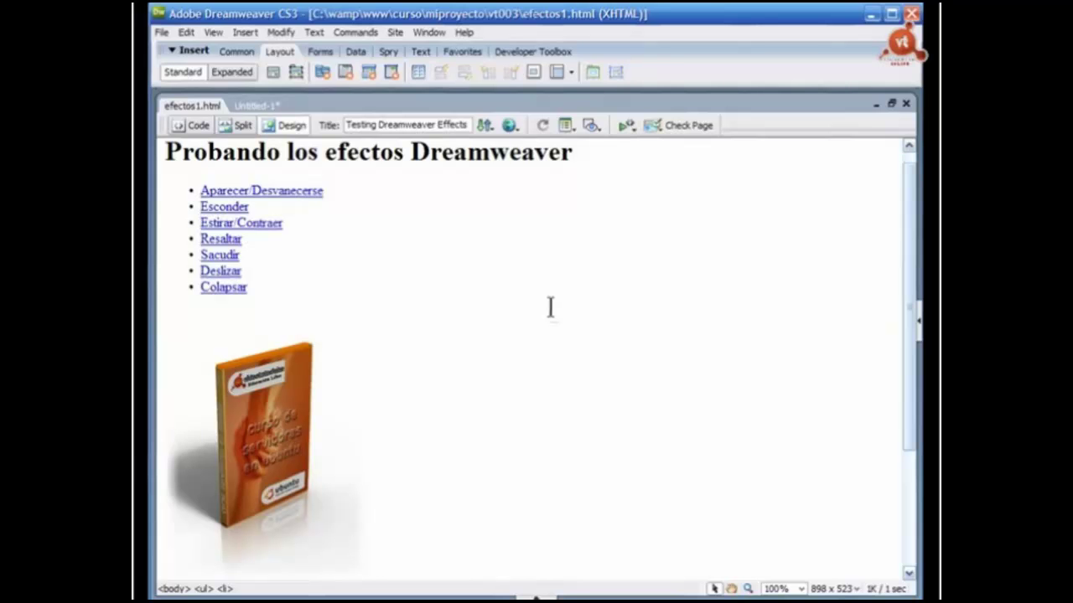
- Expand the side panel group so the Behaviors and CSS panels show beside the page
left_click(550, 307)
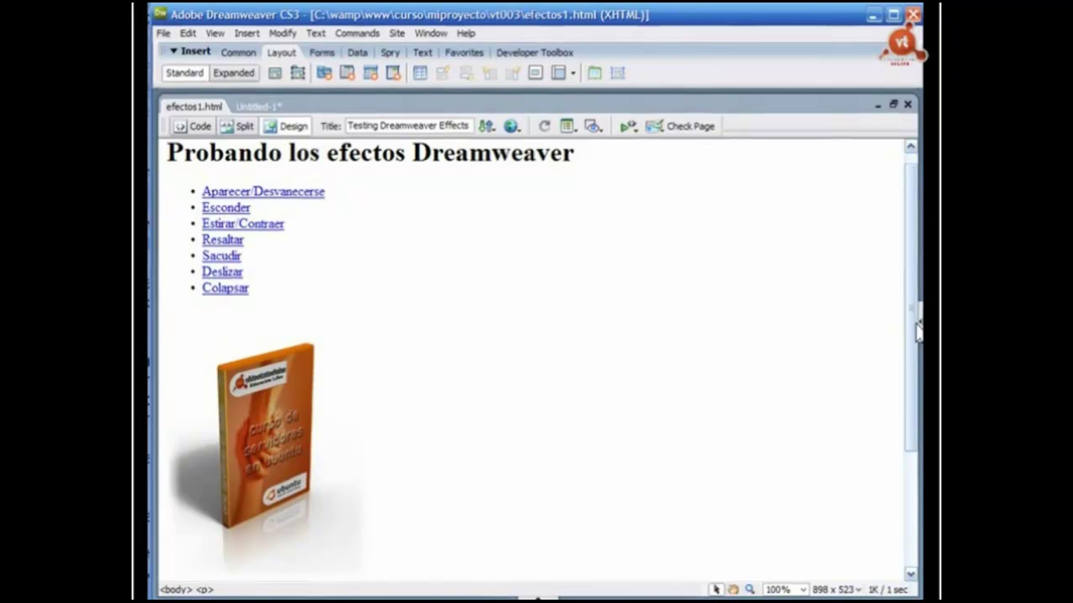
left_click(919, 323)
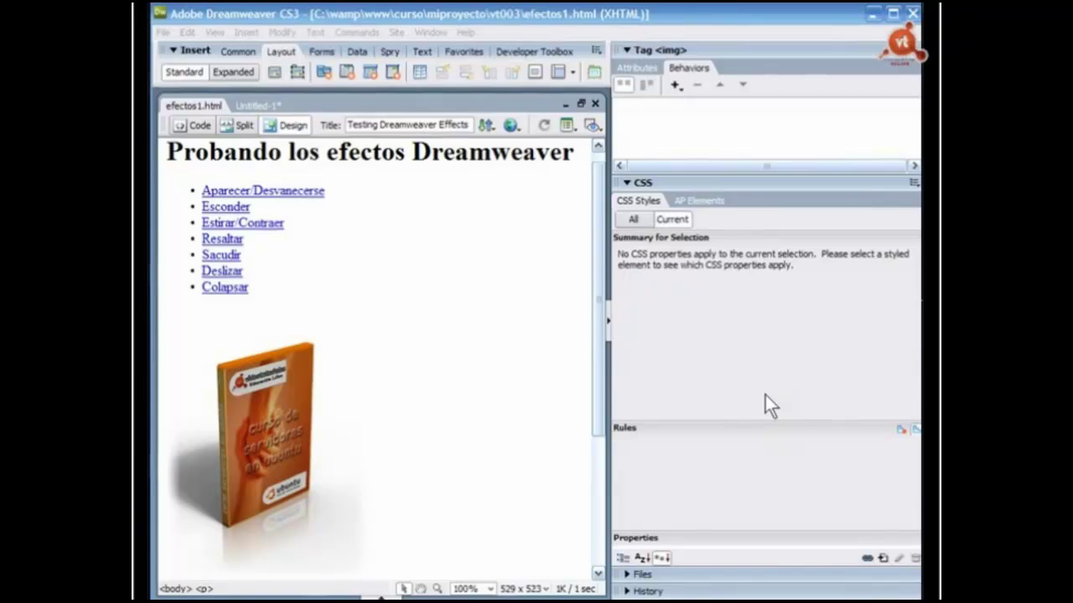
left_click(344, 16)
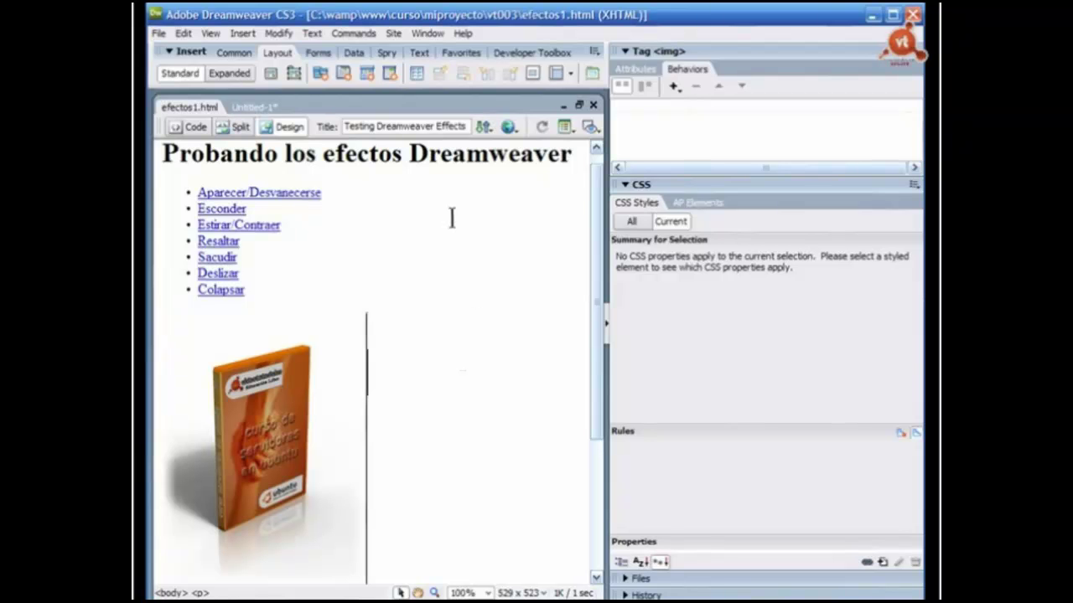
- Examine the page's structure: the main heading, the list of effect links, the image and the H2 section below it
left_click(336, 154)
left_click_drag(164, 153, 571, 161)
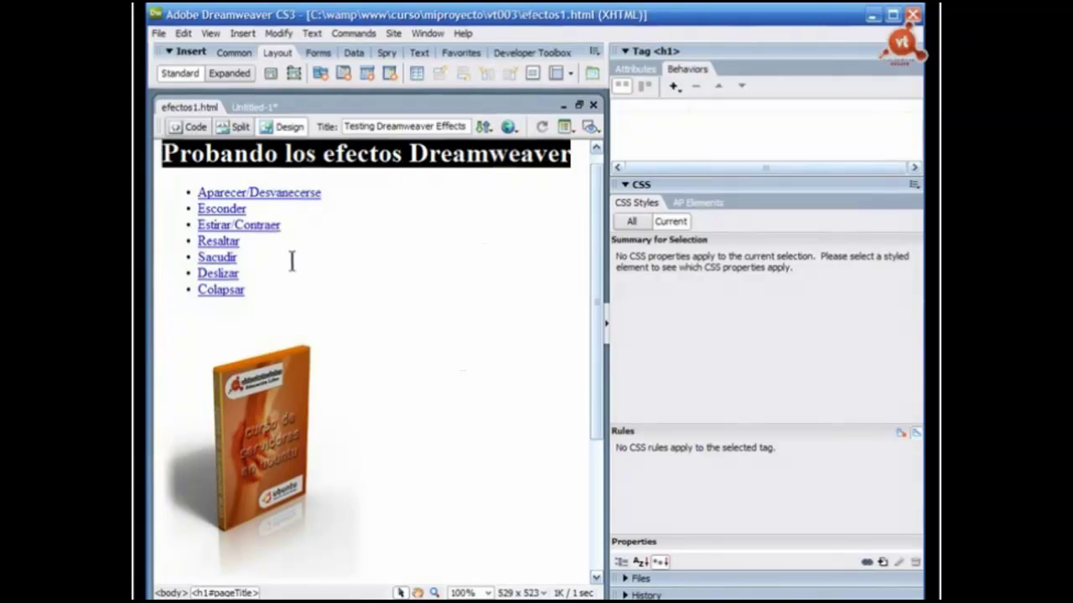
left_click(201, 192)
left_click_drag(201, 193, 276, 293)
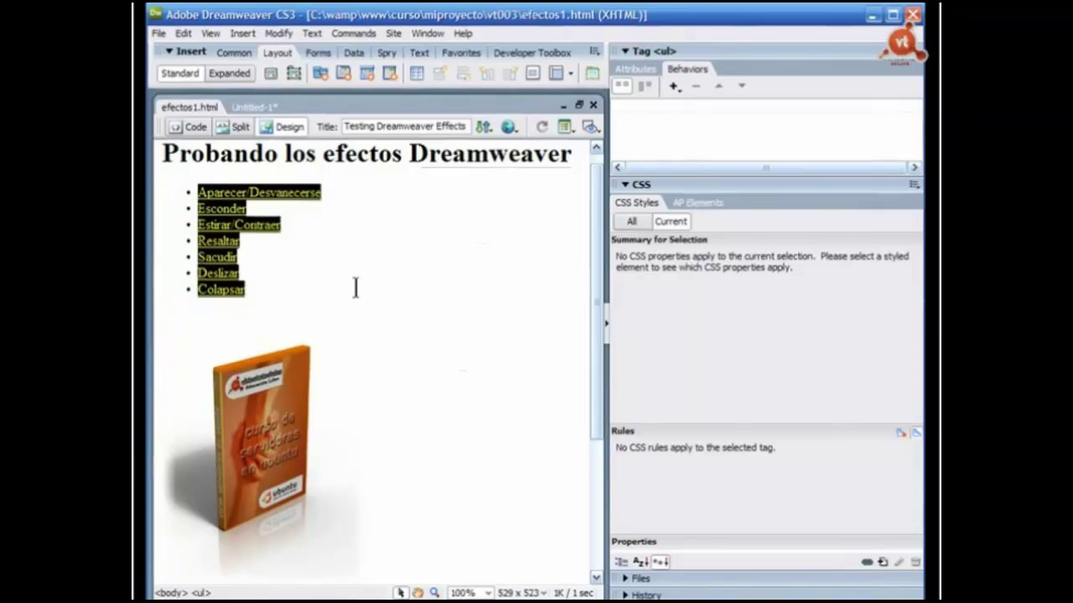
left_click(195, 192)
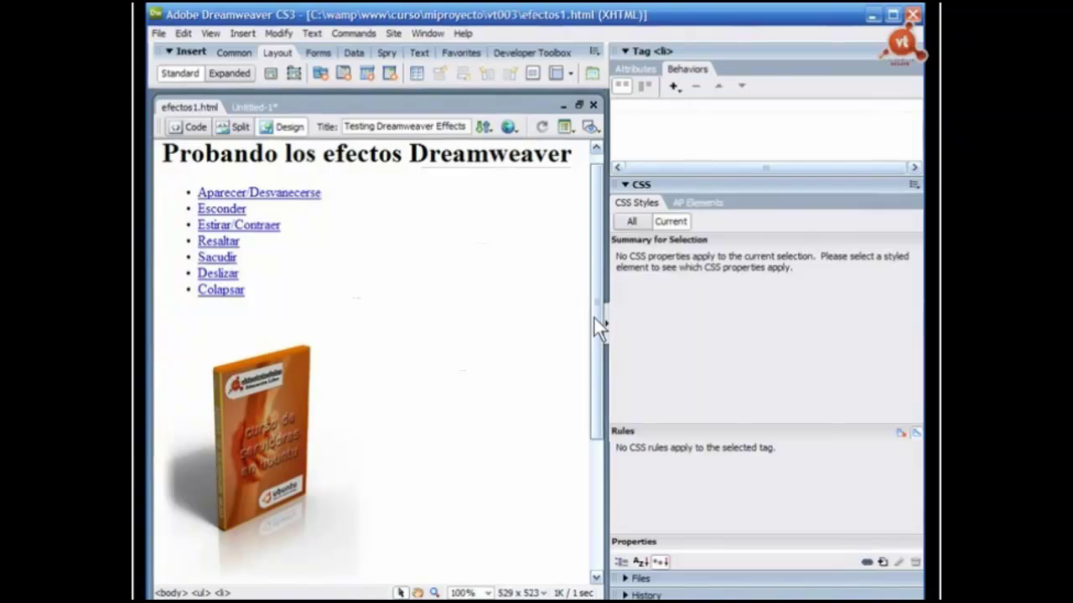
scroll(594, 319, "down", 3)
left_click(337, 351)
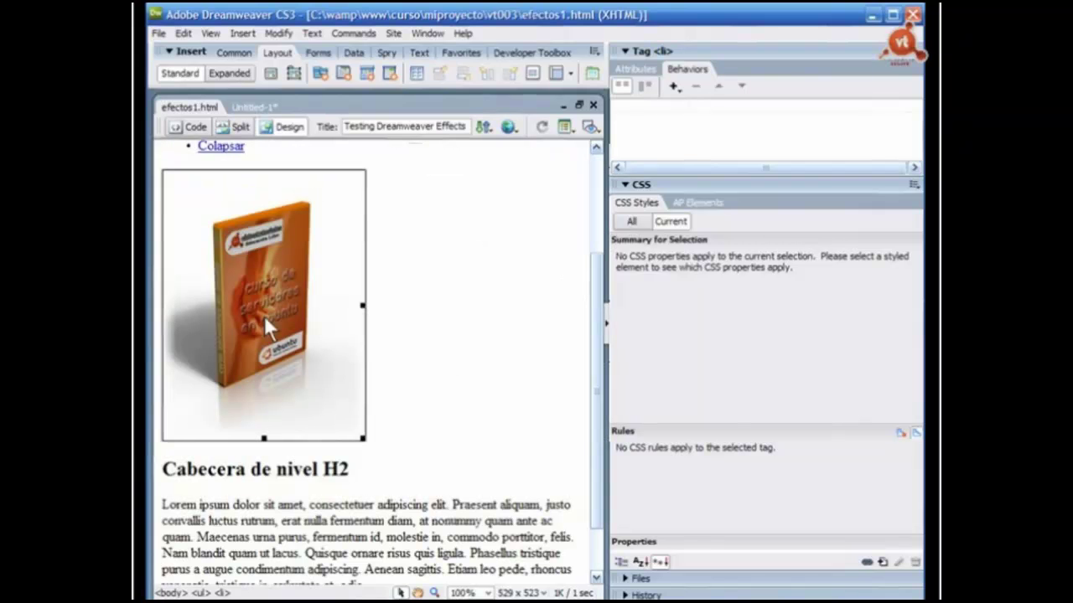
left_click(224, 490)
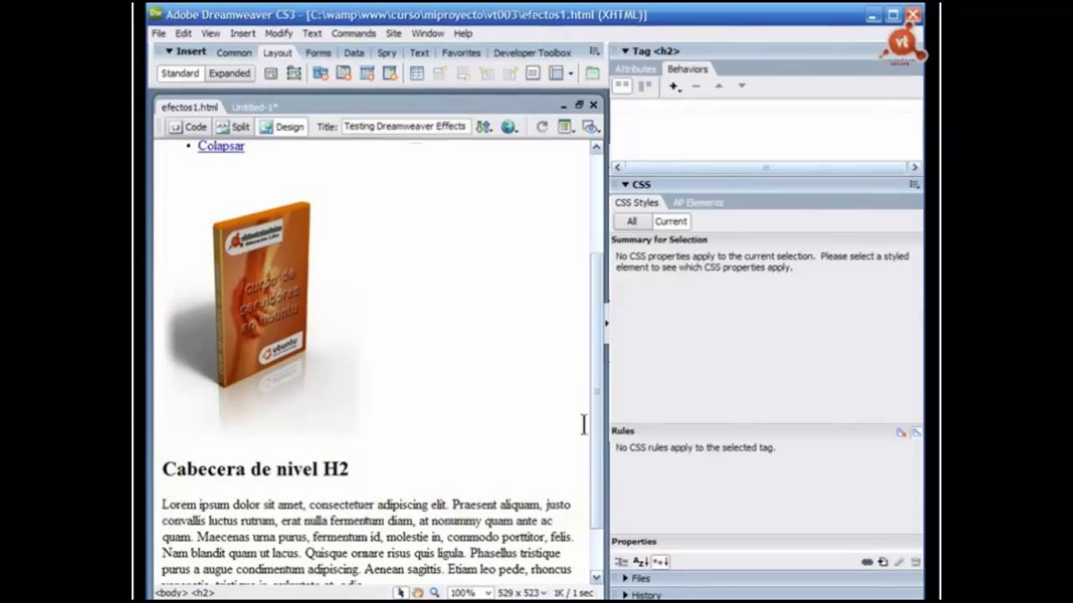
scroll(599, 280, "up", 3)
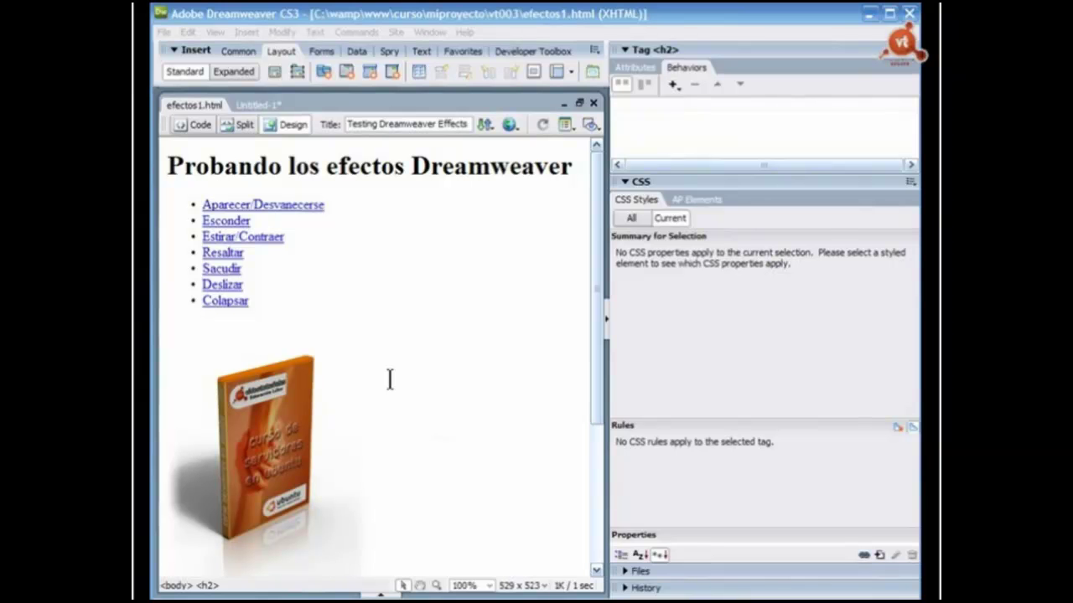
- Place the cursor in the Aparecer/Desvanecerse link and check whether the Behaviors panel is enabled
left_click(253, 210)
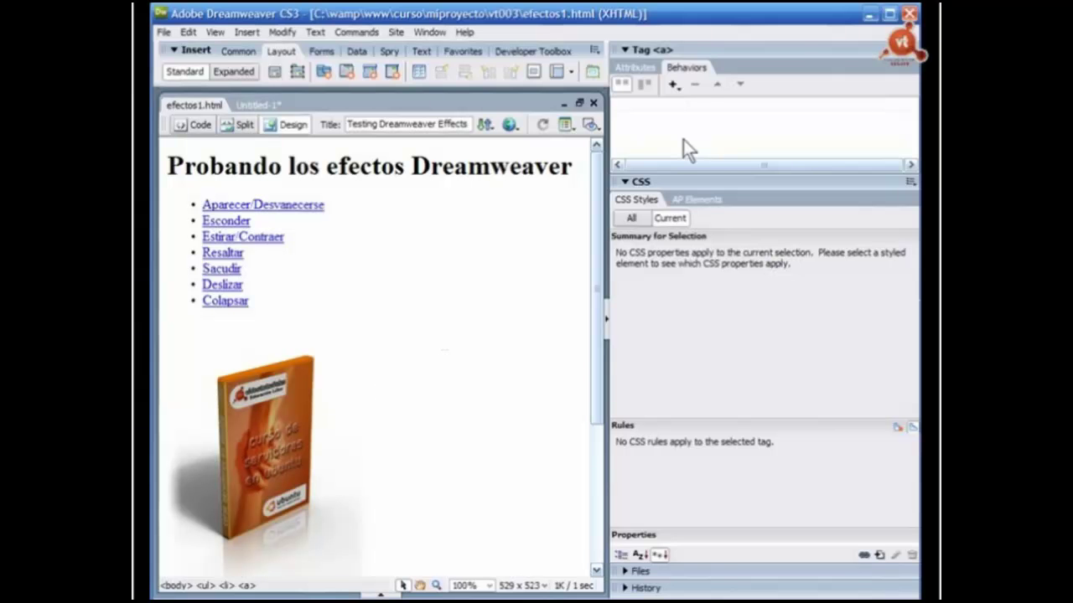
left_click(430, 33)
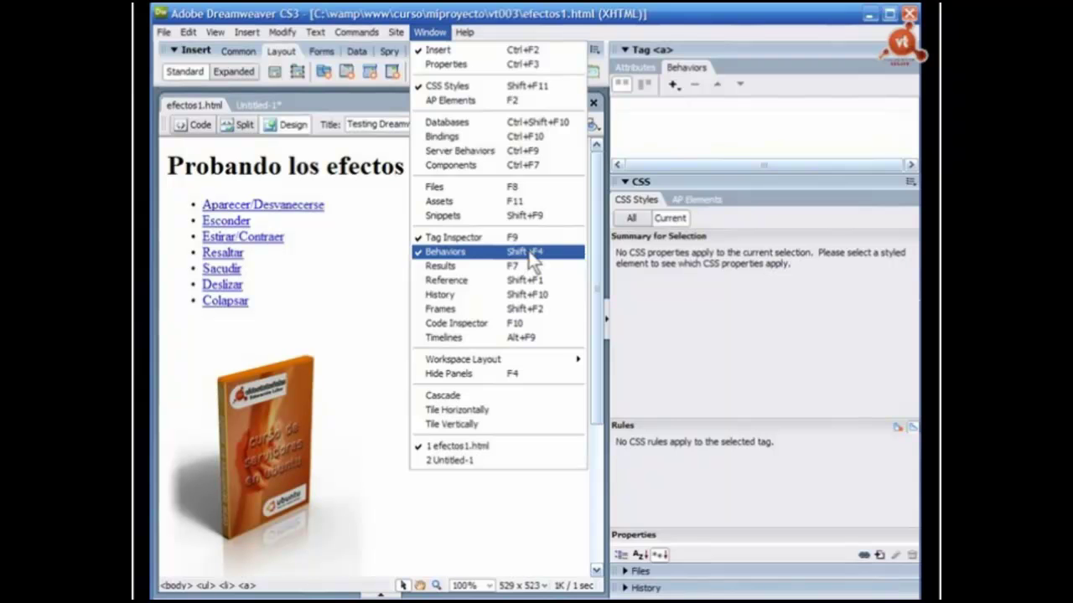
left_click(641, 15)
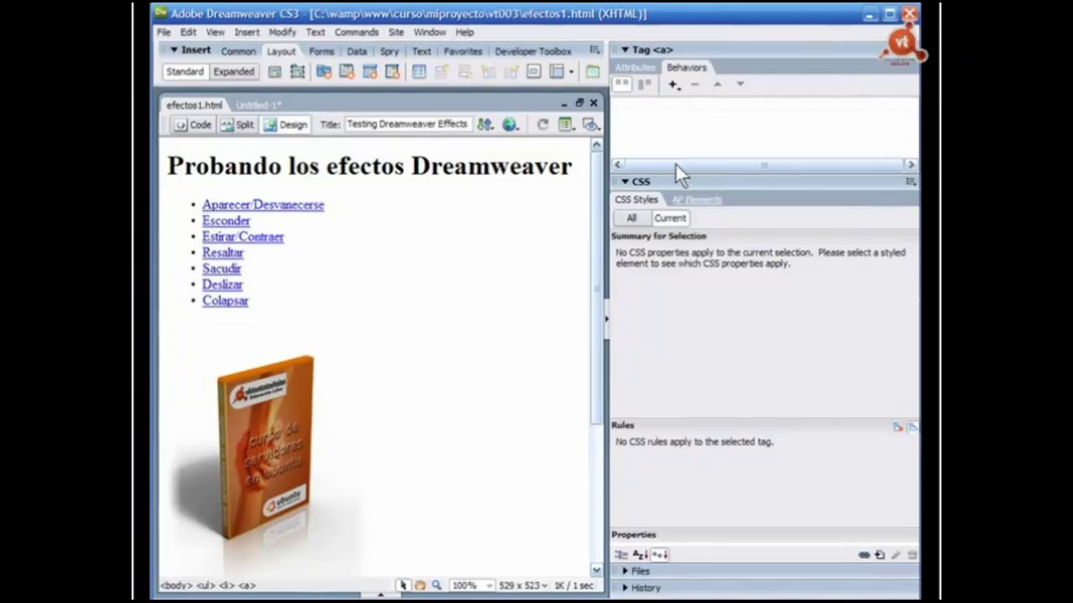
- Select the Aparecer/Desvanecerse link and review the behaviors that can be attached to it
left_click(279, 441)
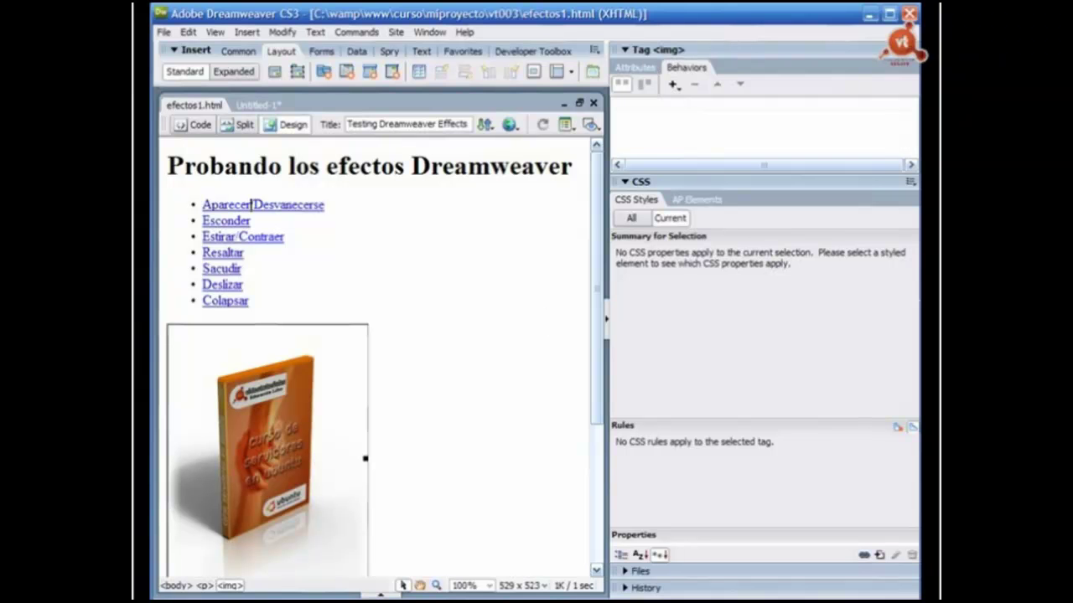
left_click(244, 285)
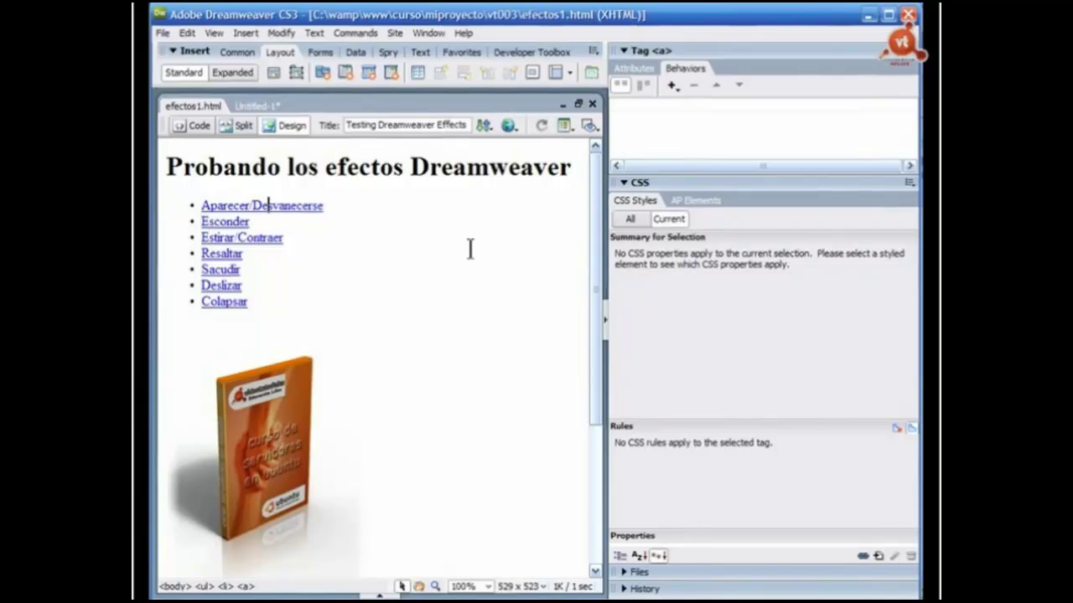
left_click(672, 86)
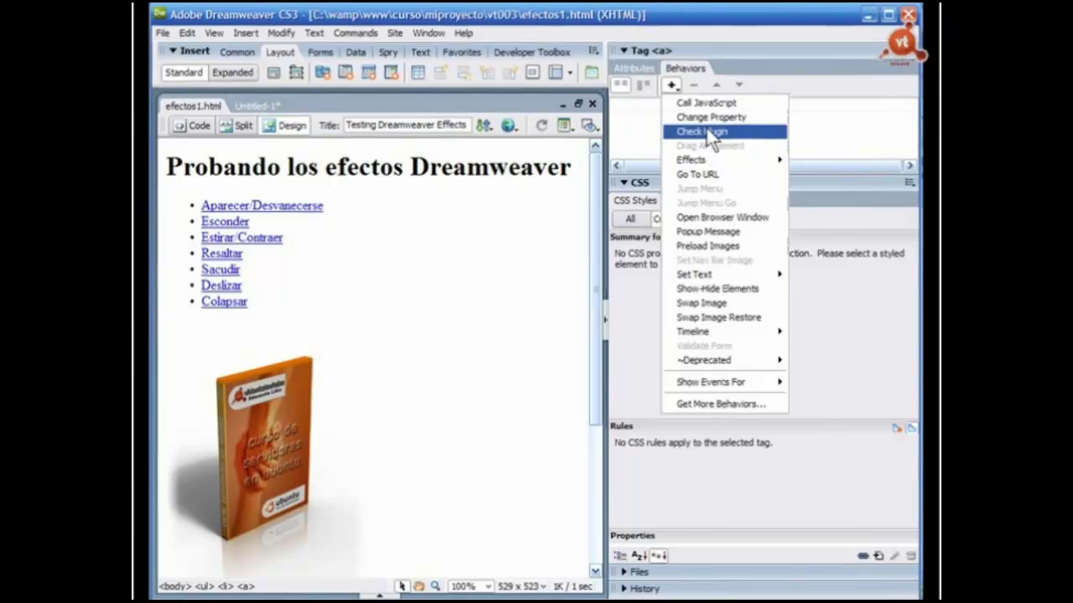
mouse_move(708, 161)
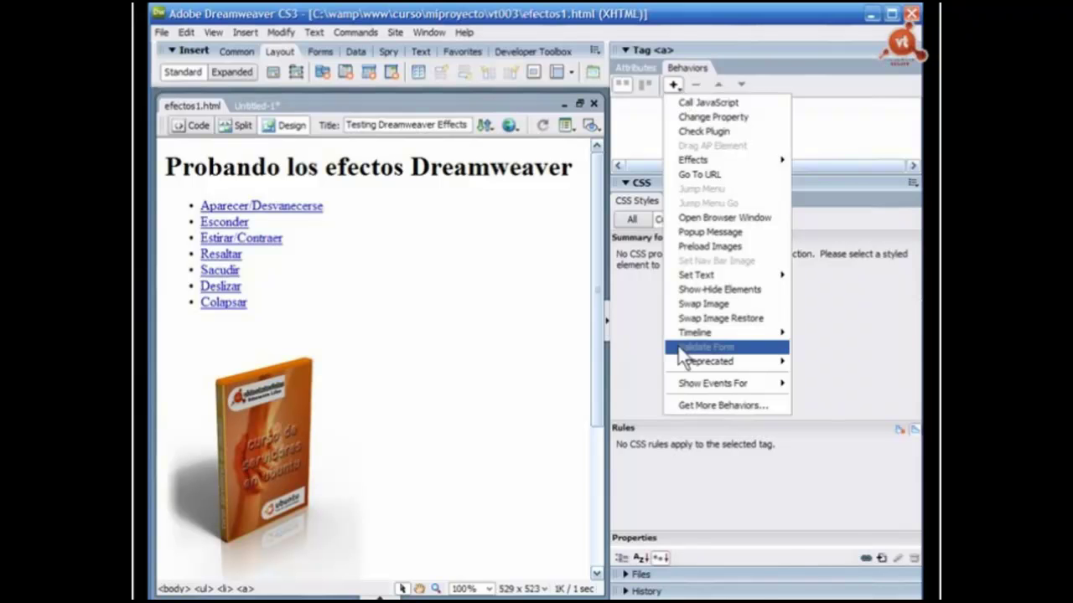
mouse_move(694, 366)
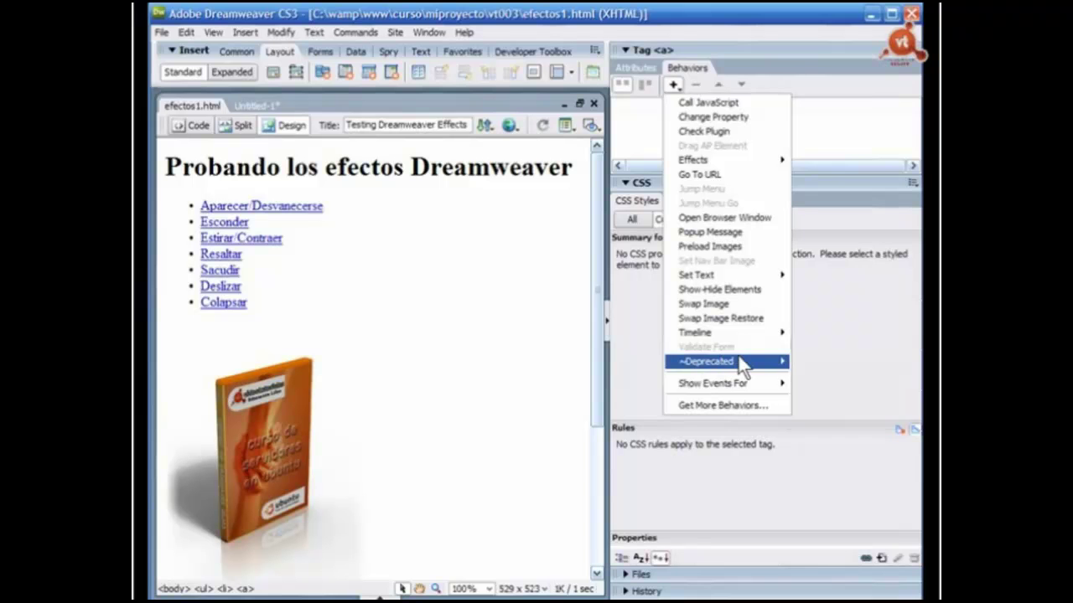
mouse_move(733, 360)
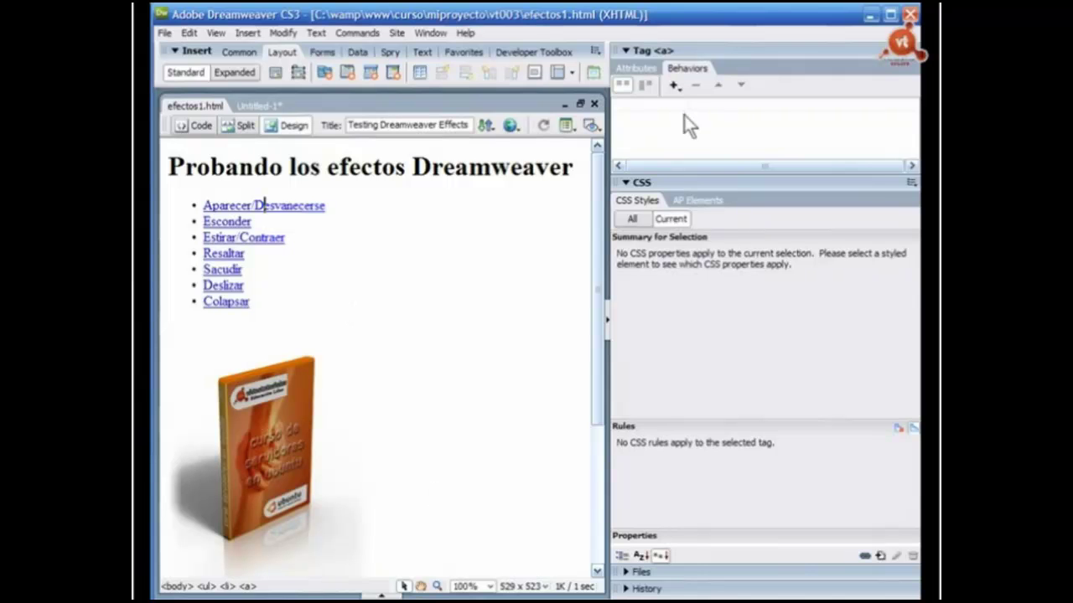
- Add an Appear/Fade behavior to the Aparecer/Desvanecerse link, targeting the current selection, fading from 100% to 0% over 1000 milliseconds with Toggle effect on
left_click(679, 87)
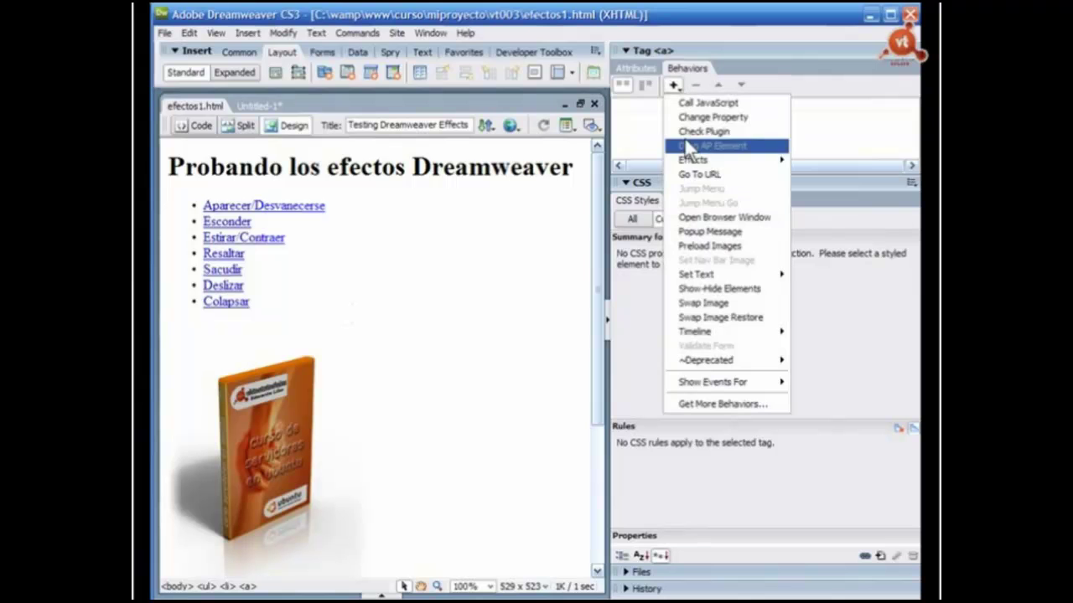
mouse_move(712, 161)
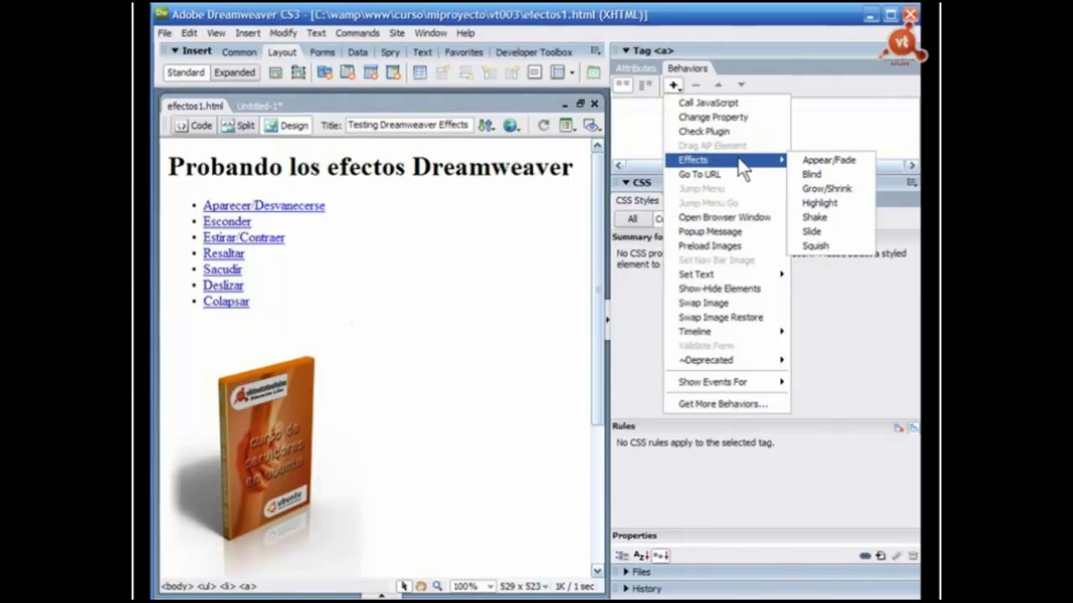
left_click(830, 160)
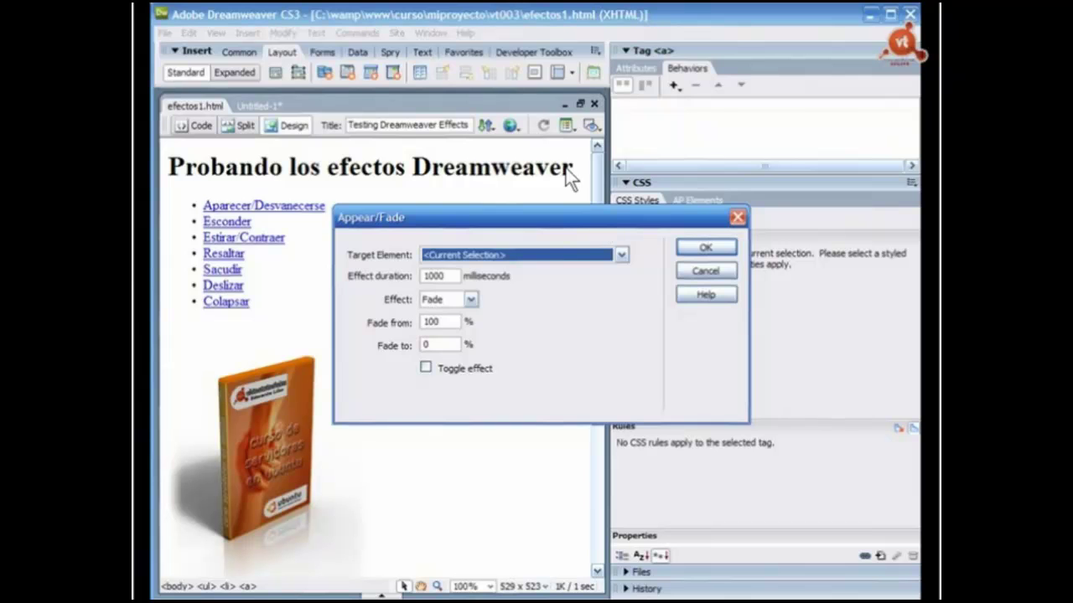
left_click_drag(572, 209, 565, 167)
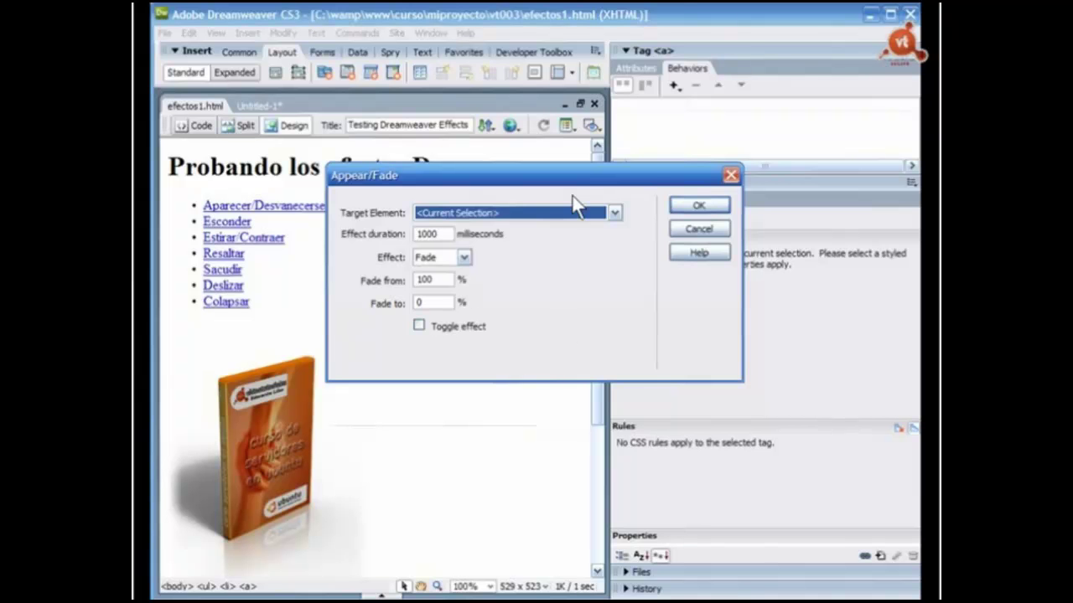
left_click_drag(573, 176, 573, 184)
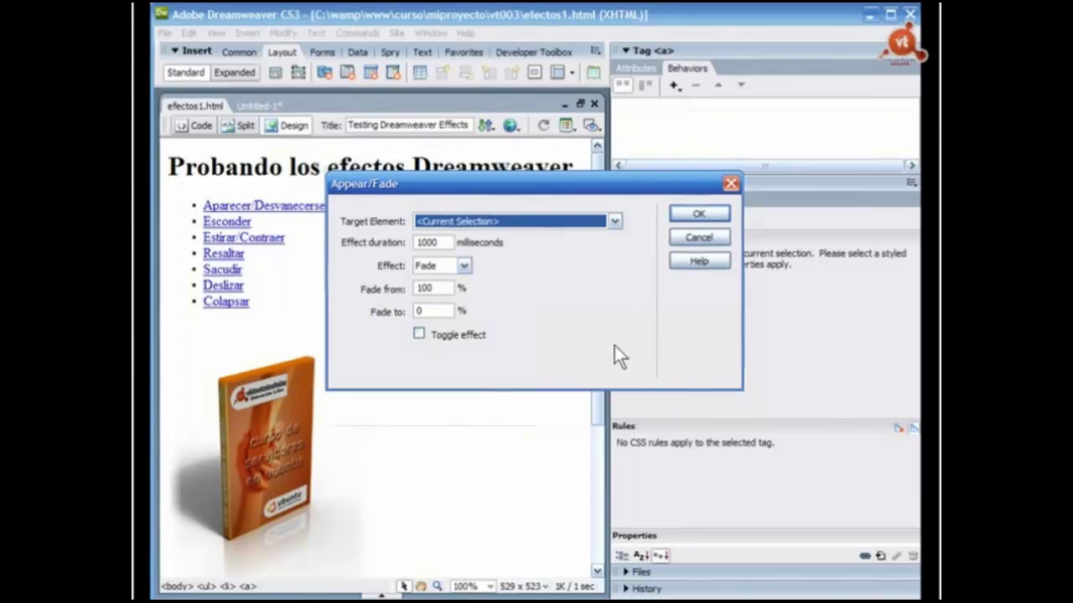
left_click(465, 266)
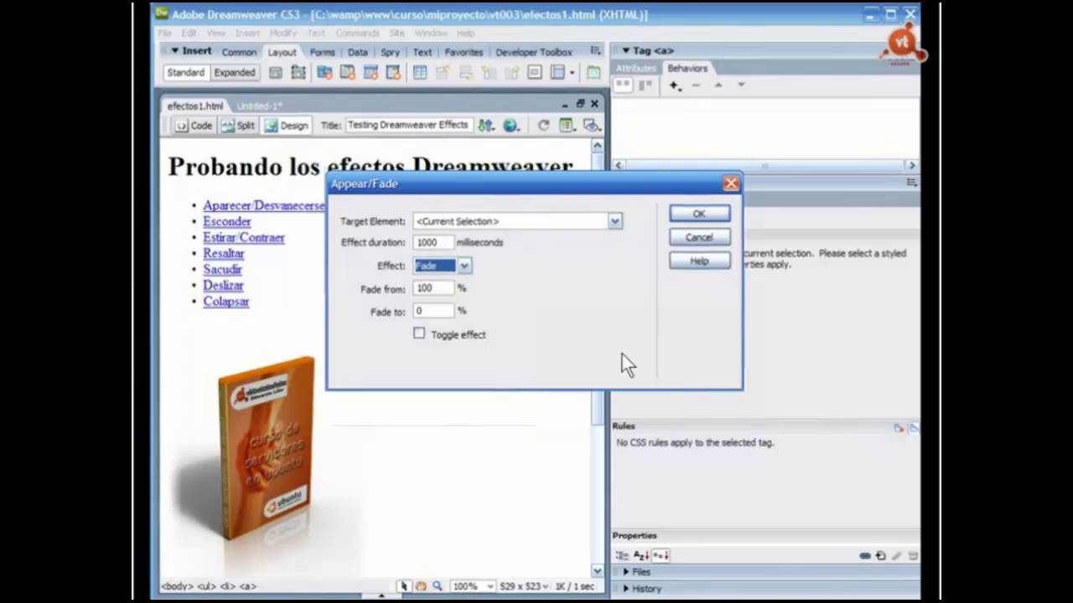
left_click_drag(573, 177, 594, 175)
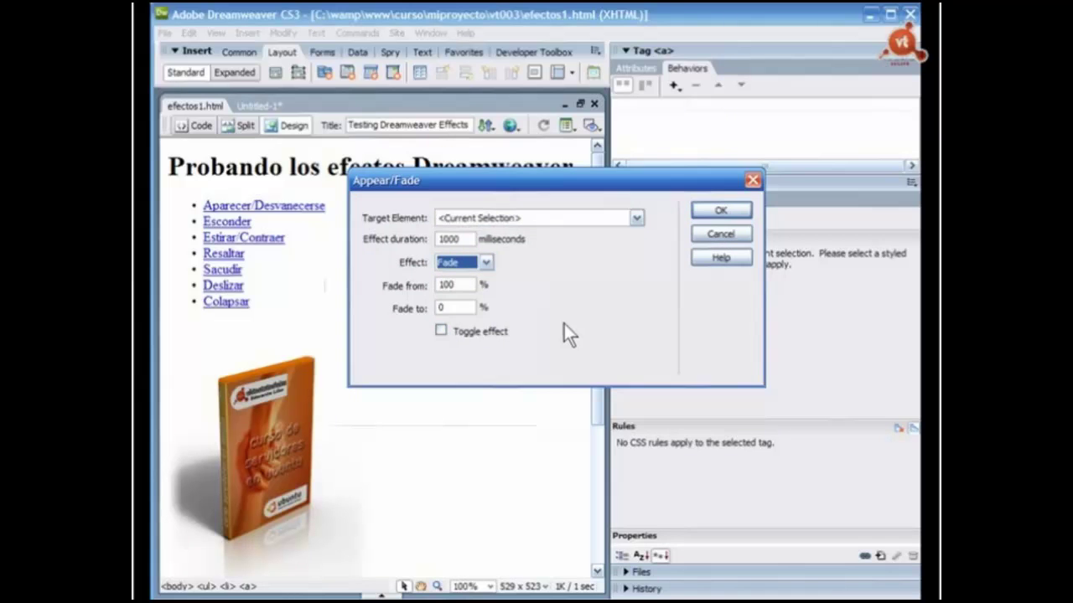
left_click(439, 330)
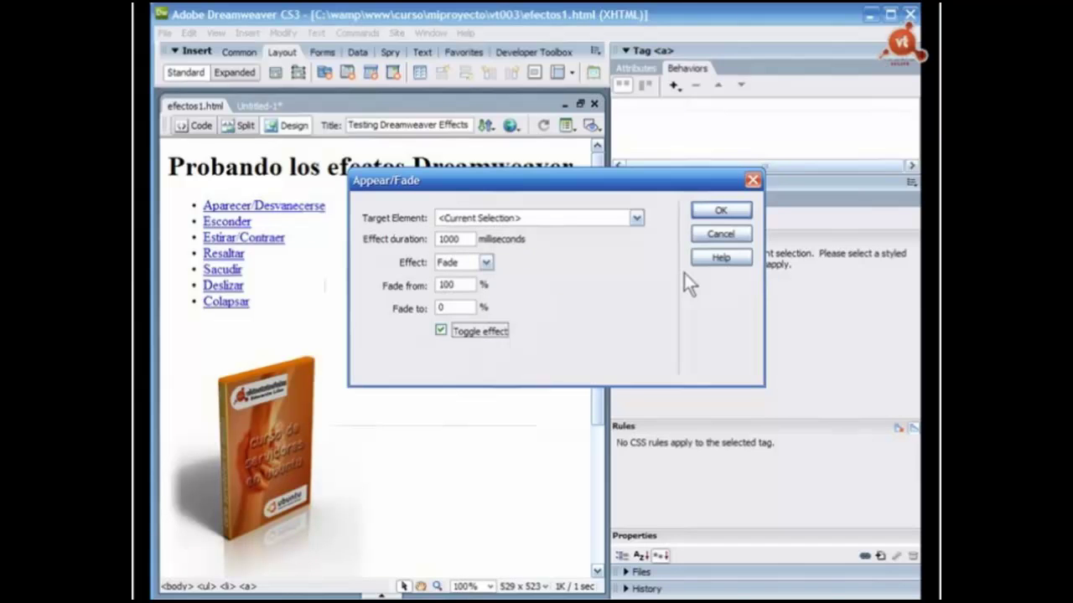
left_click(714, 212)
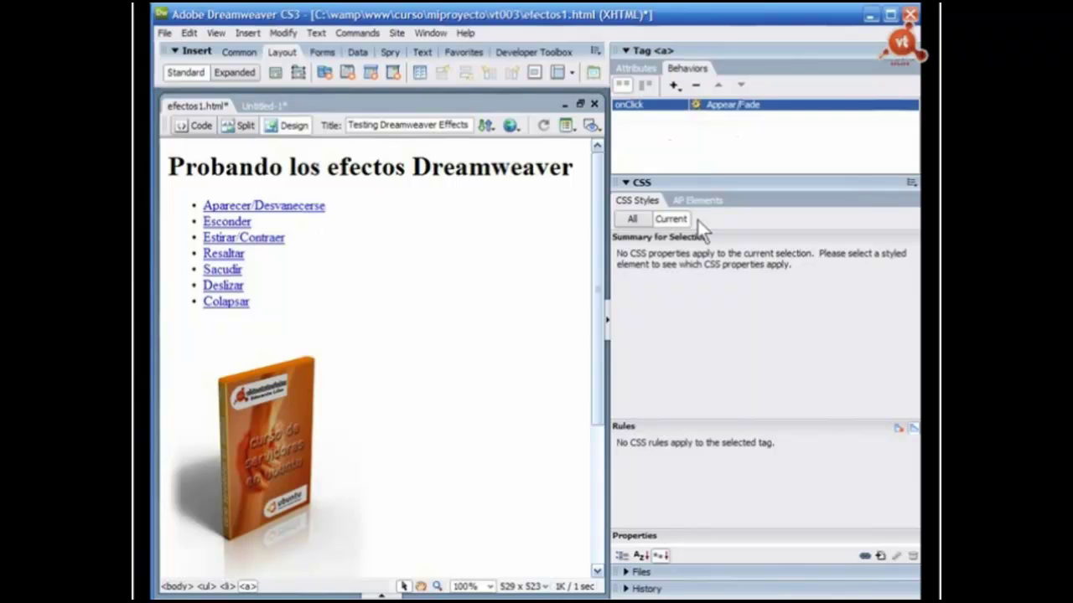
- Set the trigger event of the link's Appear/Fade behavior to onClick
left_click(670, 104)
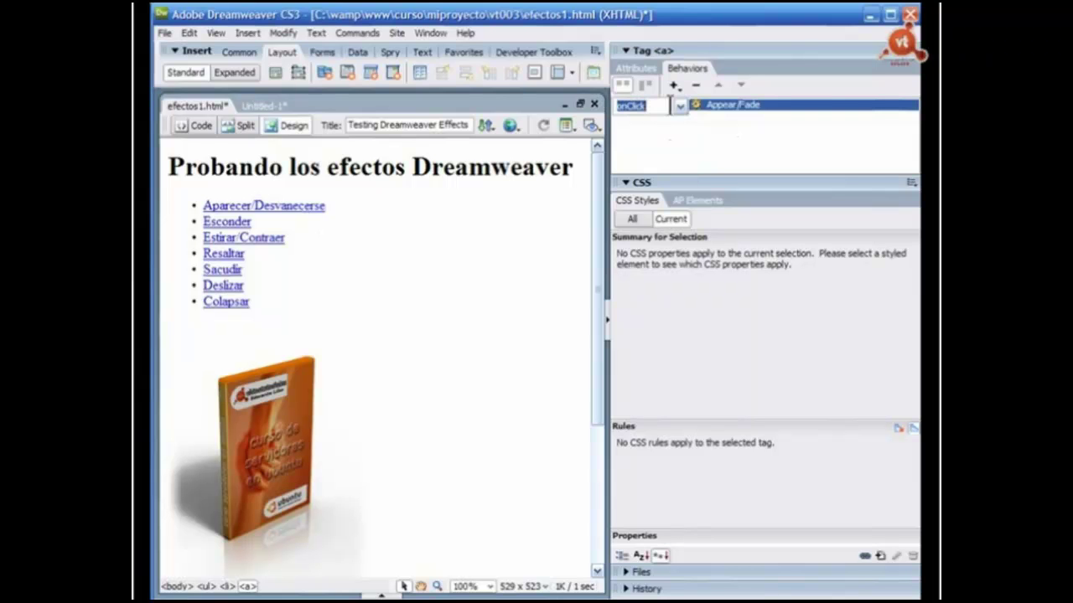
left_click(678, 105)
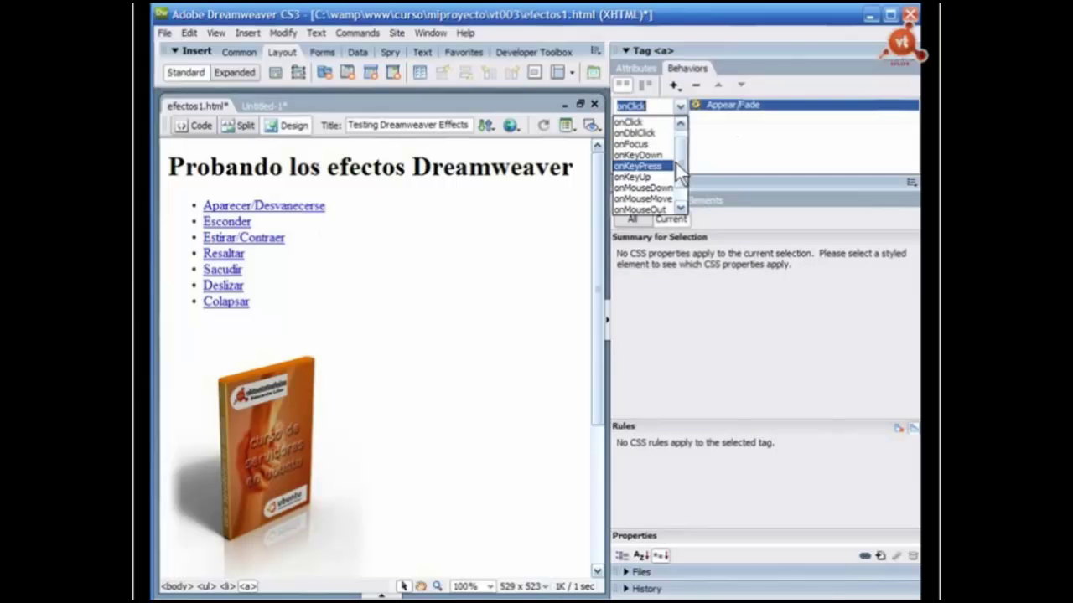
left_click_drag(677, 163, 684, 147)
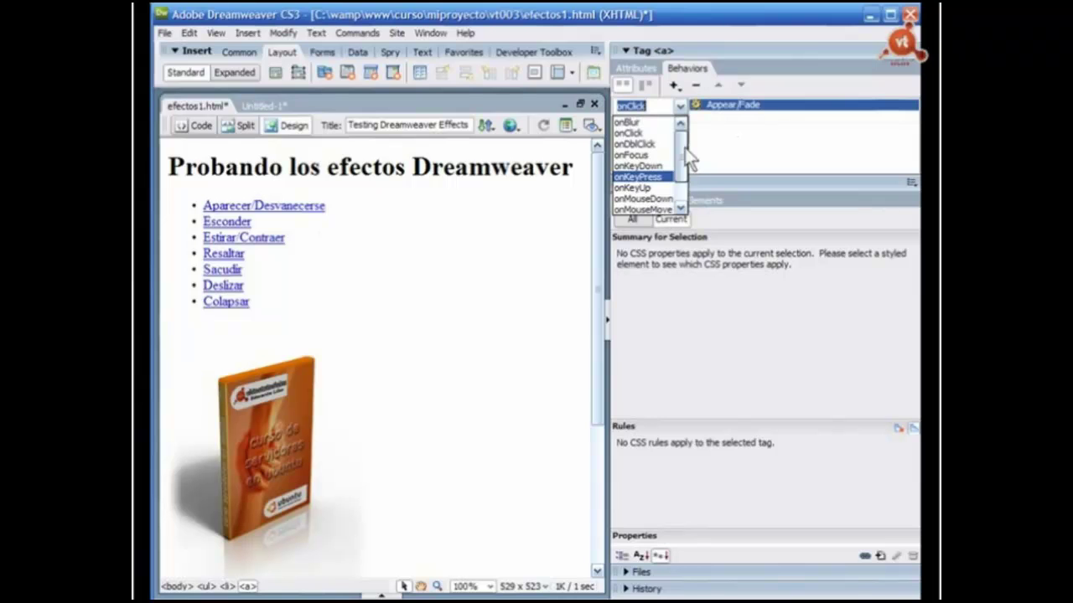
left_click(630, 133)
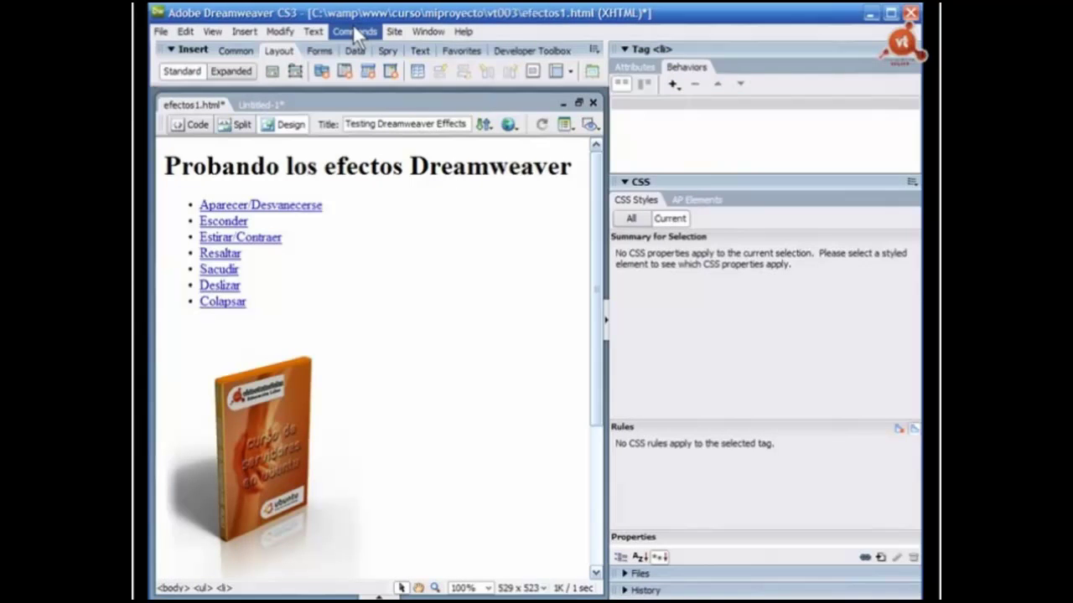
left_click(163, 32)
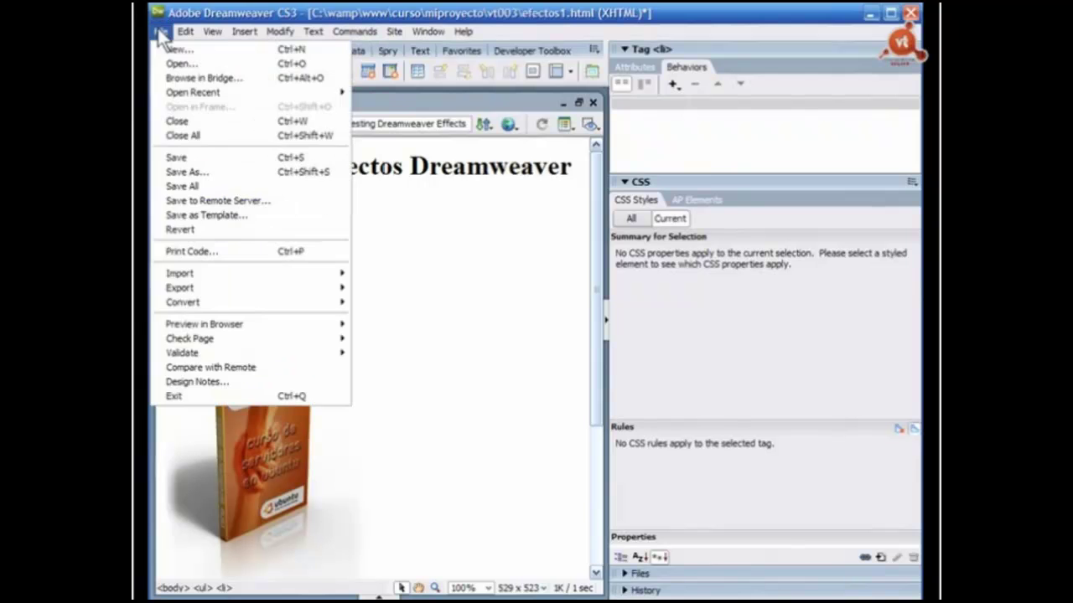
mouse_move(244, 31)
left_click(265, 17)
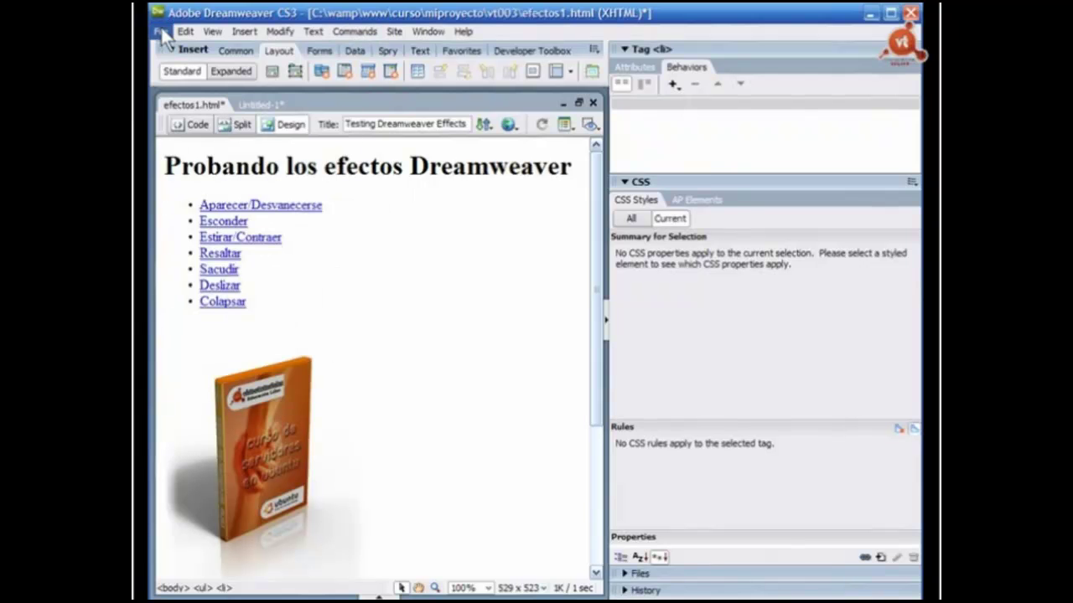
- Save efectos1.html and preview the page in Firefox
left_click(161, 31)
left_click(192, 159)
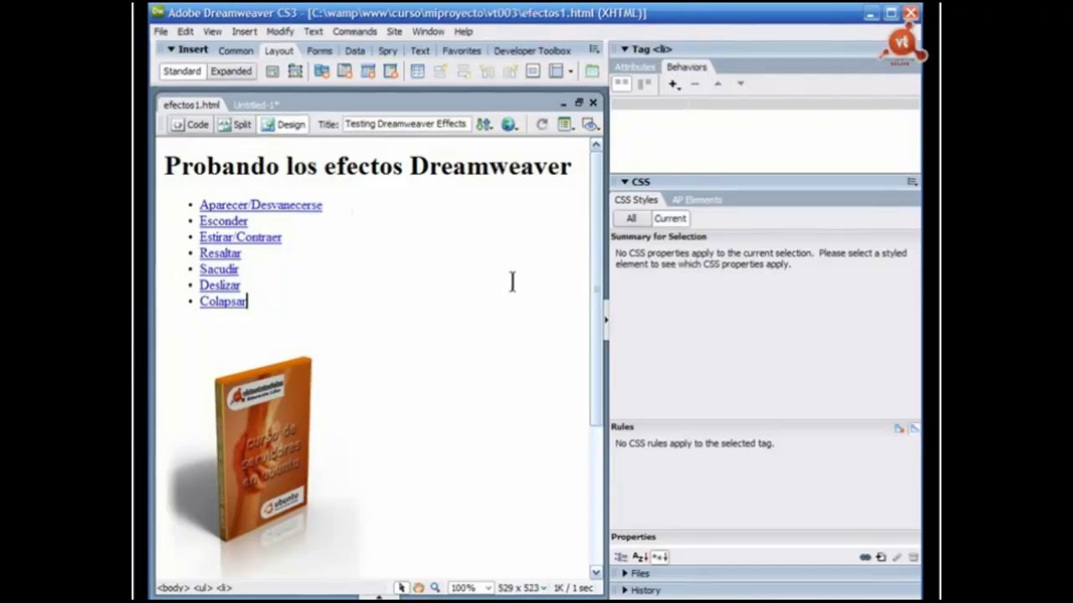
key("F12")
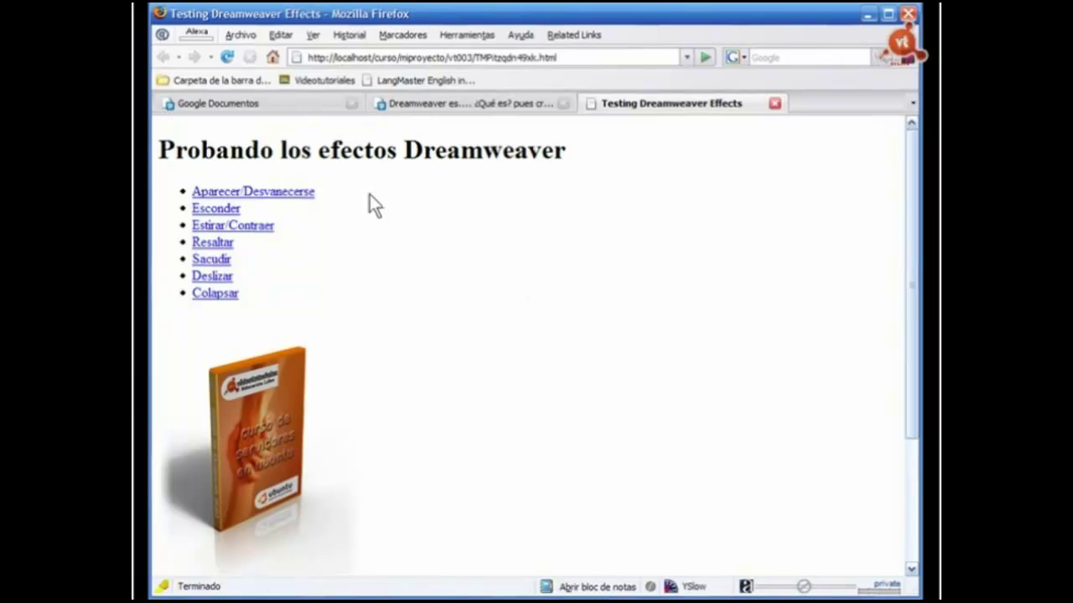
- Test the Aparecer/Desvanecerse link's fade effect repeatedly in the Firefox preview and return to Dreamweaver
left_click(248, 193)
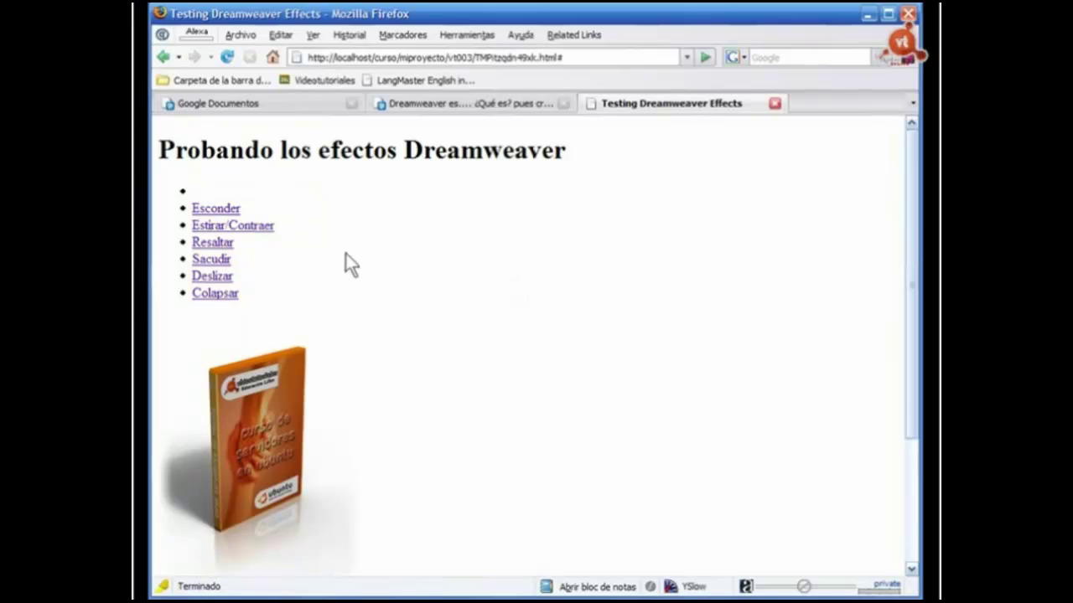
left_click(220, 194)
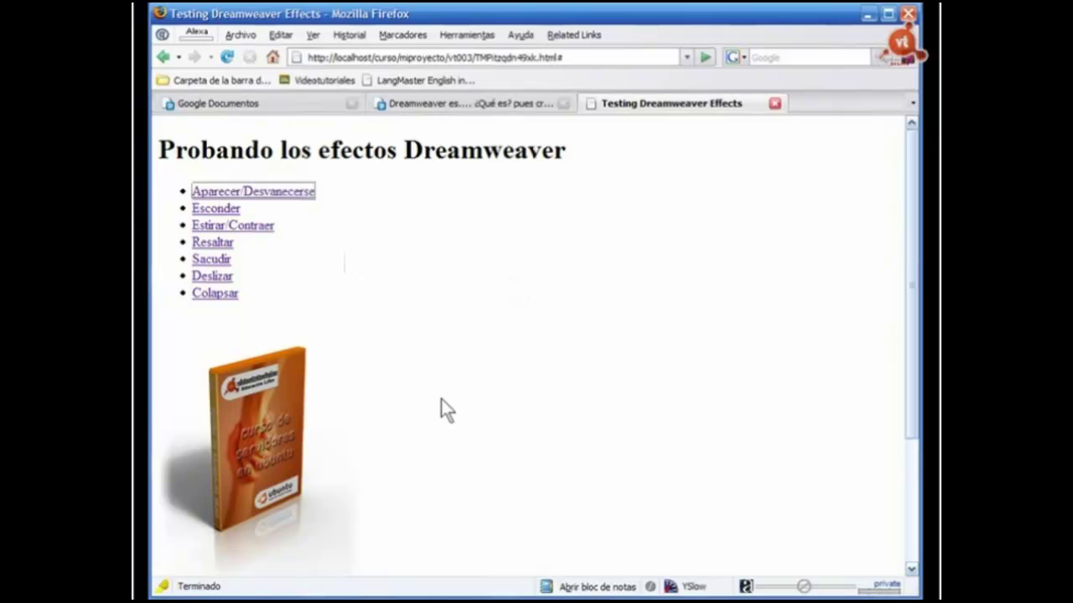
left_click(252, 198)
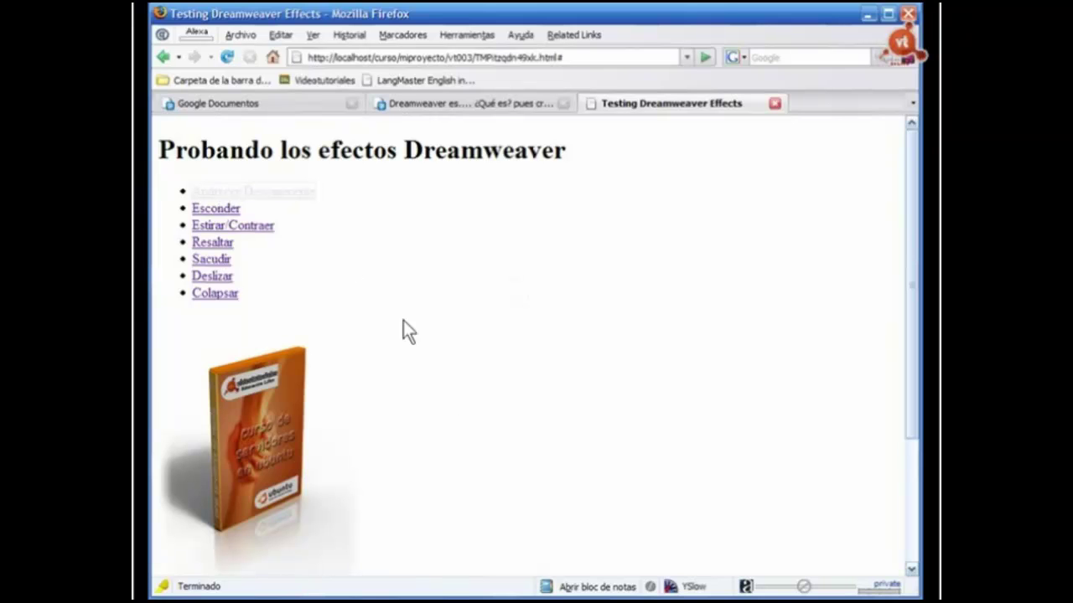
left_click(238, 193)
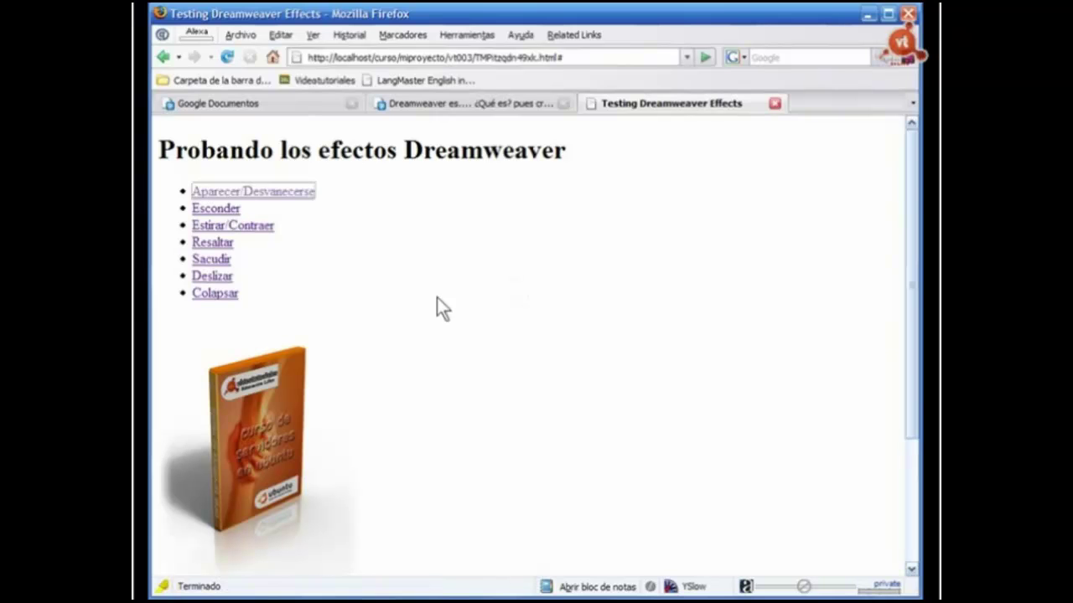
left_click(240, 201)
left_click(241, 198)
left_click(250, 195)
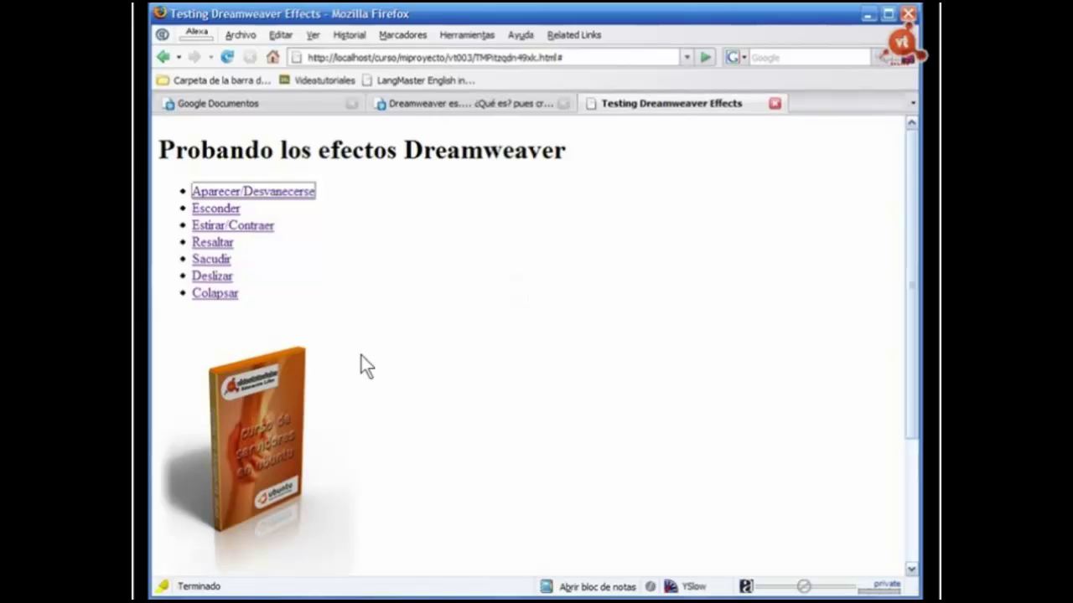
key("alt+Tab")
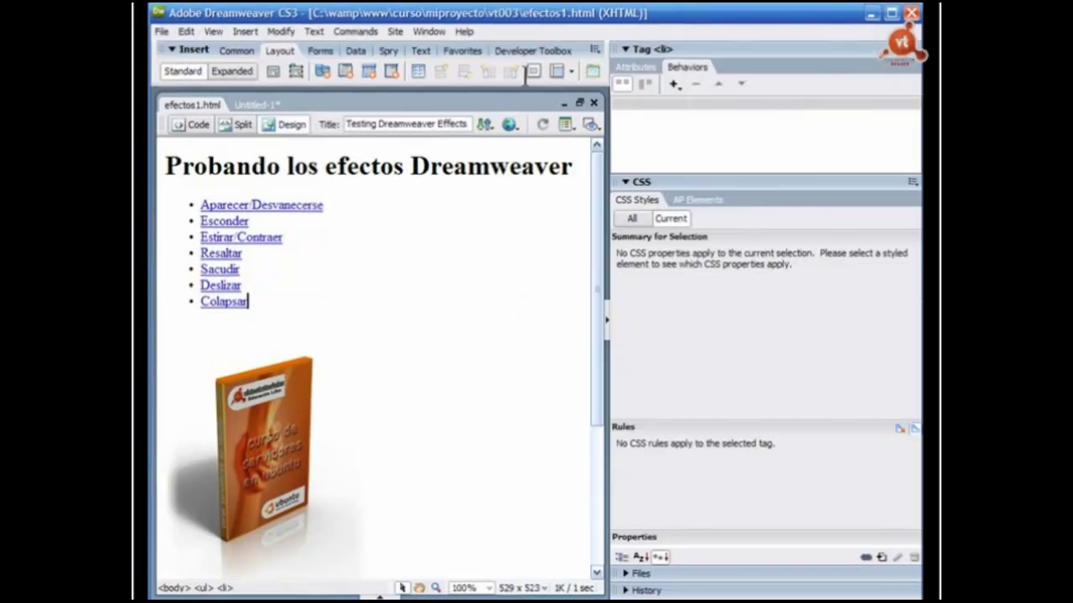
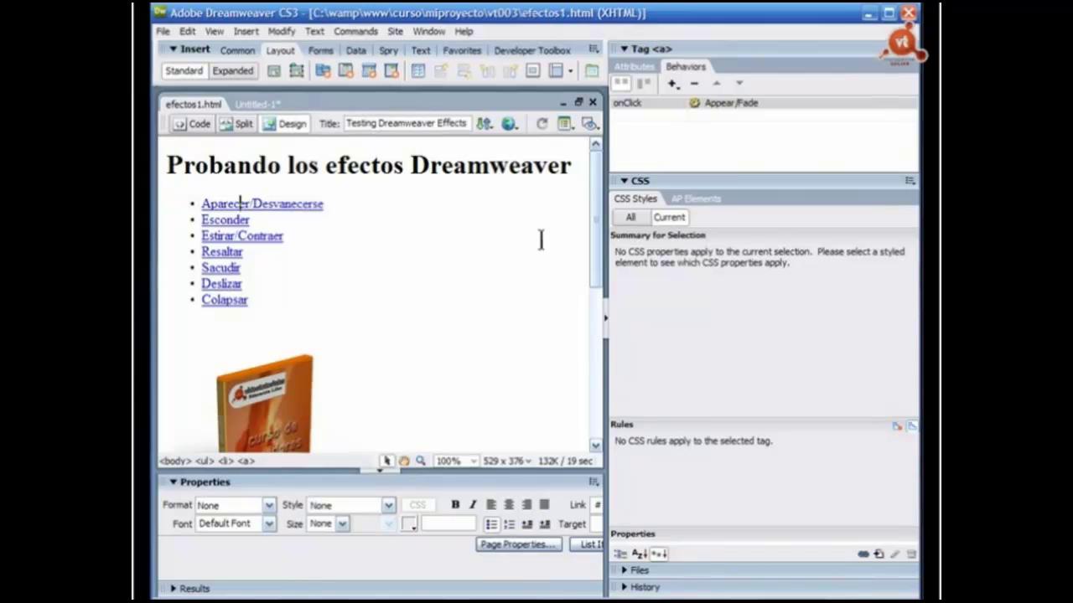
- Widen the page view and give the book cover image below the link list the ID ubuntu
key("F12")
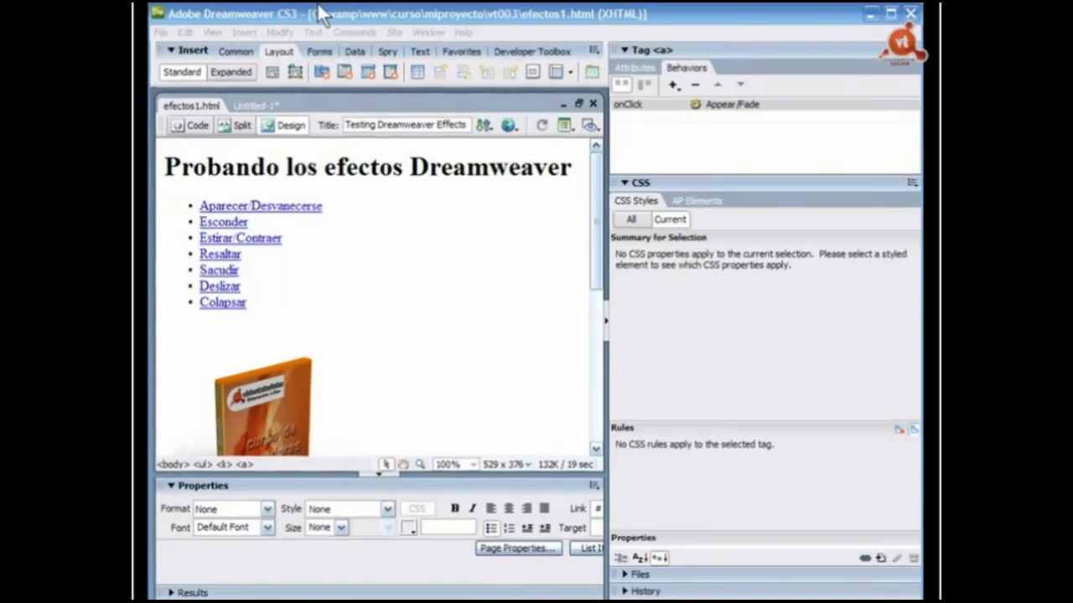
left_click(319, 13)
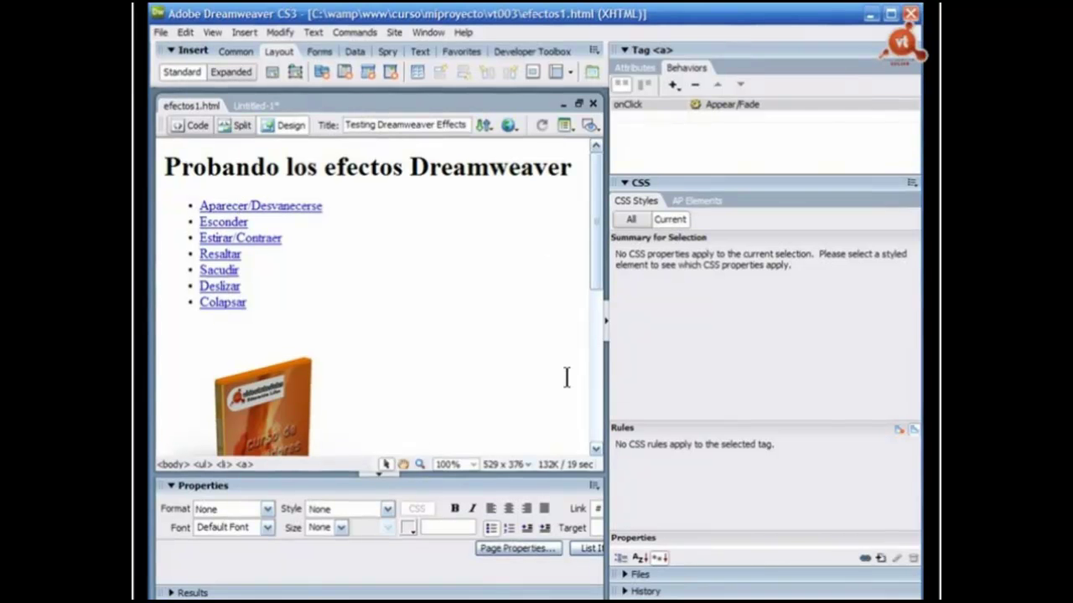
left_click(605, 320)
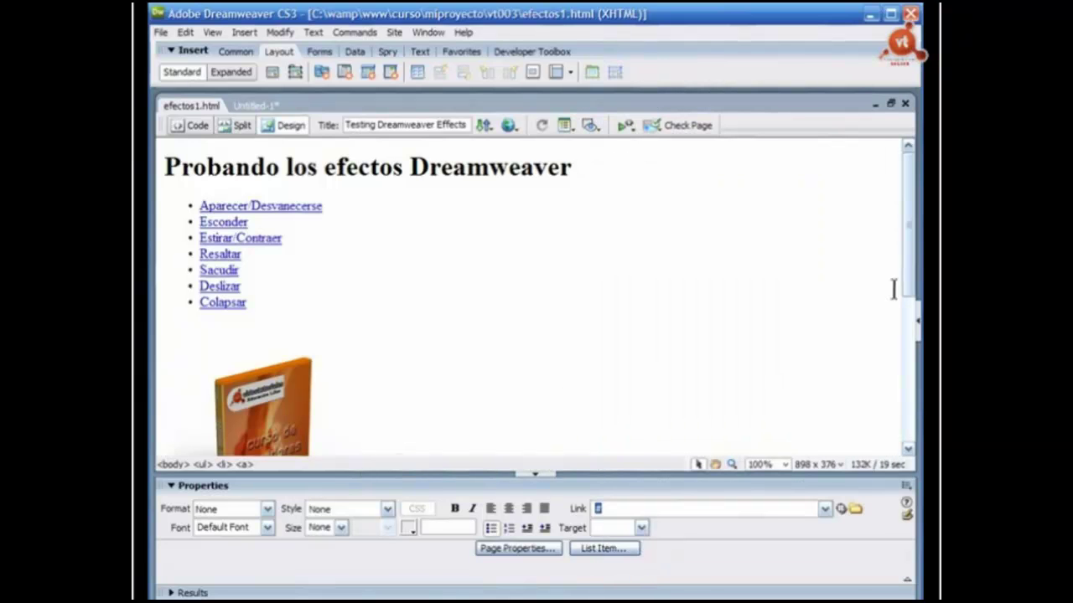
left_click_drag(910, 260, 909, 332)
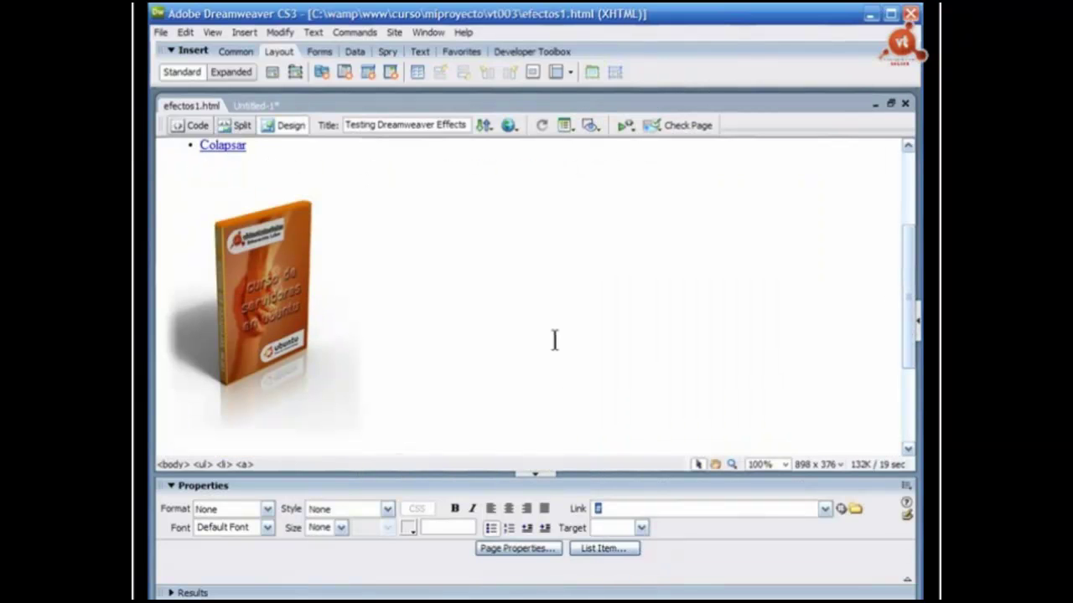
left_click(295, 336)
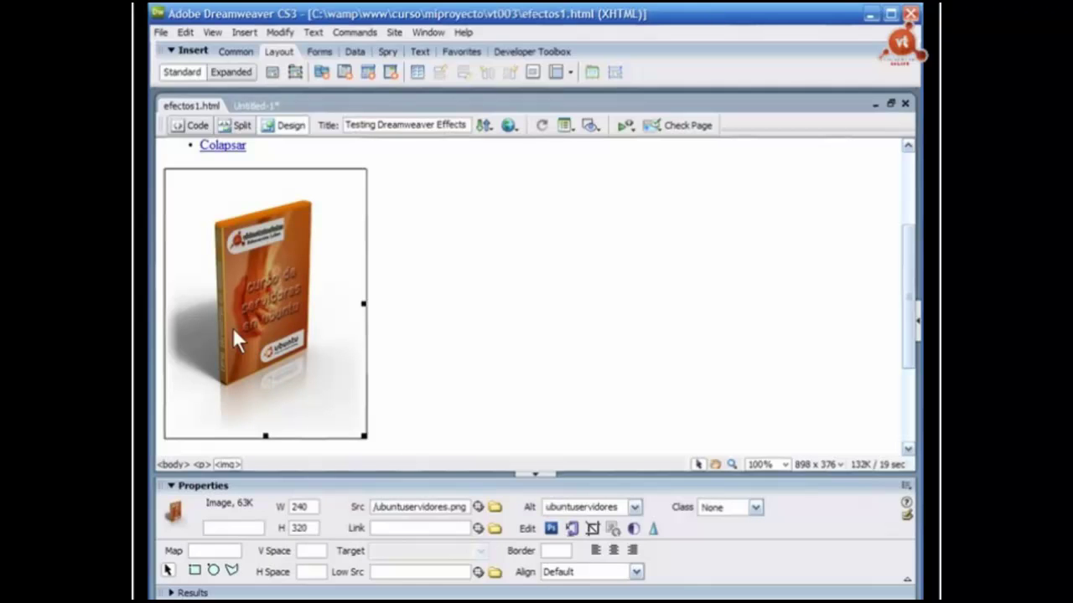
left_click(279, 403)
left_click(314, 427)
type("ubuntu")
key("Return")
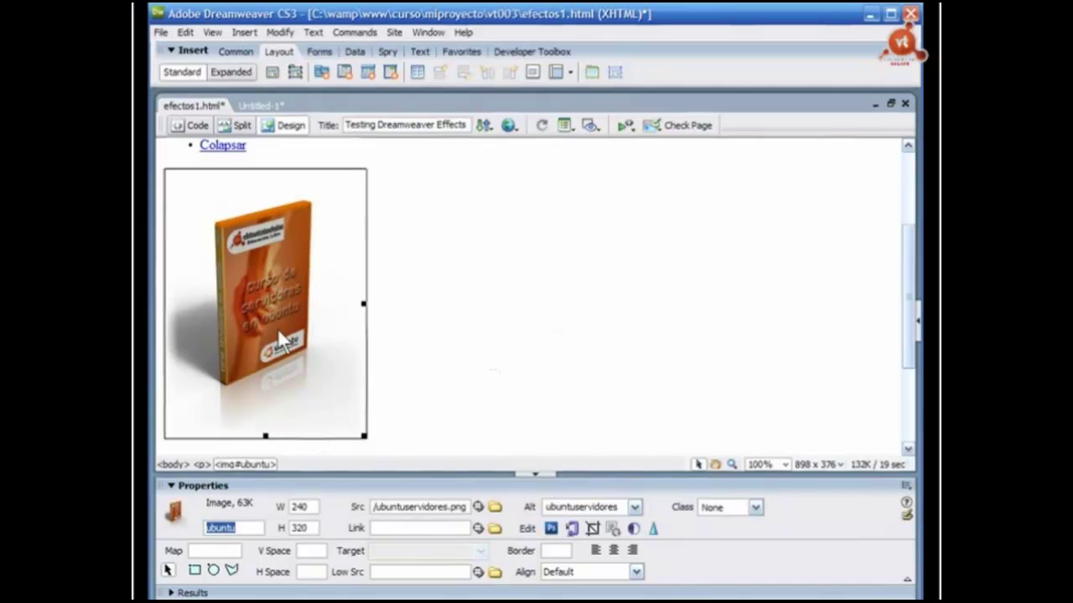
- Add the attribute id="tituloPagina" to the h1 tag of the heading "Probando los efectos Dreamweaver"
left_click(517, 16)
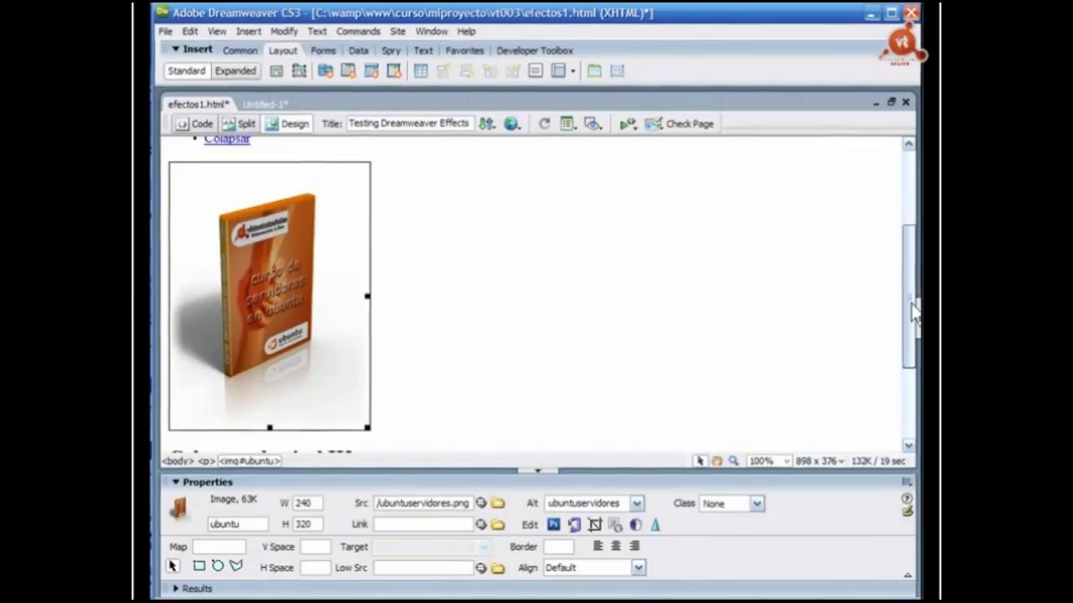
left_click_drag(913, 312, 905, 191)
scroll(271, 378, "down", 2)
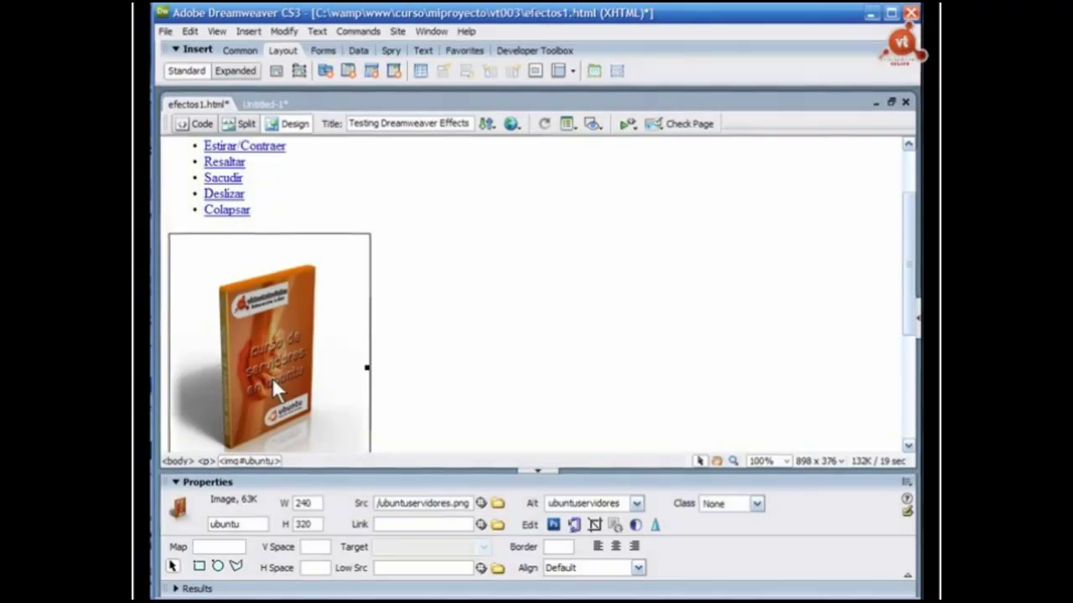
mouse_move(911, 282)
left_mouse_down()
mouse_move(915, 266)
mouse_move(914, 282)
left_mouse_up()
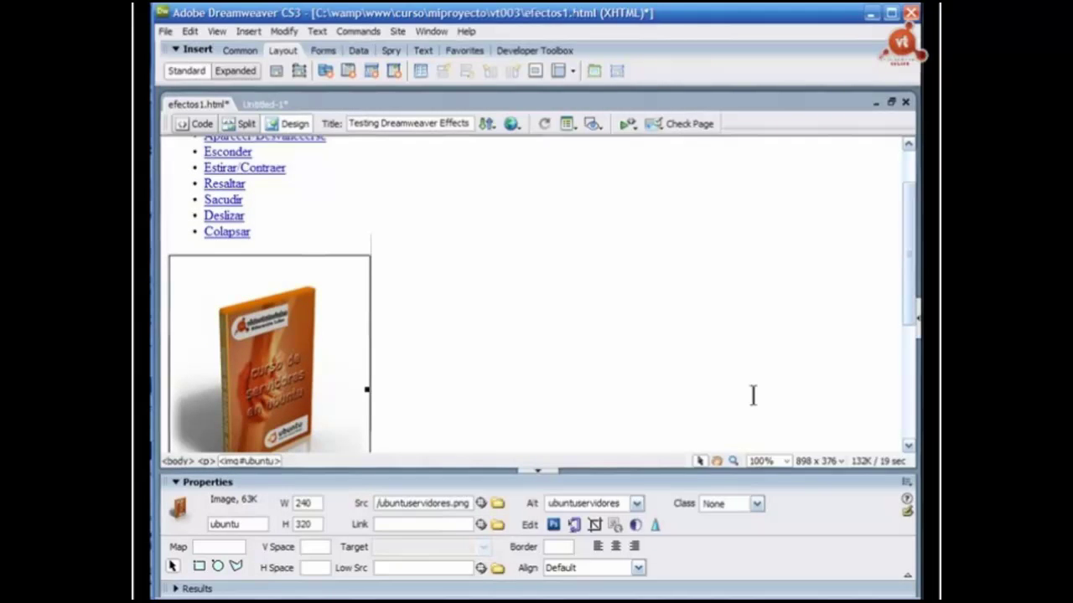
left_click_drag(912, 308, 908, 235)
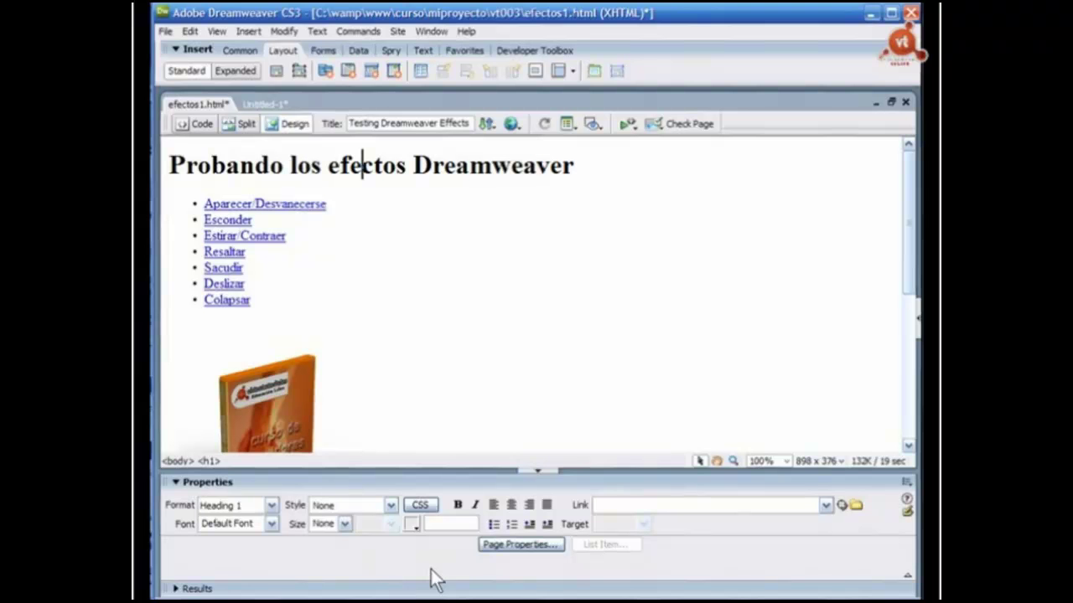
right_click(208, 461)
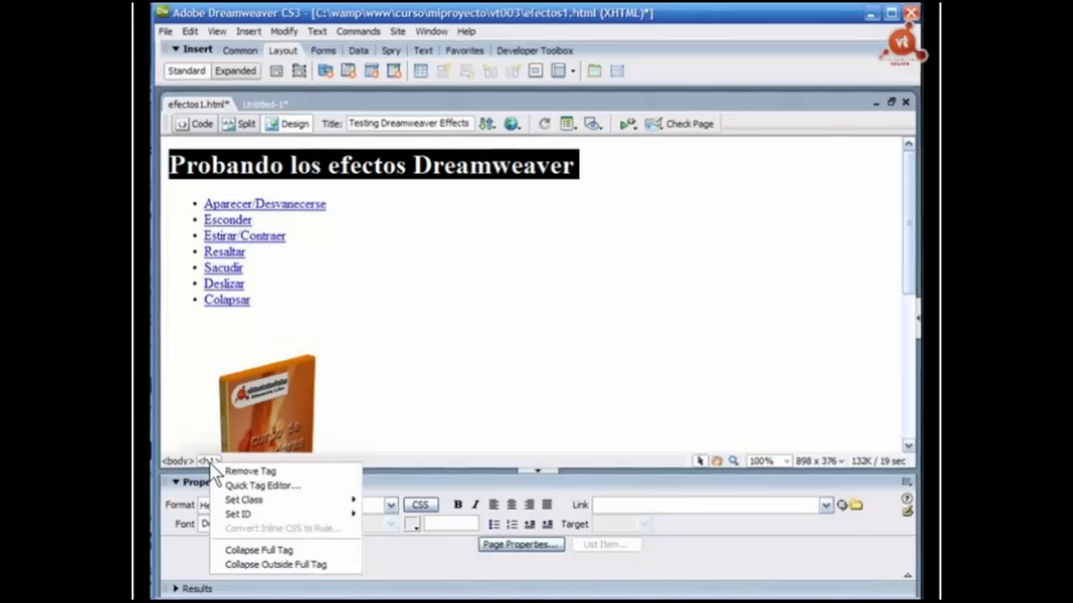
left_click(266, 486)
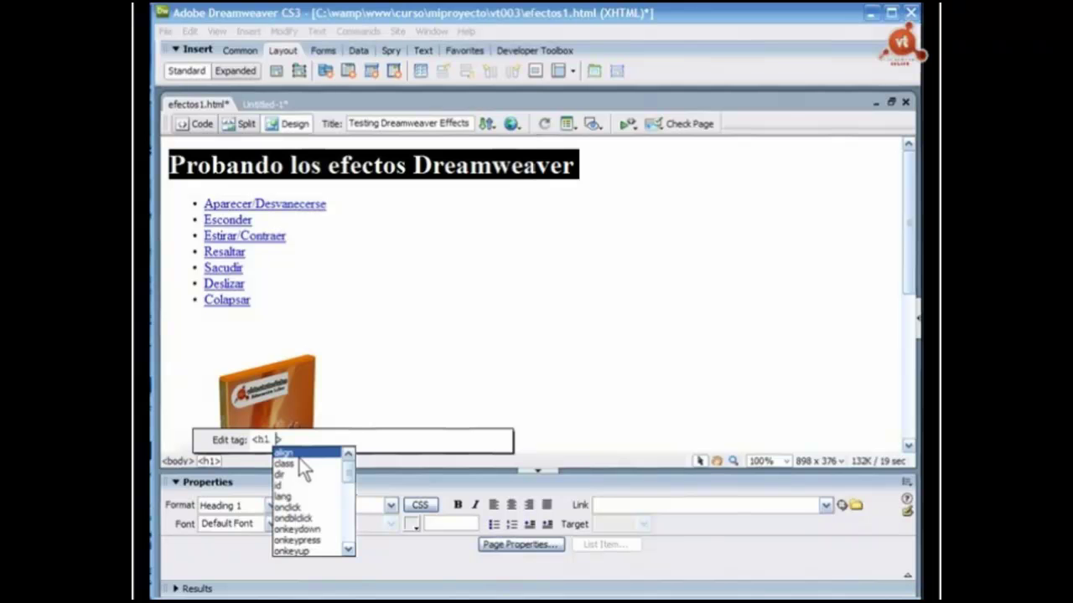
type("i")
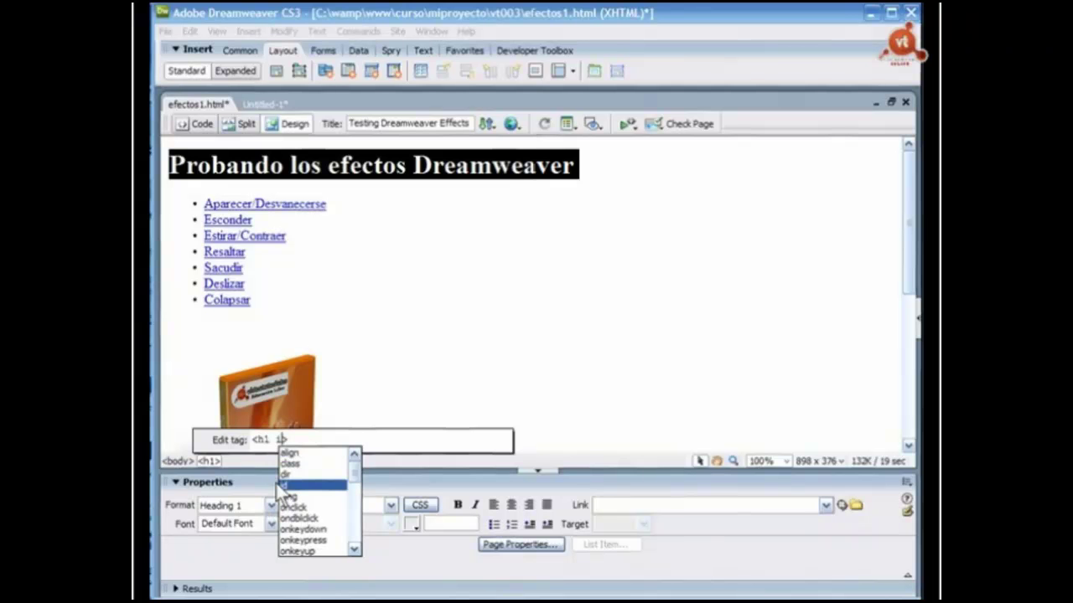
double_click(290, 486)
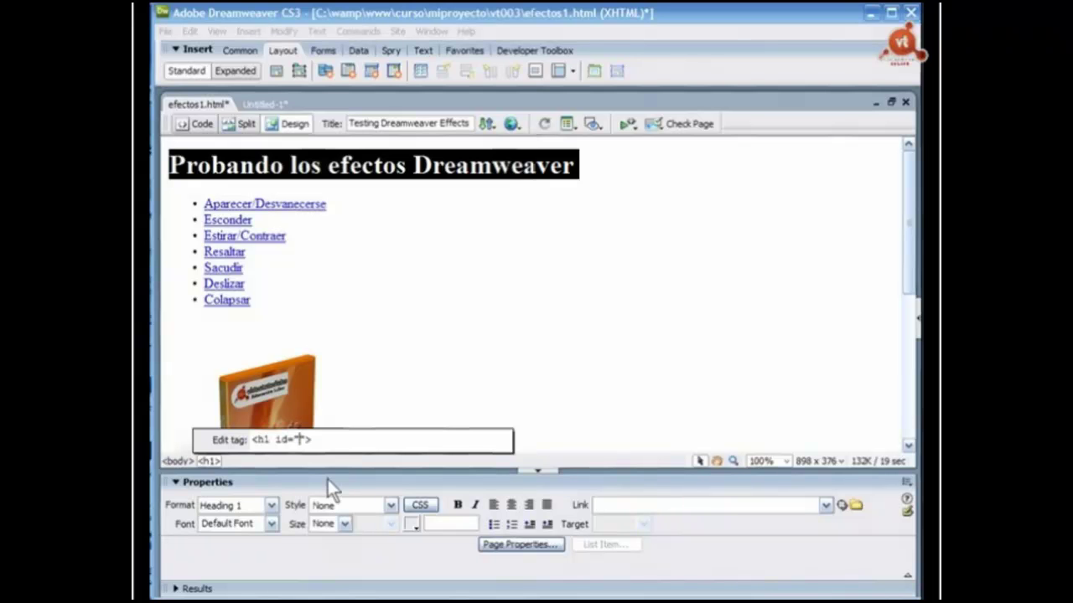
type("tituloPagina")
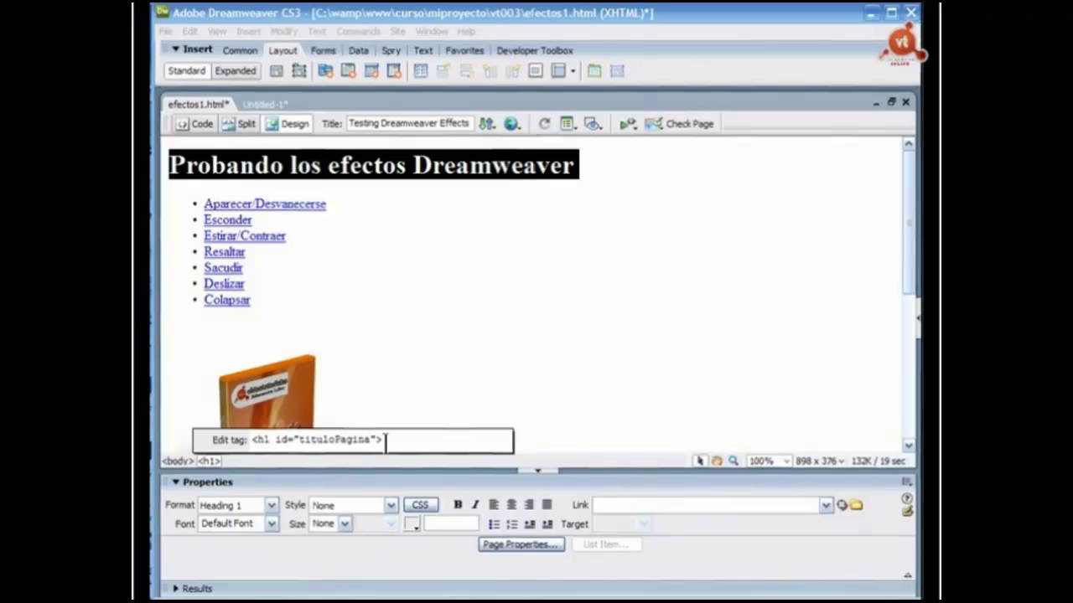
key("Return")
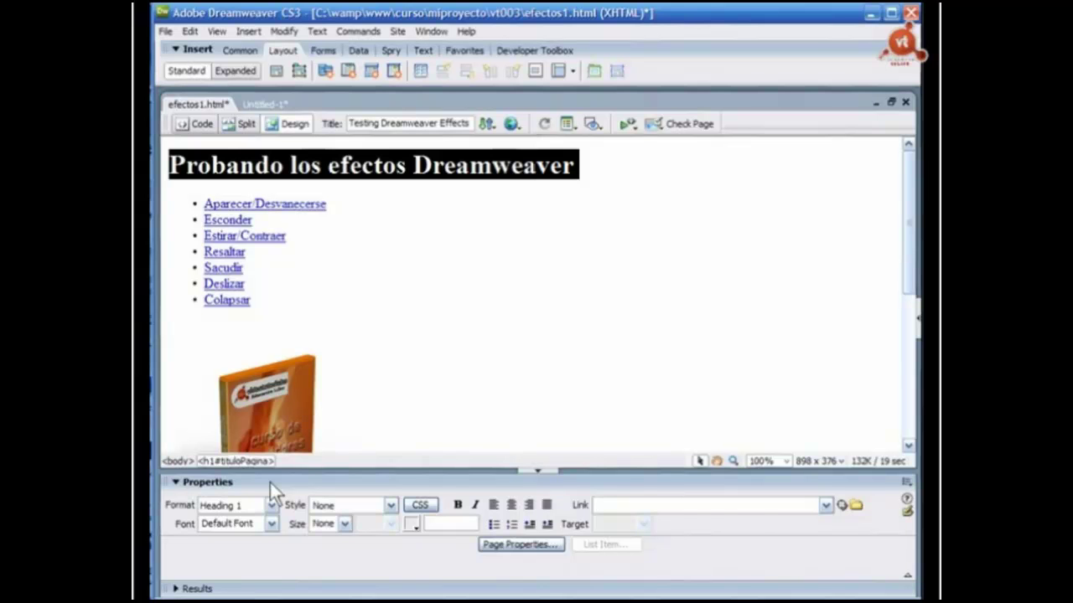
- Check the IDs of the book image and the page heading, and review the heading tag's editing options
left_click(271, 423)
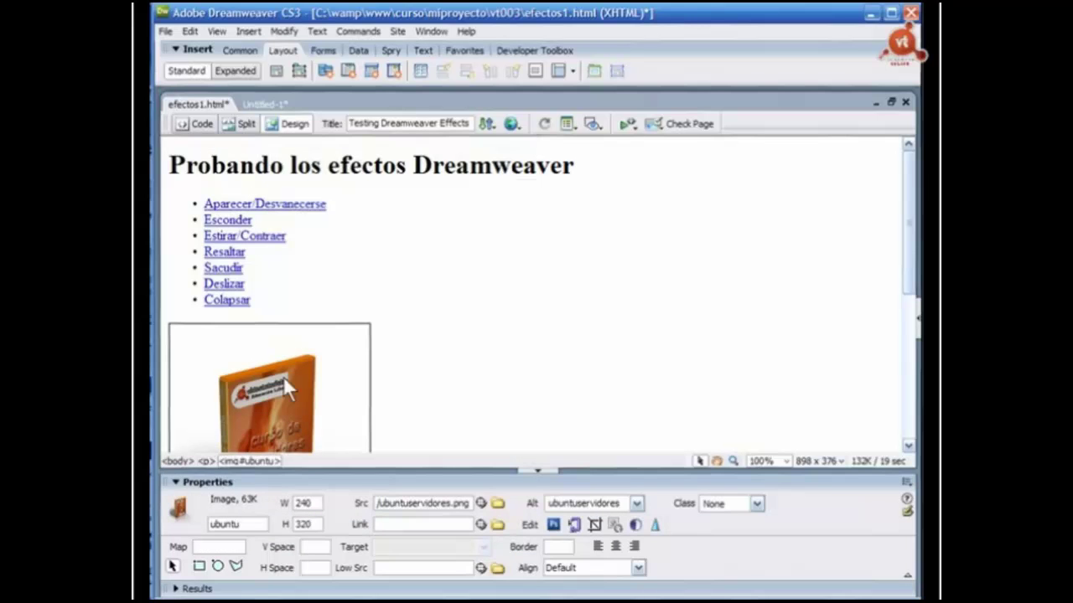
left_click(383, 165)
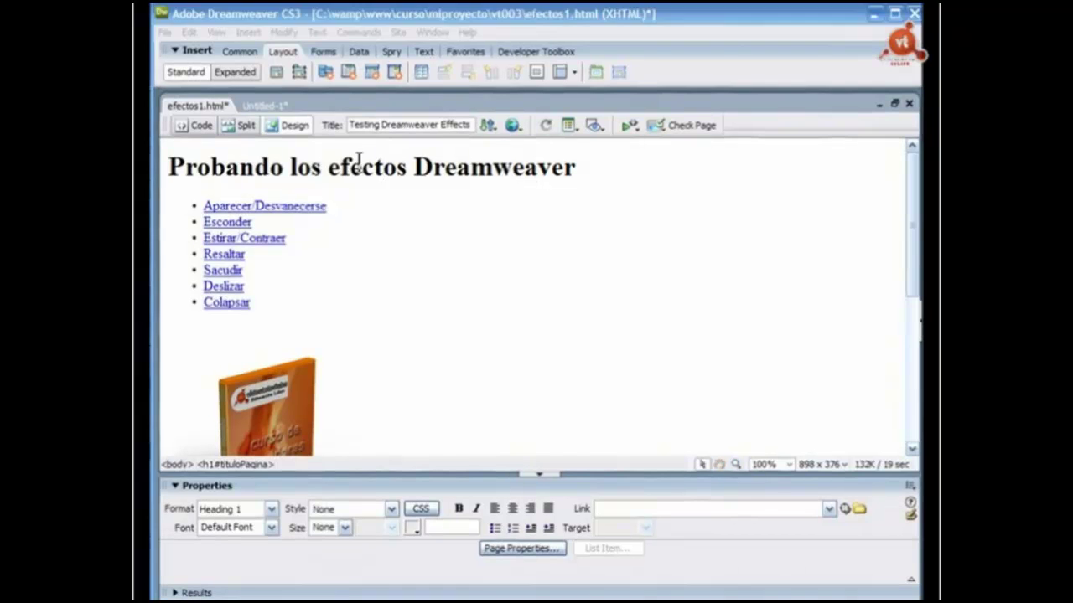
right_click(236, 459)
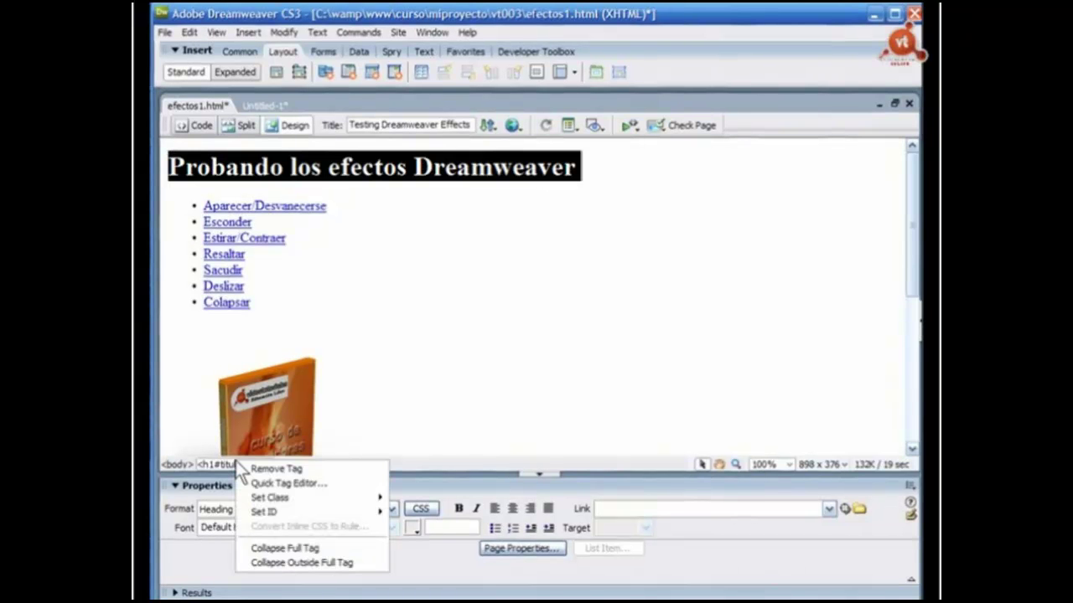
mouse_move(273, 501)
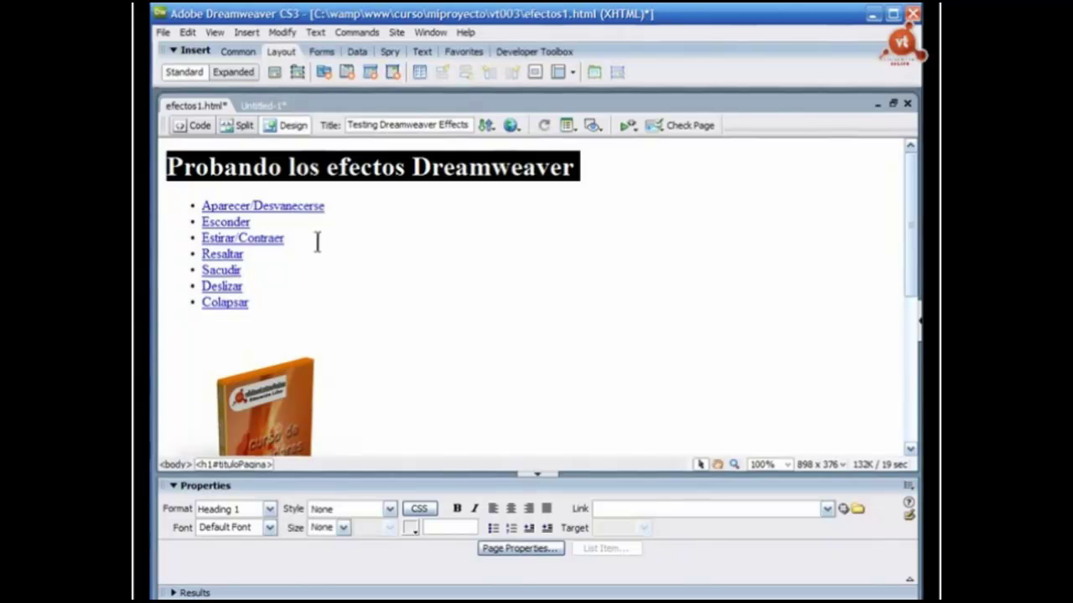
- Compare the properties of the Aparecer/Desvanecerse link with those of the book image by selecting them in turn
left_click(267, 205)
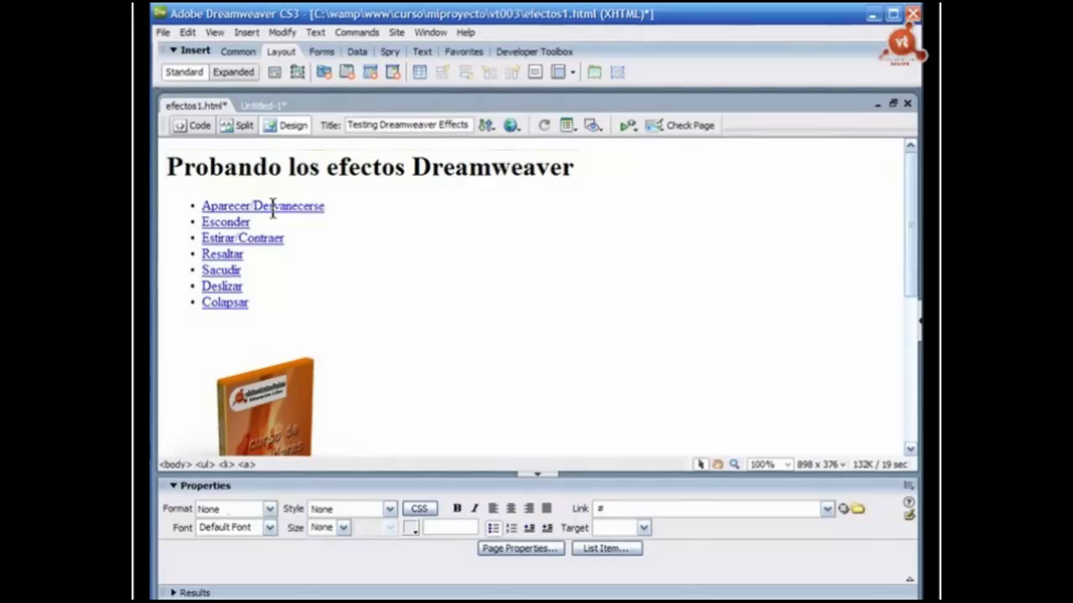
left_click(262, 400)
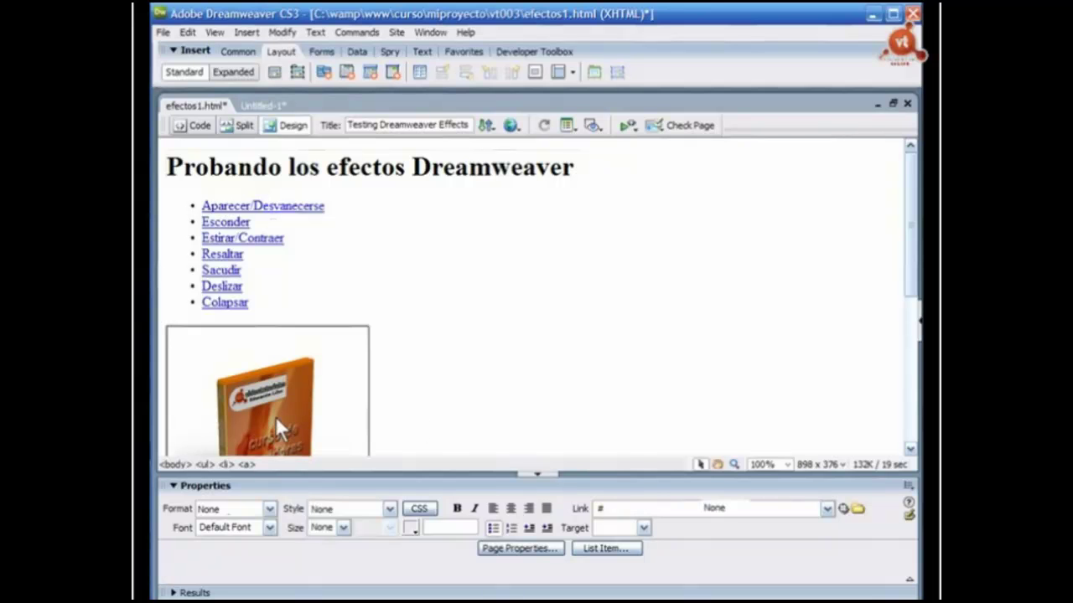
left_click(384, 271)
left_click(275, 205)
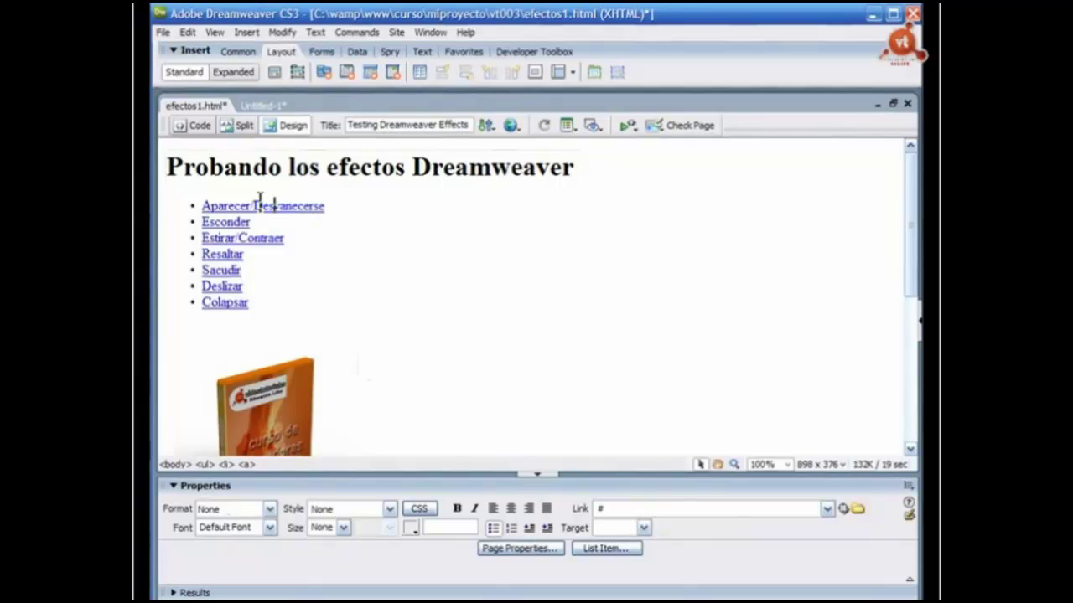
left_click(279, 391)
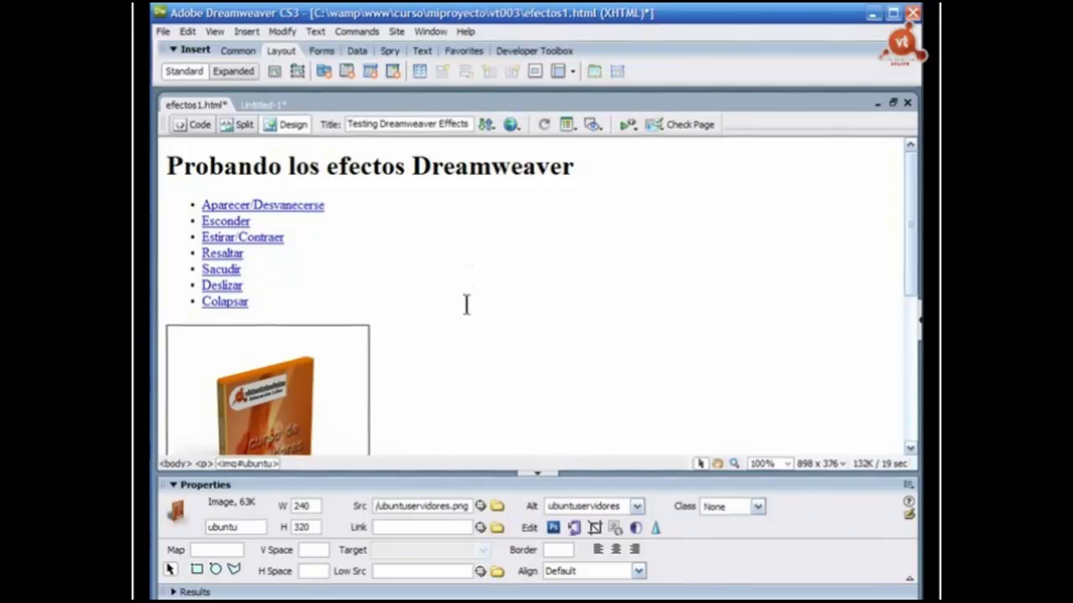
- Change the event that triggers the Appear/Fade effect on the Aparecer/Desvanecerse link to onMouseOver
left_click(234, 206)
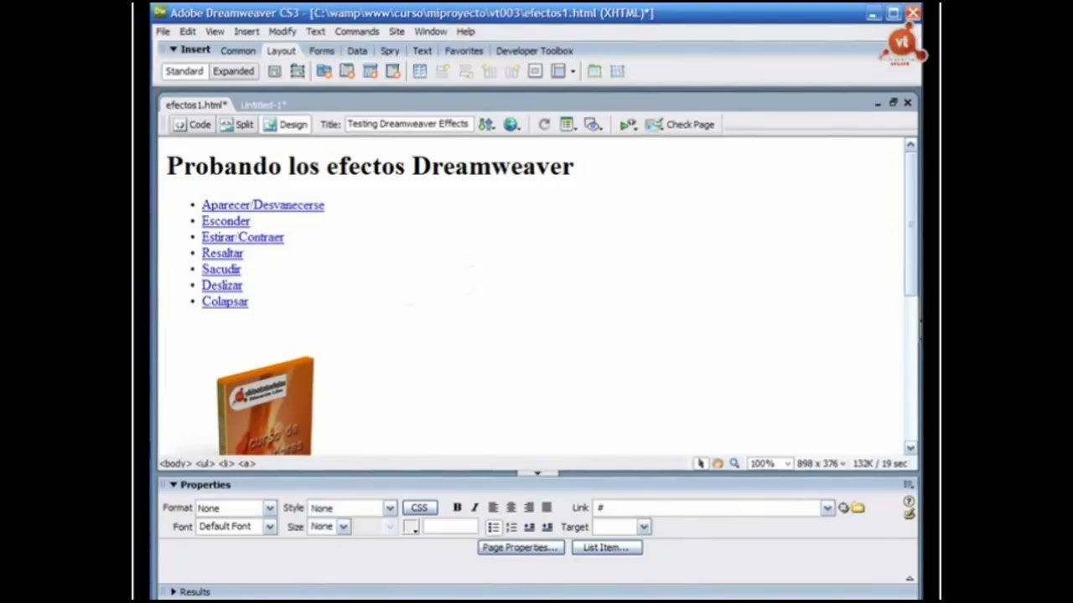
left_click(919, 327)
left_click(254, 206)
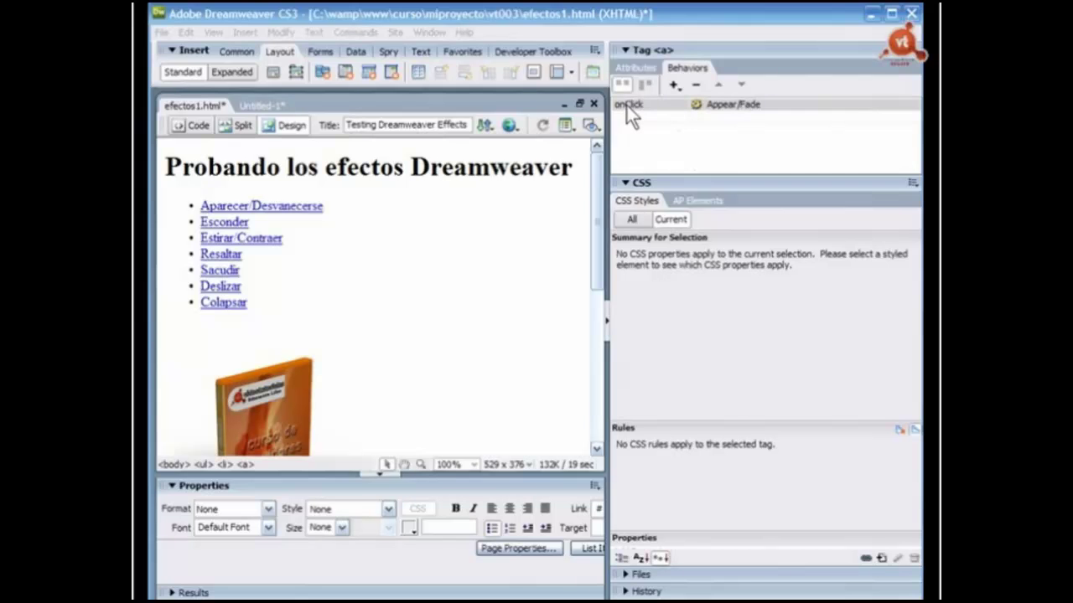
left_click(668, 104)
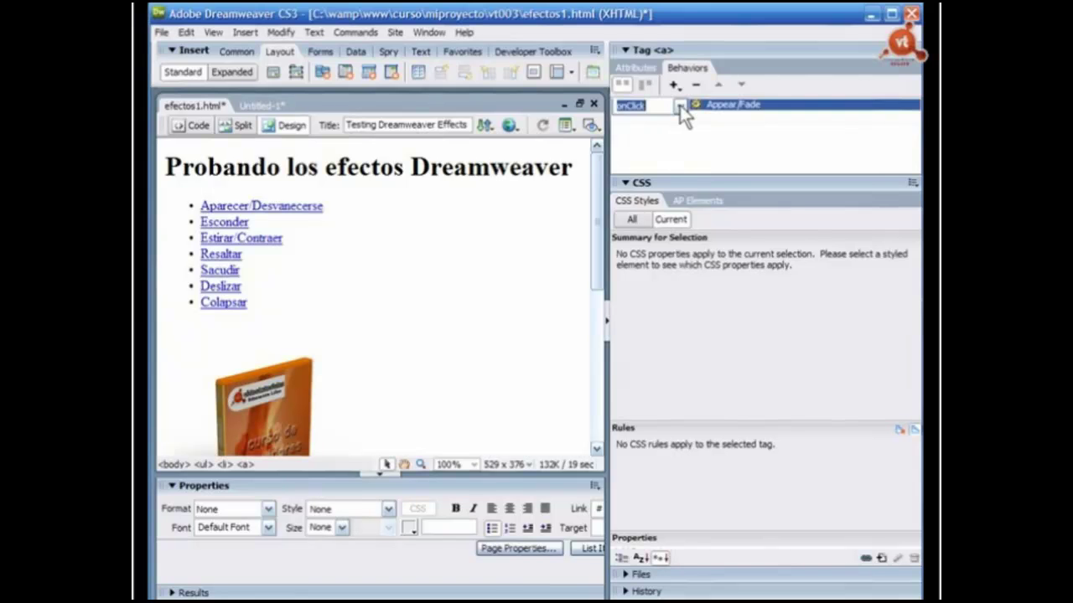
left_click(680, 106)
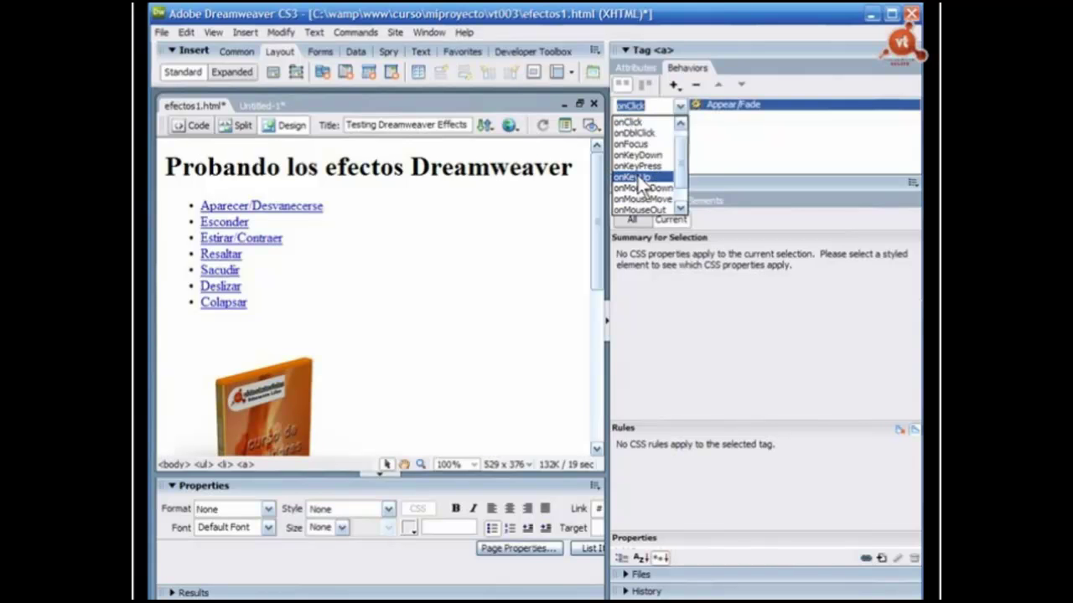
scroll(684, 173, "down", 1)
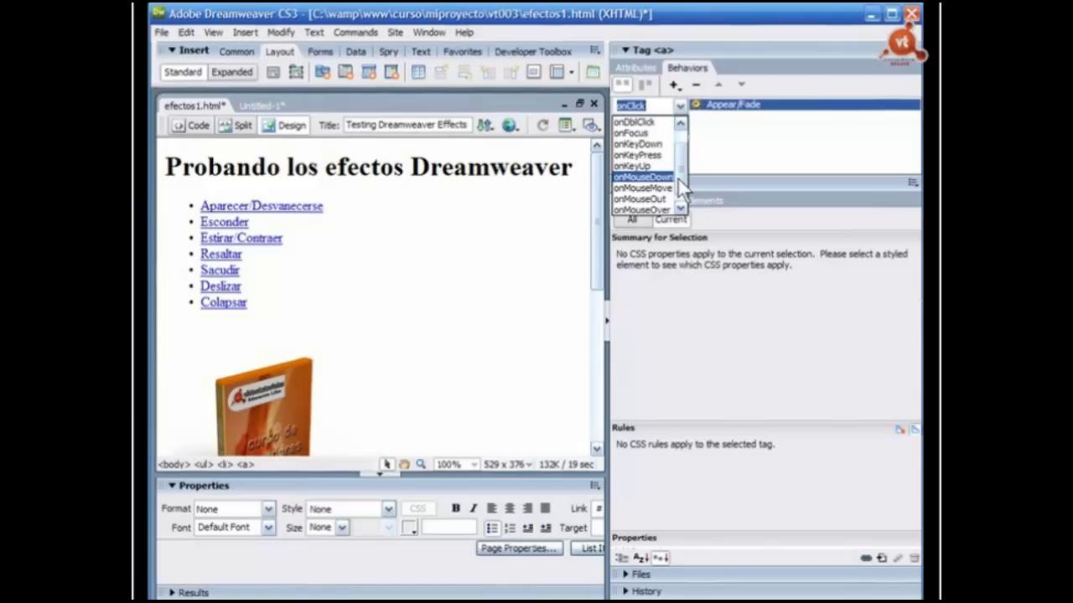
scroll(659, 203, "down", 1)
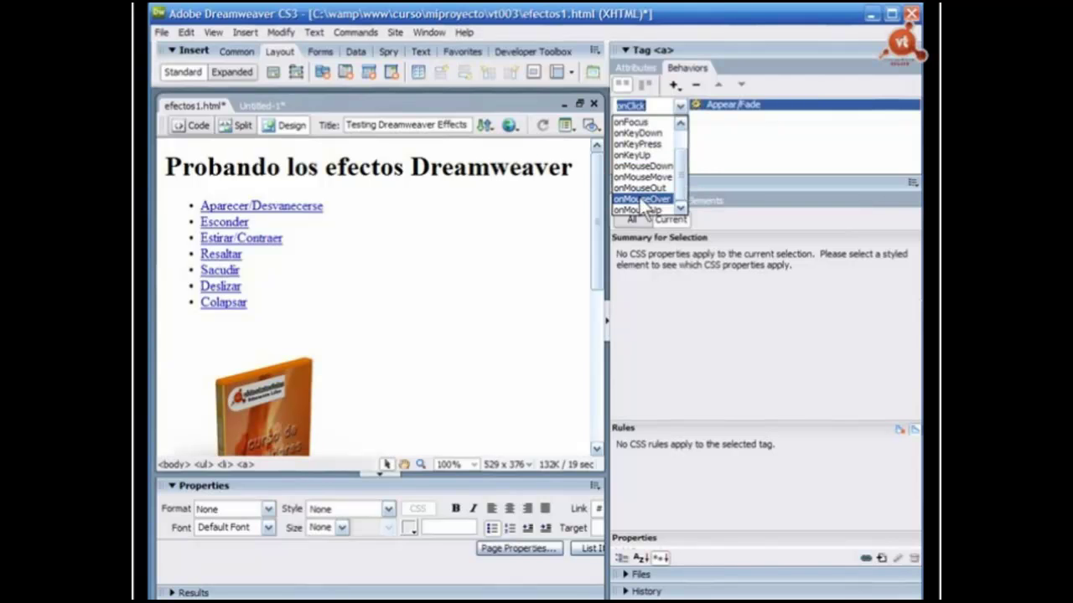
left_click(639, 199)
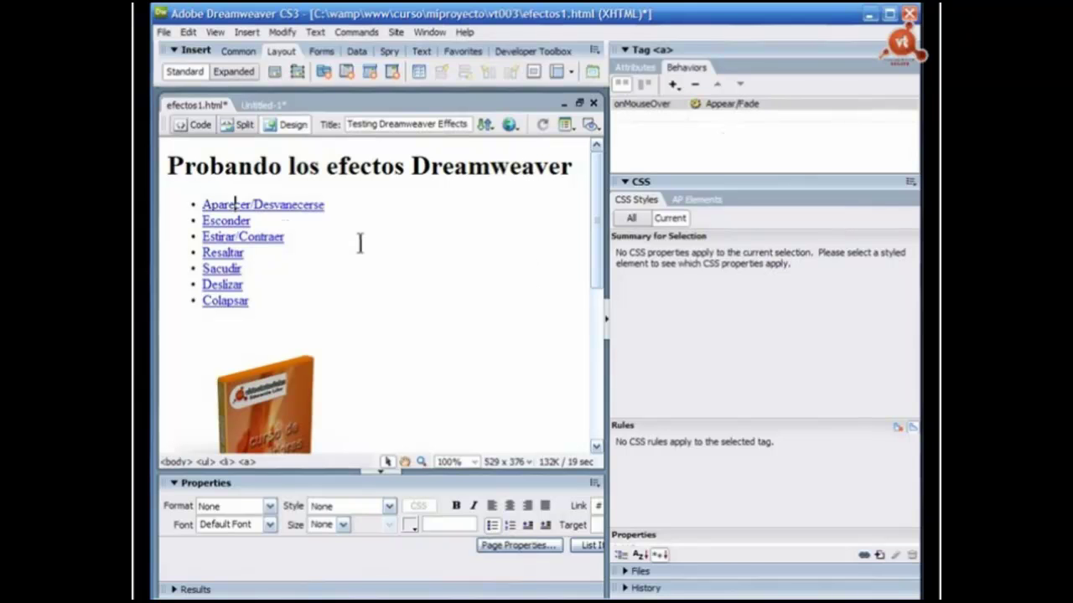
- Preview the page in Firefox, test the mouse-over fade on the Aparecer/Desvanecerse link several times, and return to Dreamweaver
key("F12")
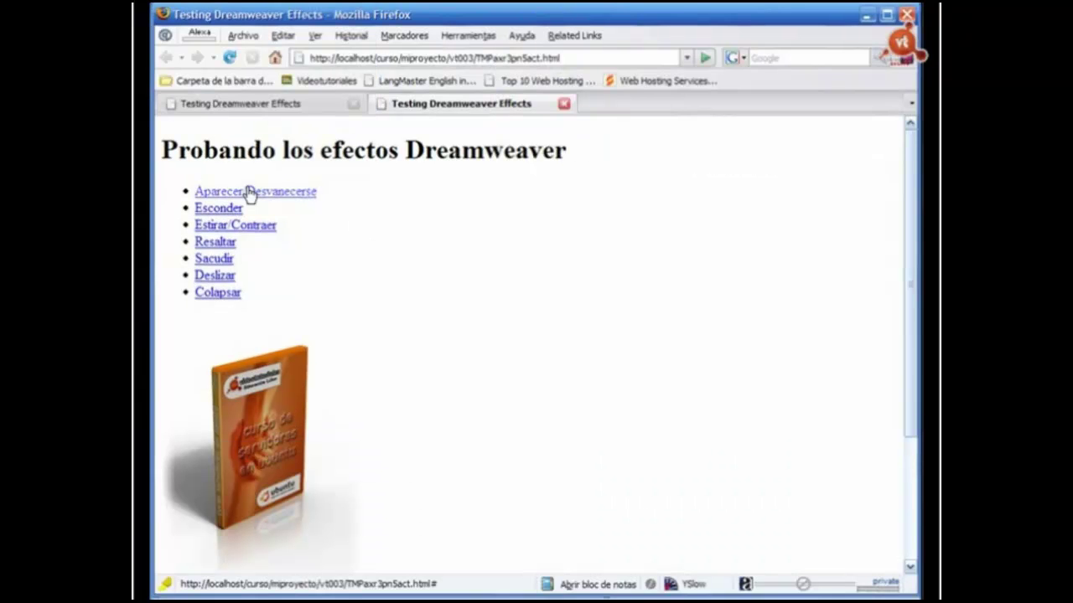
left_click(250, 192)
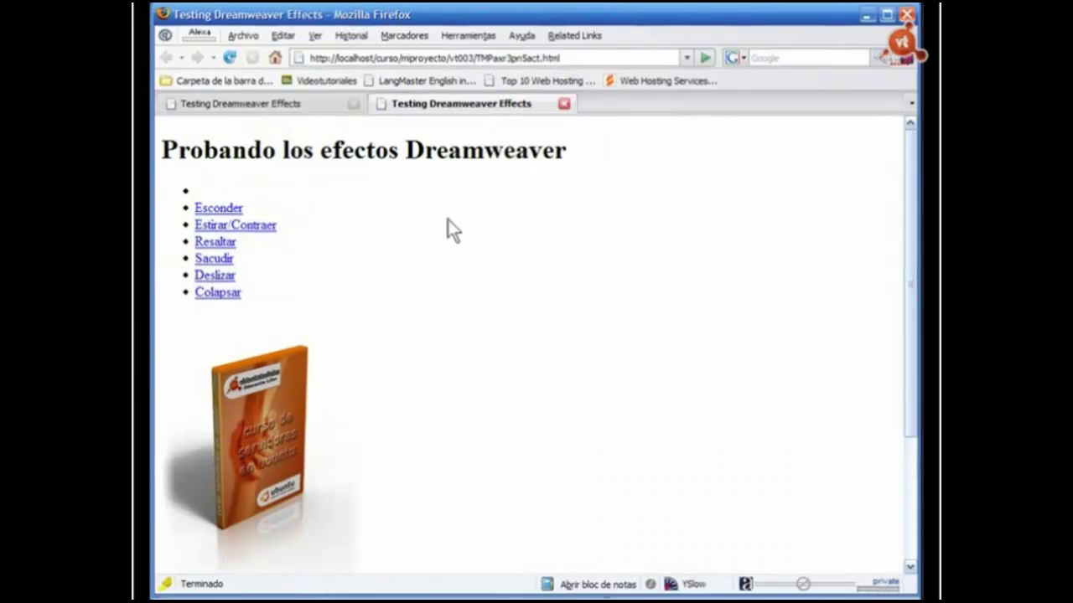
left_click(237, 194)
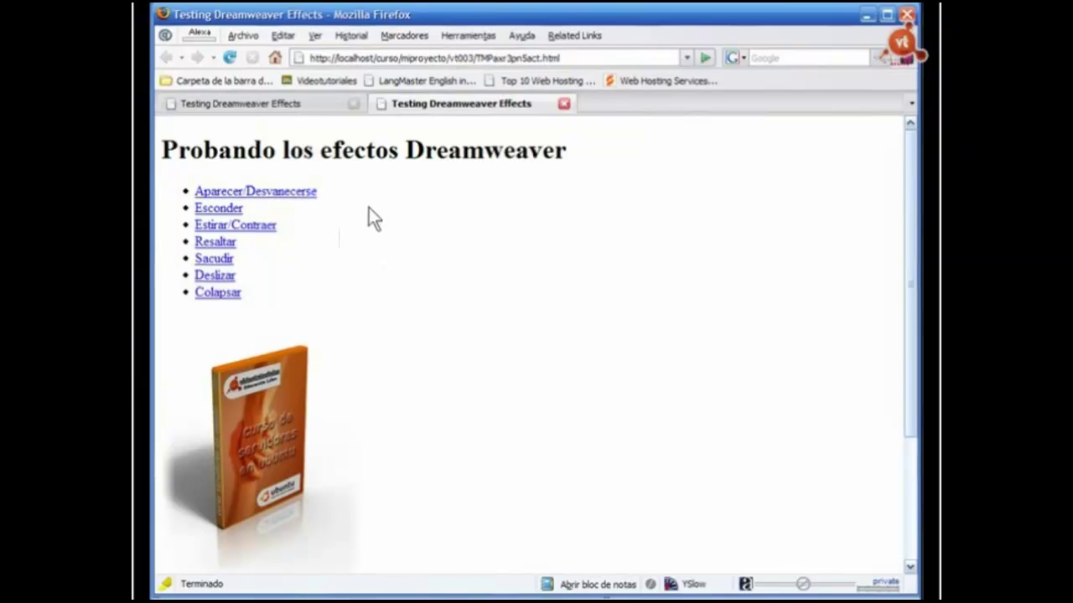
left_click(298, 191)
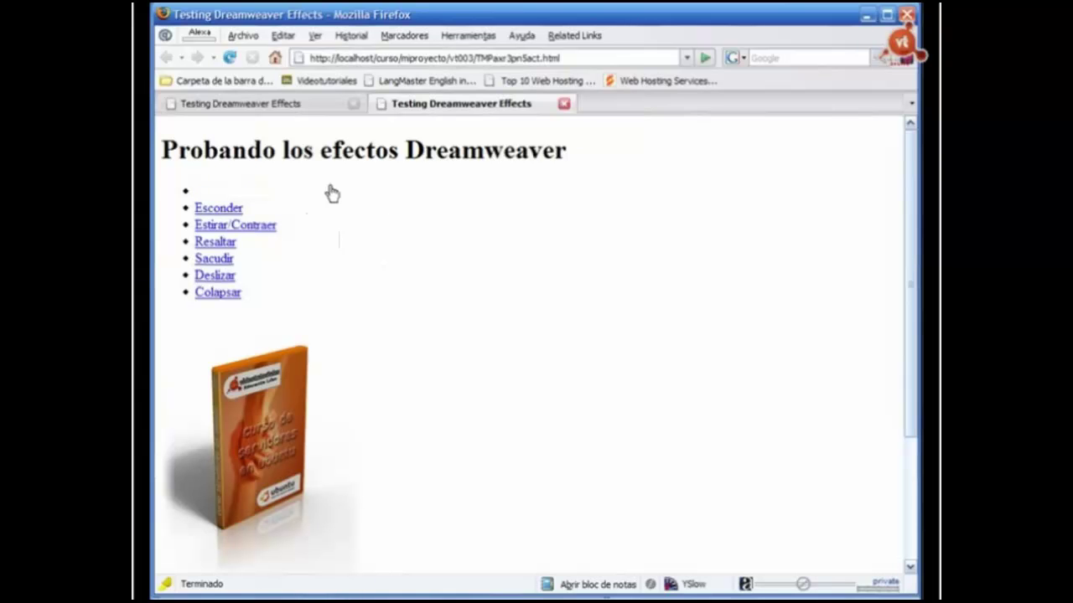
left_click(332, 194)
left_click(250, 192)
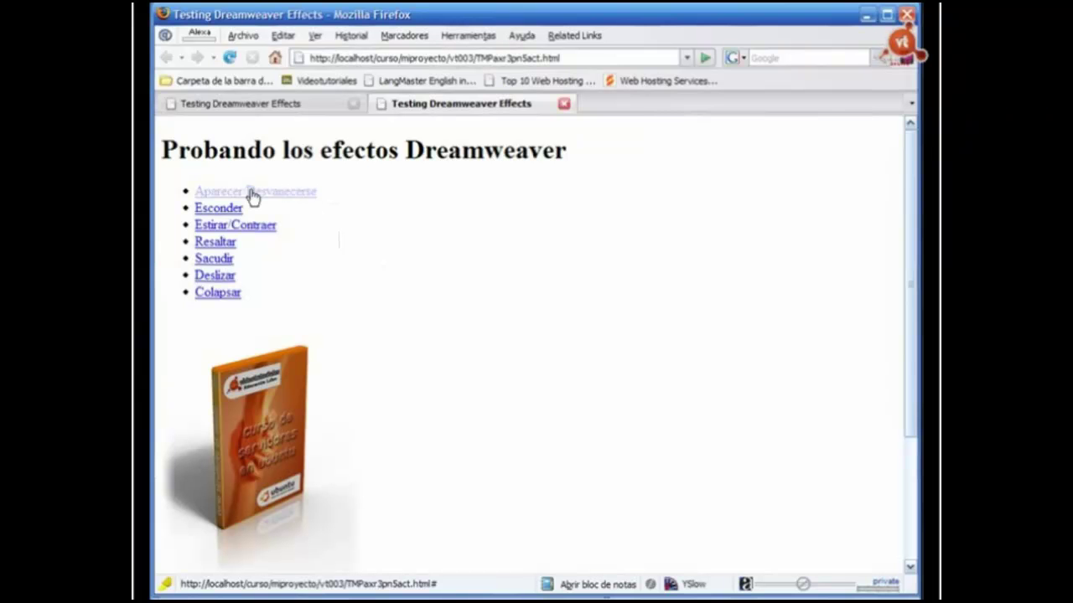
left_click(265, 197)
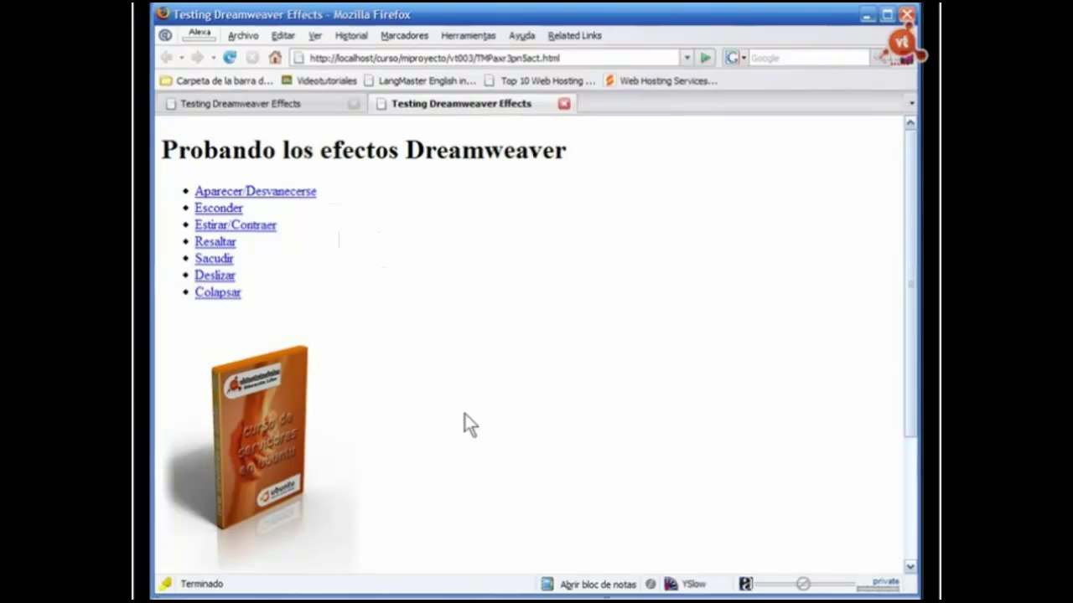
left_click(863, 14)
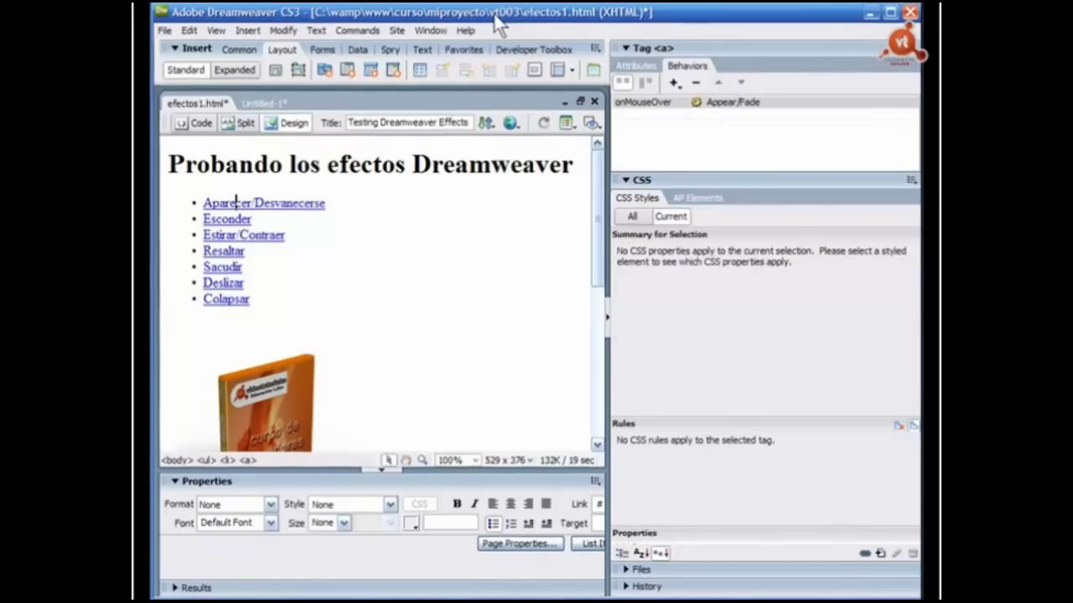
- Edit the Appear/Fade effect of the Aparecer/Desvanecerse link so that its target element is img "ubuntu"
left_click(713, 106)
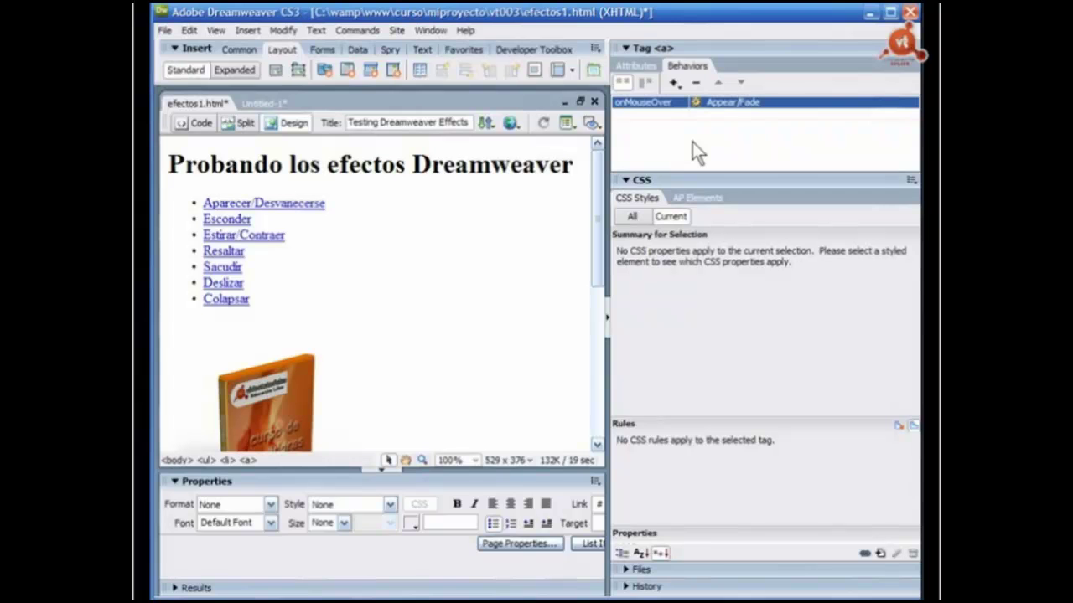
right_click(726, 108)
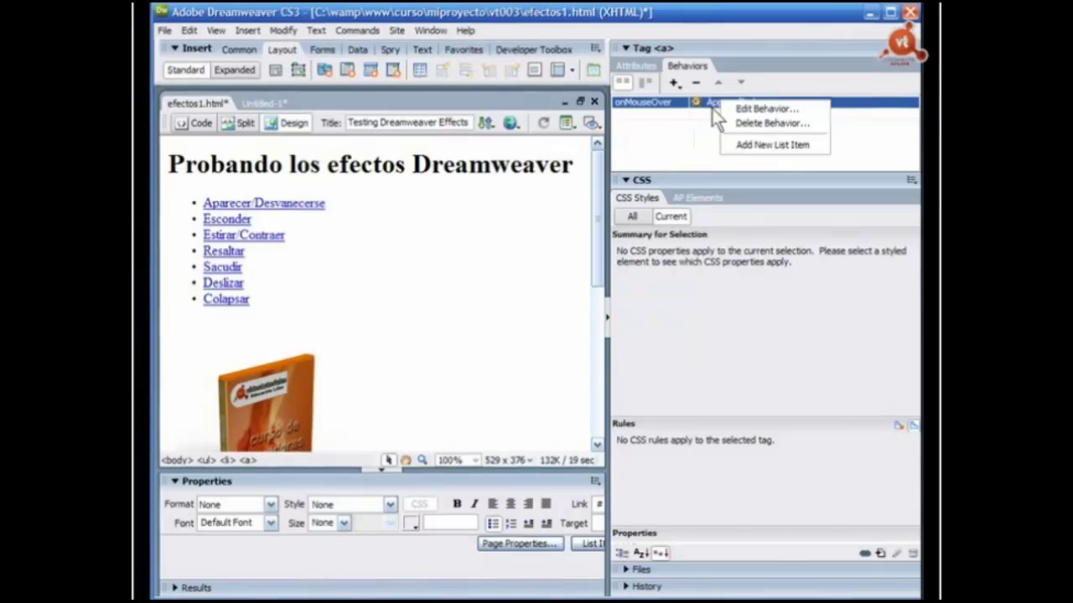
left_click(724, 105)
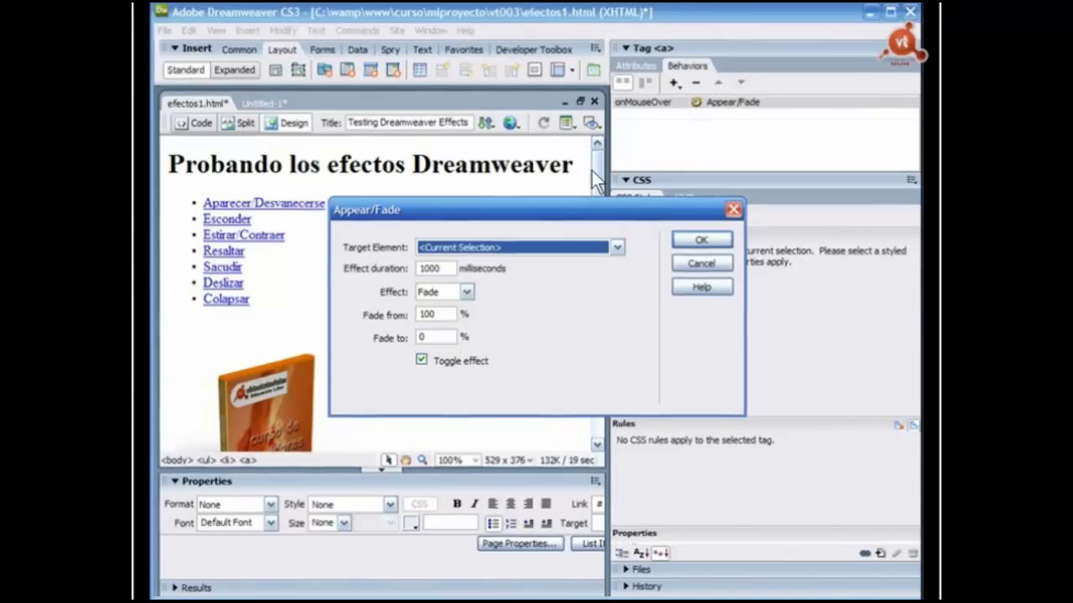
left_click_drag(563, 211, 572, 169)
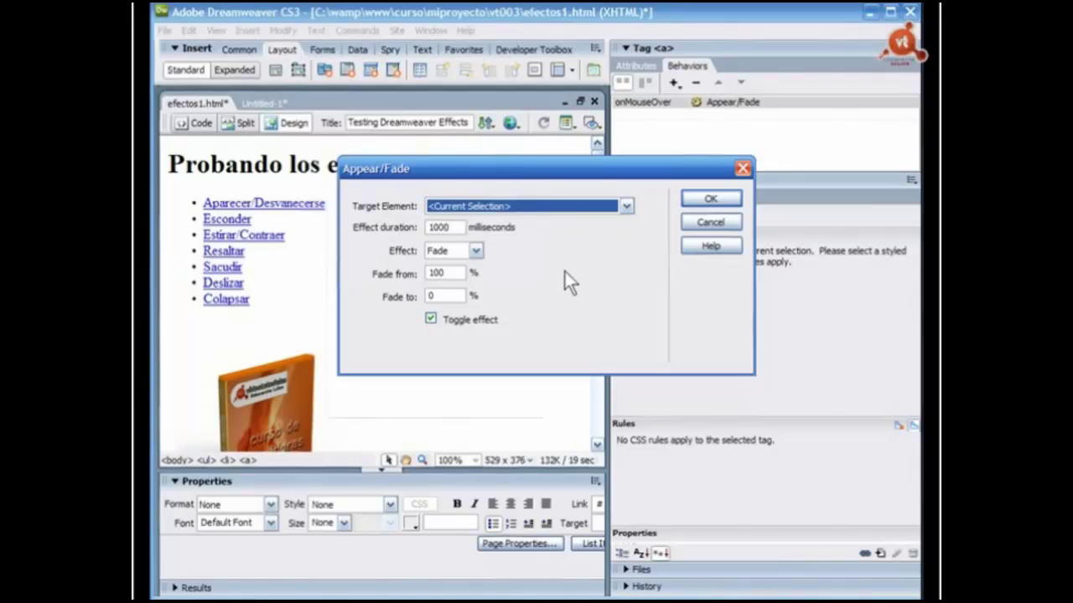
left_click(627, 204)
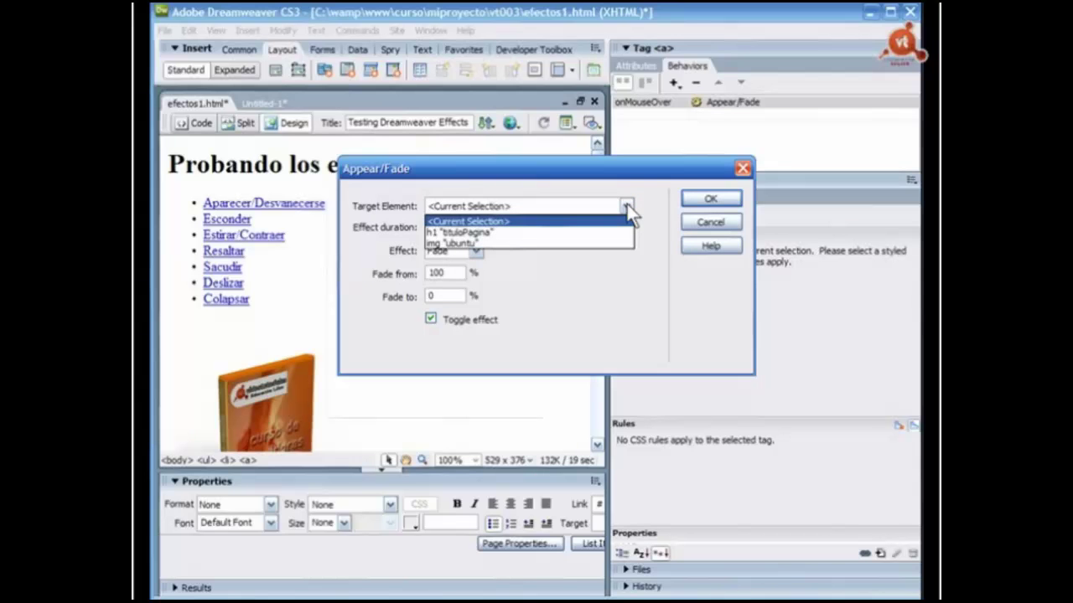
left_click(459, 243)
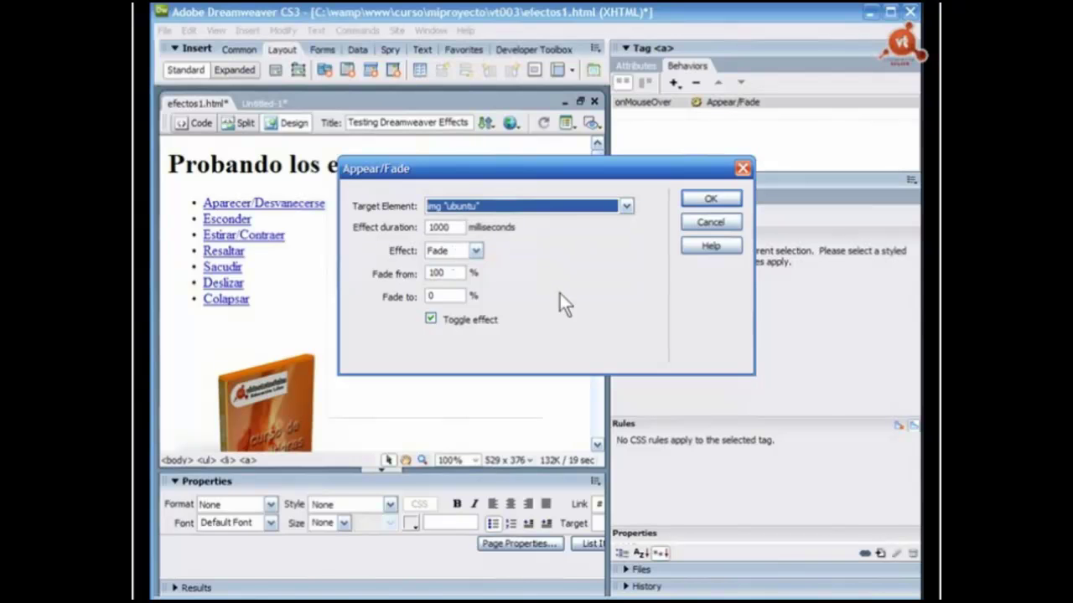
left_click(708, 199)
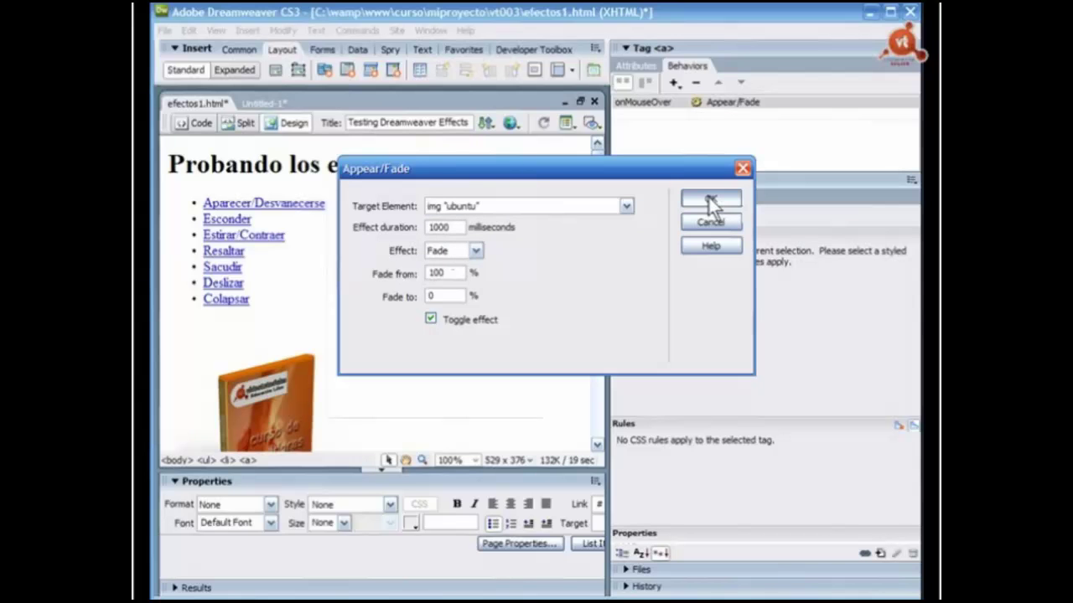
left_click(708, 199)
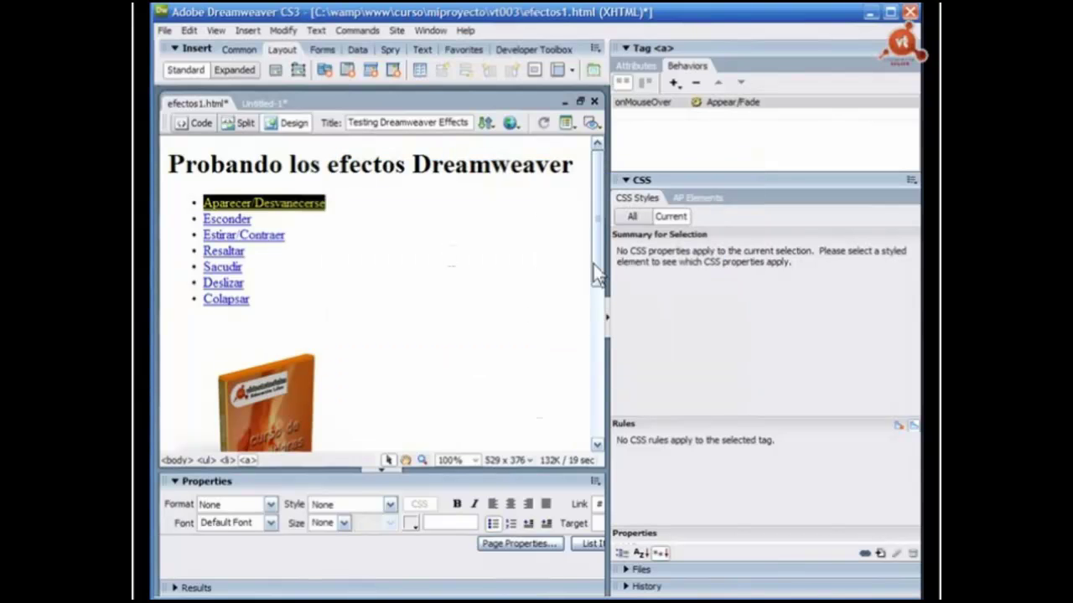
- Save efectos1.html and preview it in Firefox
left_click(355, 214)
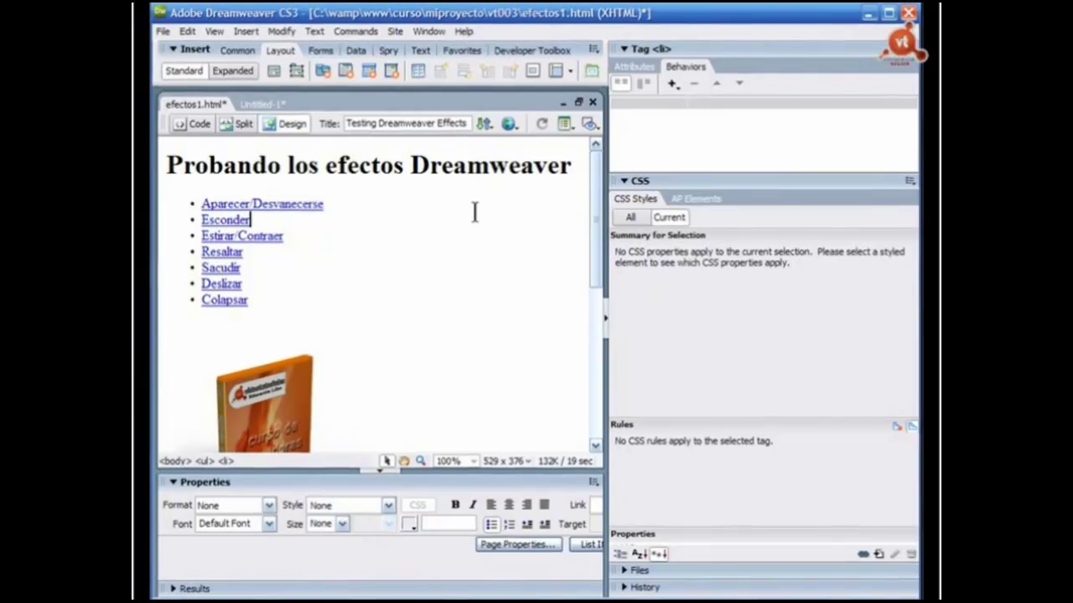
key("ctrl+s")
key("F12")
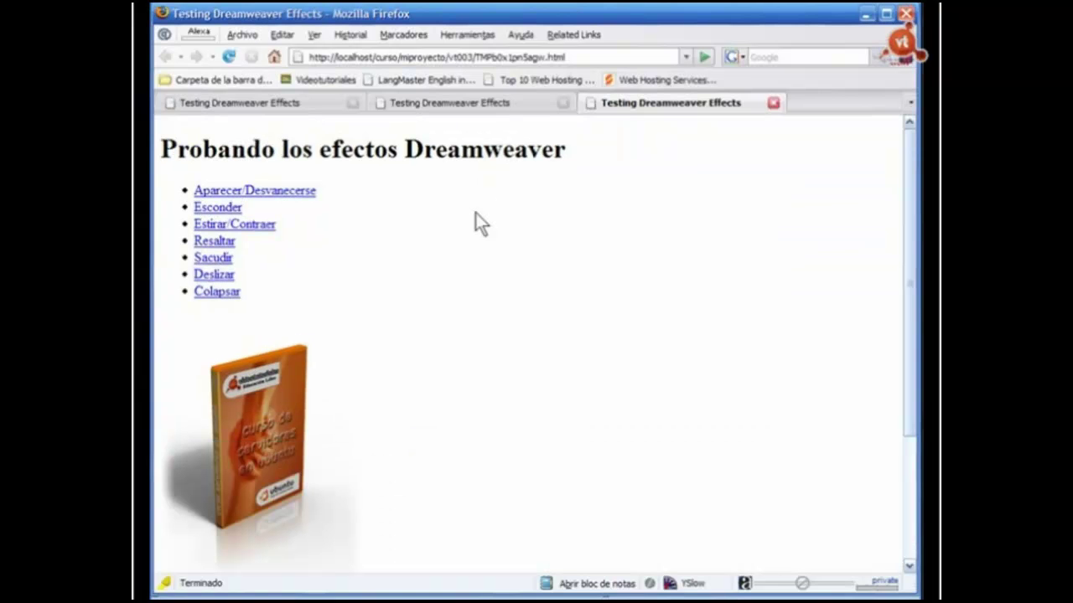
- Test the fade effect on the book image by triggering it repeatedly from the Aparecer/Desvanecerse link
left_click(270, 192)
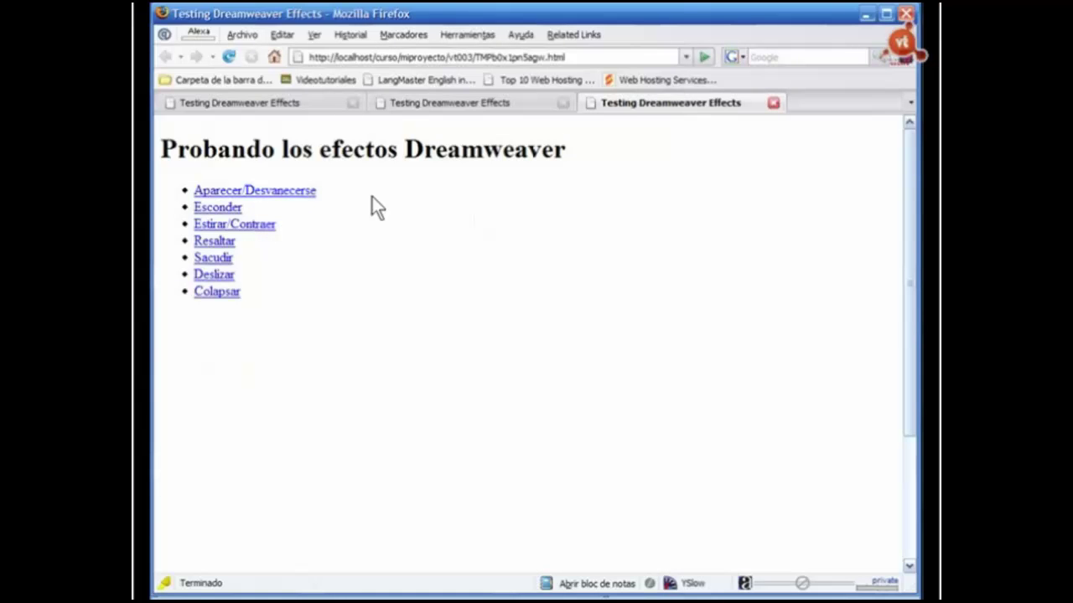
left_click(285, 193)
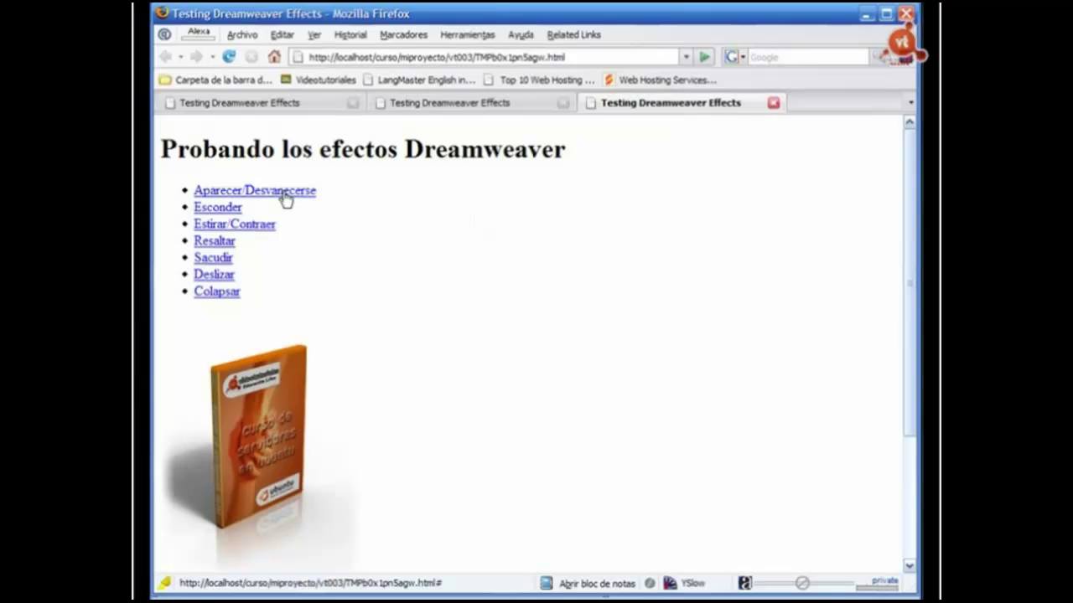
left_click(259, 197)
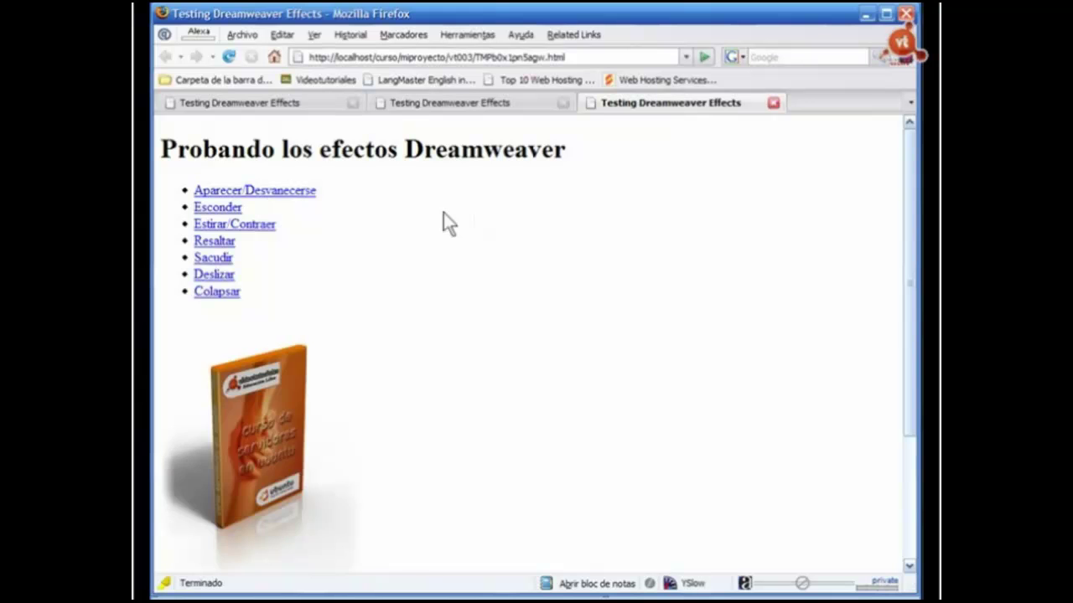
left_click(250, 193)
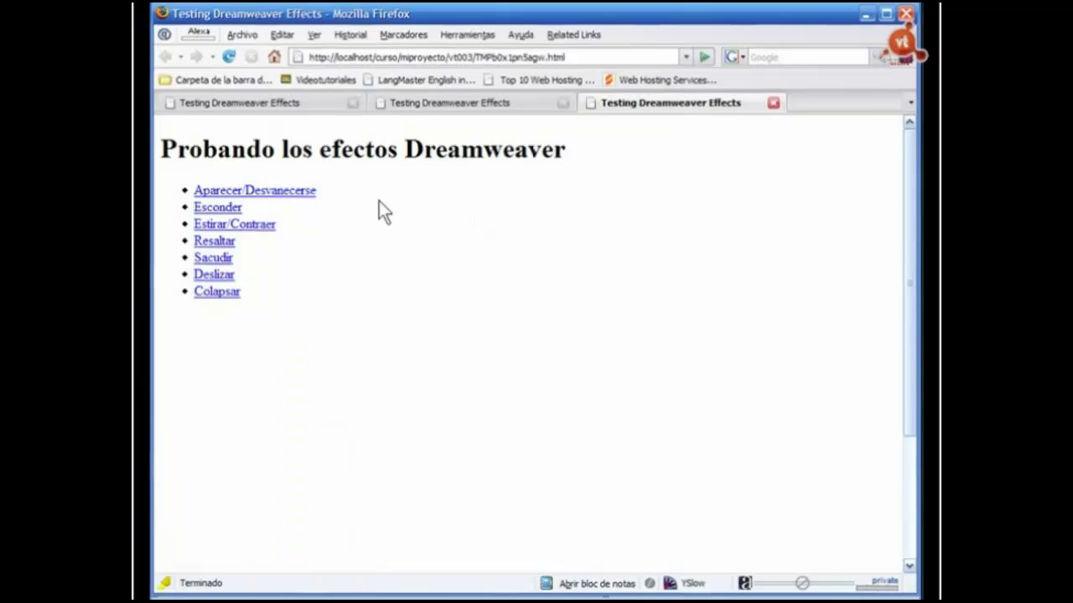
left_click(246, 192)
left_click(261, 191)
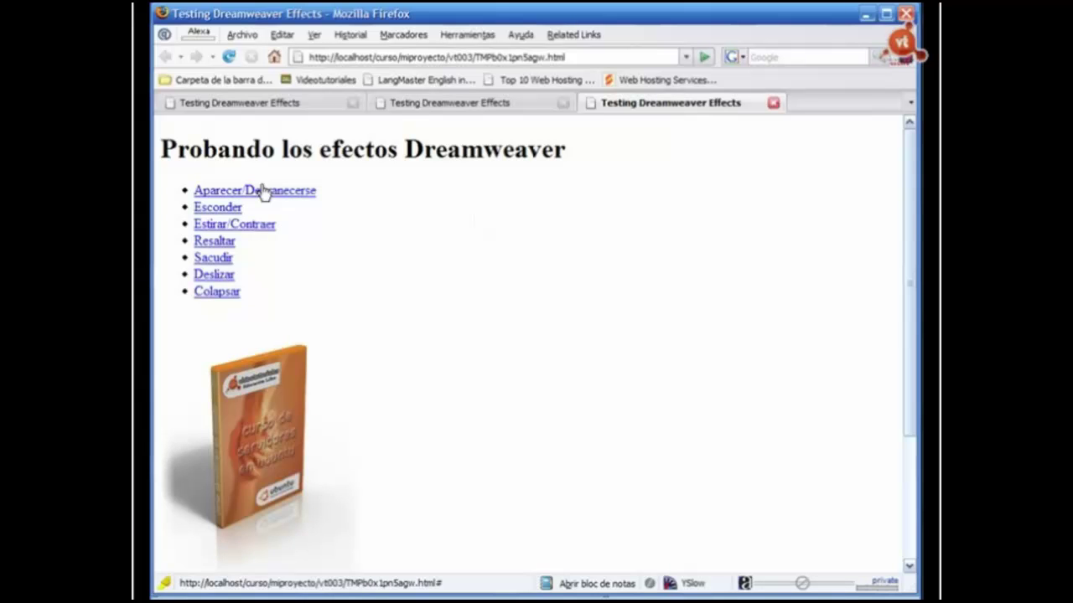
left_click(282, 192)
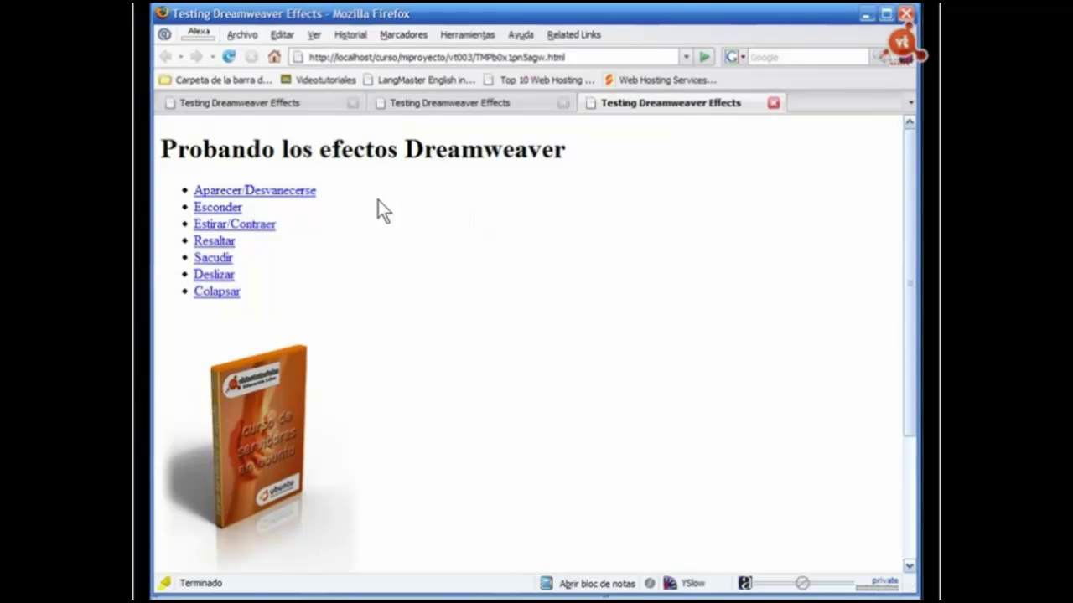
left_click(255, 192)
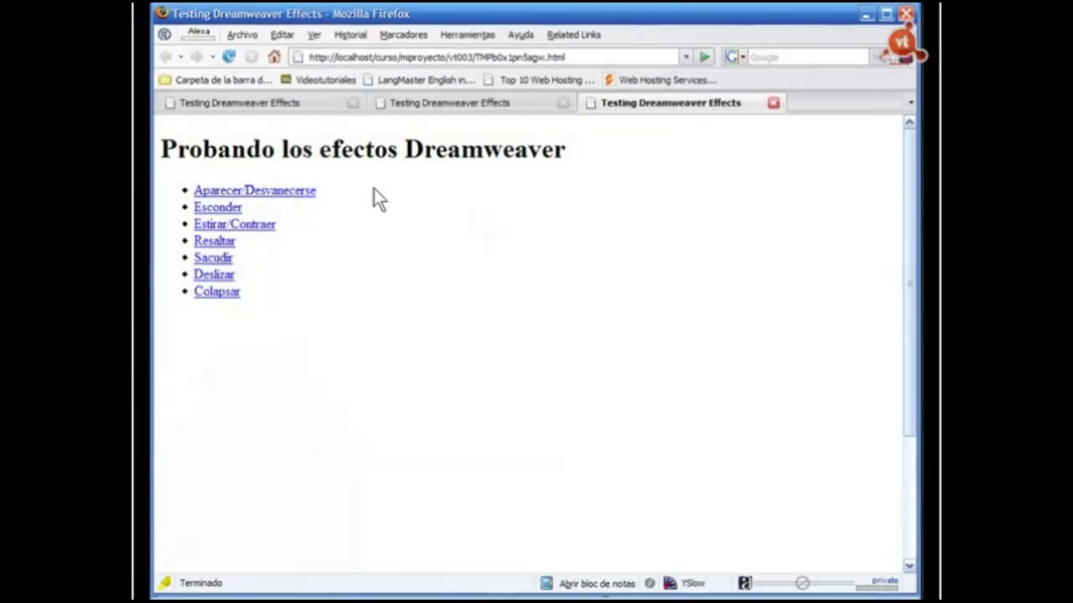
left_click(260, 192)
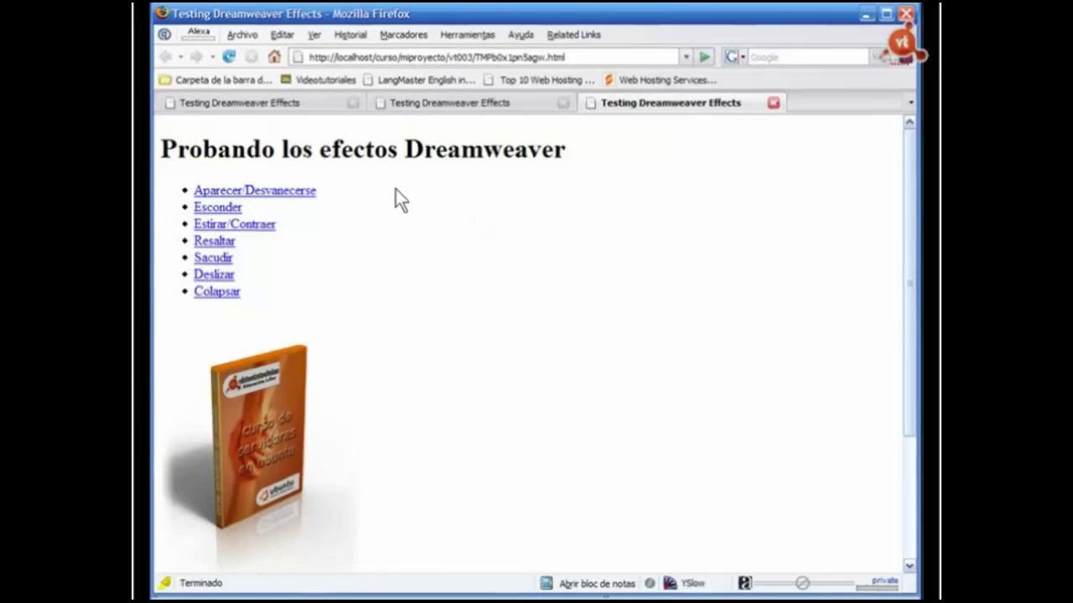
left_click(313, 193)
left_click(312, 192)
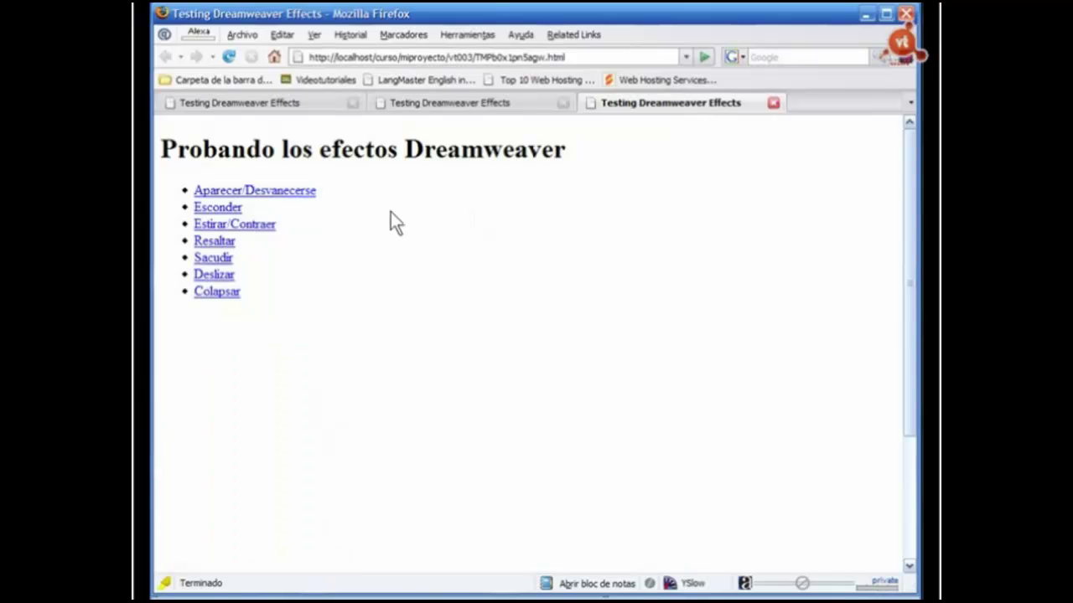
left_click(316, 193)
left_click(315, 195)
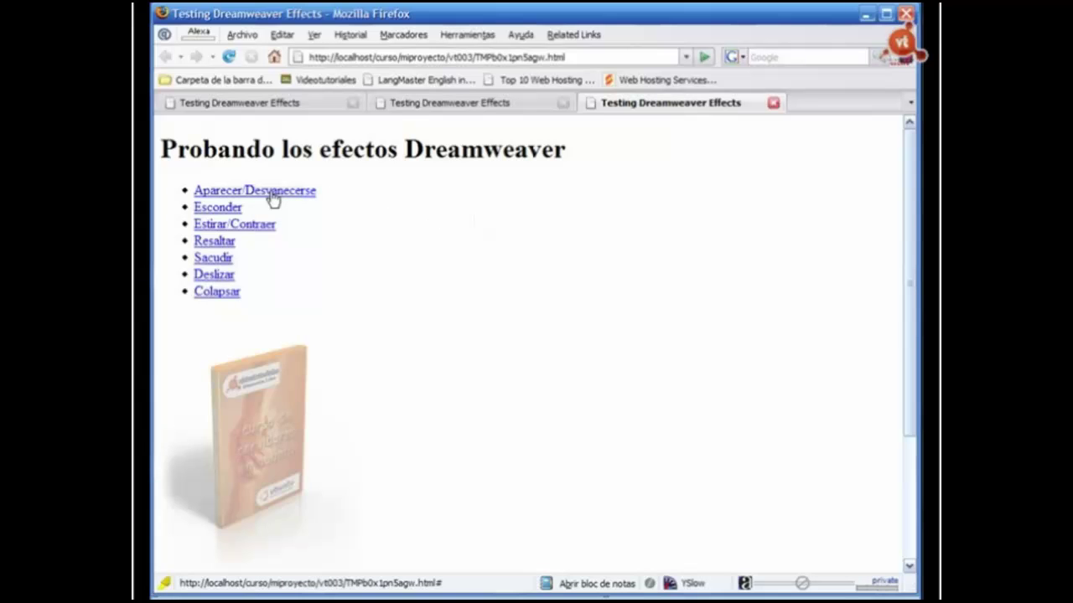
left_click(291, 193)
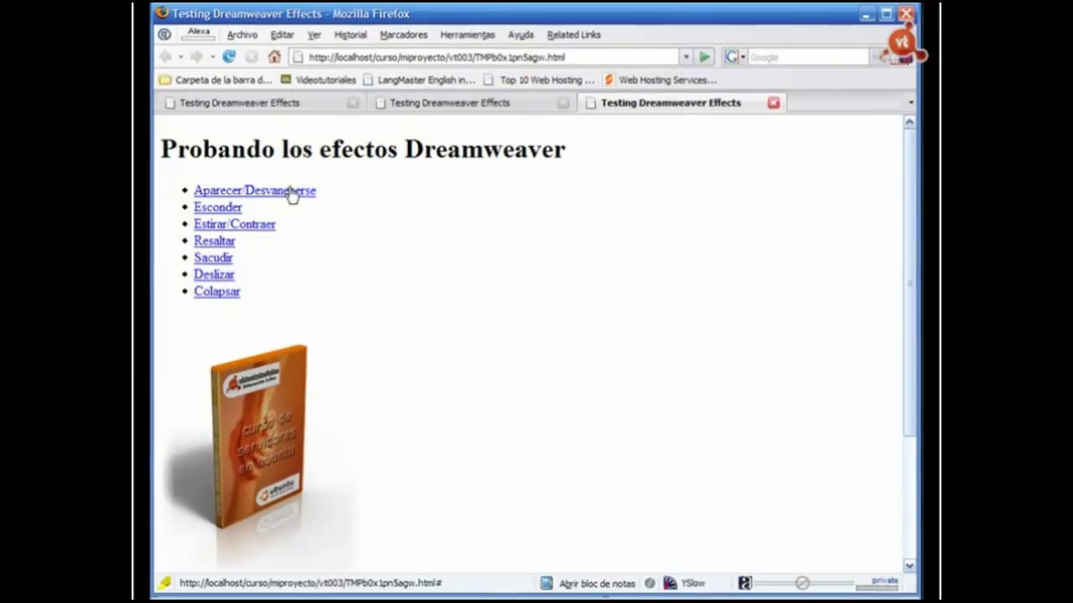
- Test the fade on the book image again from the Aparecer/Desvanecerse link, and return to Dreamweaver
left_click(292, 194)
left_click(295, 195)
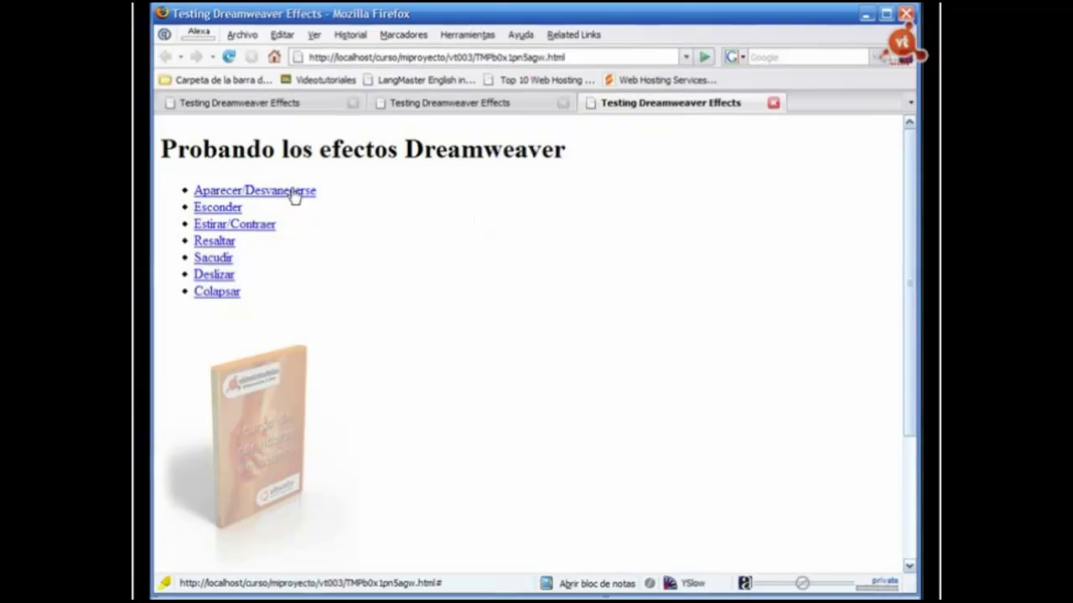
key("alt+Tab")
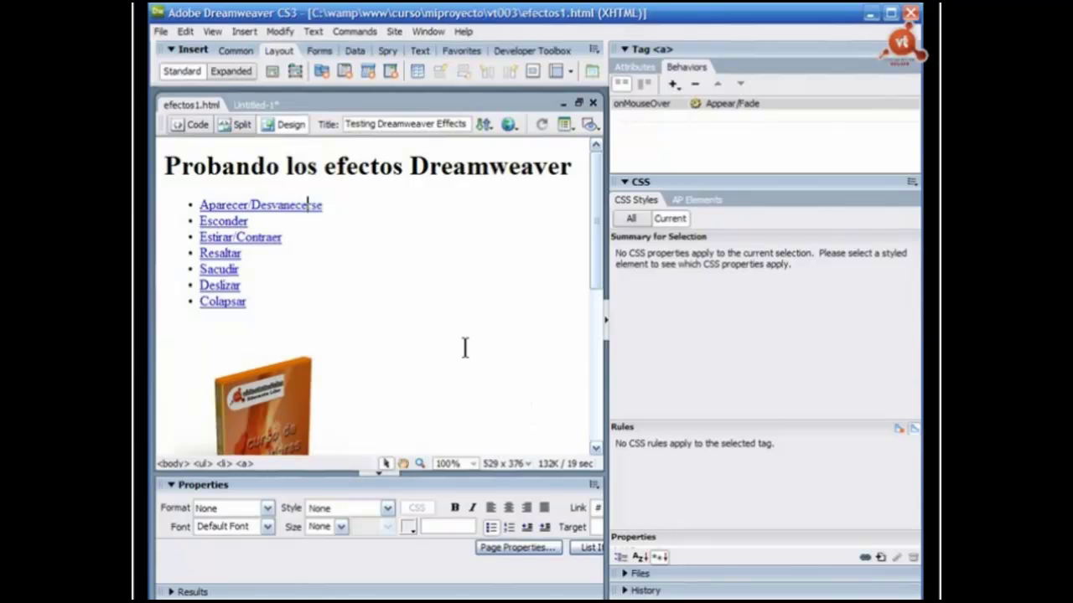
- Remove the onMouseOver Appear/Fade behavior from the Aparecer/Desvanecerse link
left_click(233, 205)
left_click_drag(244, 206, 248, 206)
left_click(741, 104)
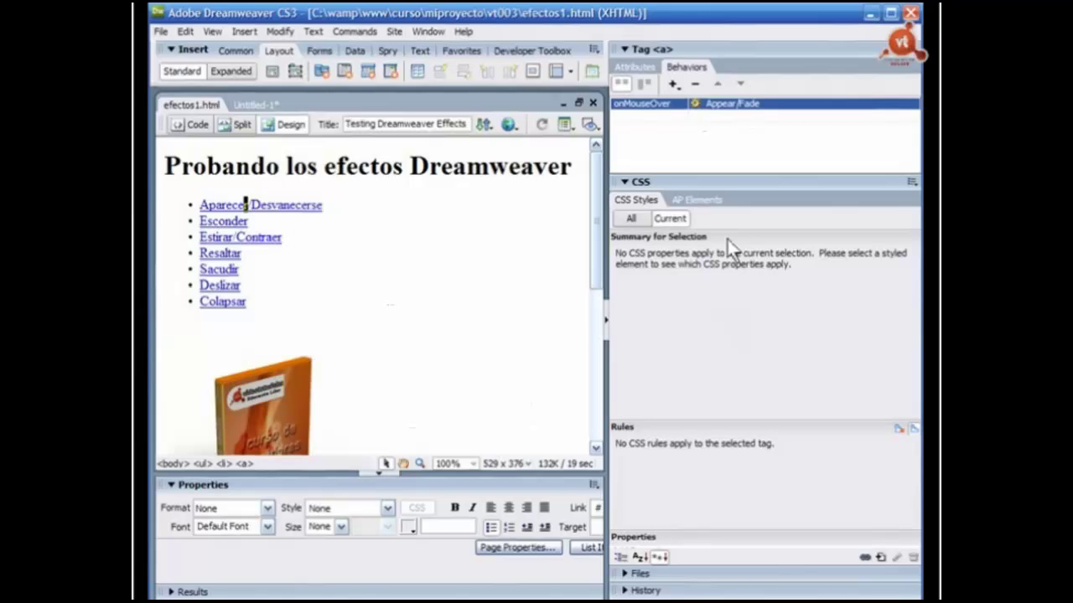
left_click(694, 87)
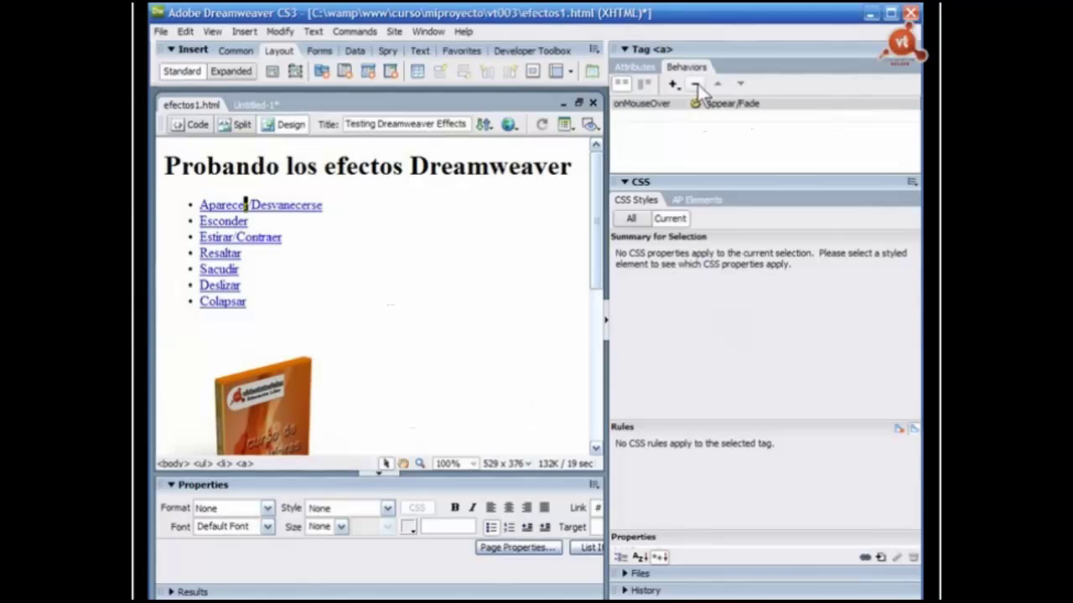
left_click(695, 86)
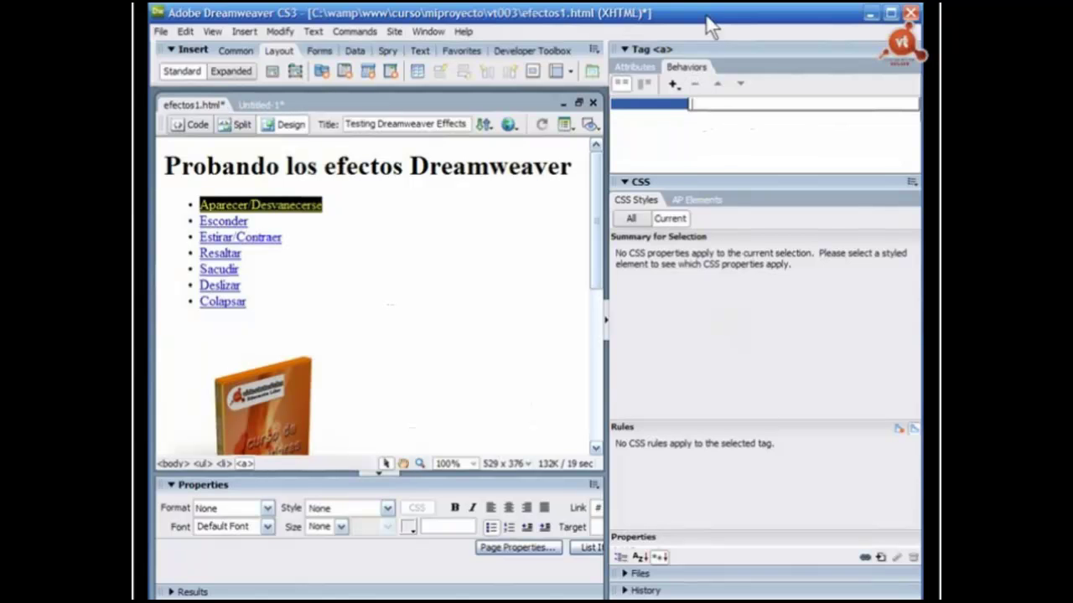
left_click(690, 126)
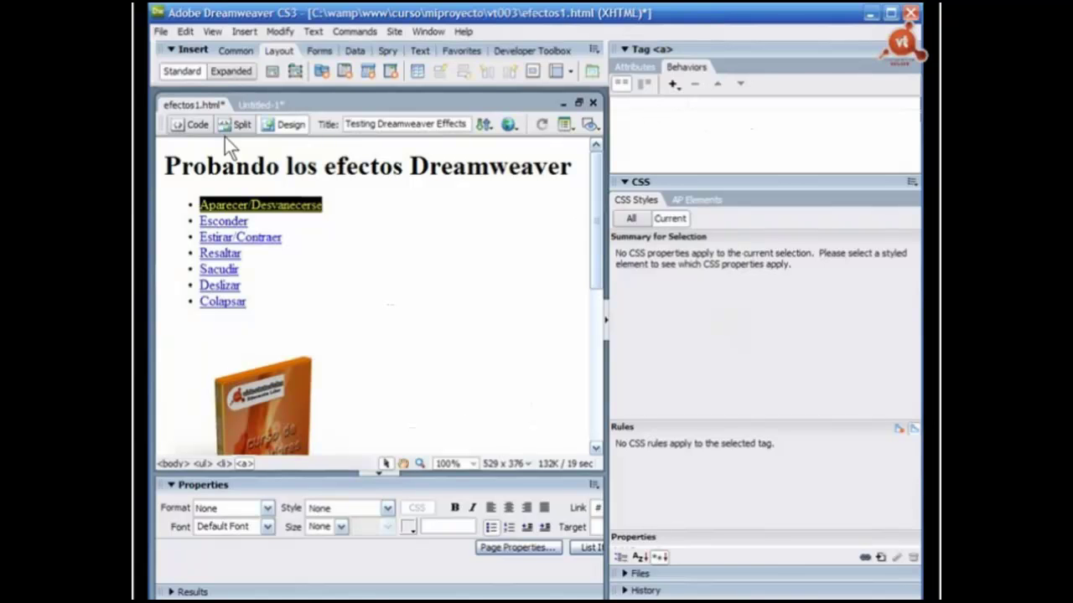
- Examine the page's source code for the effect's script and the Aparecer/Desvanecerse link's event attribute
left_click(193, 126)
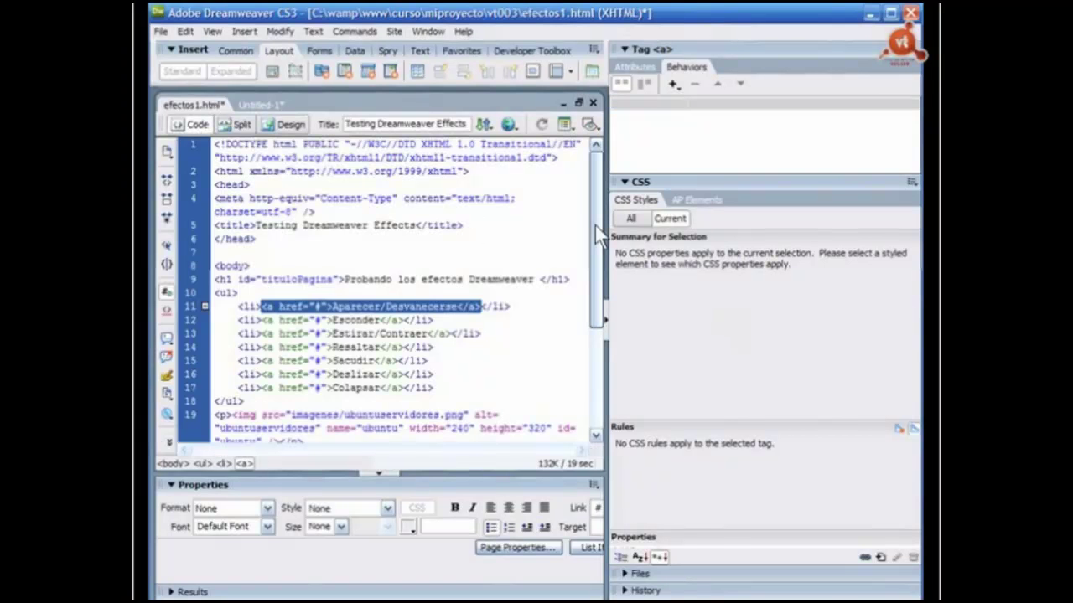
mouse_move(595, 225)
left_mouse_down()
mouse_move(593, 304)
mouse_move(602, 208)
left_mouse_up()
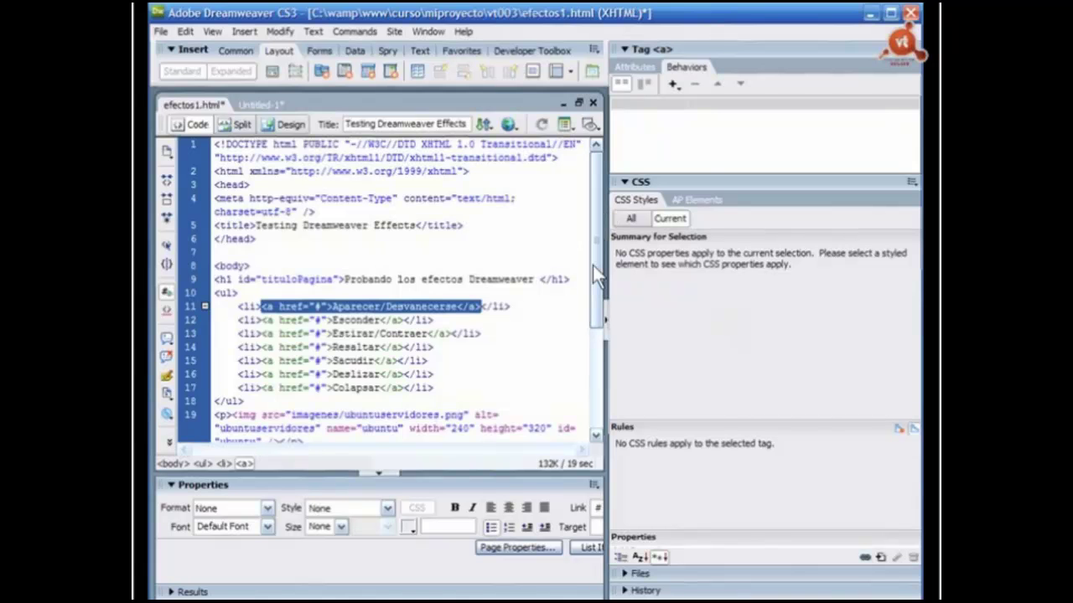
left_click_drag(592, 266, 589, 376)
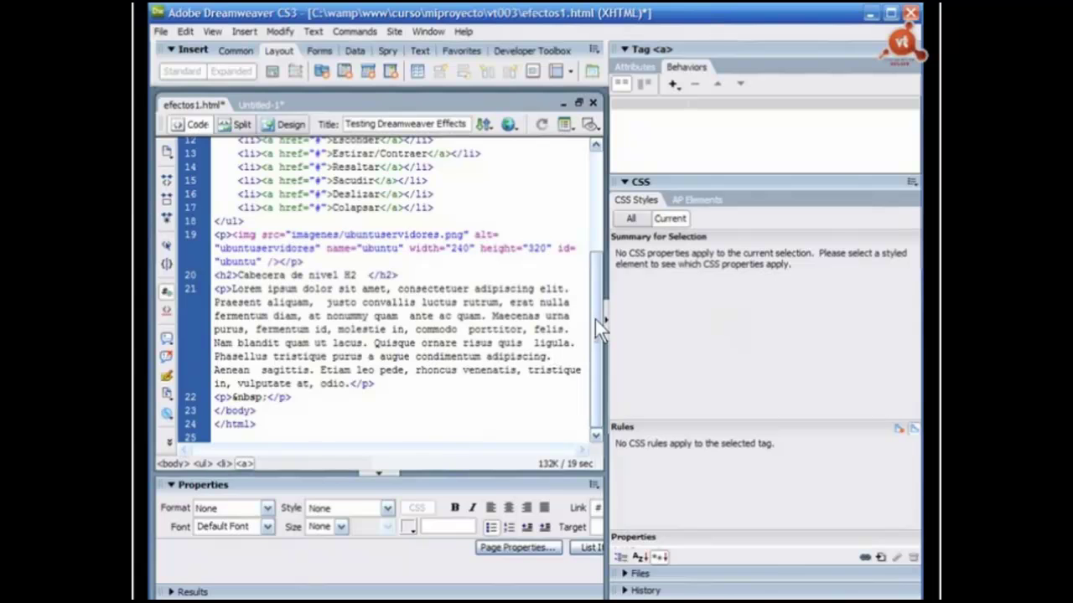
left_click_drag(595, 320, 595, 222)
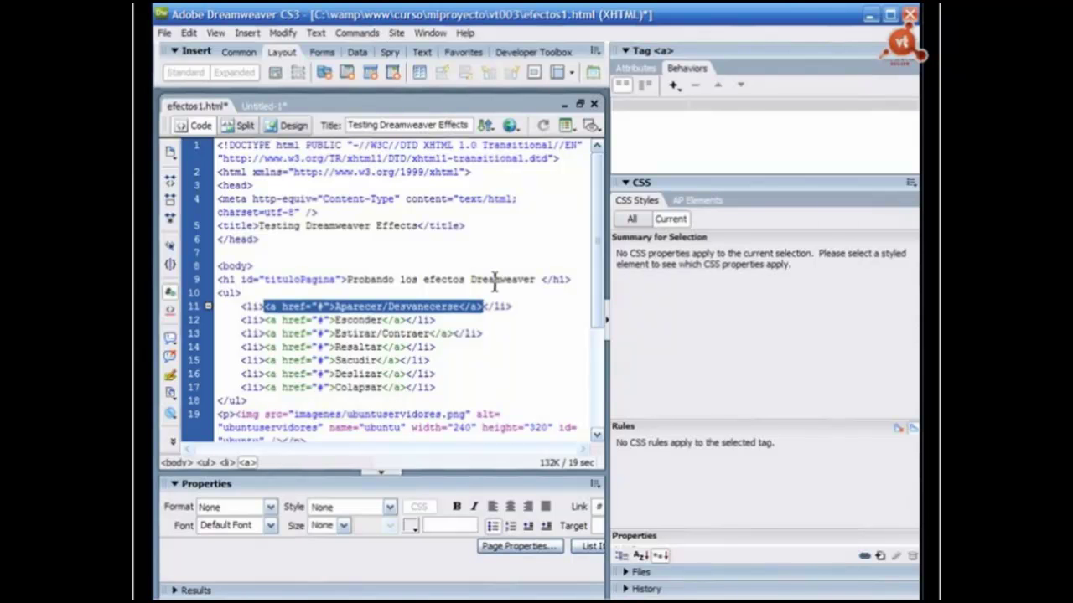
- Undo the removal of the Appear/Fade behavior
left_click(189, 32)
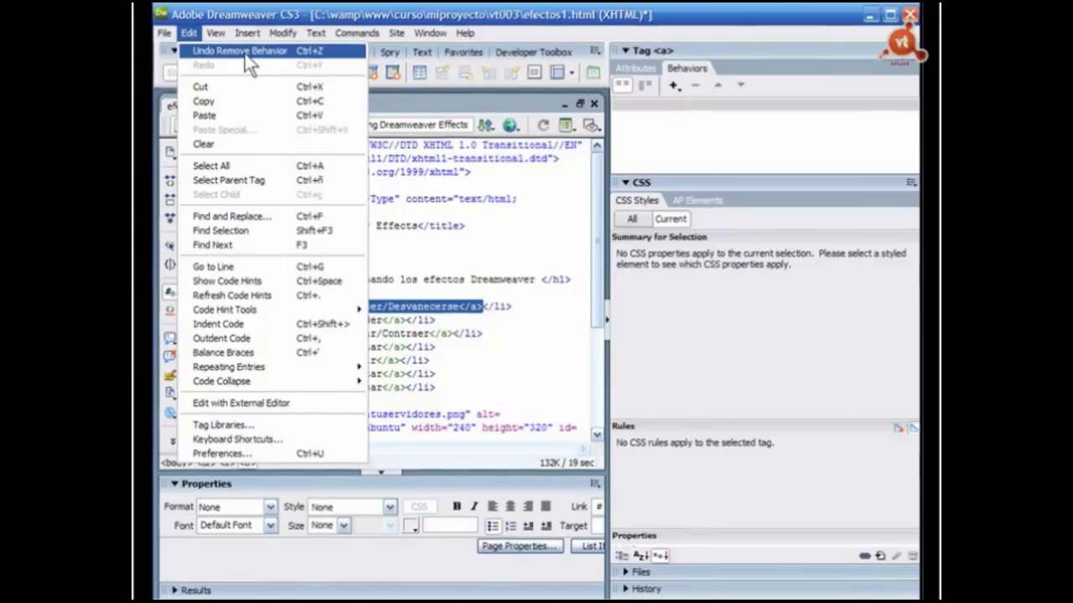
left_click(245, 52)
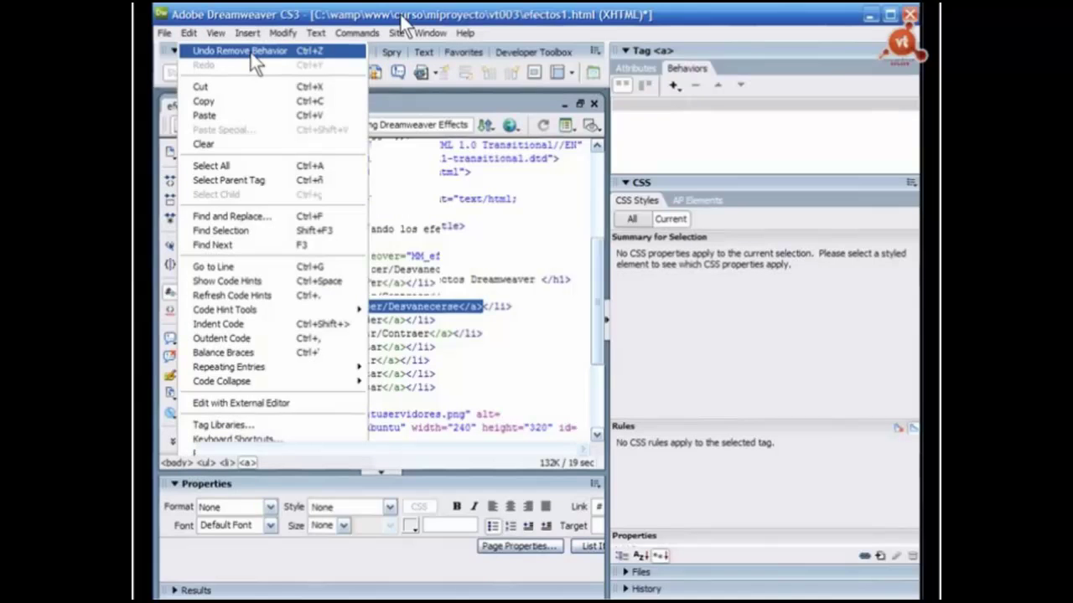
- Delete the restored Appear/Fade behavior from the Aparecer/Desvanecerse link while in the code view
left_click(698, 105)
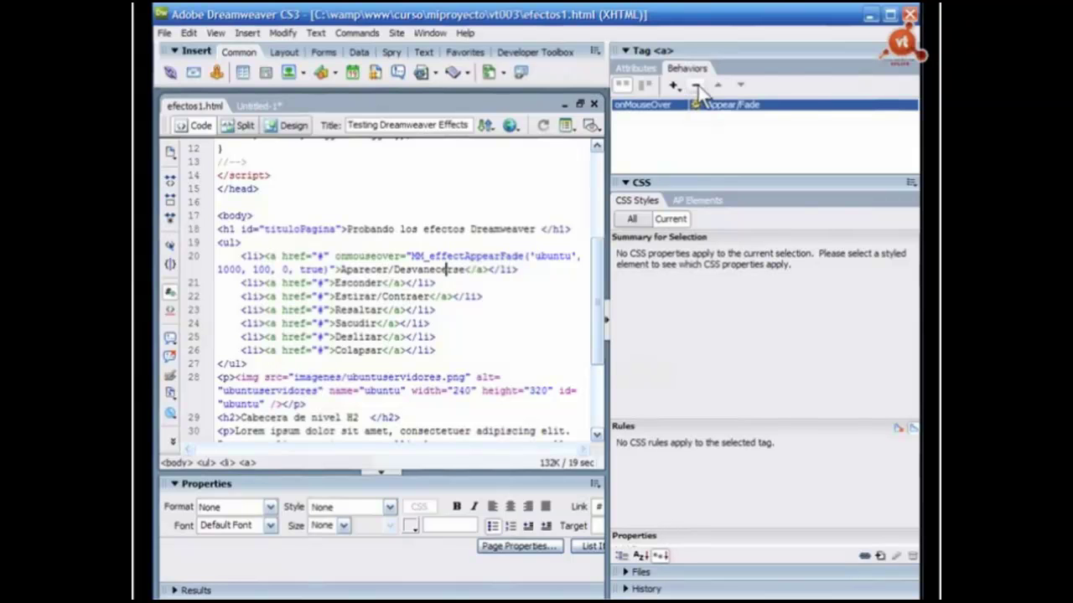
right_click(708, 104)
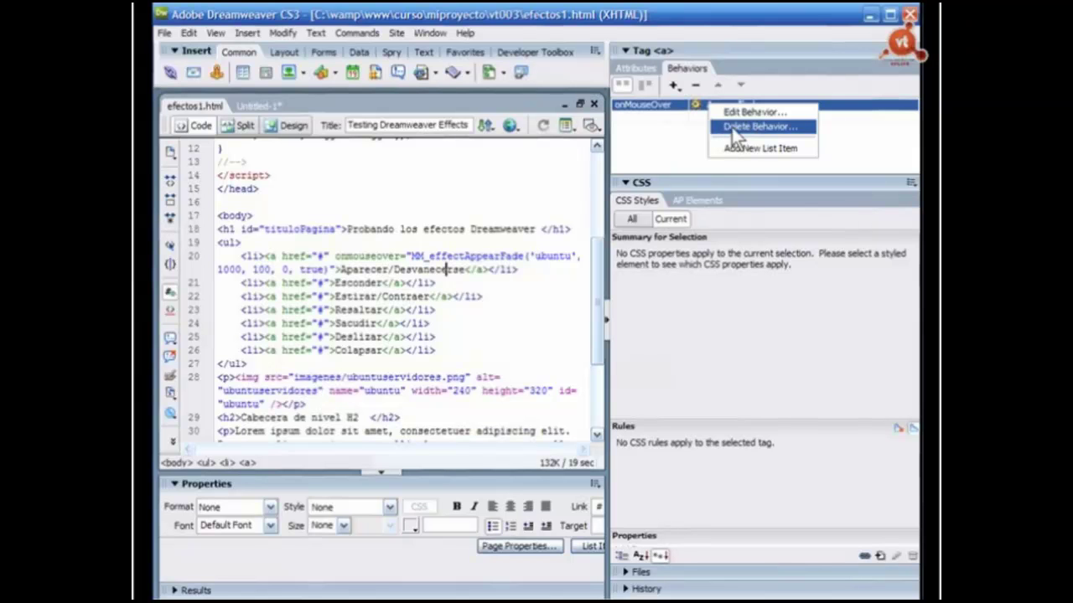
left_click(727, 27)
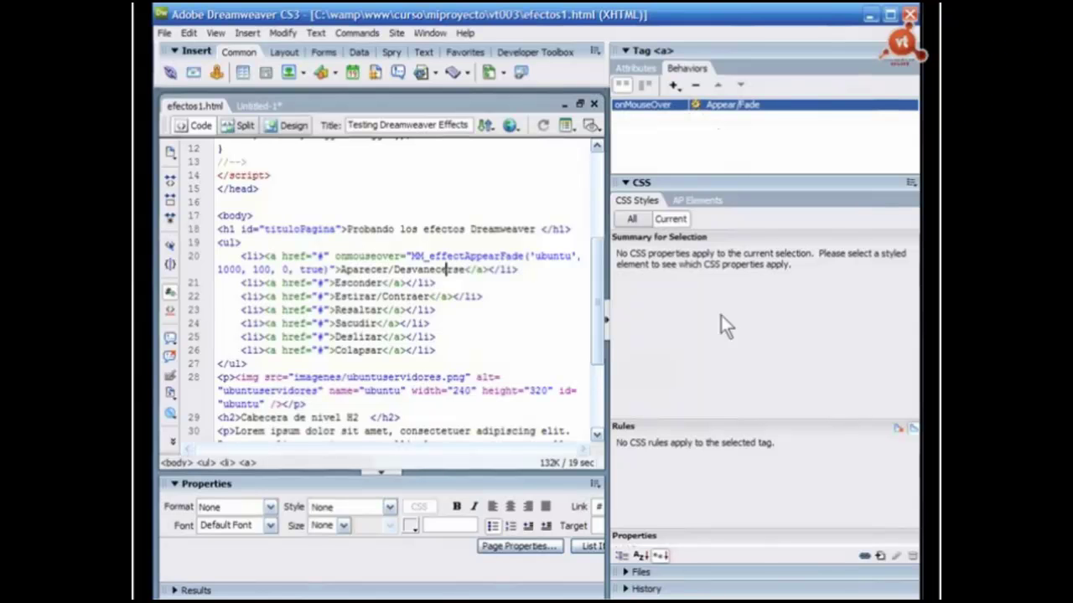
right_click(716, 111)
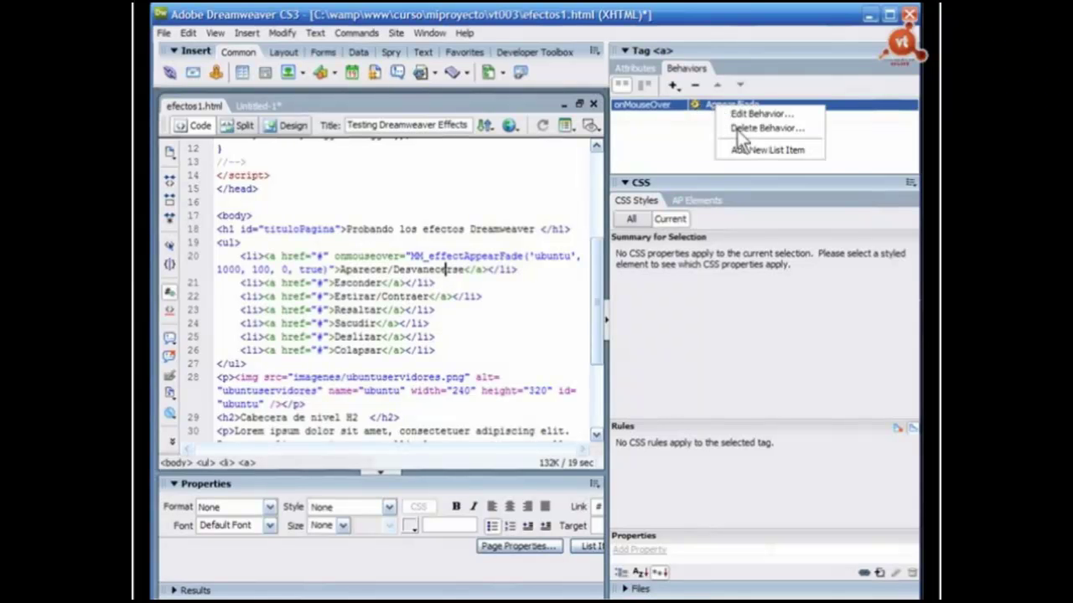
left_click(737, 129)
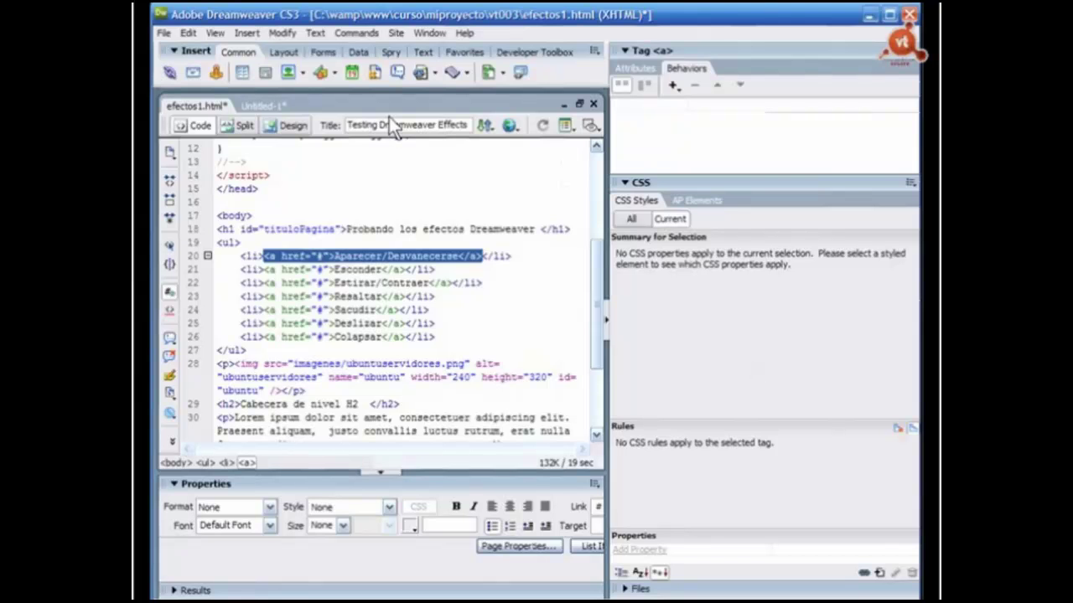
- Review the document's edit history up to the Remove Behavior entry, and restore the link's Appear/Fade behavior in the design view
left_click(429, 33)
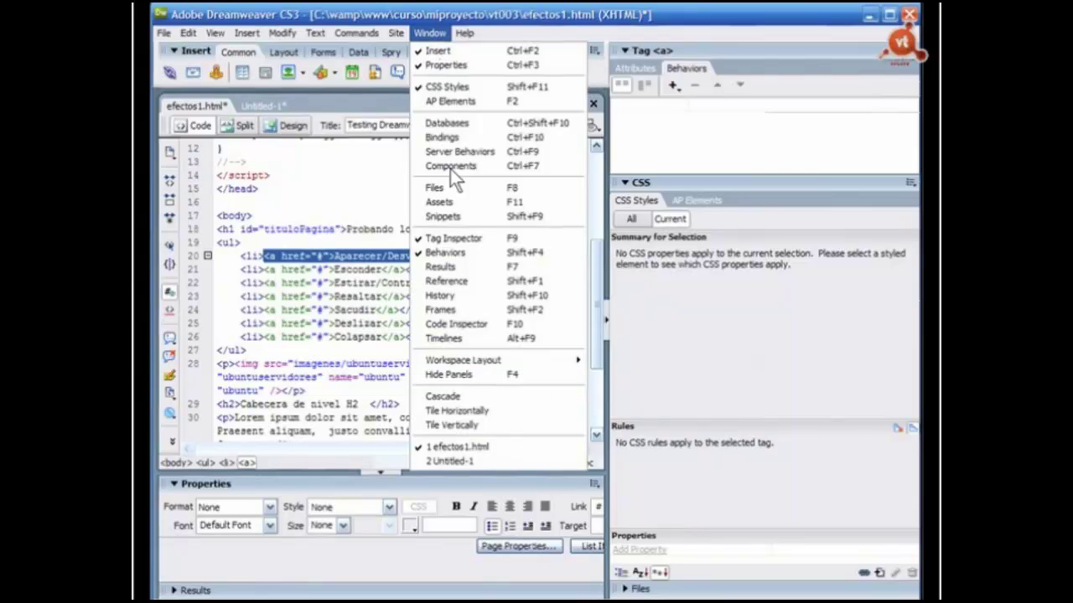
left_click(440, 295)
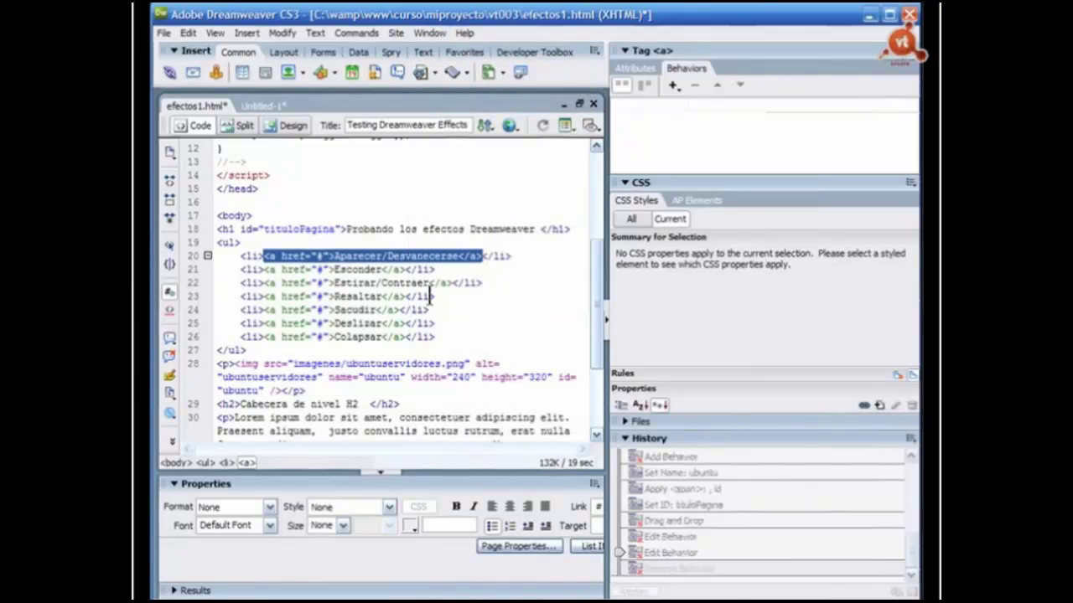
left_click(398, 283)
left_click(250, 118)
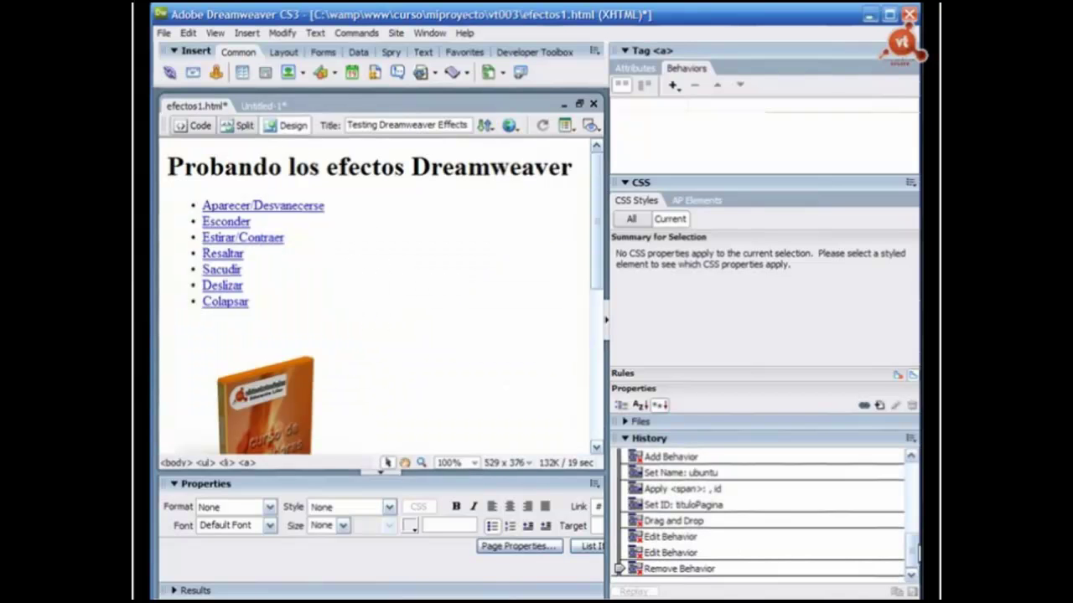
mouse_move(911, 549)
left_mouse_down()
mouse_move(912, 444)
mouse_move(913, 549)
left_mouse_up()
left_click(681, 569)
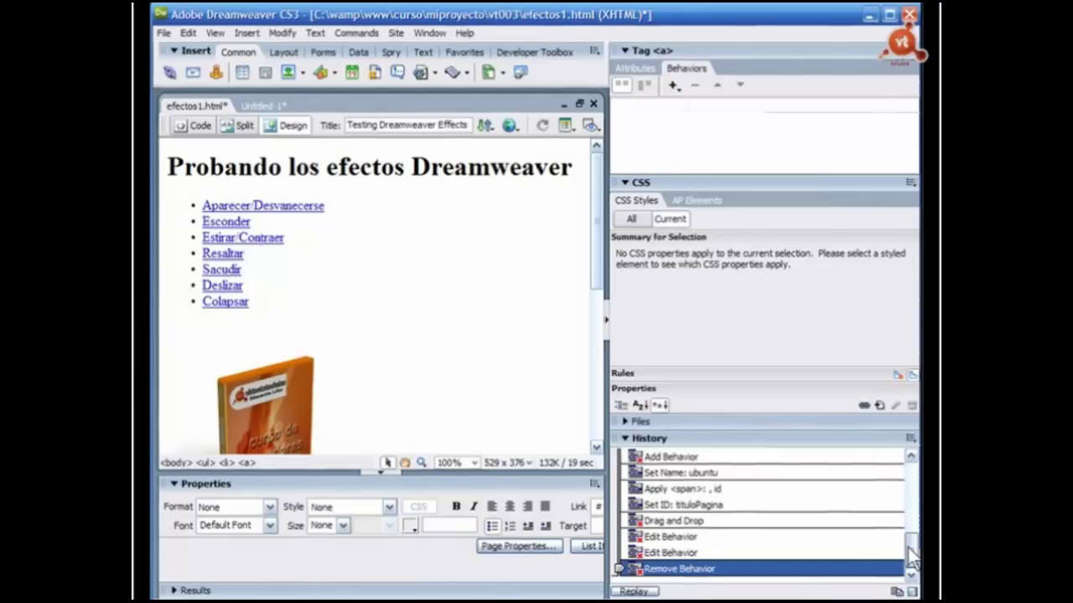
left_click_drag(911, 553, 744, 587)
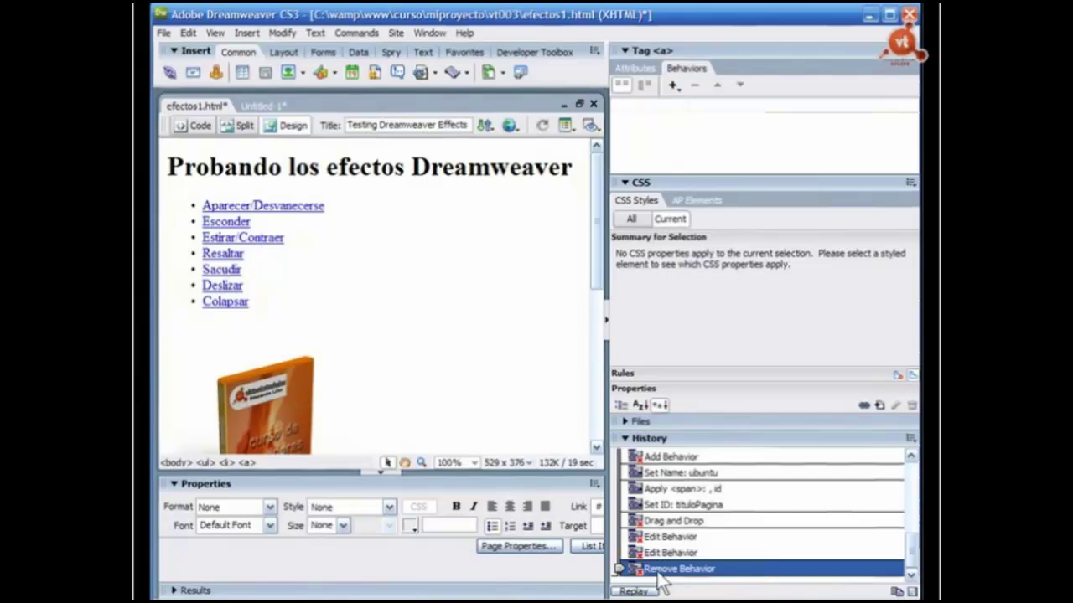
key("shift+F10")
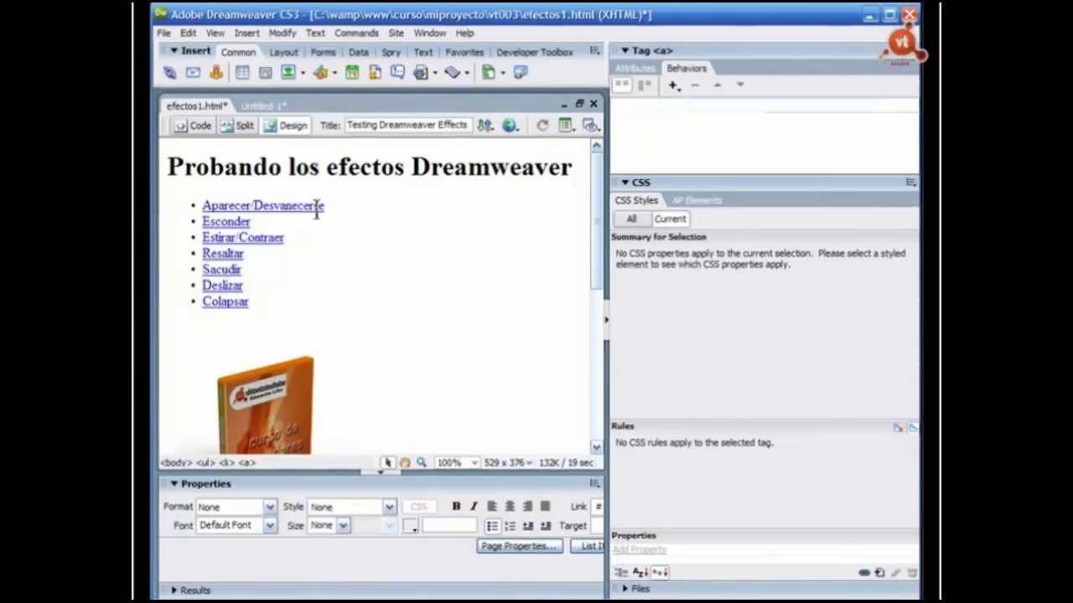
key("alt+f")
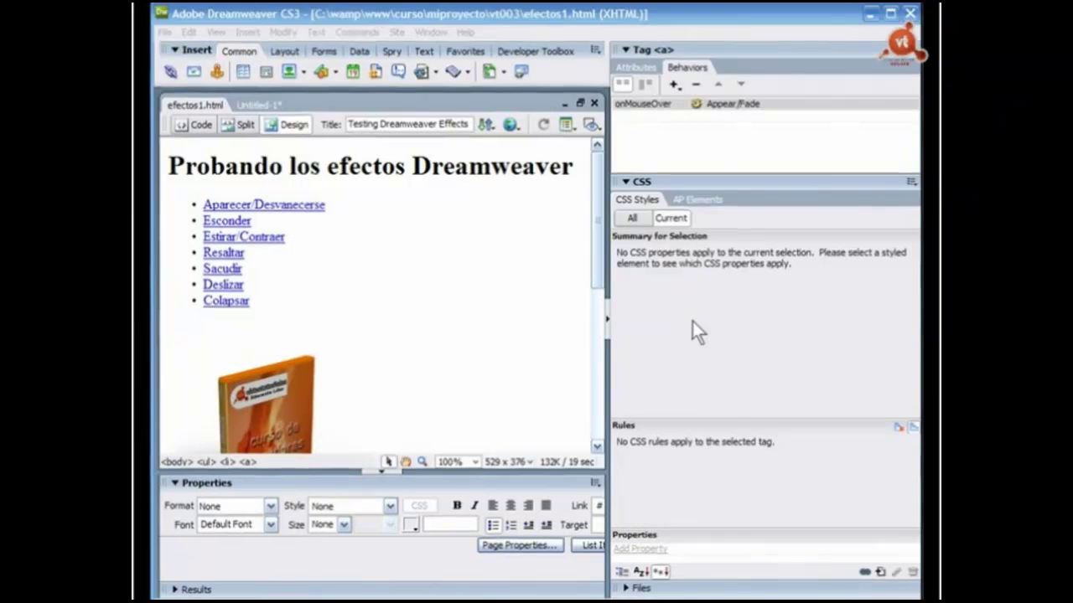
- Open the link's Appear/Fade settings, try <Current Selection> as the target element, and set it back to img "ubuntu"
double_click(706, 106)
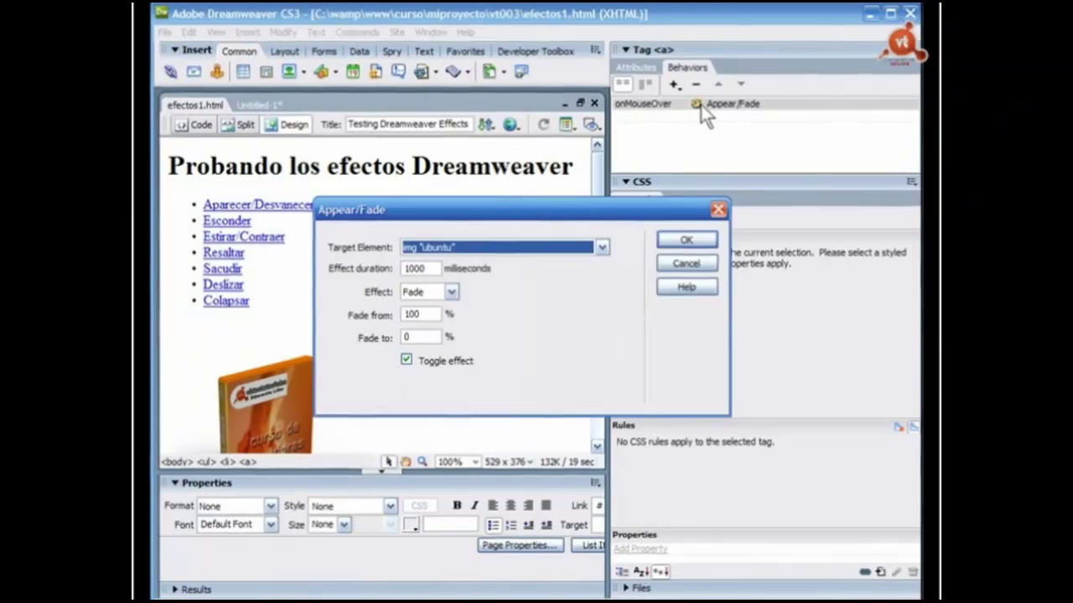
left_click_drag(543, 201, 531, 188)
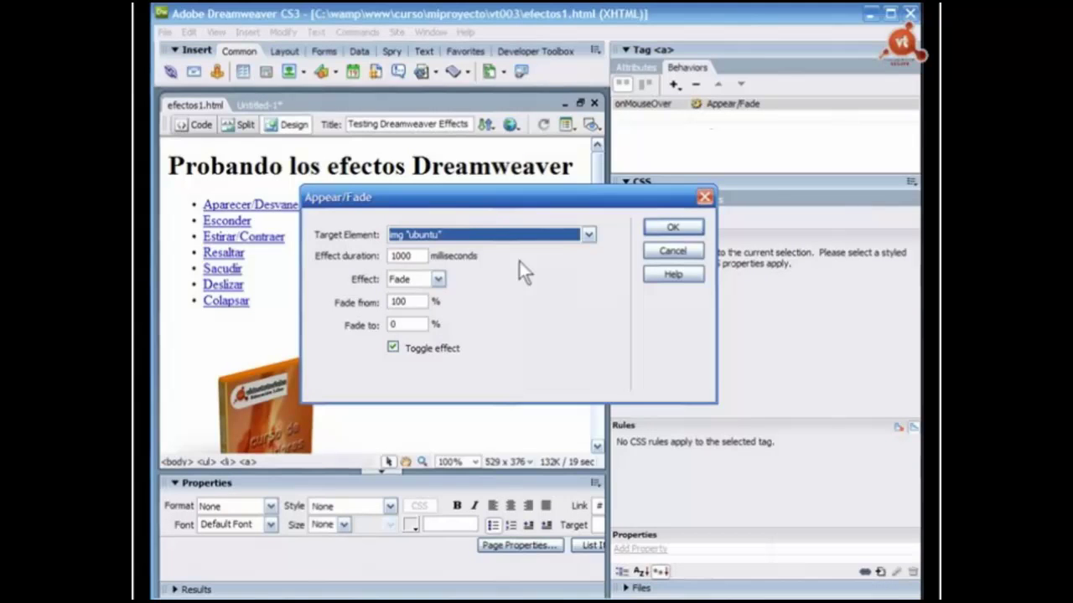
left_click(589, 234)
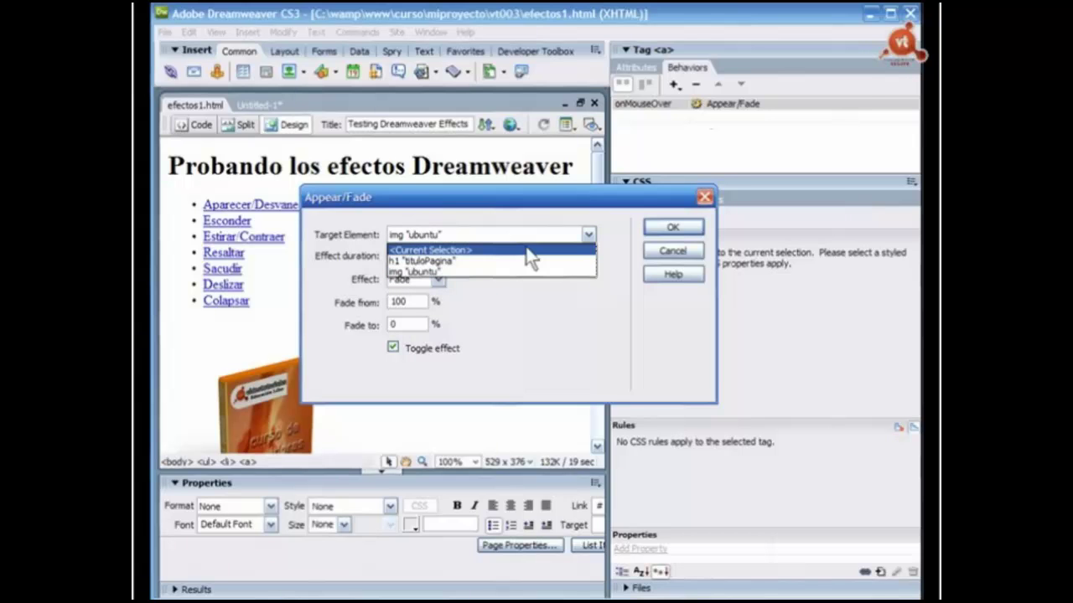
left_click(416, 250)
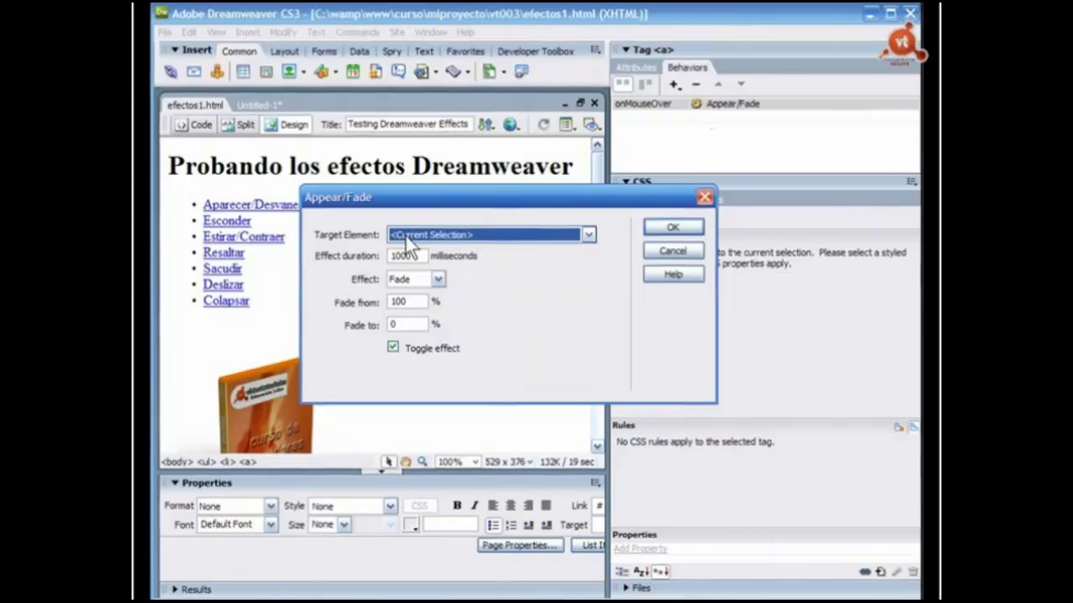
left_click(528, 239)
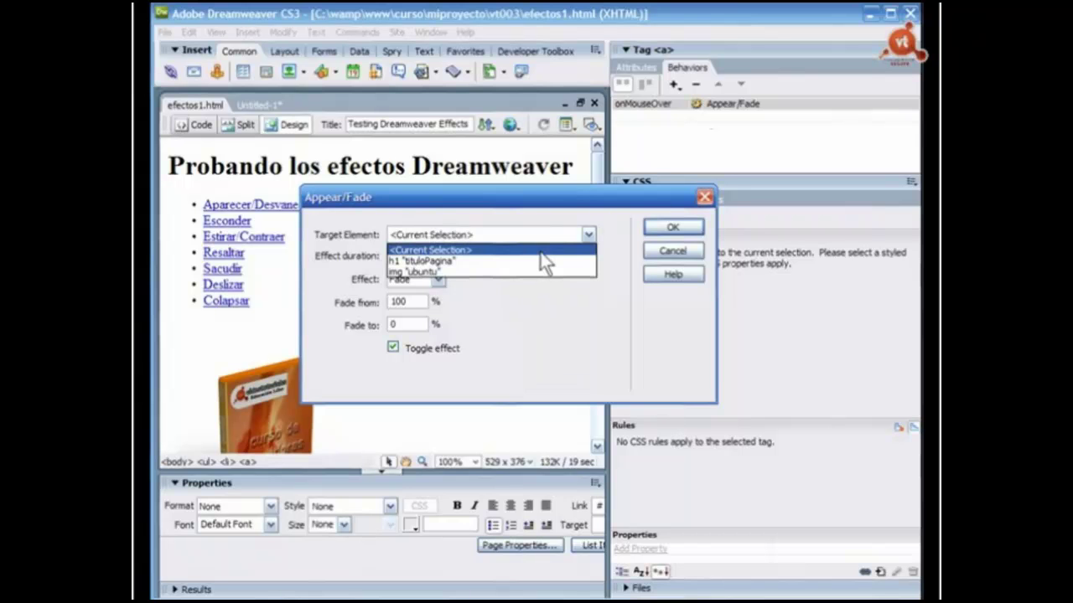
left_click(434, 273)
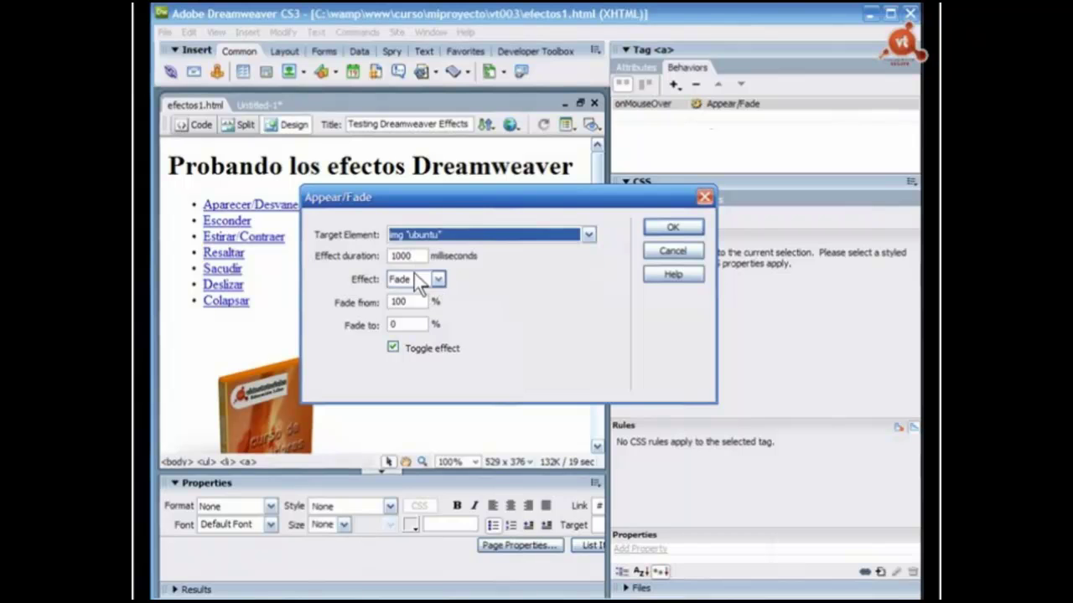
left_click(570, 239)
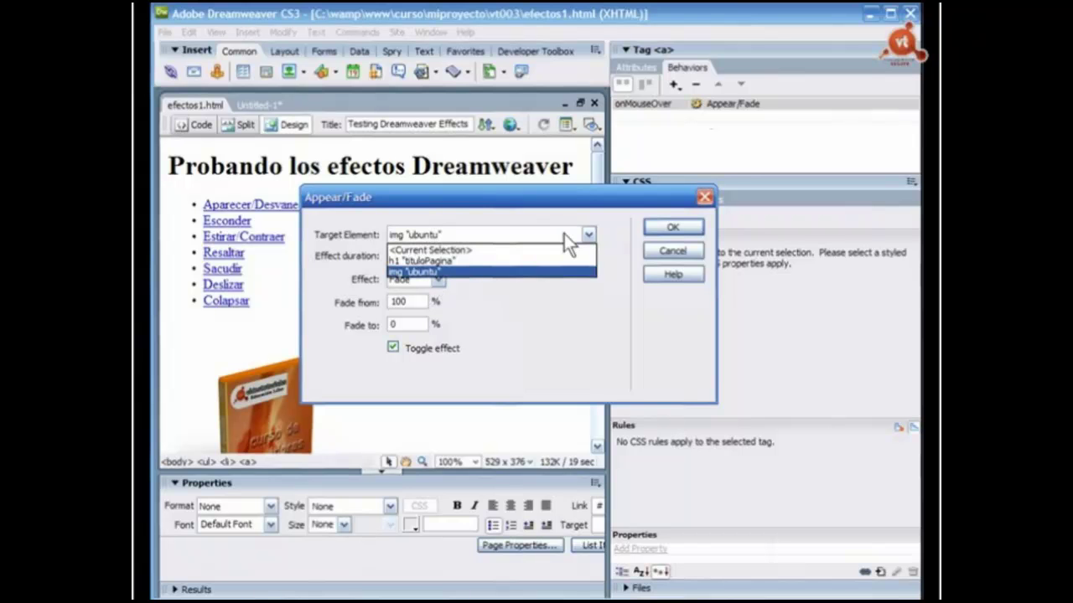
left_click(417, 272)
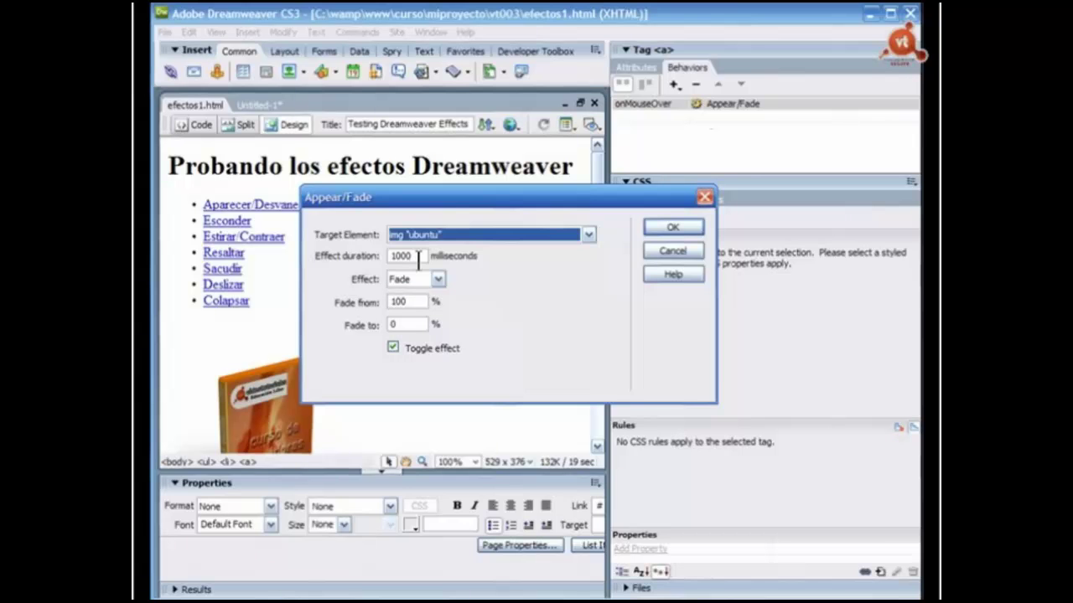
- Examine the target elements and the Appear and Fade effect types offered in the link's Appear/Fade settings, leaving them without applying changes
left_click(590, 236)
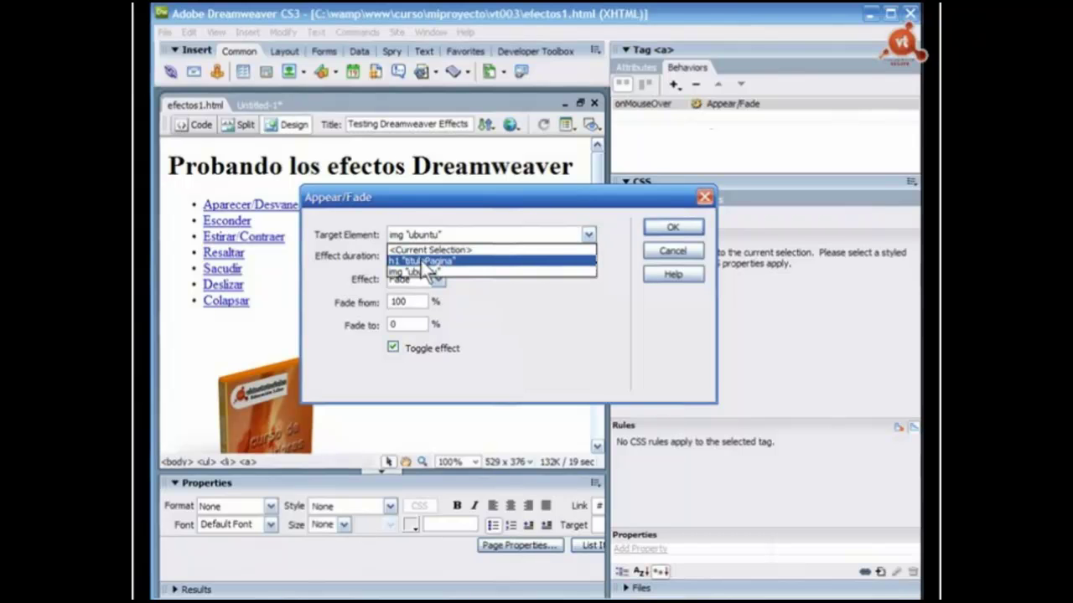
left_click(587, 272)
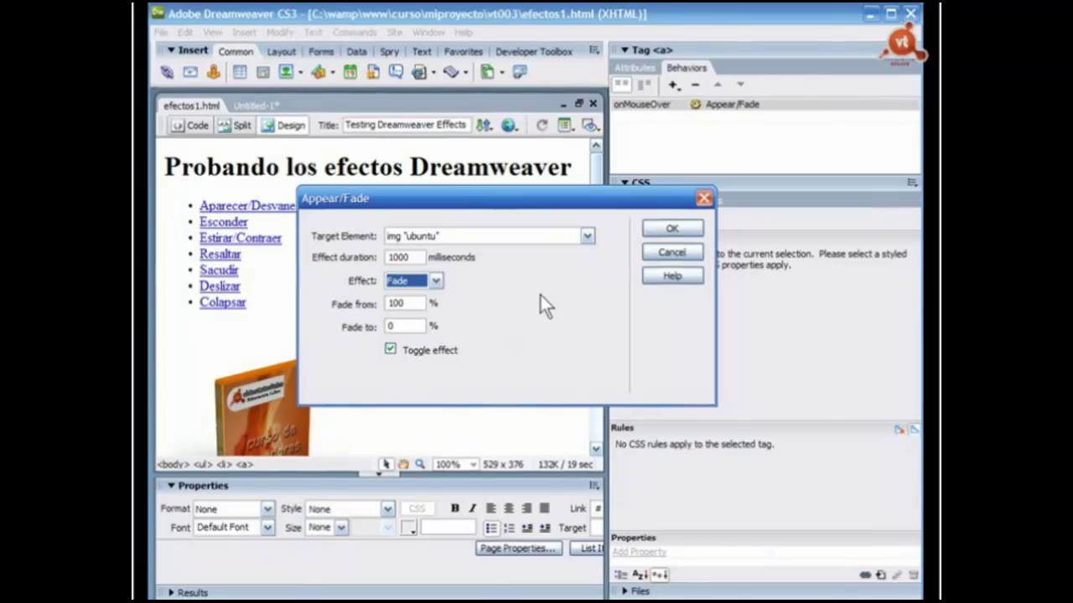
left_click(400, 283)
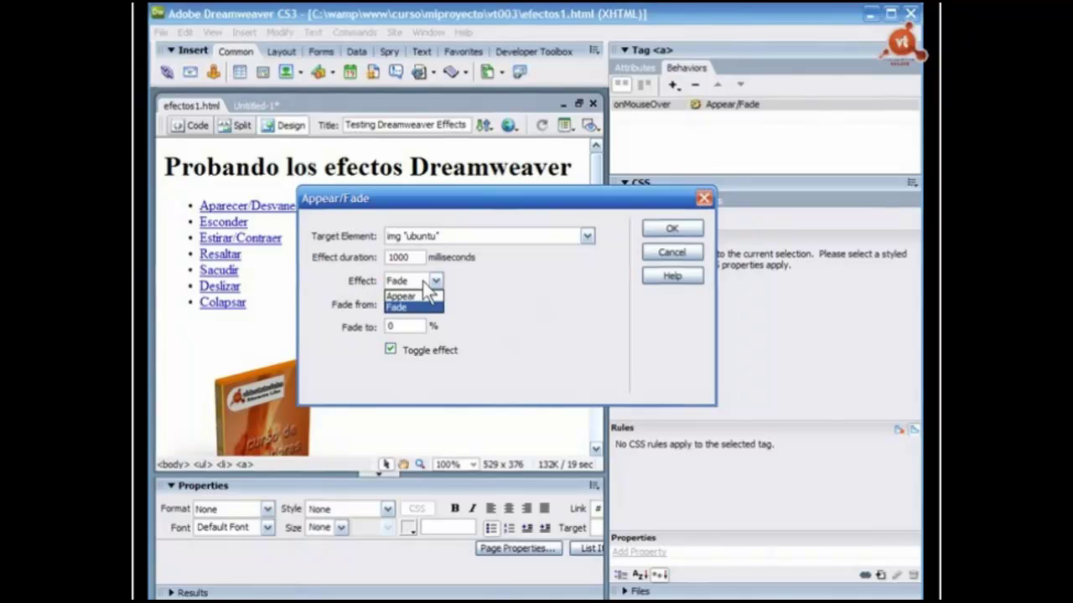
left_click(394, 292)
left_click(408, 306)
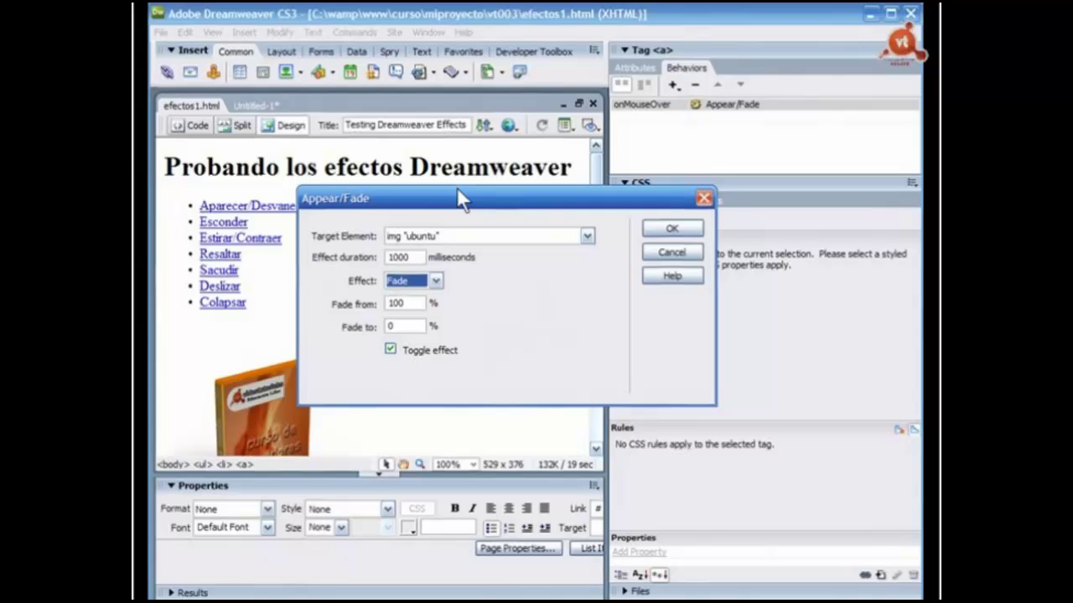
left_click_drag(457, 189, 453, 176)
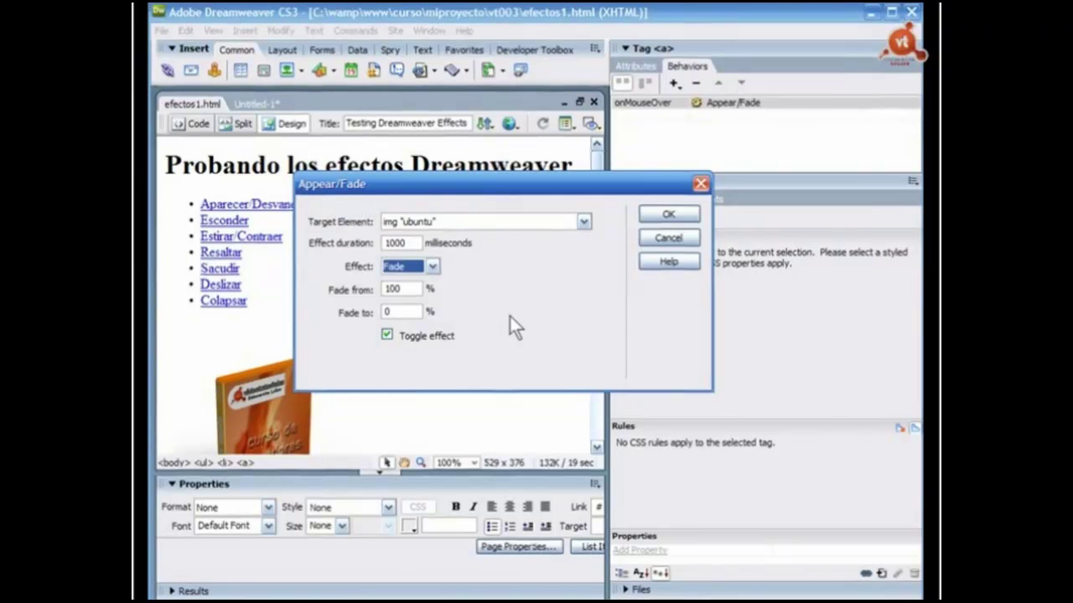
left_click(669, 237)
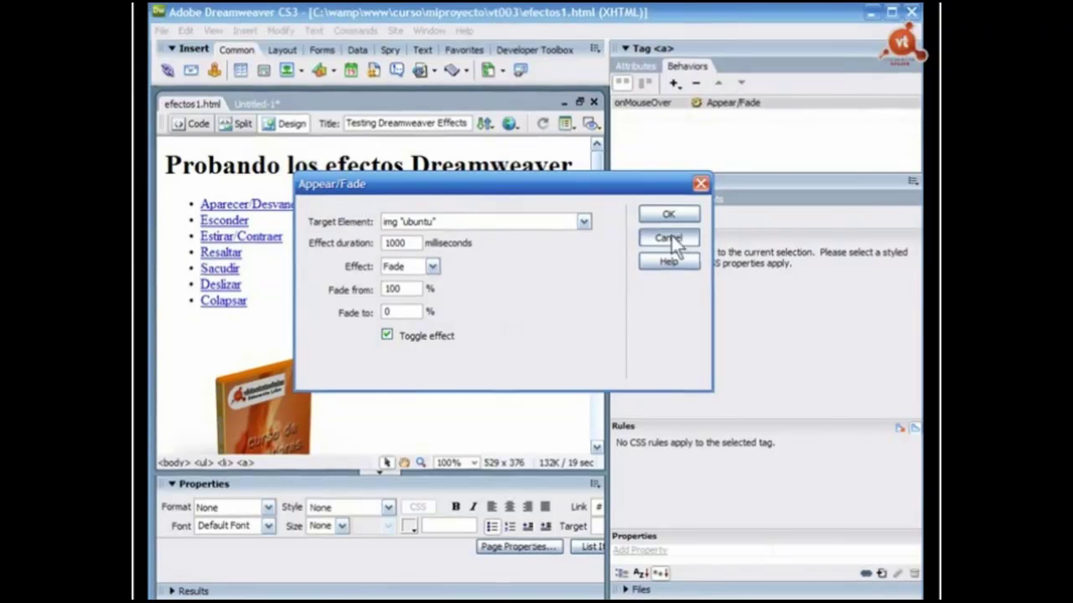
- Save a copy of the page as envoltorio in the vt003 folder
left_click(162, 31)
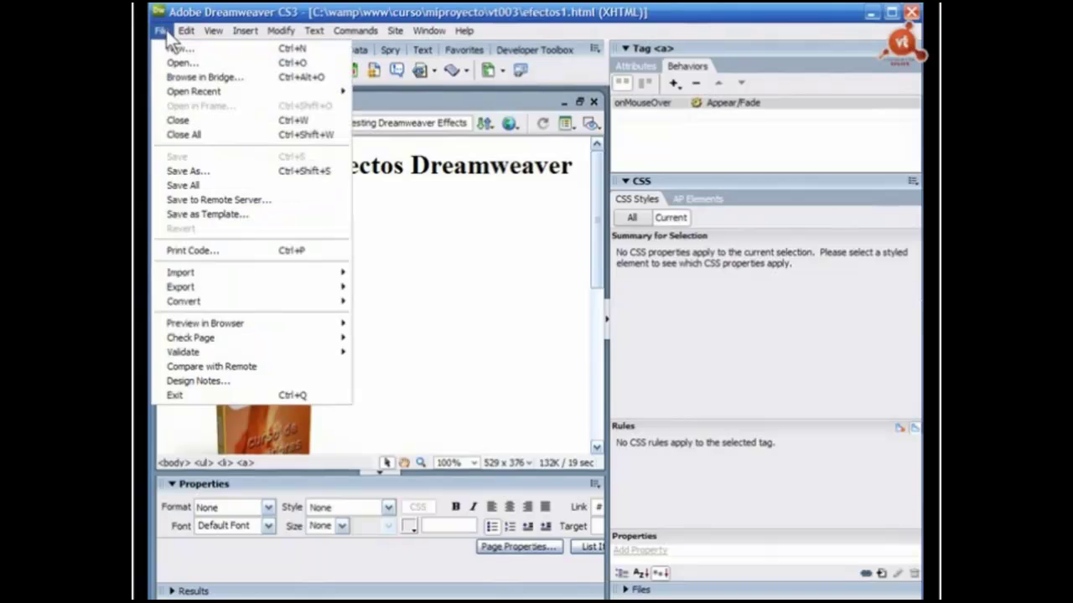
left_click(189, 171)
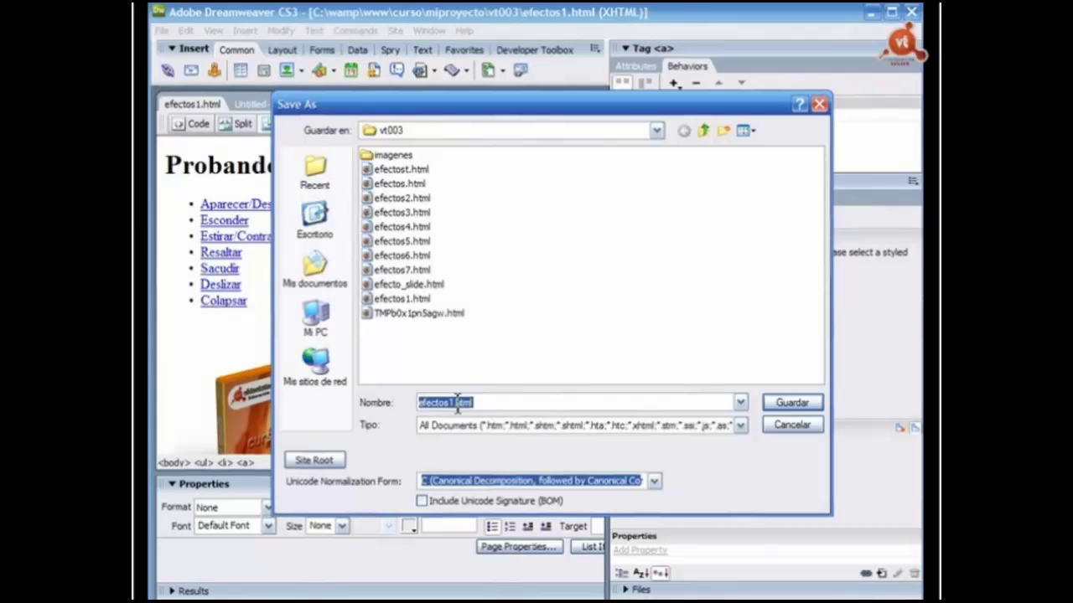
type("d")
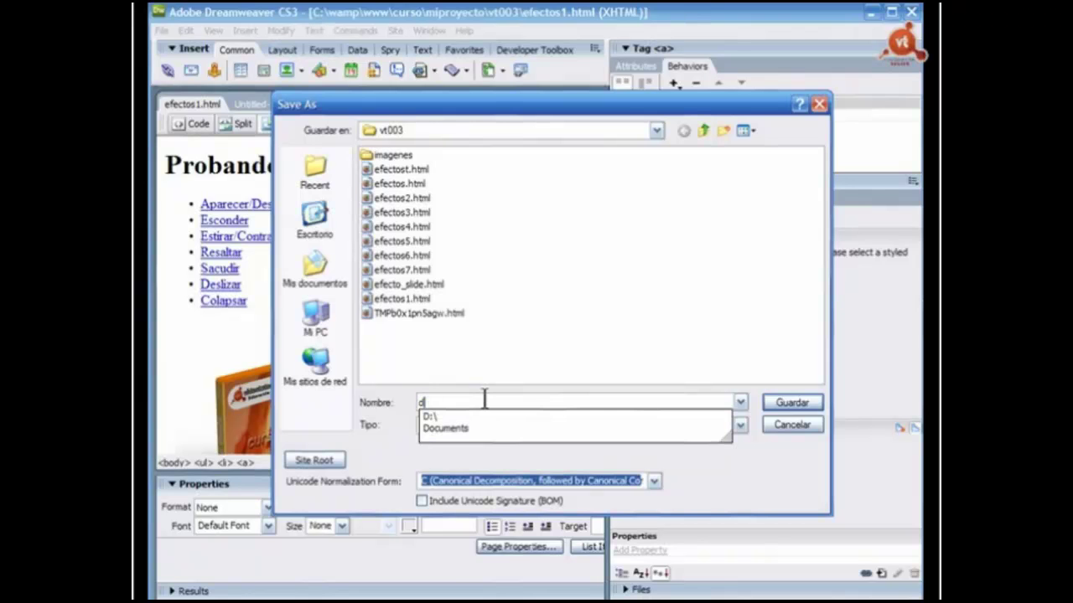
key("BackSpace")
type("envol")
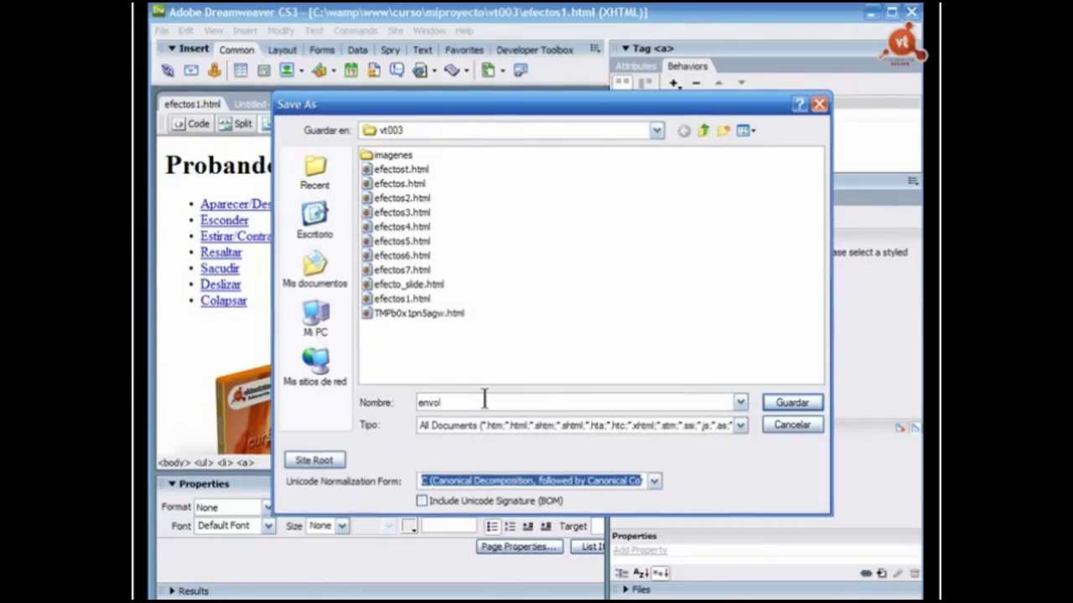
type("torio")
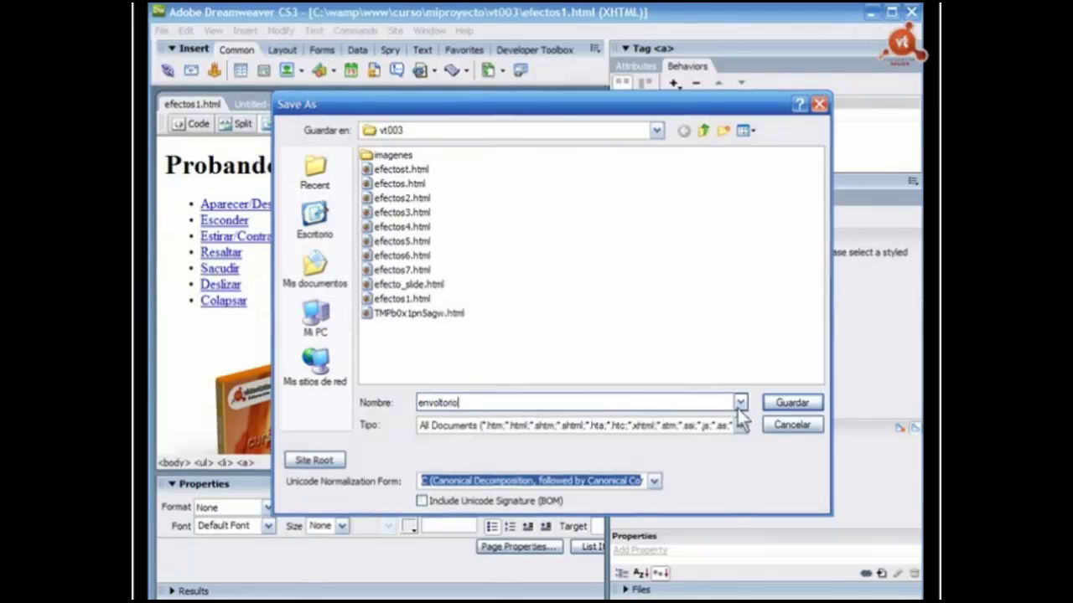
key("Return")
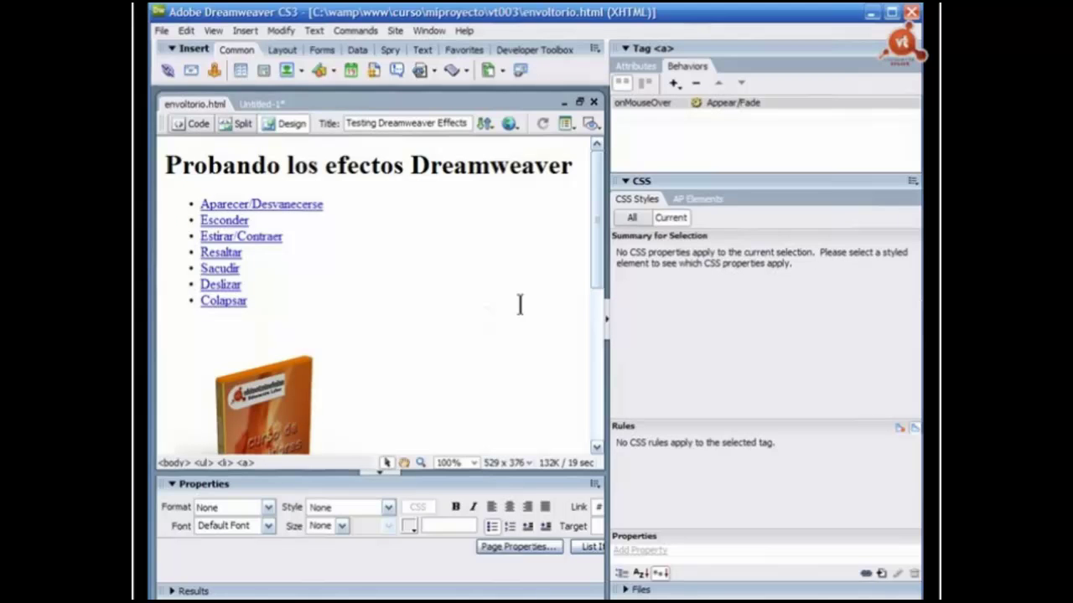
- Select all of the page's content and wrap a div tag with the ID envoltorio around it
left_click(520, 304)
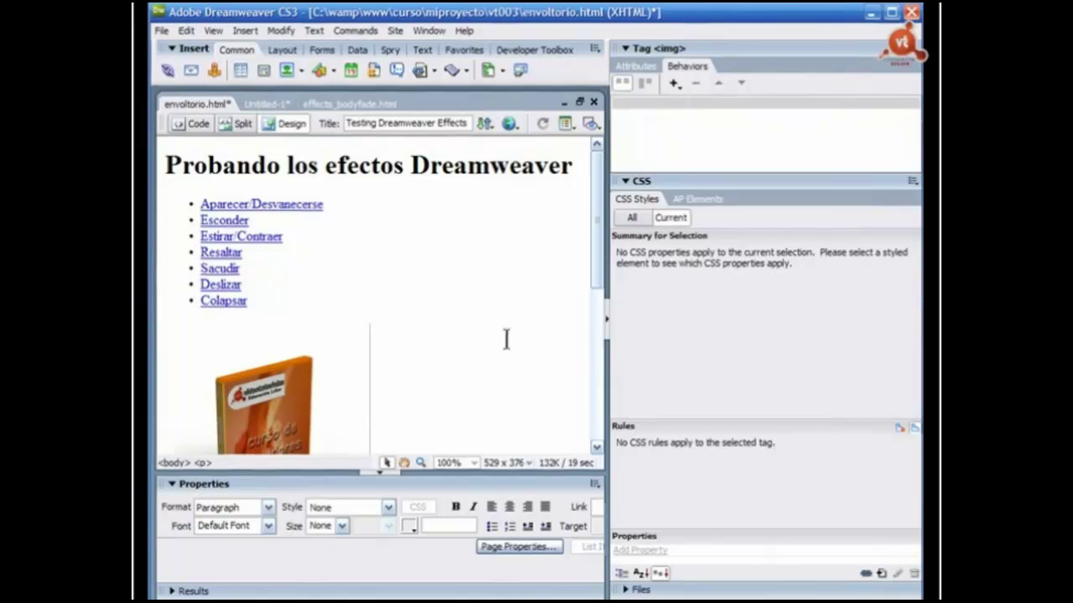
left_click(174, 463)
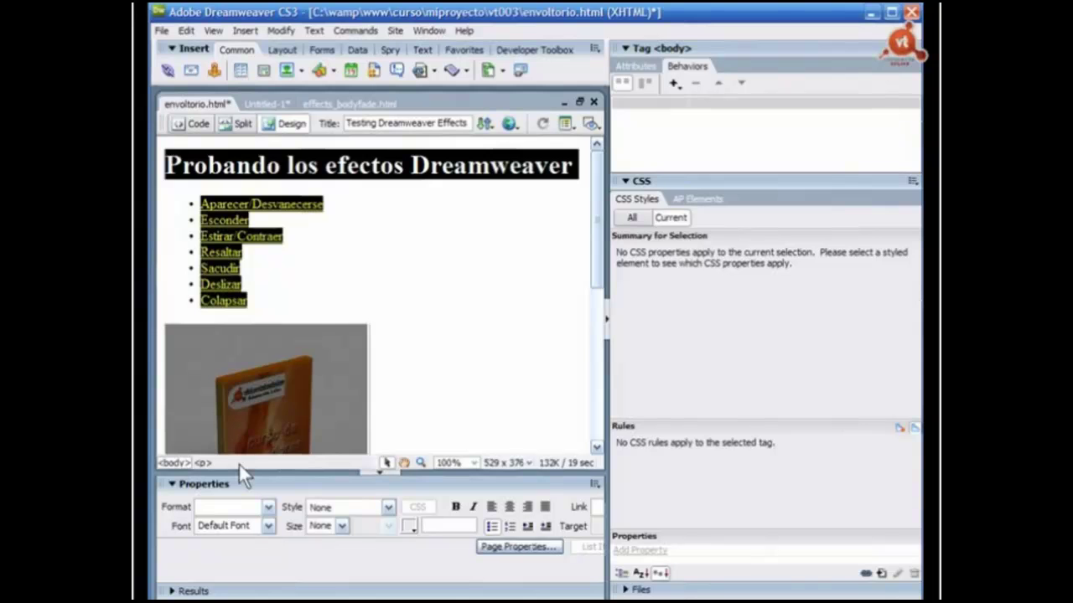
left_click(427, 374)
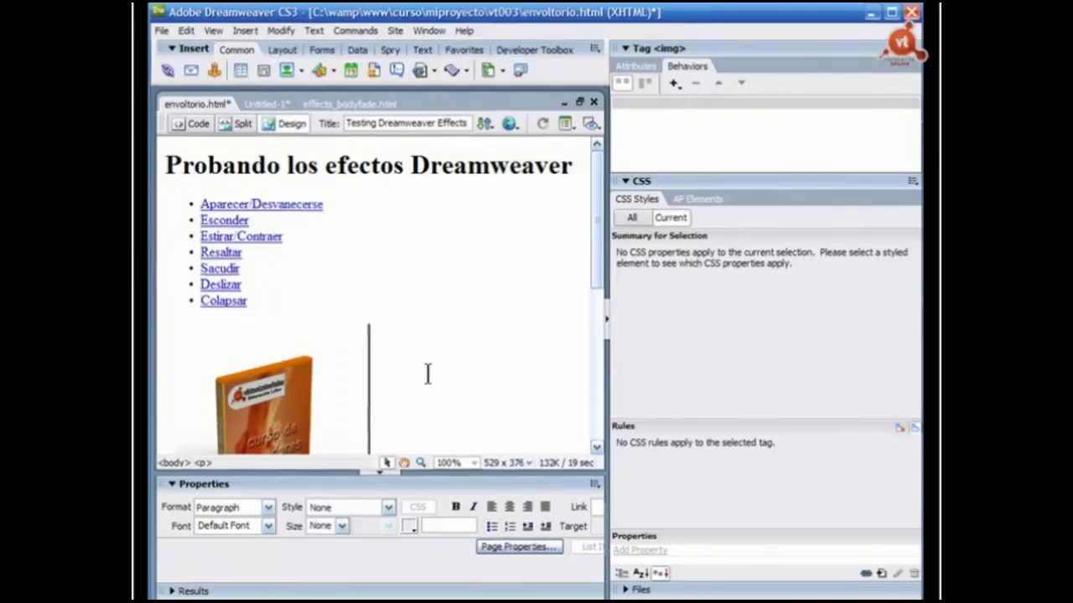
left_click(186, 32)
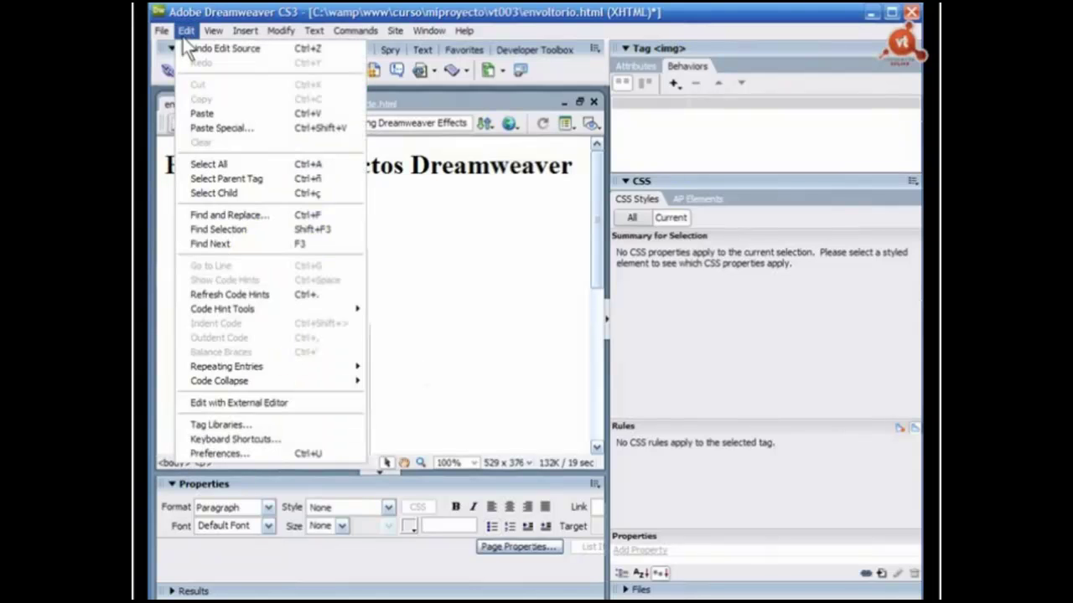
left_click(222, 163)
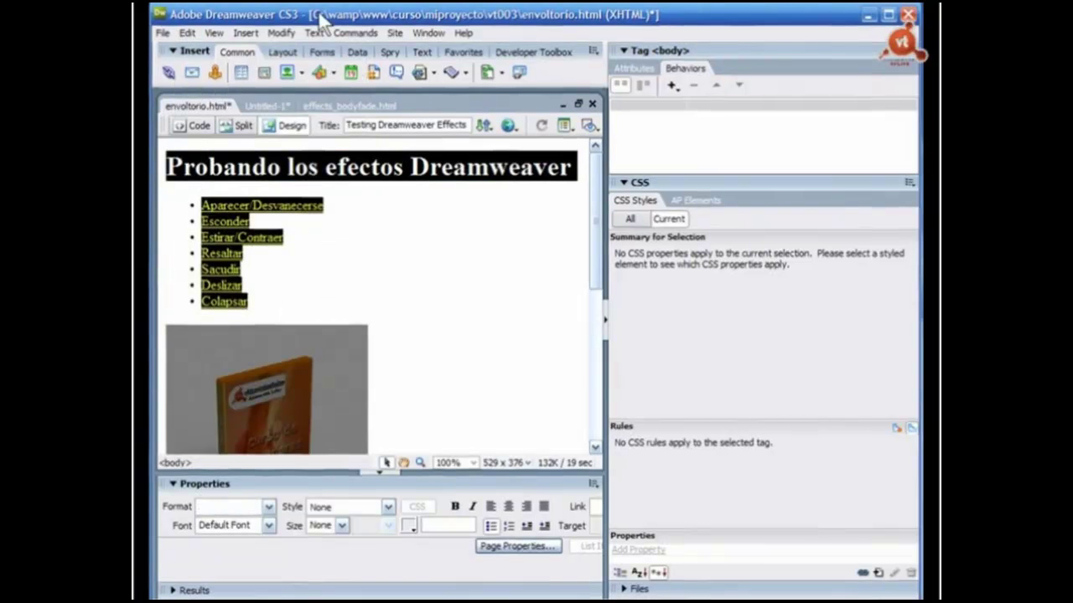
left_click(245, 33)
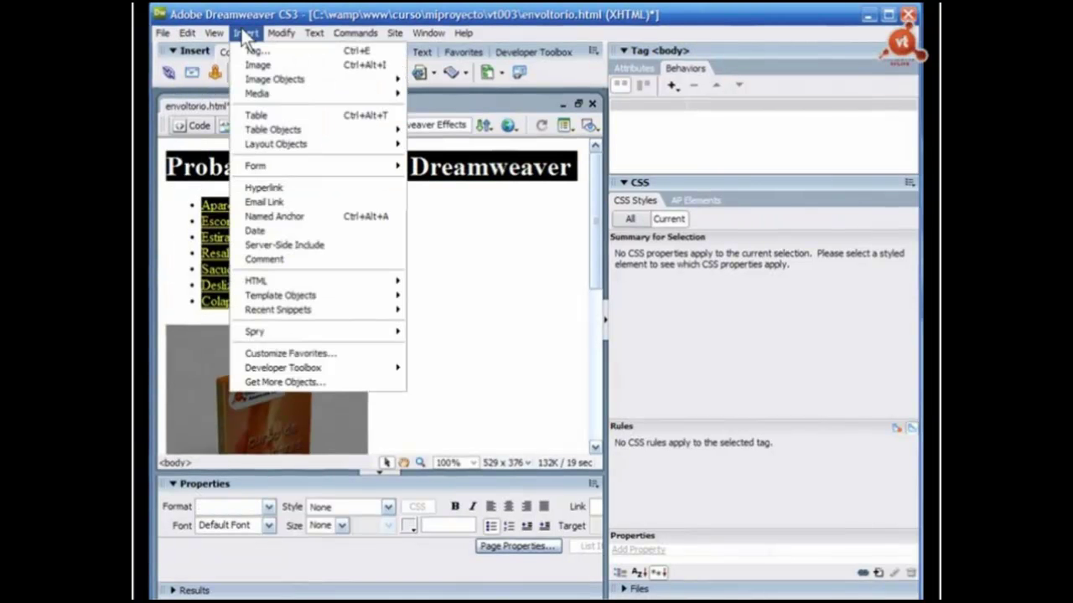
mouse_move(270, 149)
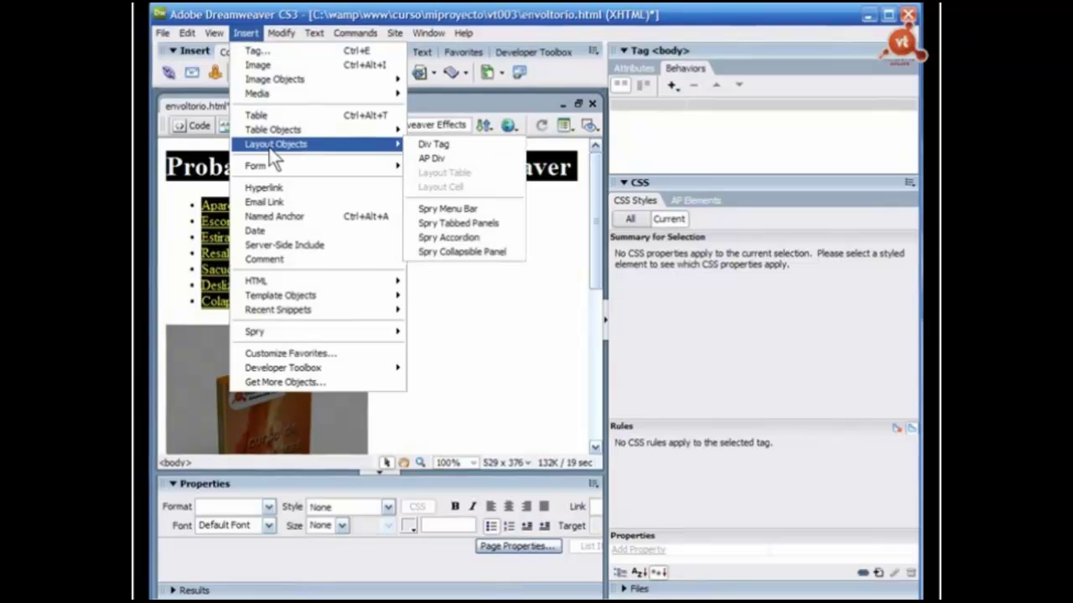
left_click(442, 149)
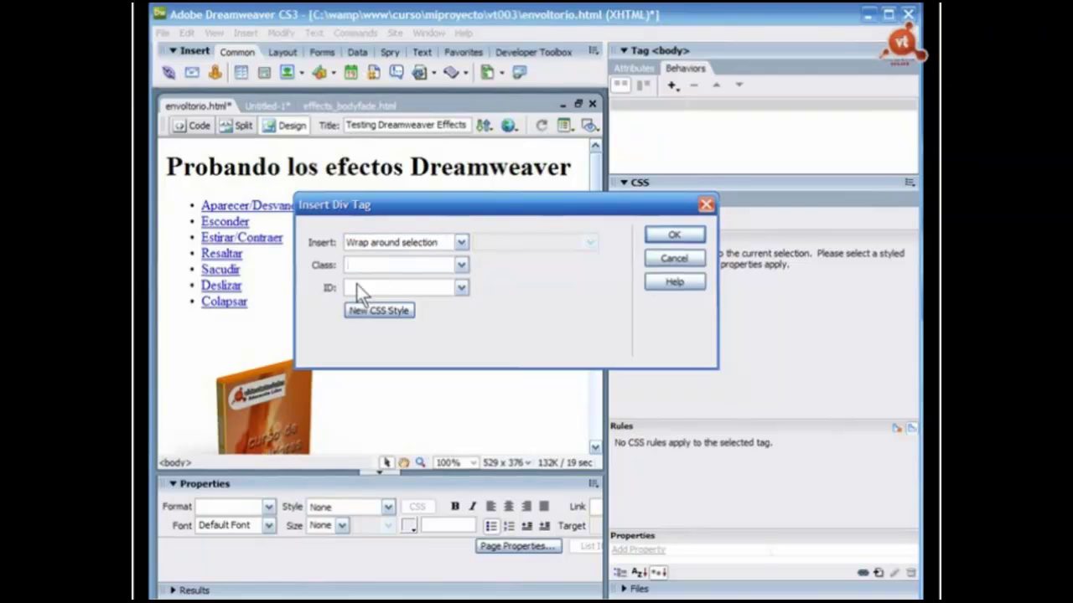
key("Tab")
type("envoltorio")
left_click(676, 237)
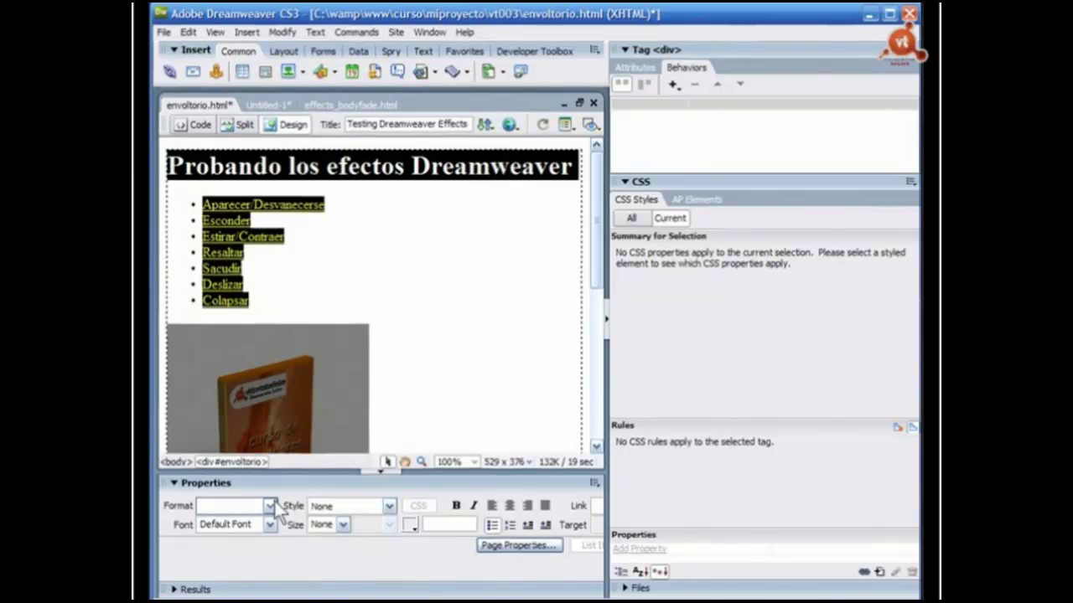
- Start adding an Appear/Fade effect to the body tag, with div "envoltorio" as its target element
left_click(174, 462)
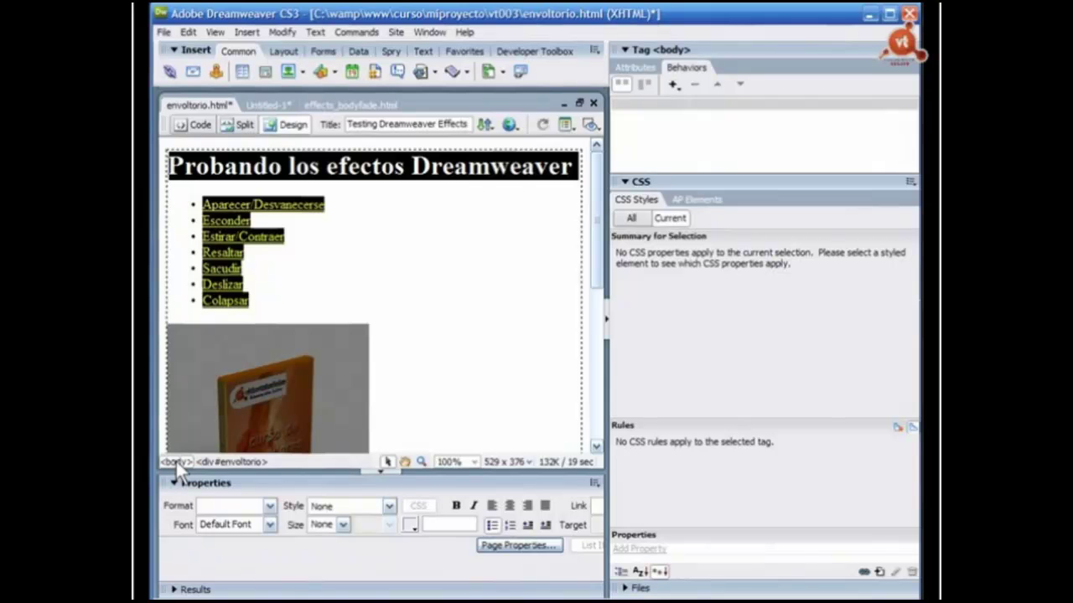
left_click(680, 67)
left_click(672, 84)
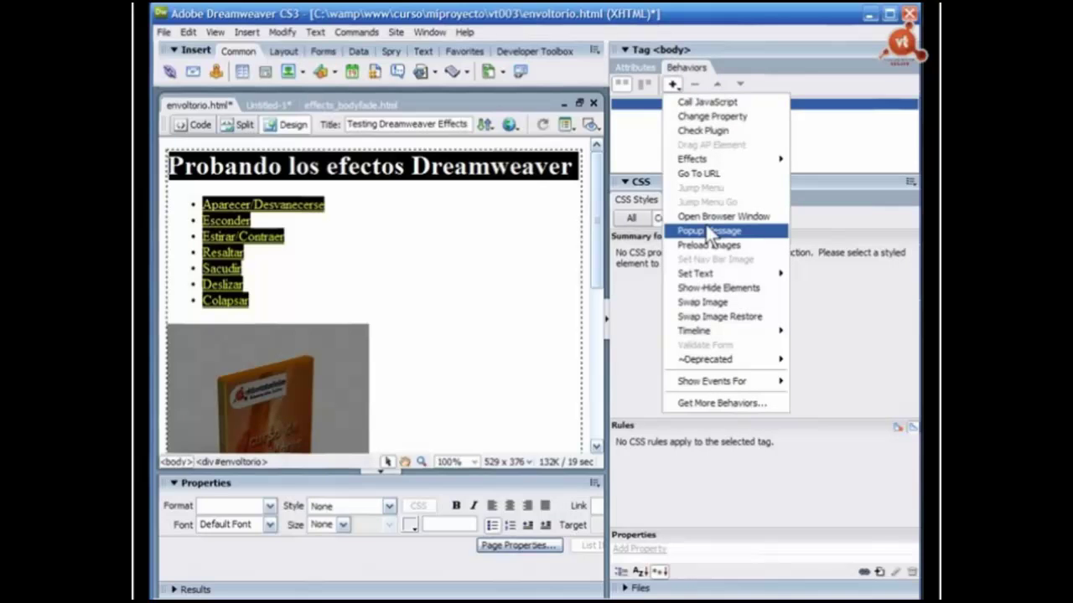
mouse_move(705, 161)
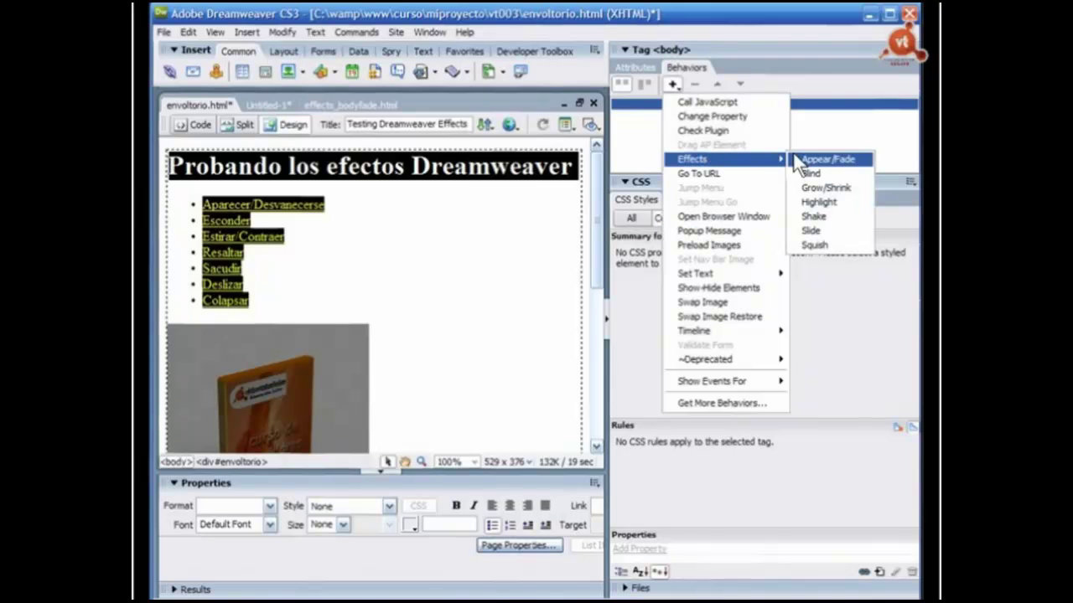
left_click(817, 161)
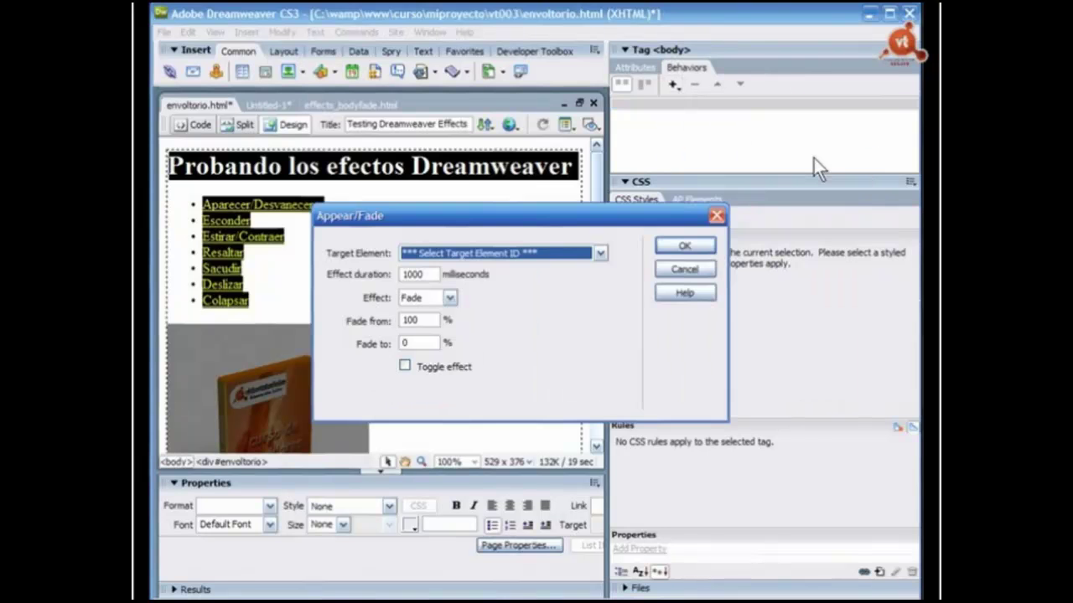
left_click_drag(542, 209, 521, 193)
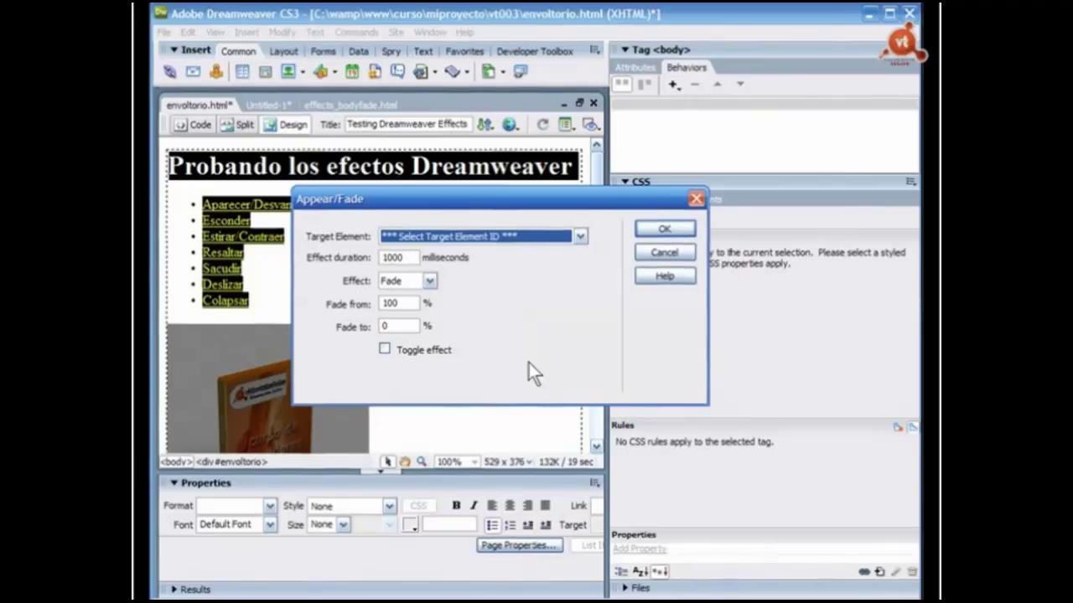
left_click(580, 236)
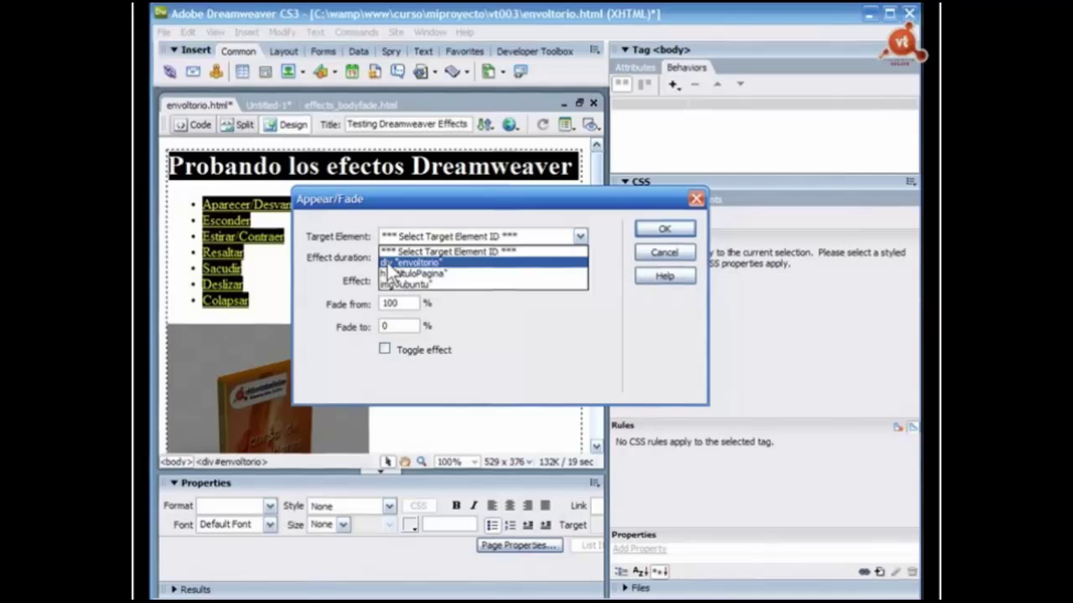
left_click(412, 263)
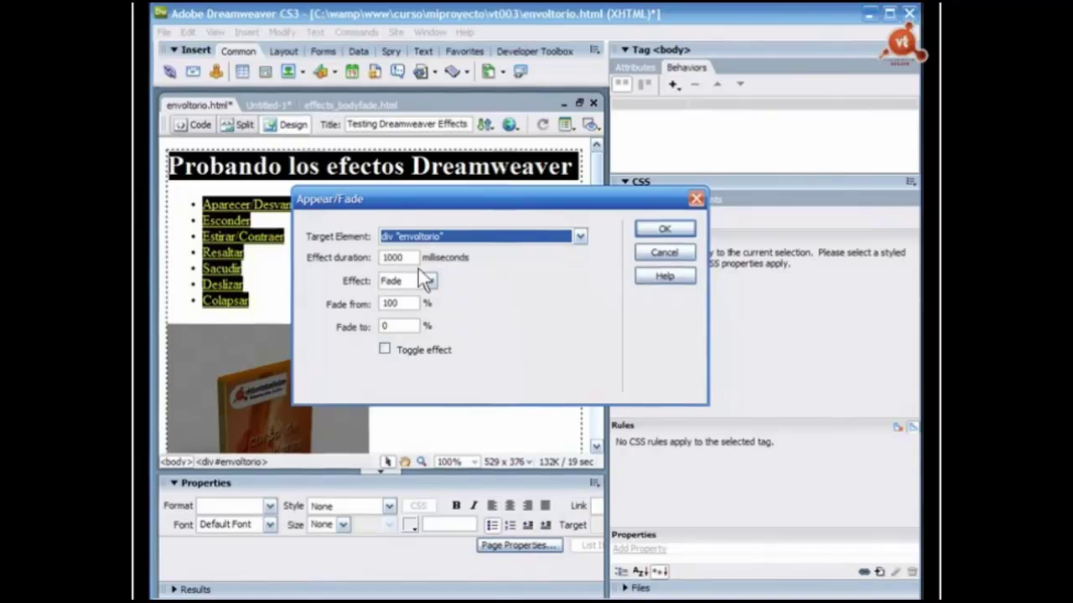
- Set the effect duration to 3000 milliseconds and the effect type to Appear, and apply the behavior to the body
left_click(383, 258)
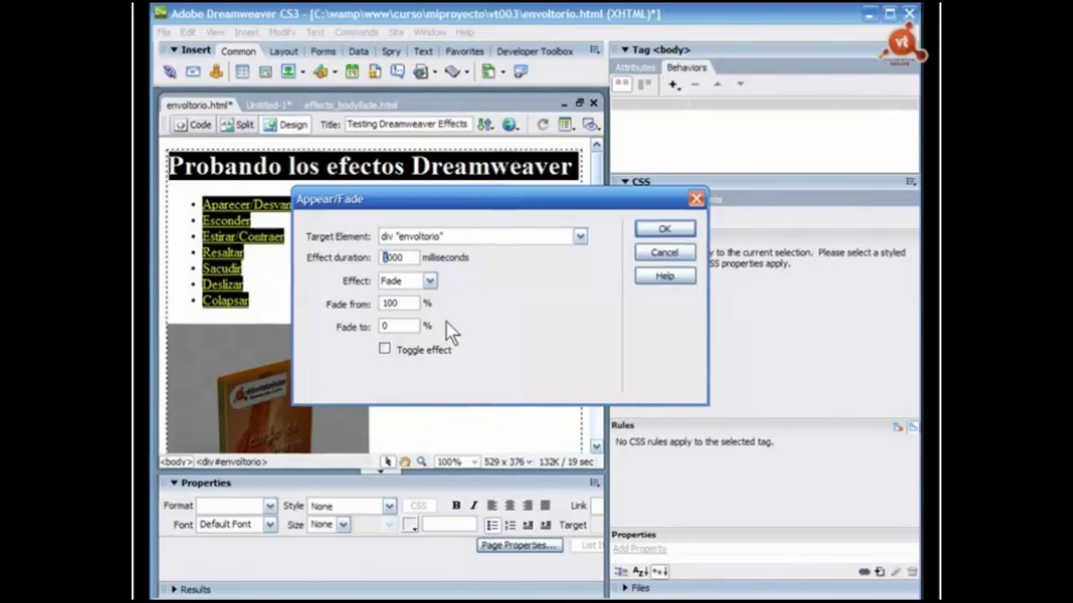
type("3")
left_click(433, 280)
left_click(397, 297)
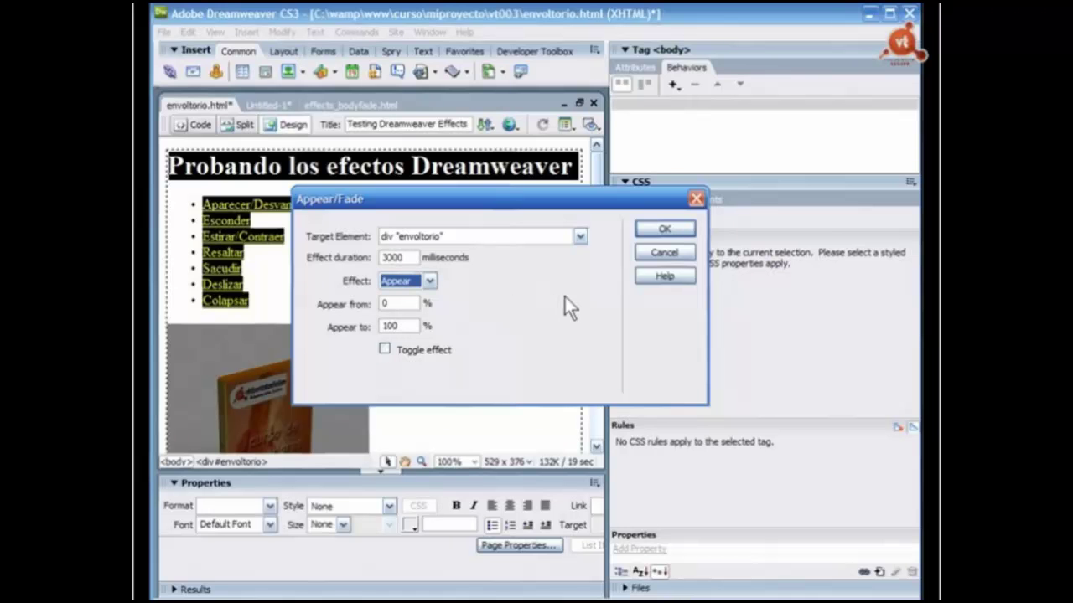
left_click(660, 229)
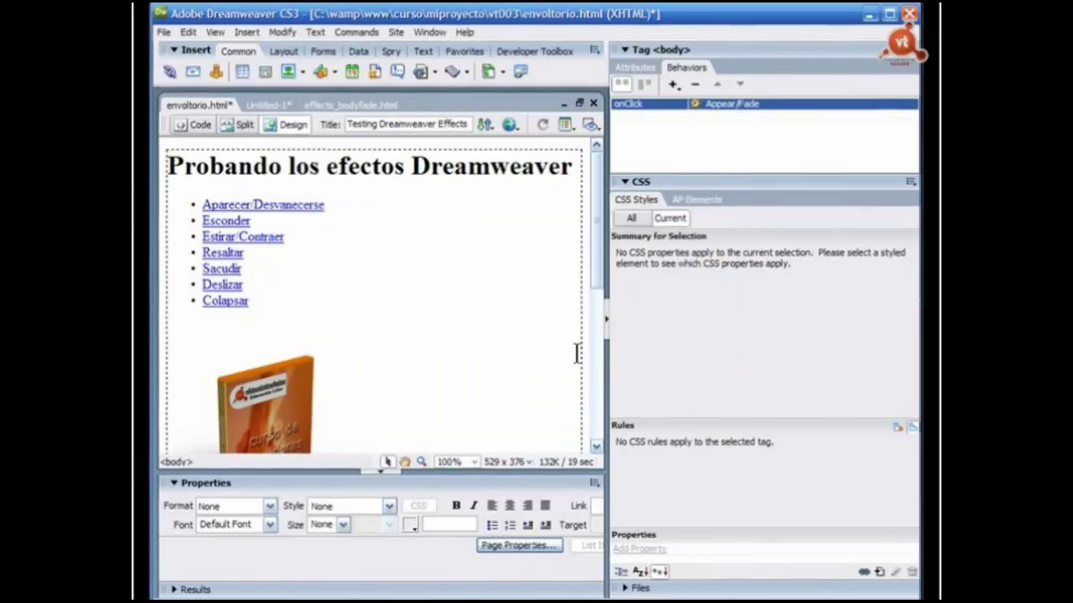
- Set the body behavior's event to onLoad, and preview the page in Firefox
left_click(676, 106)
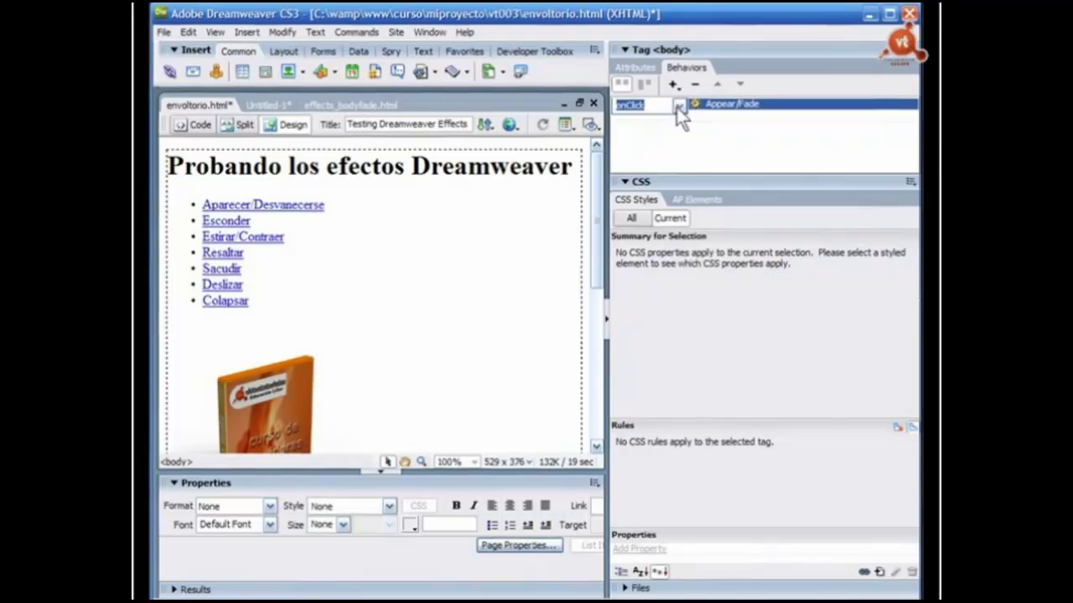
left_click(679, 106)
left_click(646, 198)
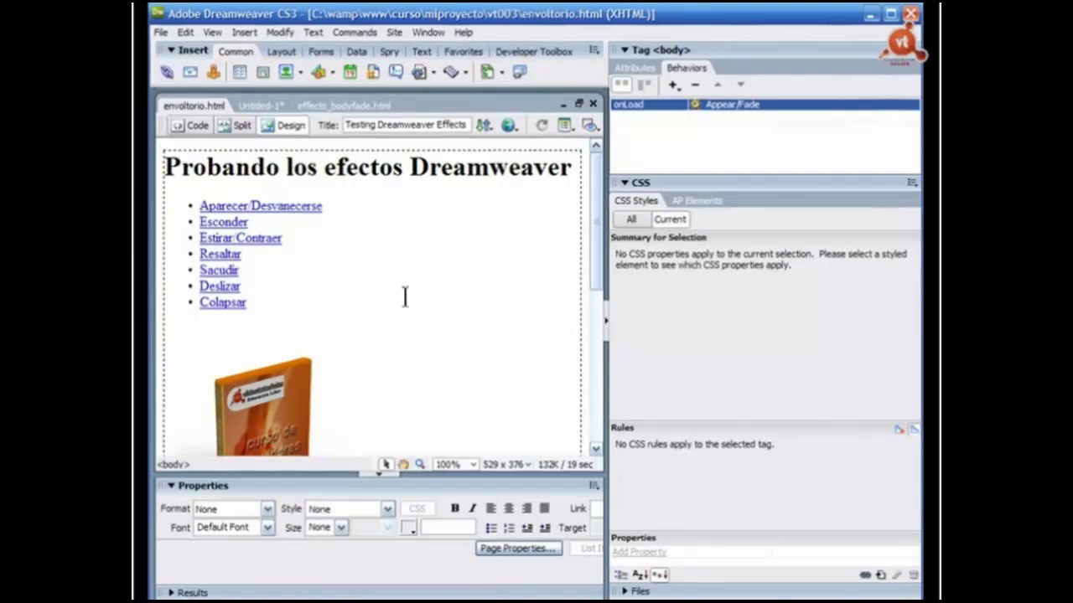
key("F12")
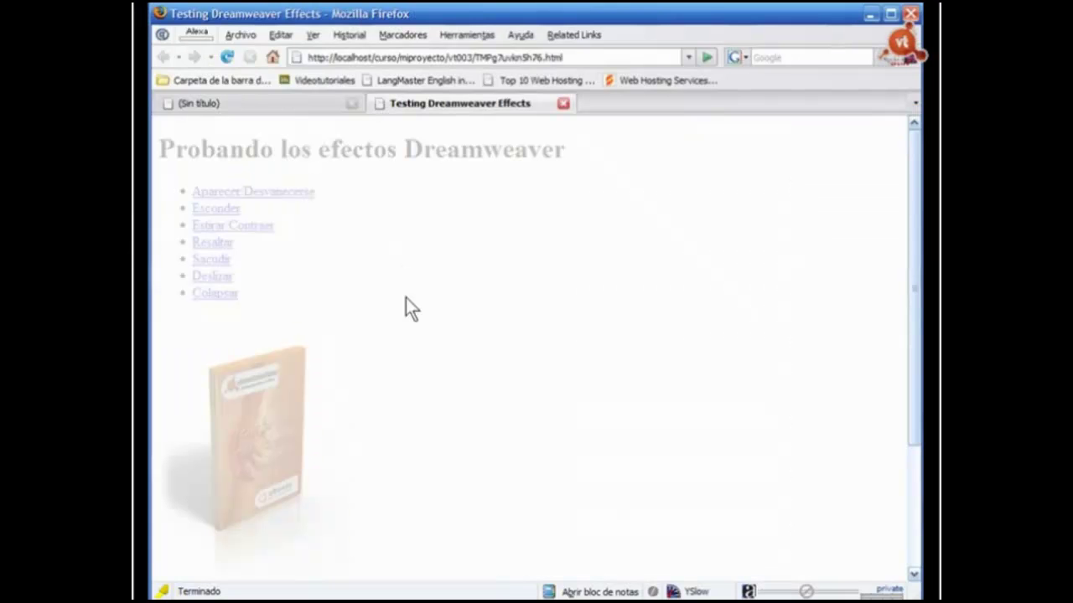
left_click(259, 380)
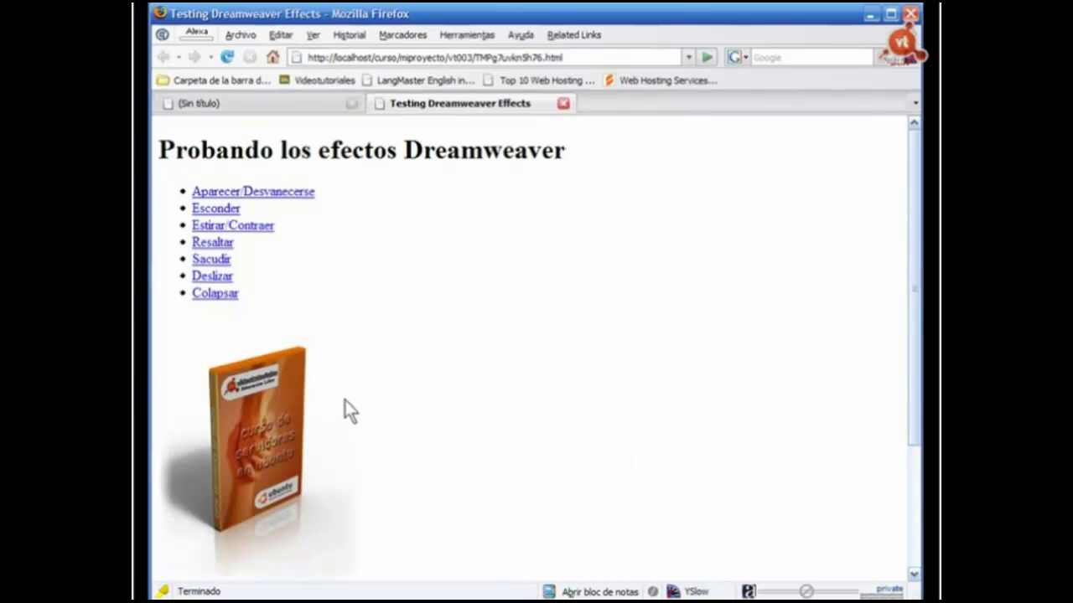
- Test the Aparecer/Desvanecerse link in Firefox, reload the page to replay its load effect, and return to Dreamweaver
left_click(284, 196)
left_click(226, 58)
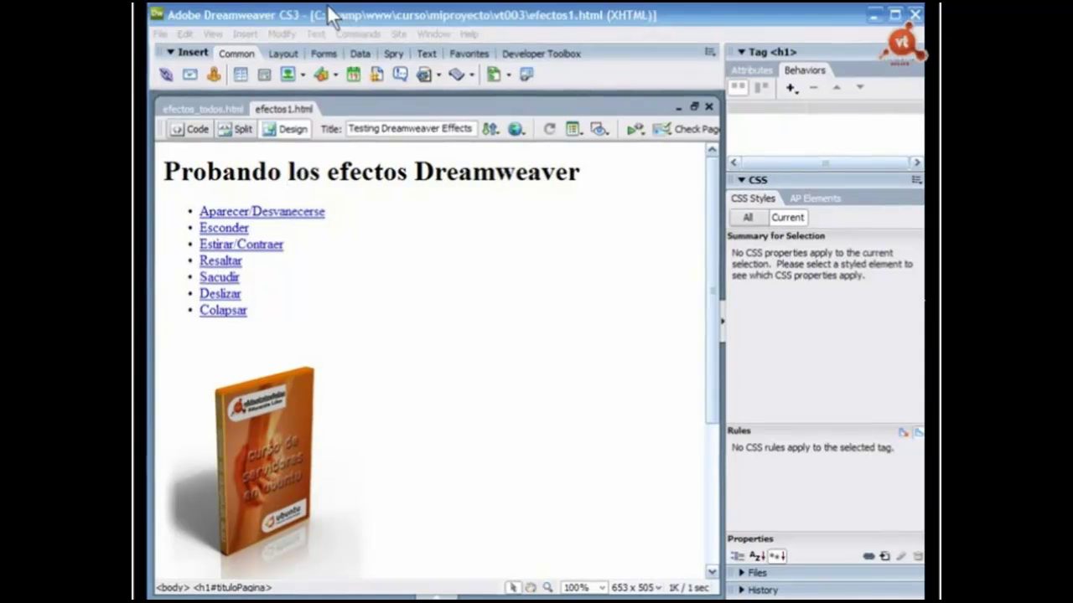
left_click(330, 15)
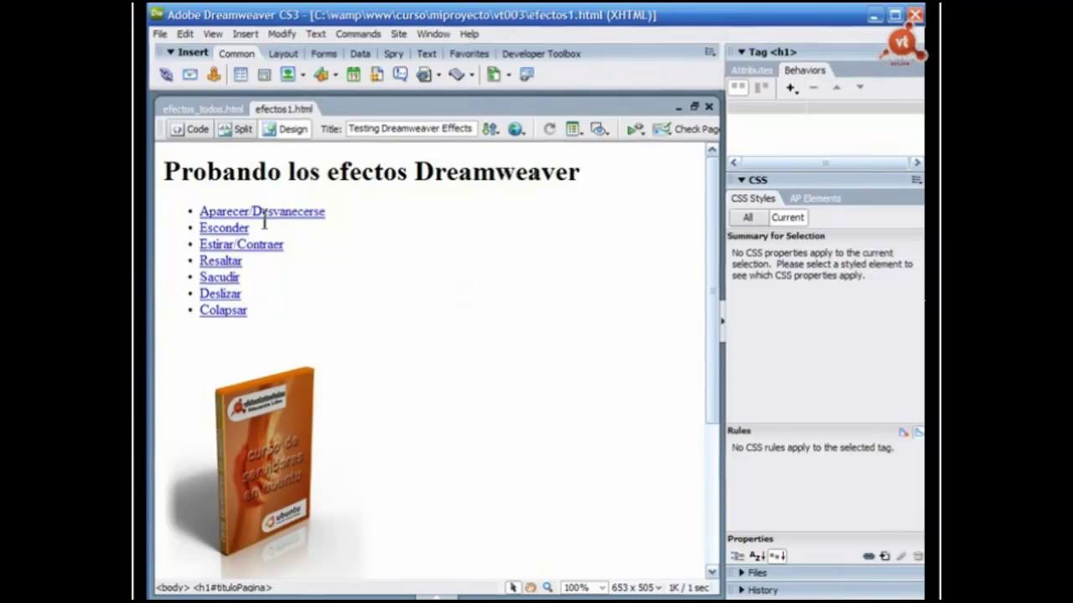
left_click(224, 228)
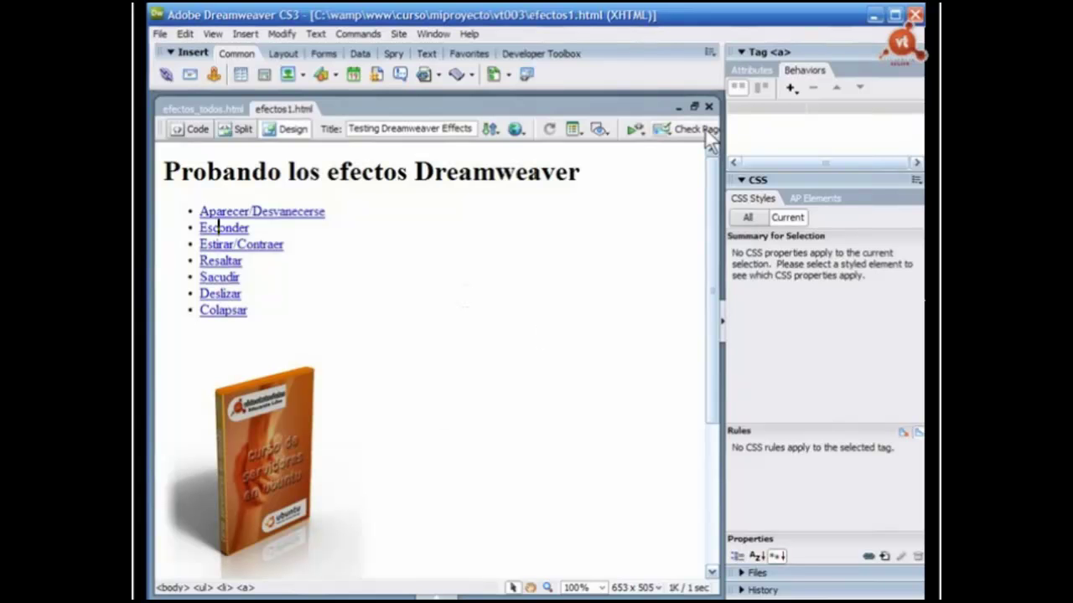
left_click(793, 88)
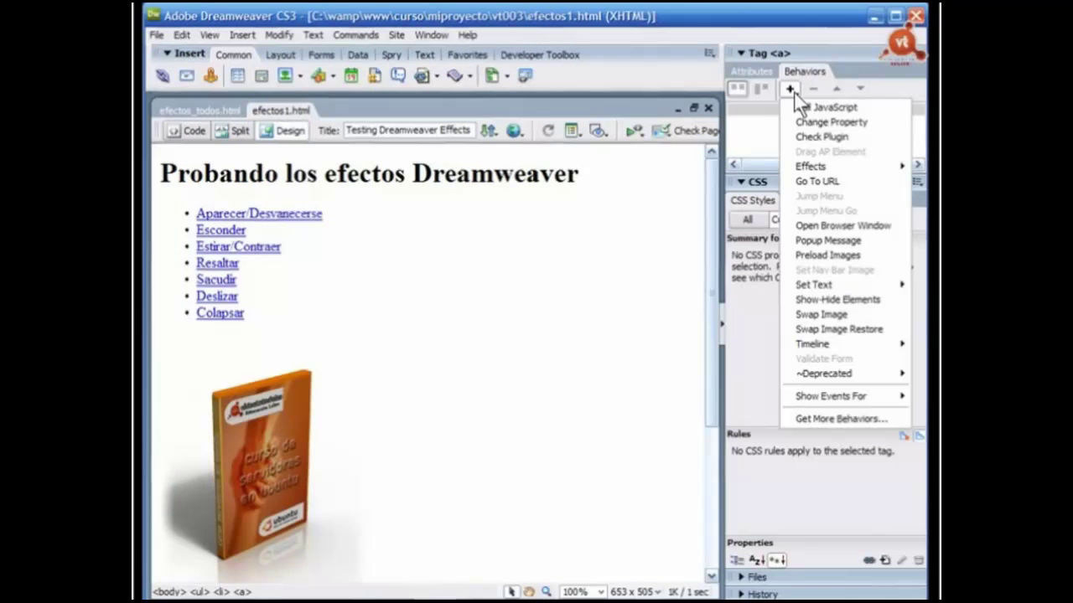
mouse_move(804, 169)
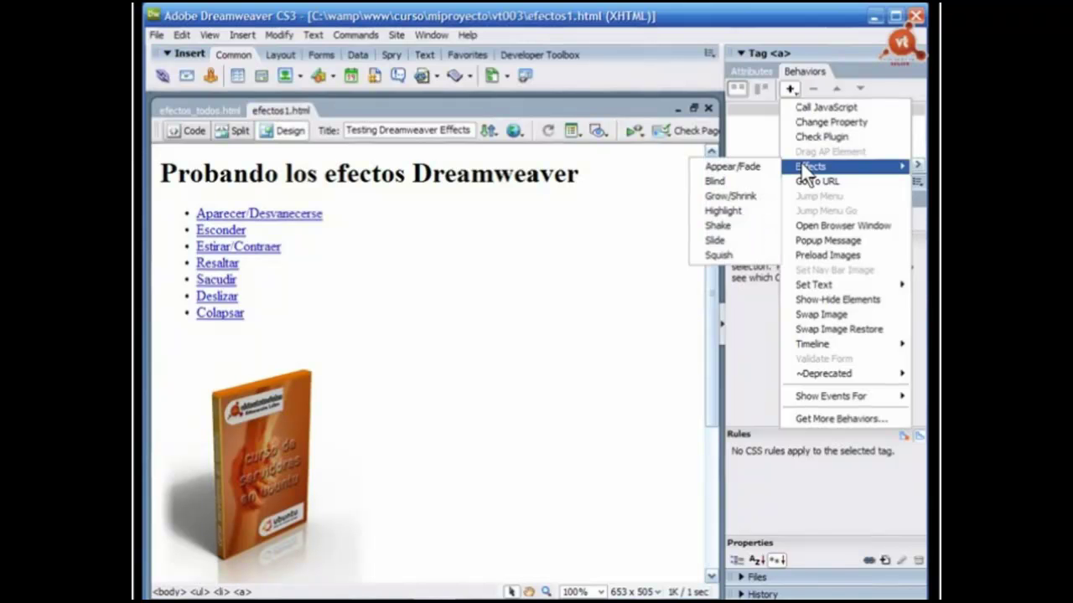
left_click(721, 178)
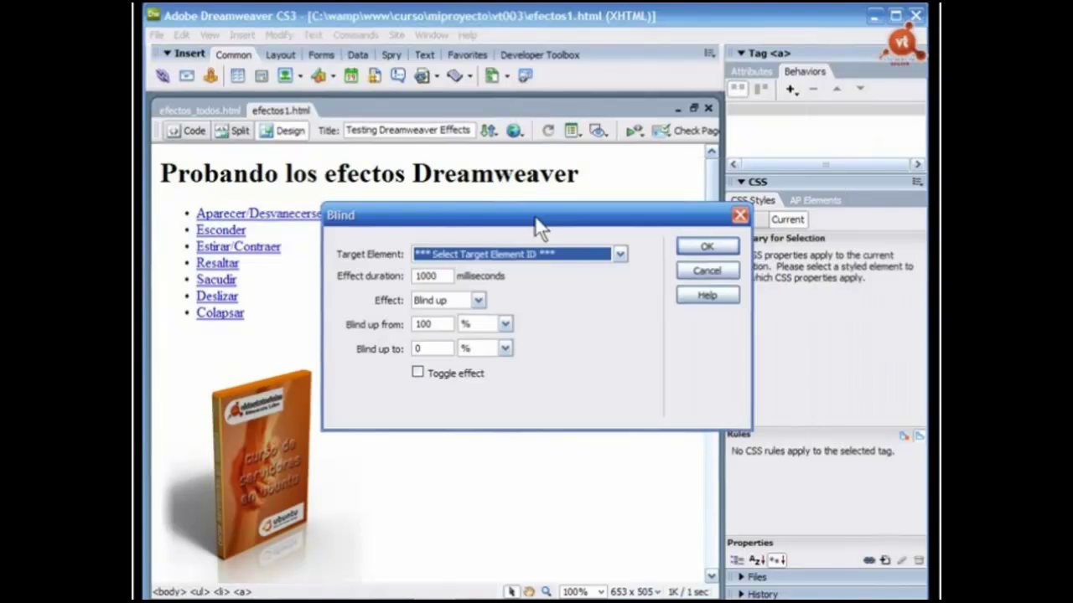
left_click_drag(534, 217, 532, 202)
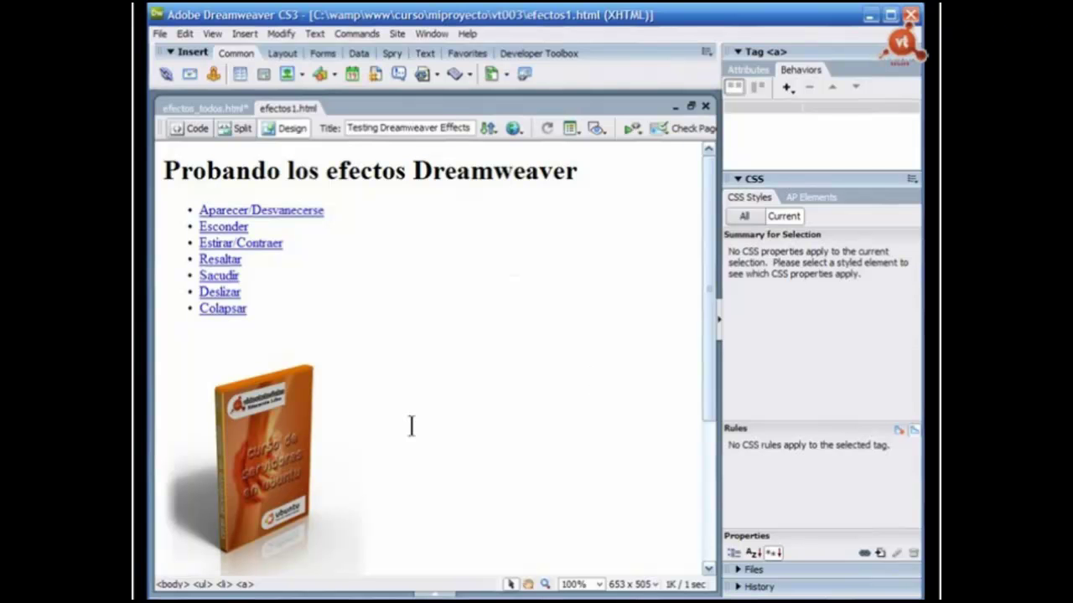
- Select the paragraph that contains the box image and examine its markup in the page's source code
left_click(307, 496)
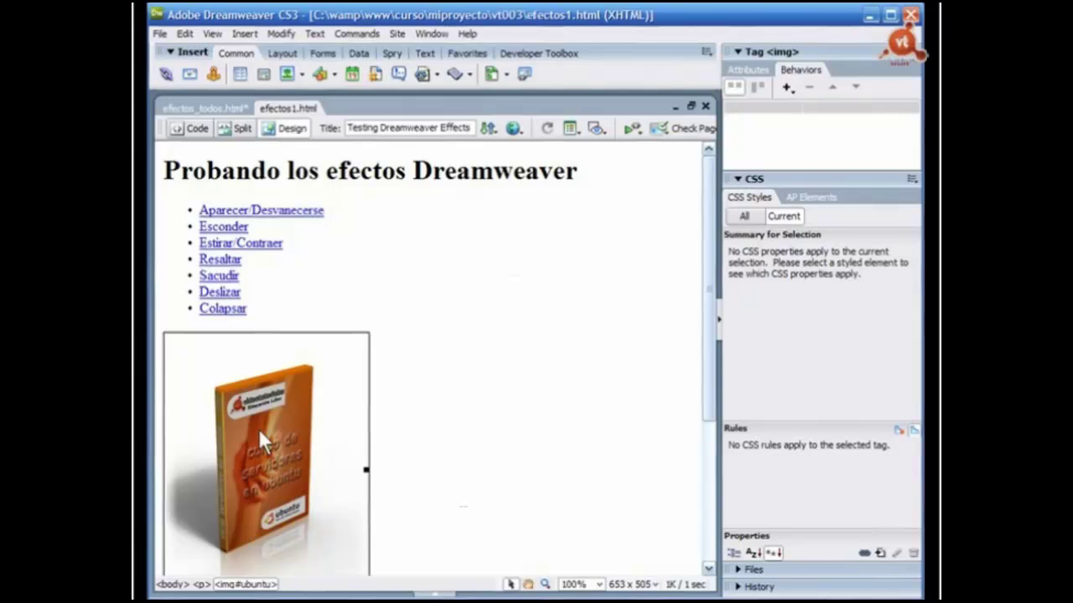
left_click(201, 584)
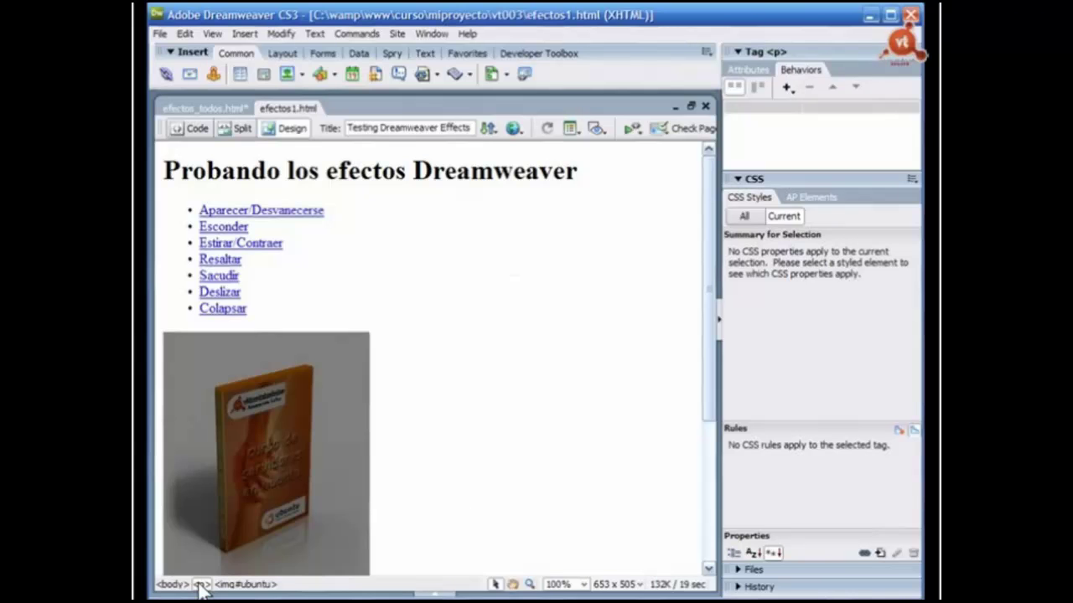
left_click(199, 128)
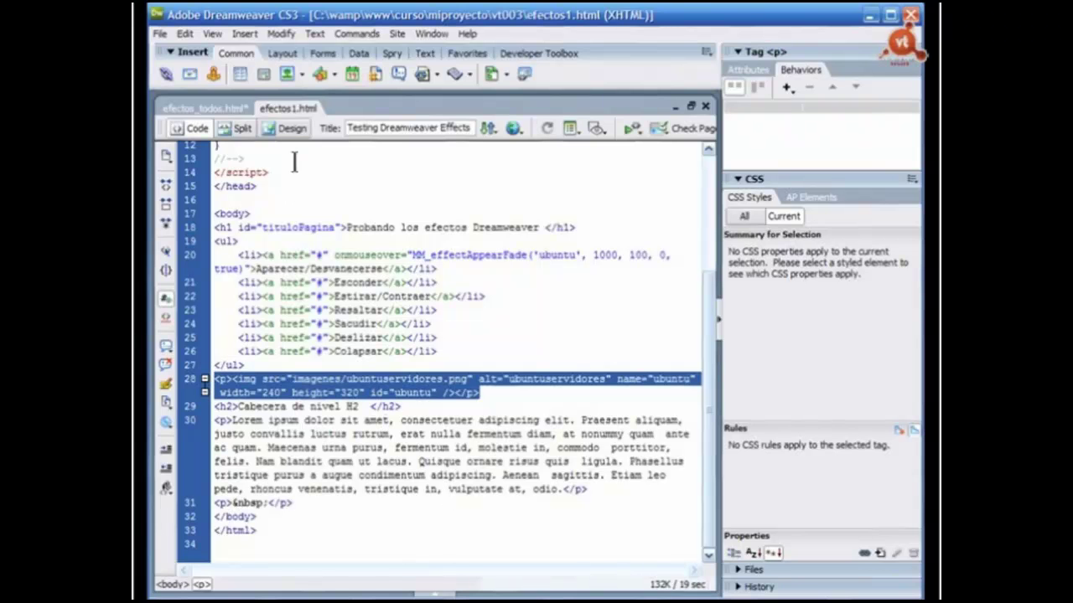
left_click(291, 129)
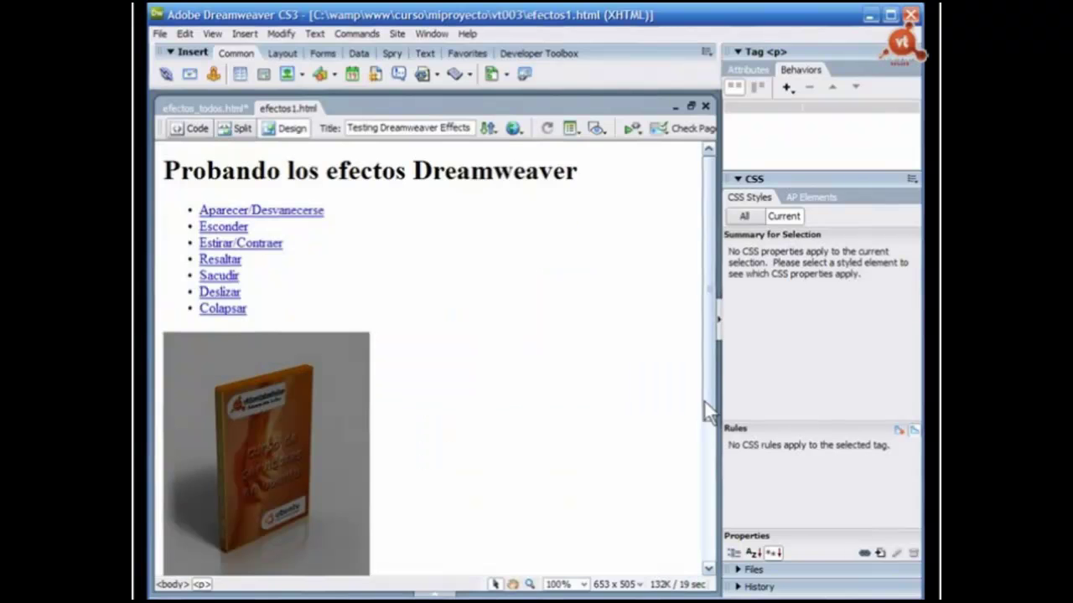
- Edit the image's paragraph tag to give it the ID parrafoimagen, and check the tag hierarchy around the image
right_click(200, 586)
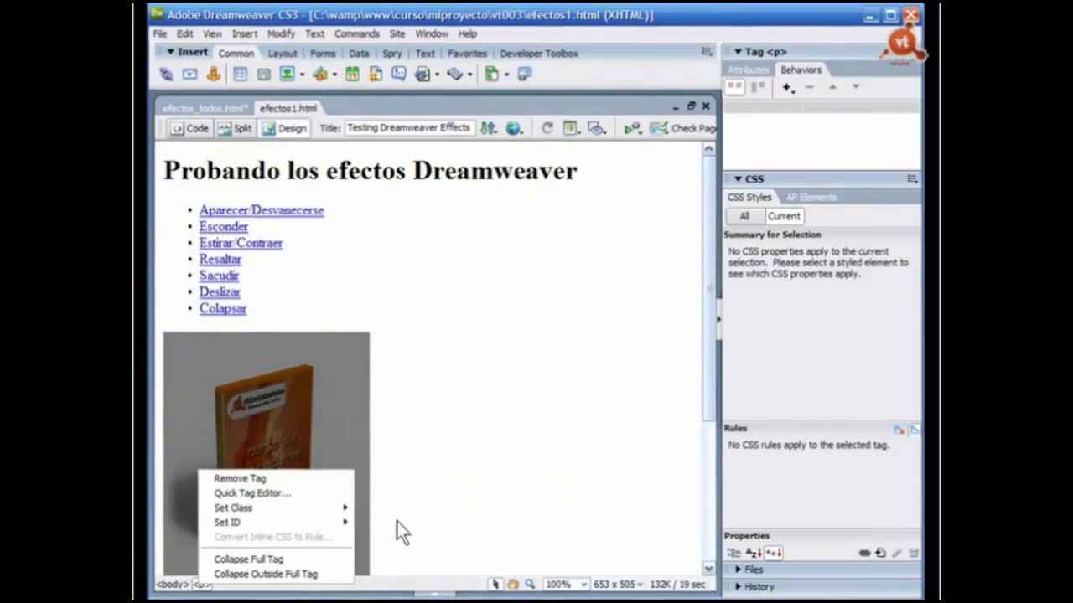
left_click(397, 522)
left_click(201, 585)
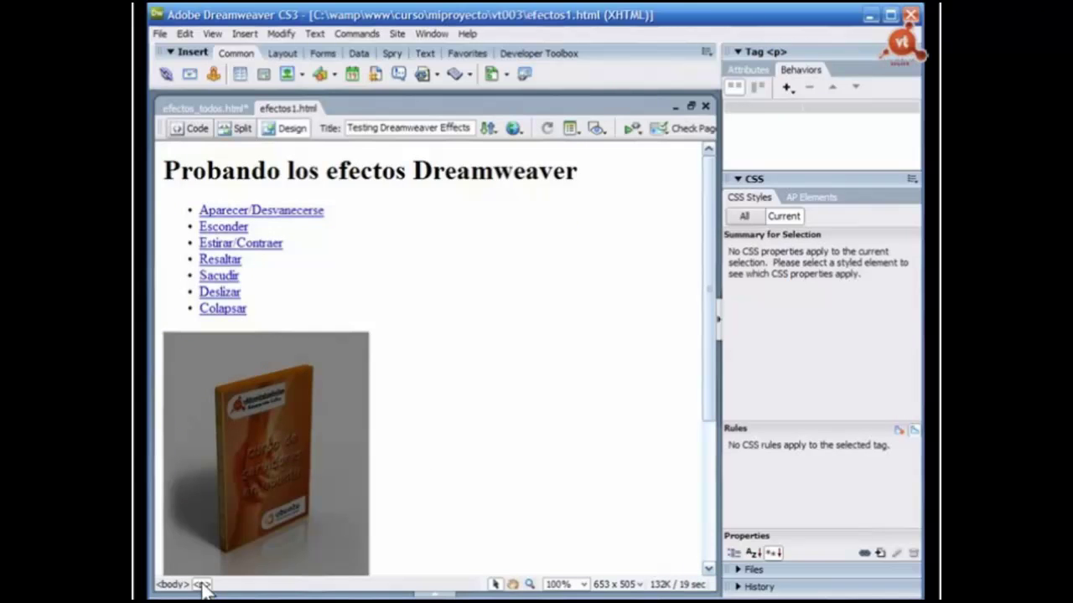
right_click(202, 585)
mouse_move(239, 514)
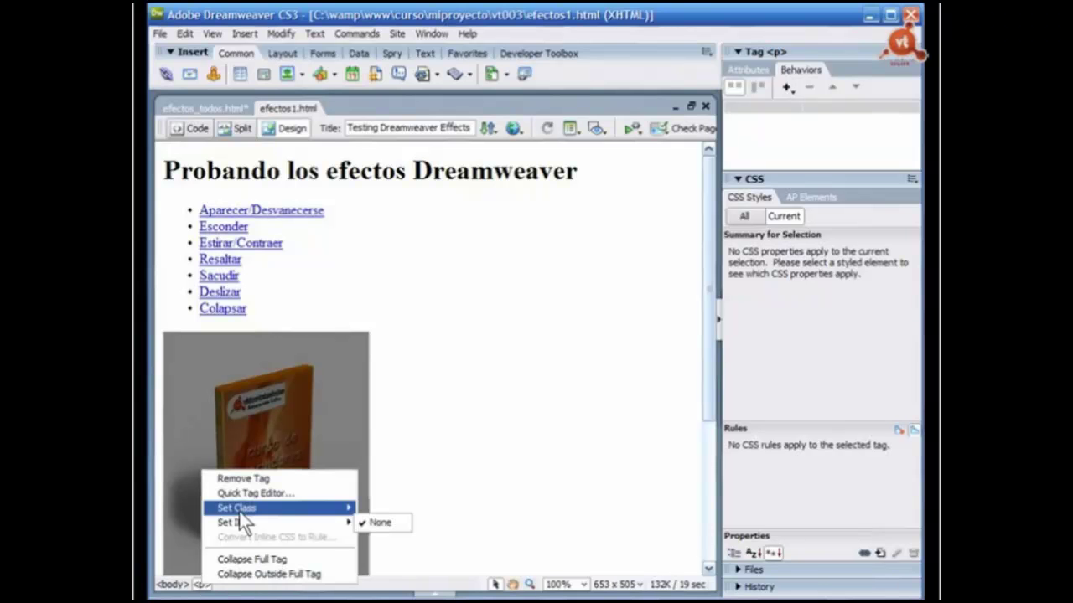
left_click(255, 494)
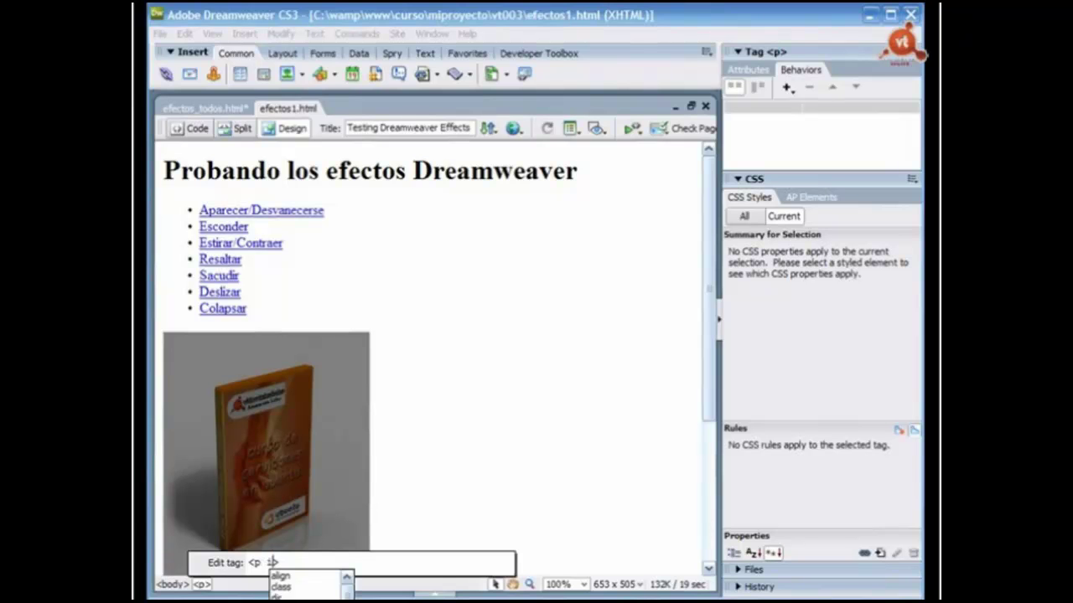
type("id")
key("Return")
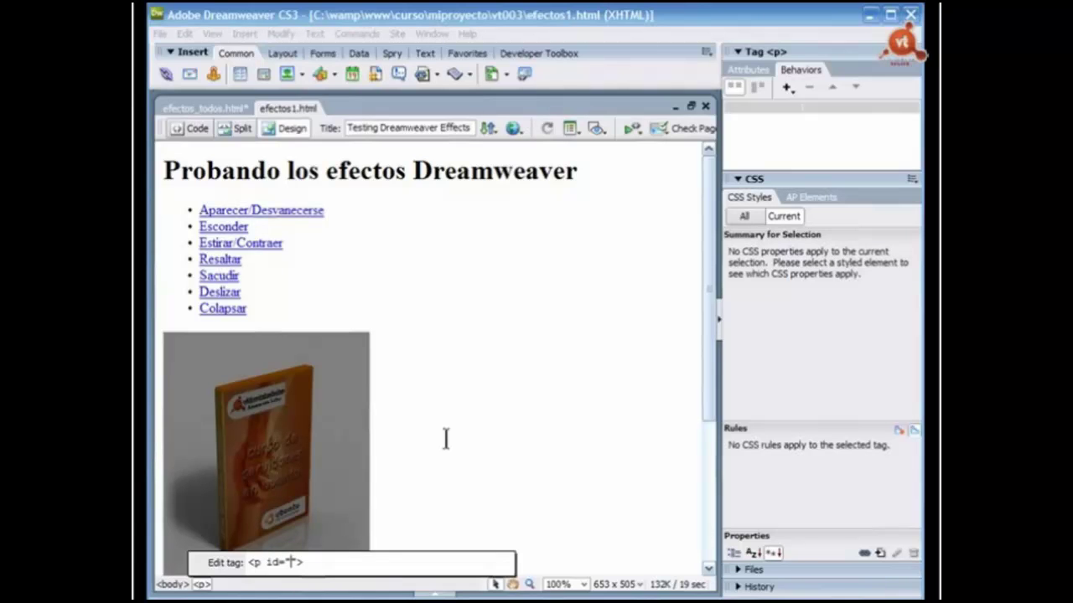
type("parrafoima")
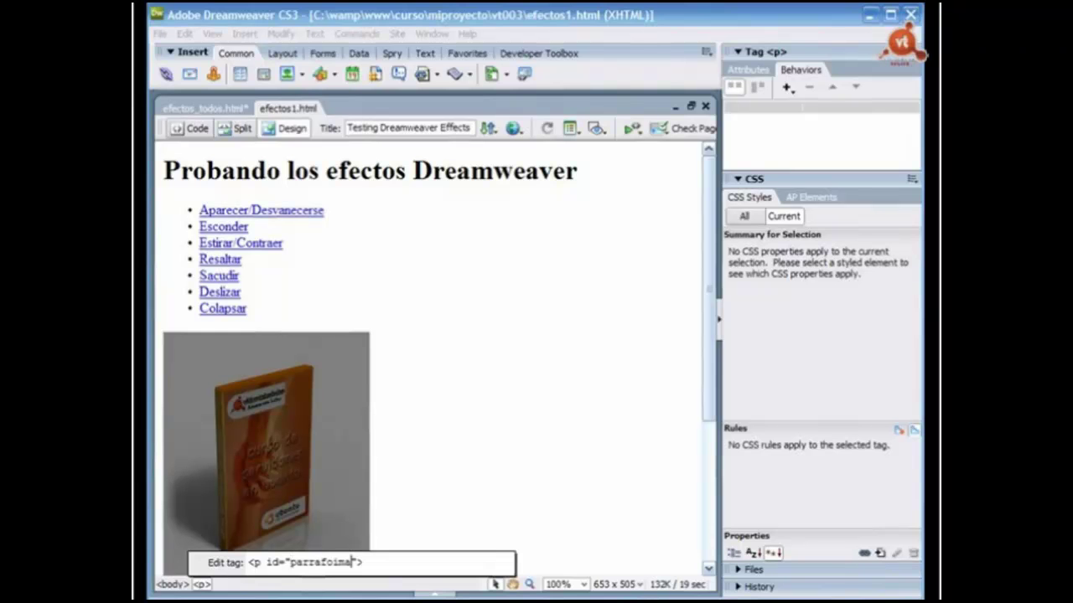
type("gen")
key("Return")
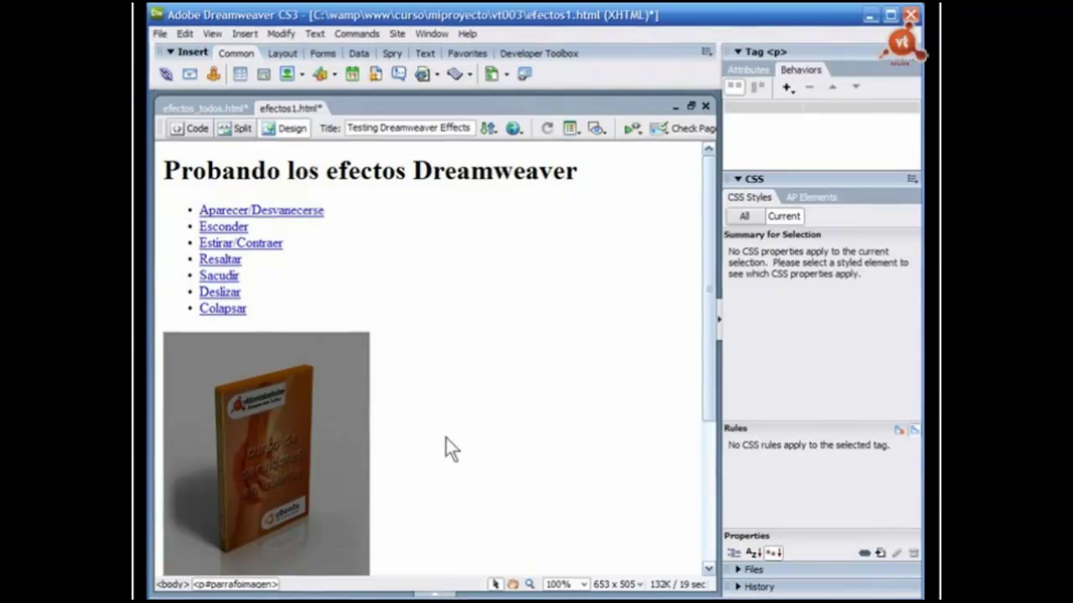
left_click(452, 445)
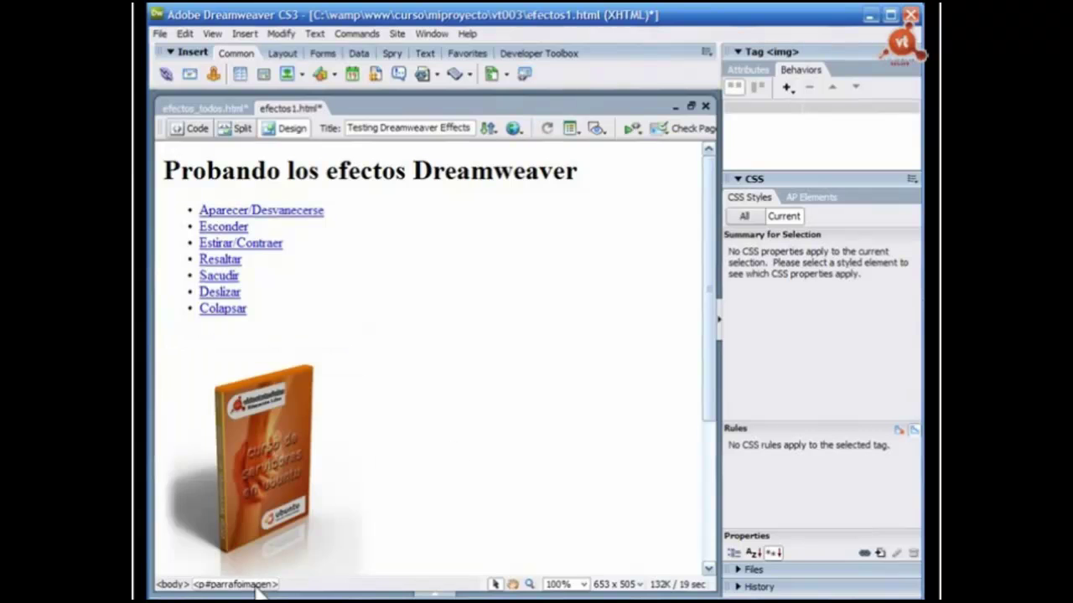
left_click(254, 584)
left_click(267, 464)
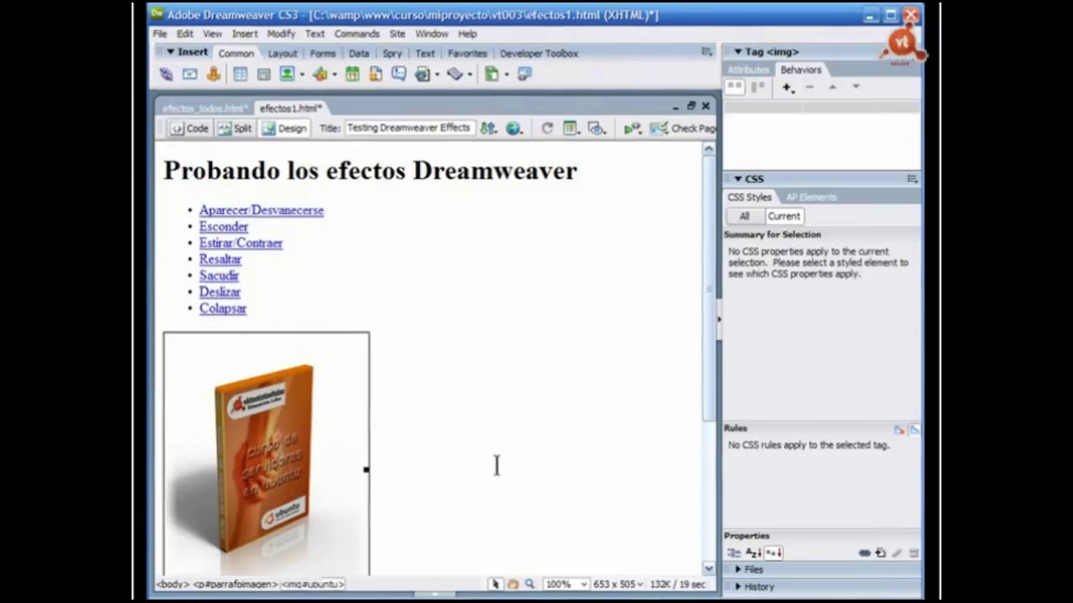
- Start adding a Blind effect to the Esconder link, with h1 "tituloPagina" as its target element
left_click(232, 226)
left_click(792, 92)
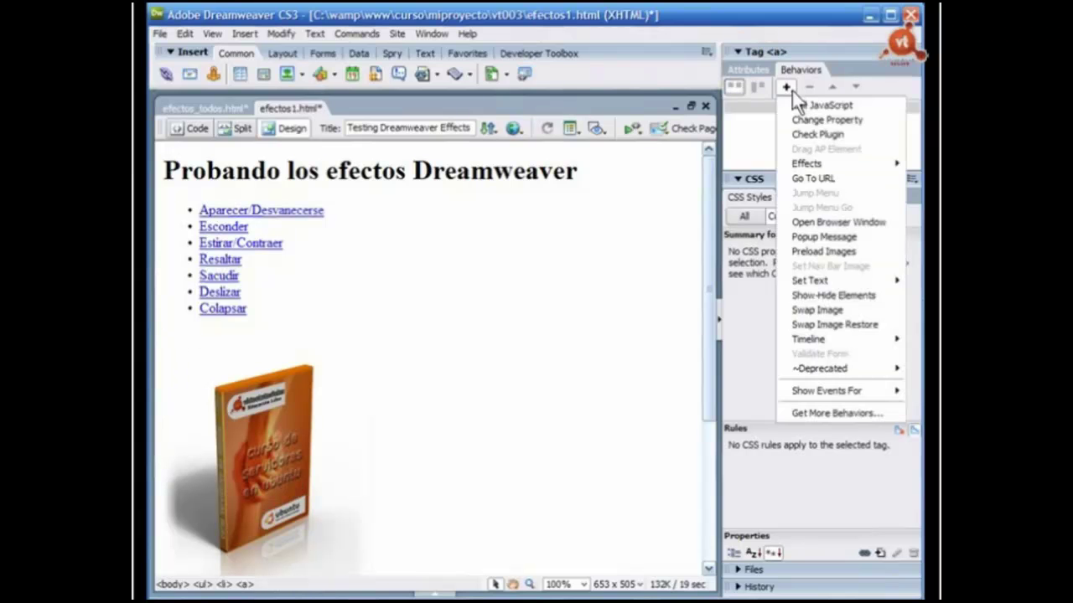
mouse_move(806, 171)
left_click(716, 178)
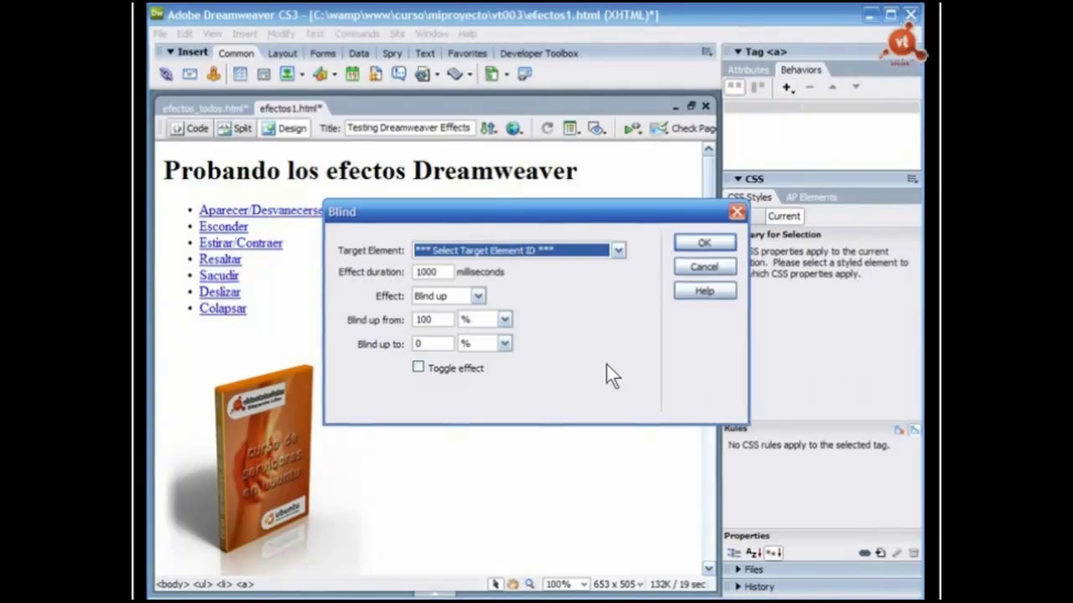
left_click(544, 250)
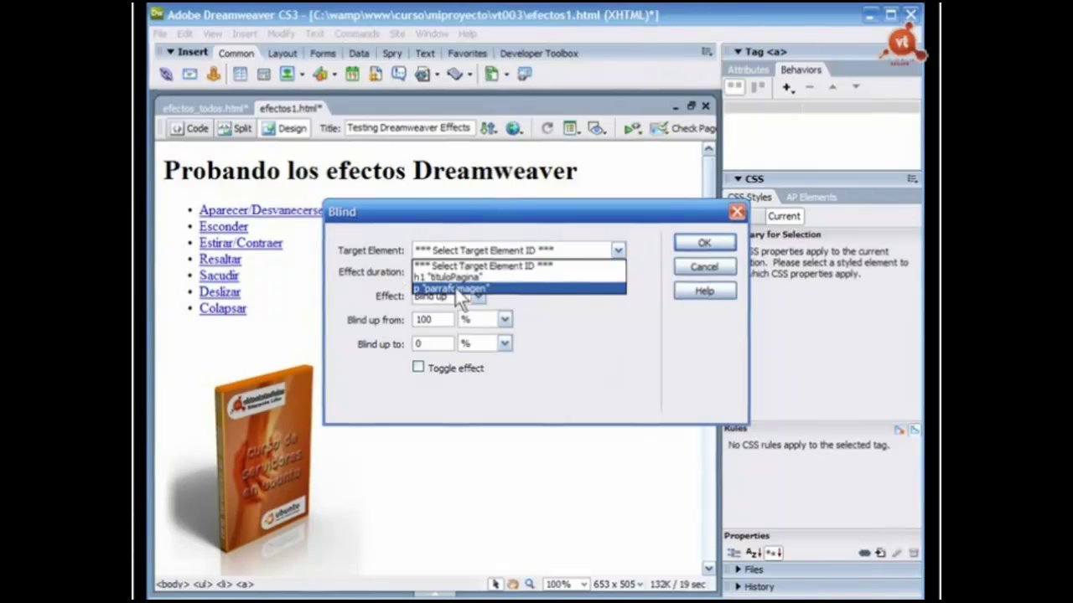
left_click(452, 277)
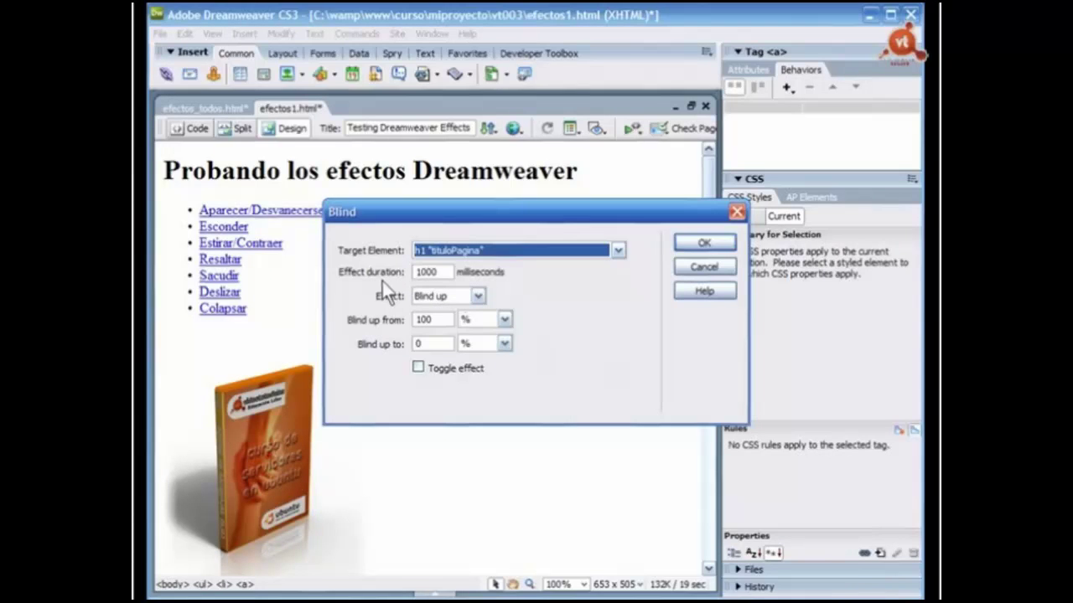
- Keep the effect as Blind up with percentage units, enable Toggle effect, and apply the behavior to the link
left_click(477, 297)
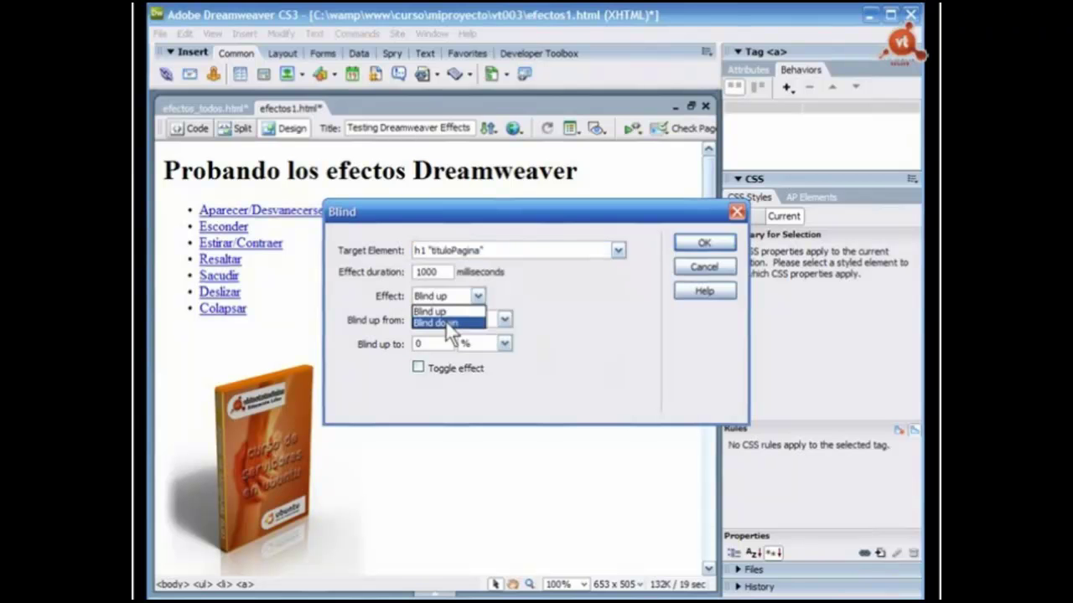
left_click(490, 294)
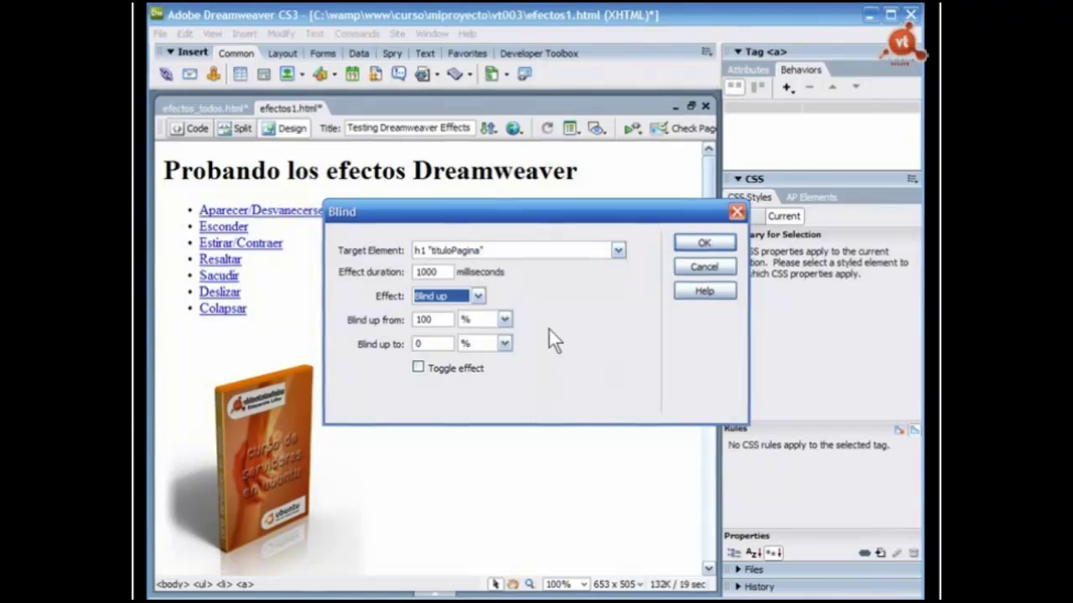
left_click(504, 319)
left_click(506, 320)
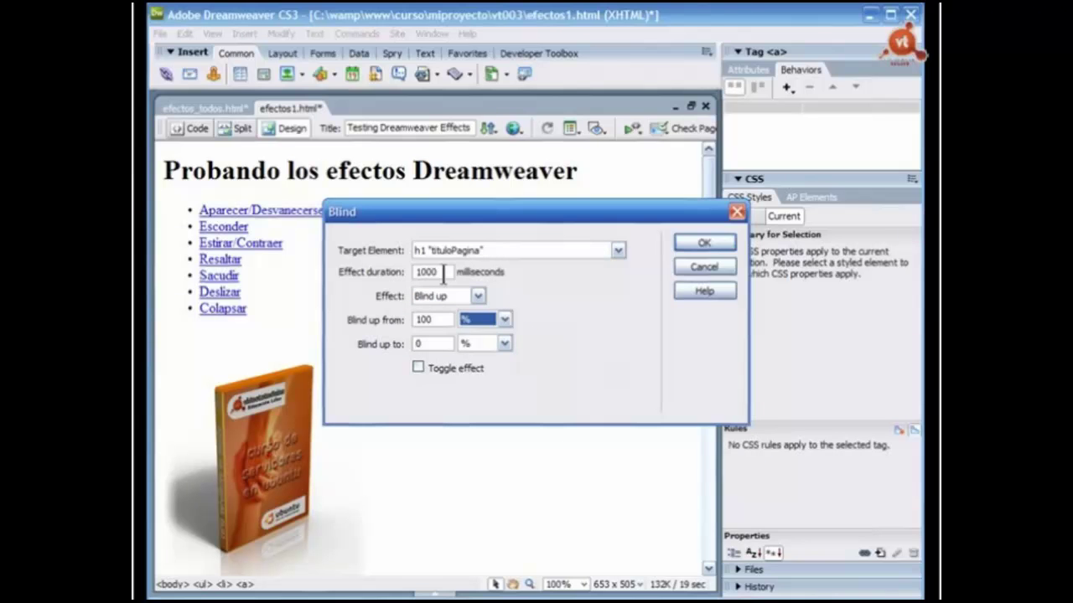
left_click(418, 368)
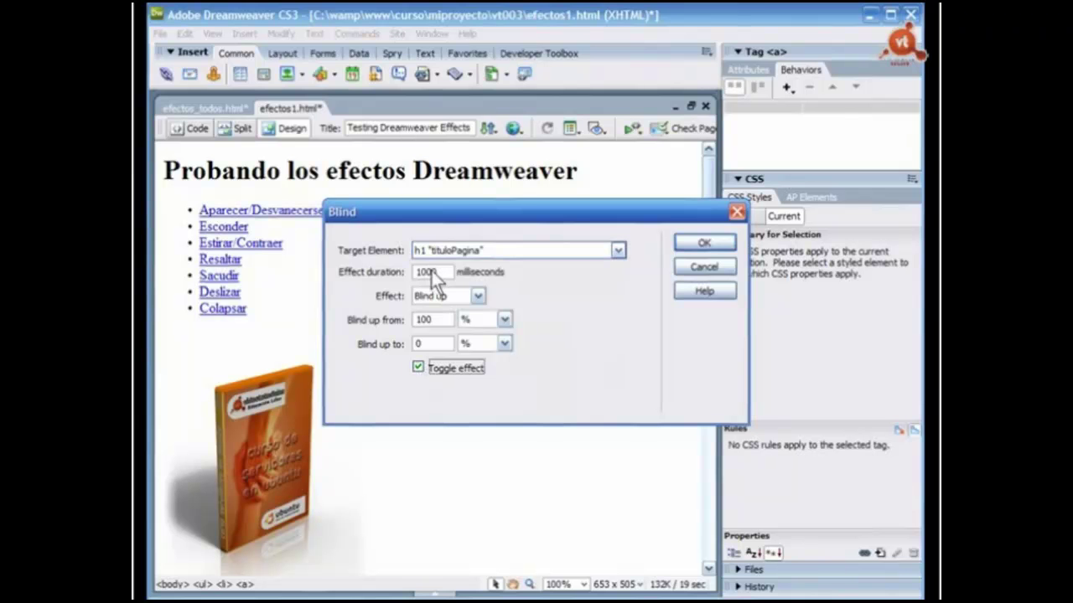
left_click(706, 245)
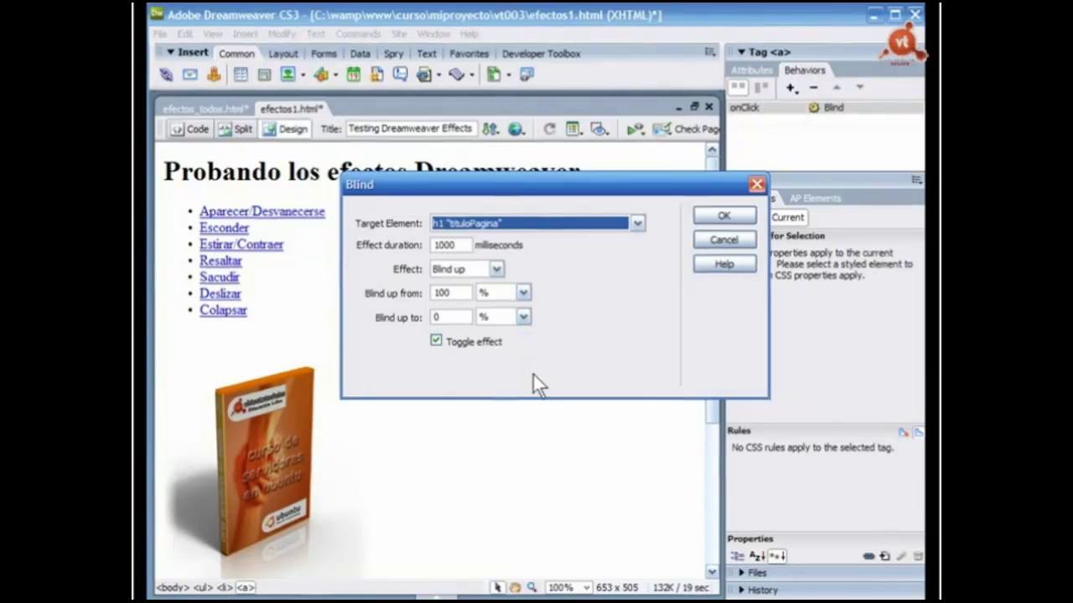
- Change the Esconder link's Blind effect to target the paragraph p "parrafoimagen" and apply the change
left_click_drag(516, 197, 504, 207)
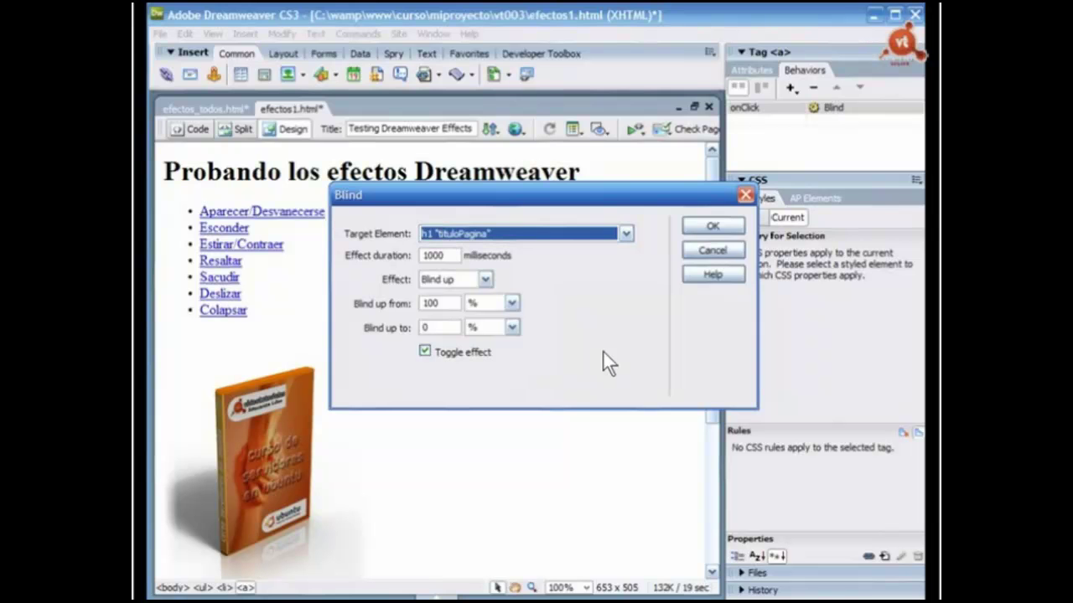
left_click(599, 235)
left_click(494, 272)
left_click(712, 229)
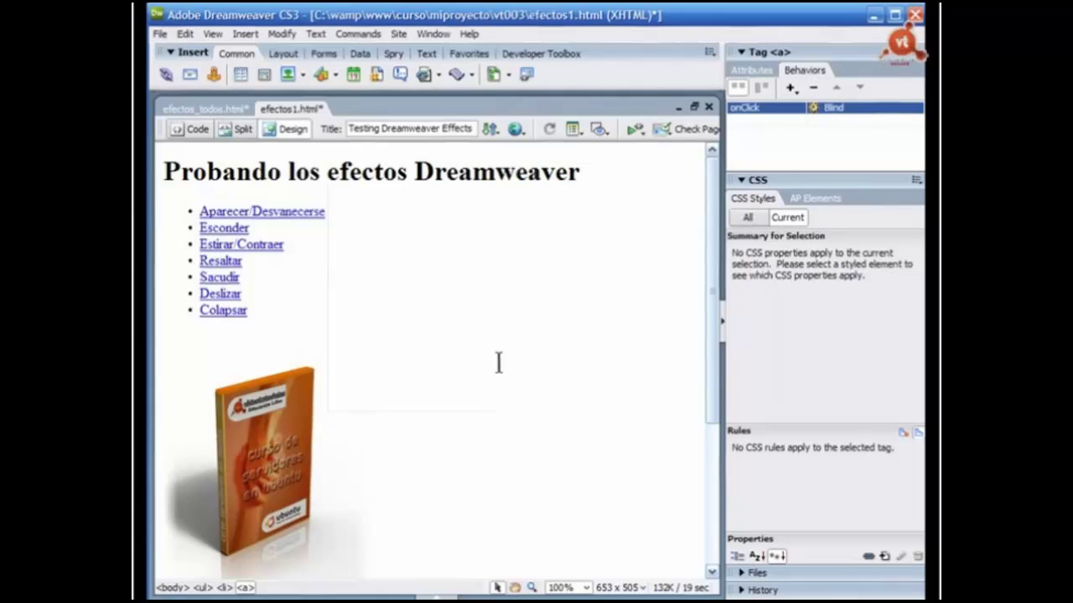
- Save the page, preview it in Firefox, and test the Esconder link's toggling Blind effect on the image
key("ctrl+s")
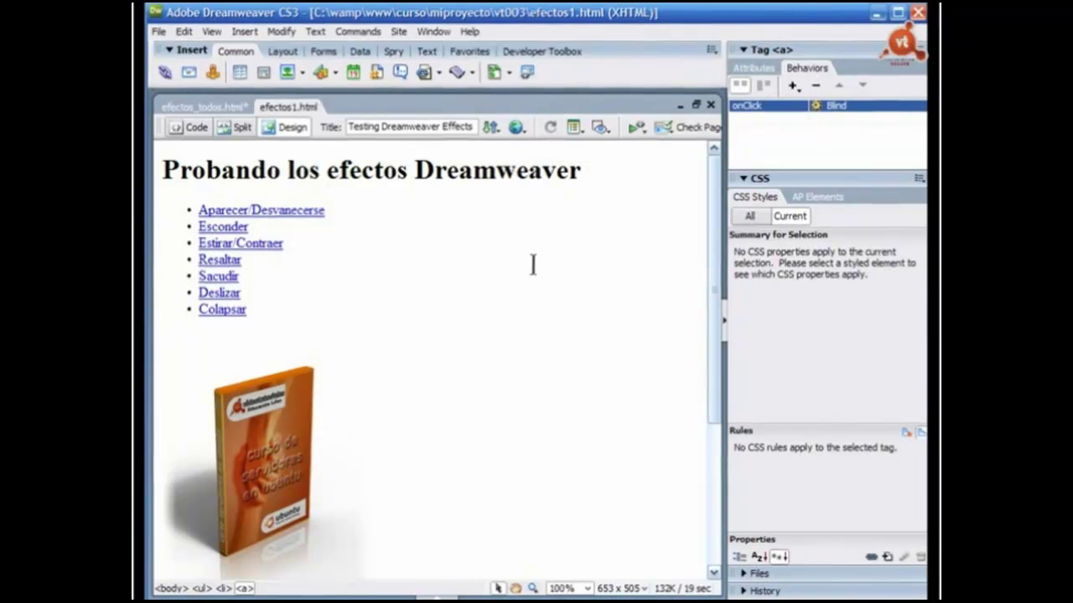
key("F12")
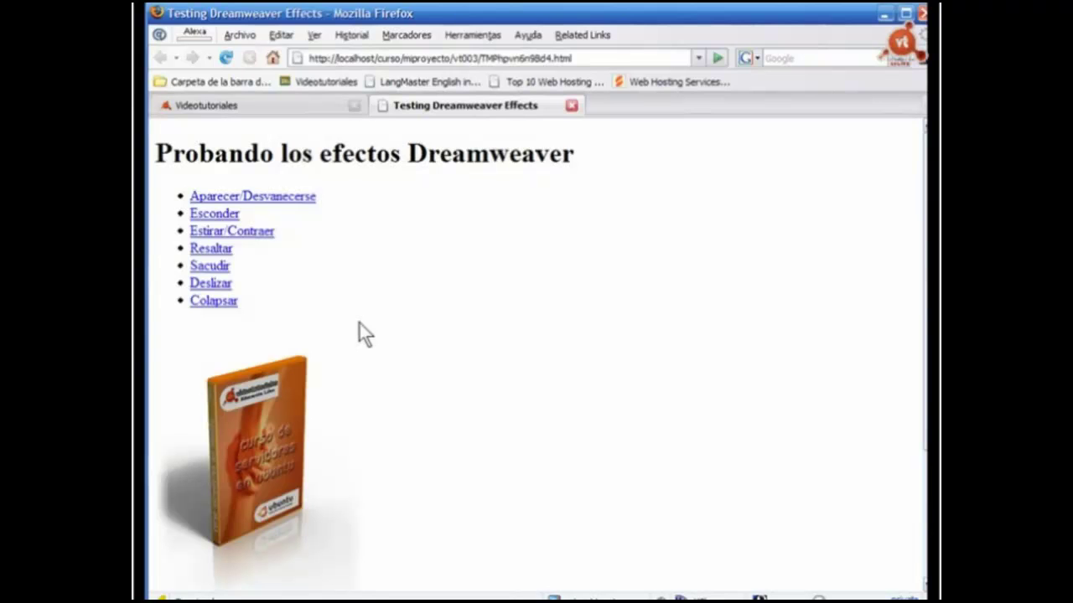
left_click(215, 220)
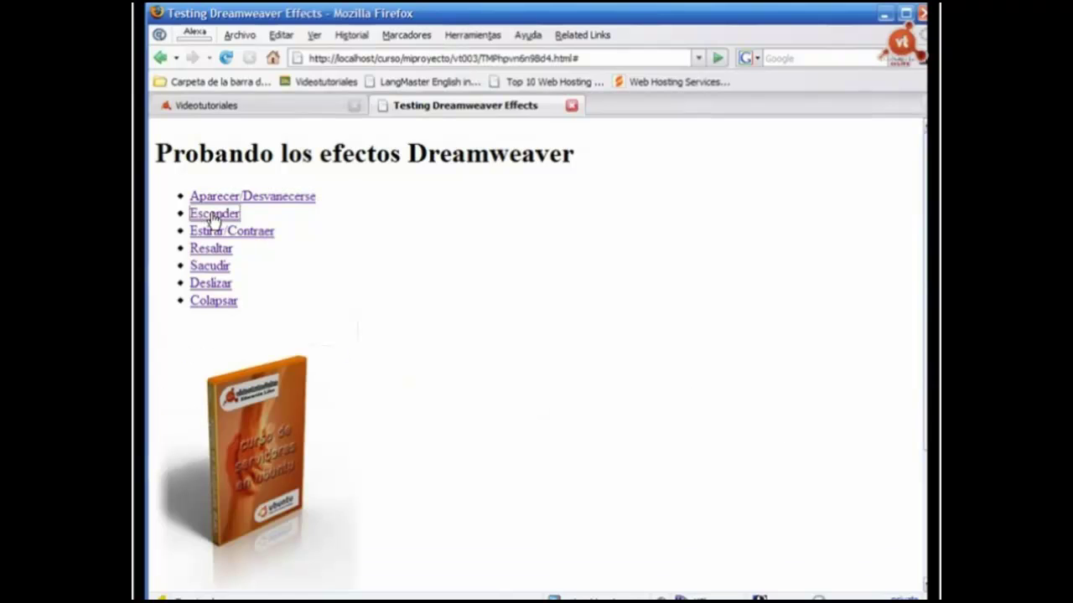
left_click(214, 219)
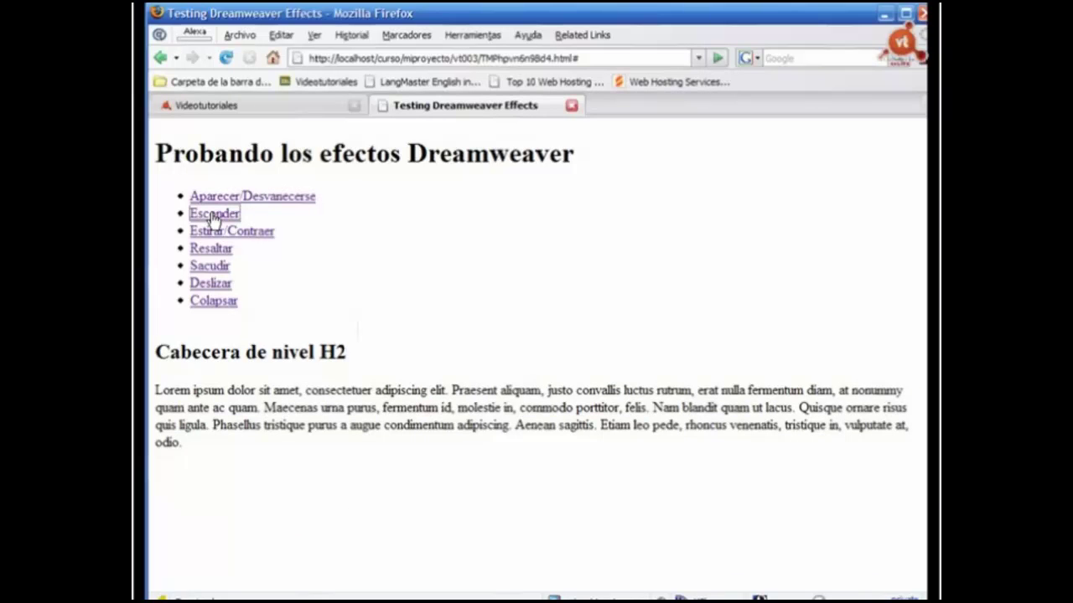
- Activate the Esconder link repeatedly to watch the Blind effect hide and reveal the image
left_click(214, 219)
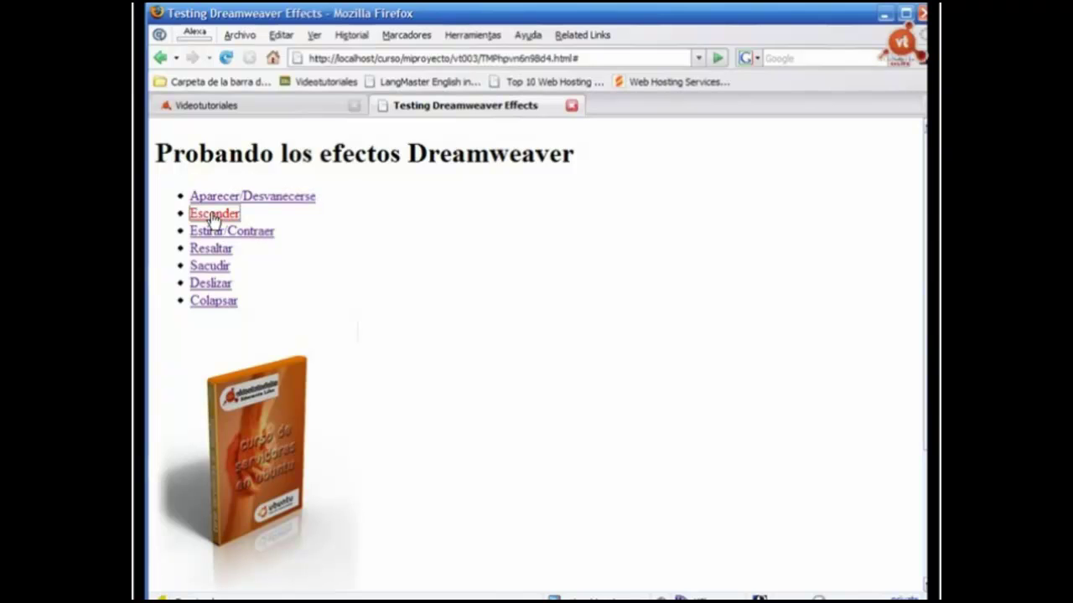
left_click(215, 220)
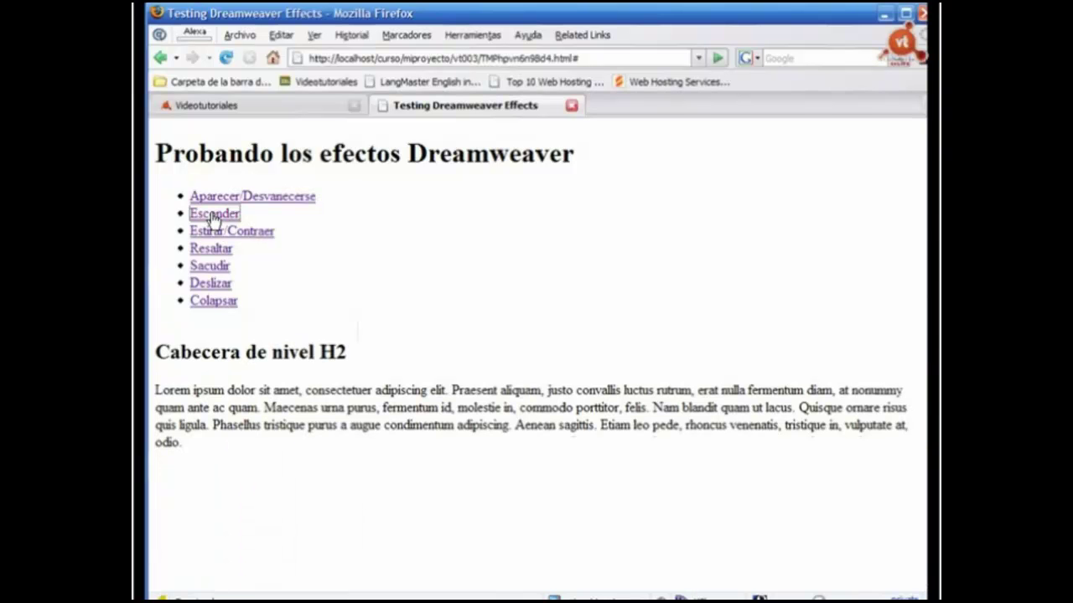
left_click(215, 220)
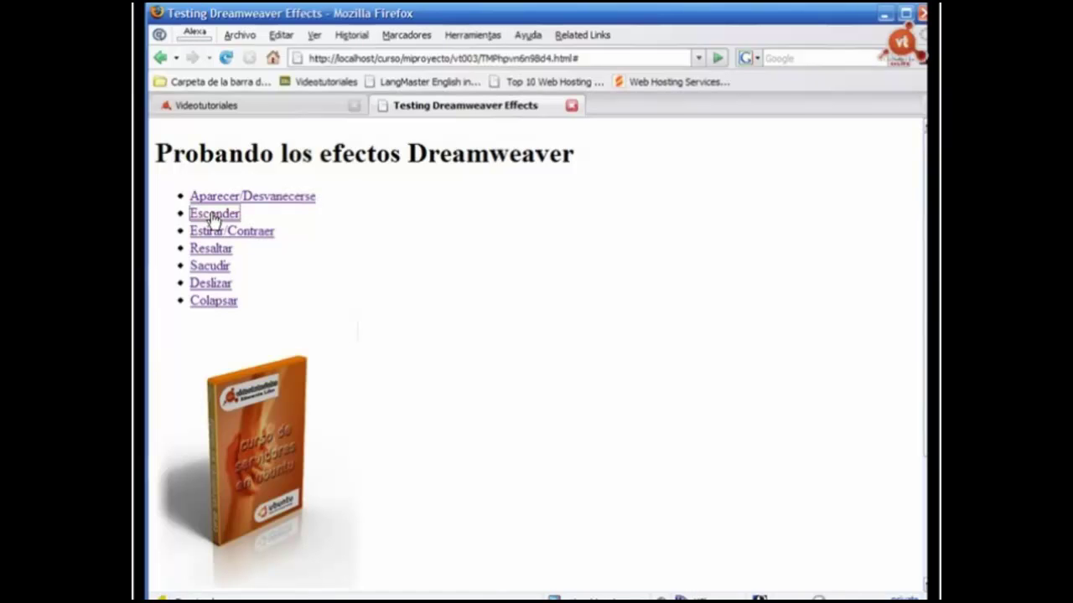
left_click(215, 220)
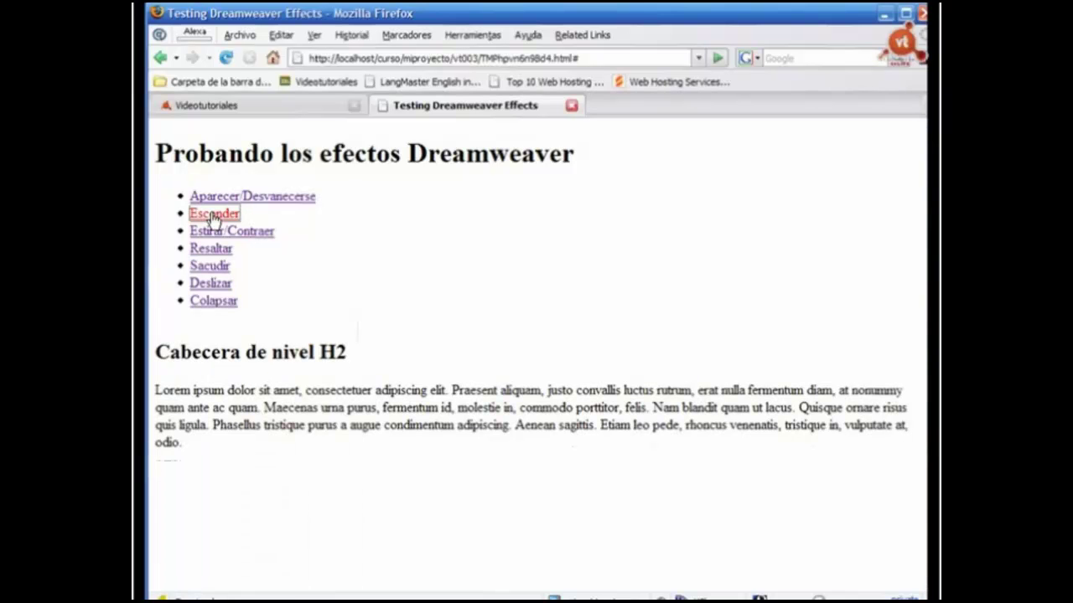
left_click(214, 217)
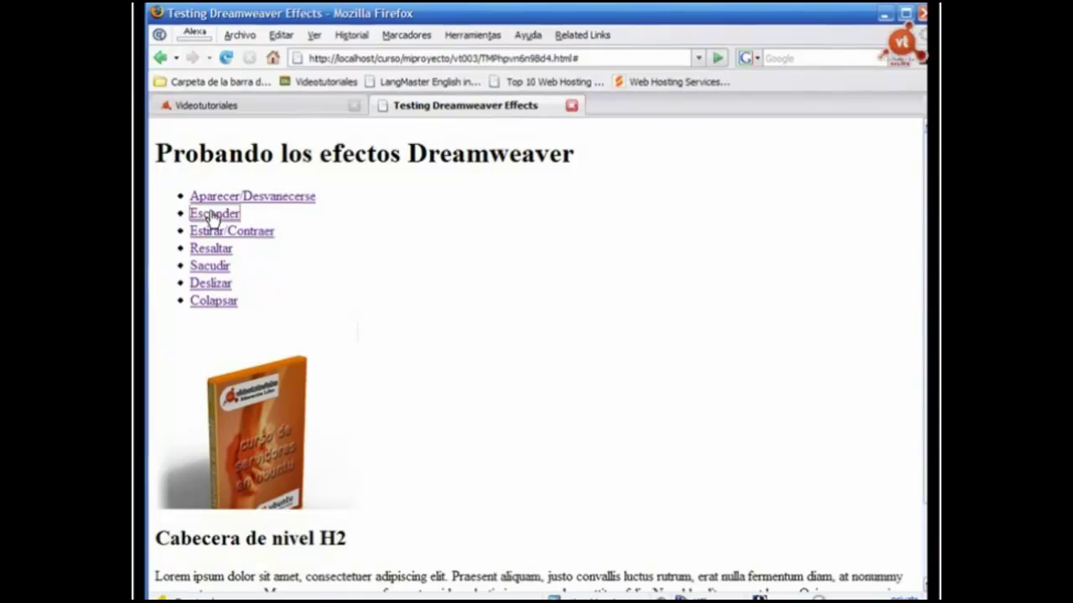
left_click(213, 219)
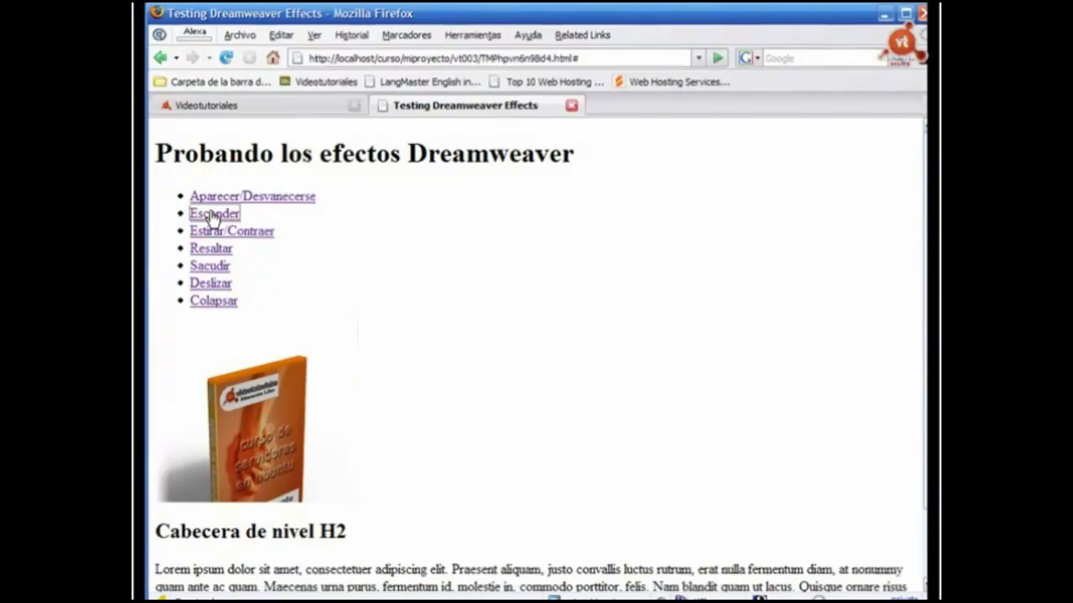
- Return to Dreamweaver and start adding a Grow/Shrink effect to the Estirar/Contraer link, with img "ubuntu" as its target element
key("alt+Tab")
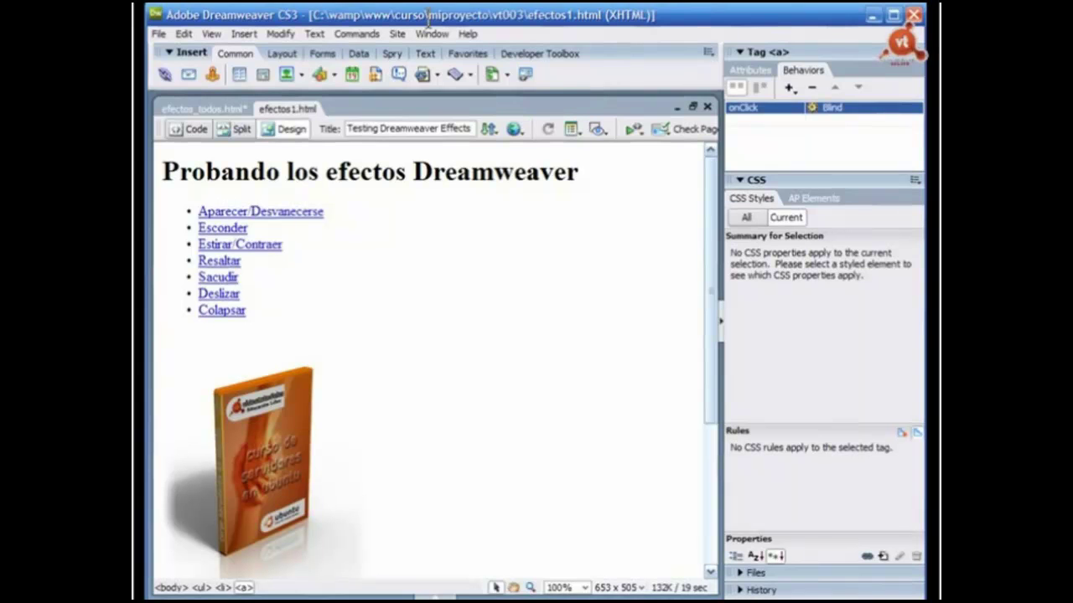
left_click(223, 244)
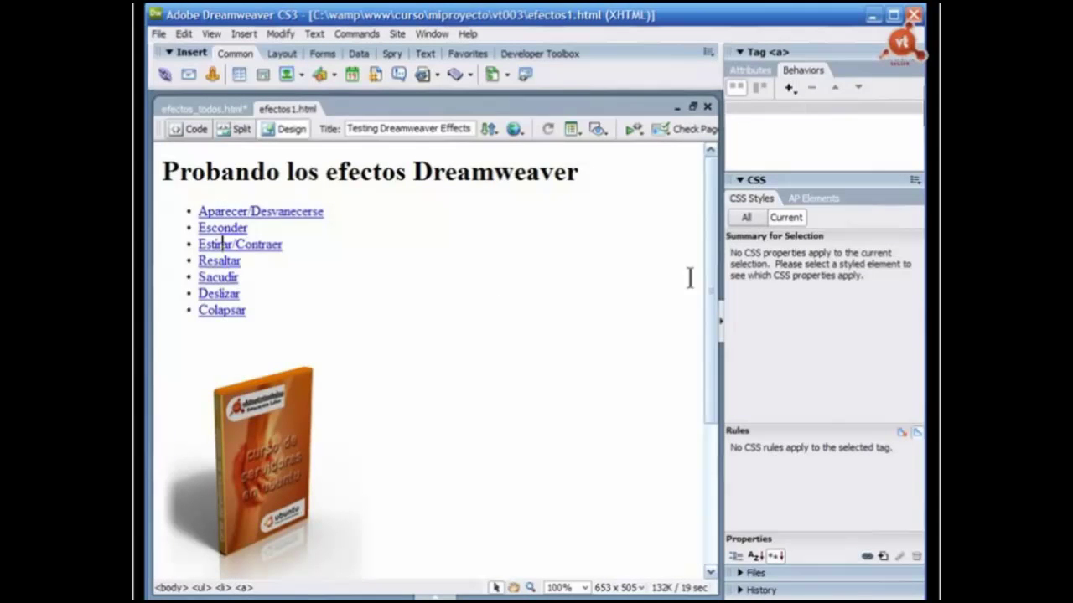
left_click(790, 89)
mouse_move(809, 166)
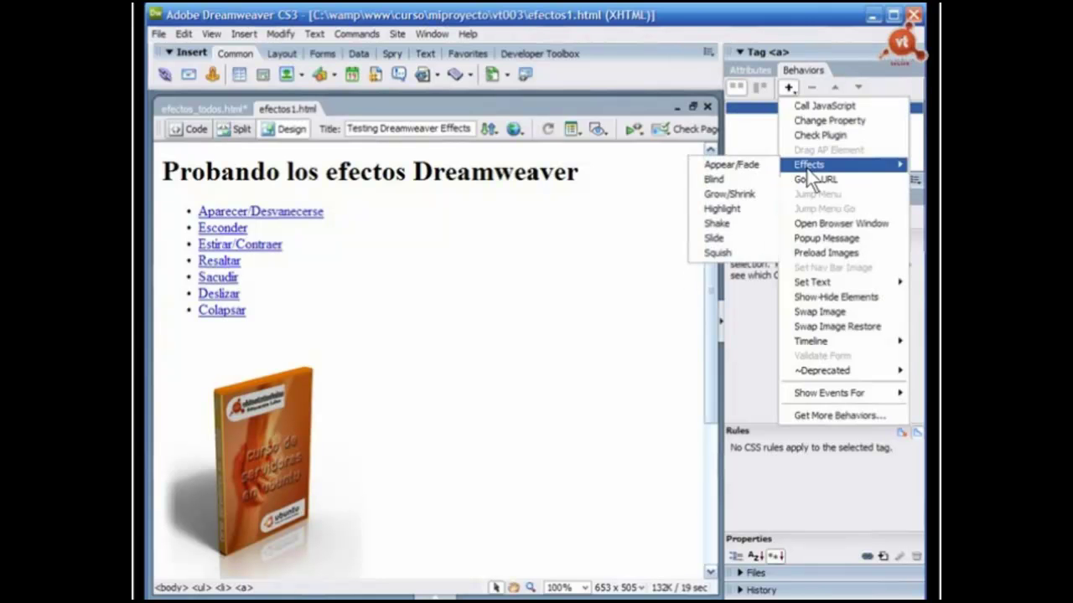
left_click(731, 194)
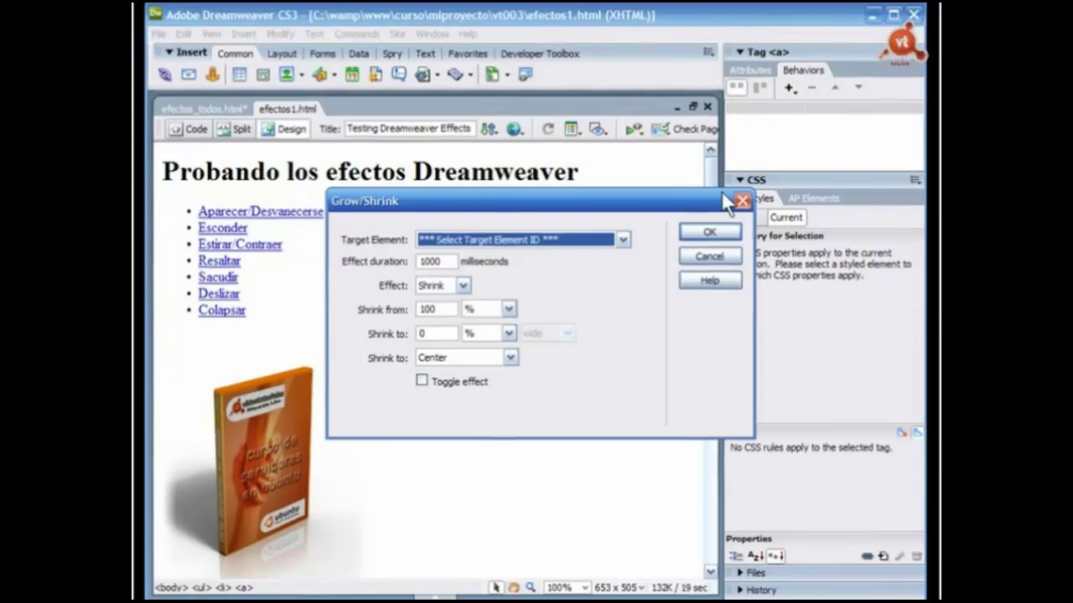
left_click(614, 236)
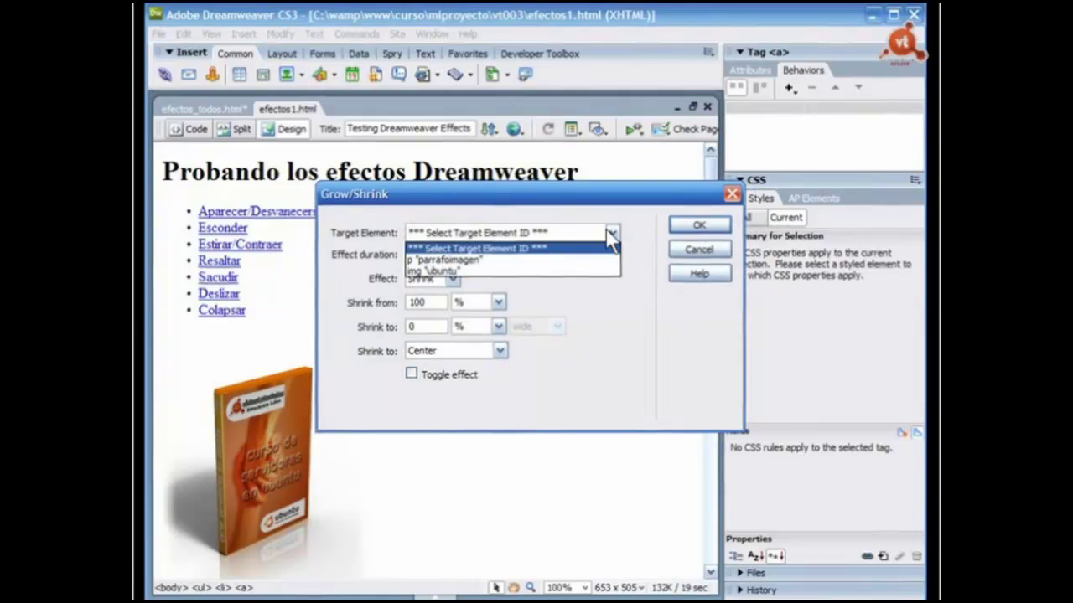
left_click(432, 267)
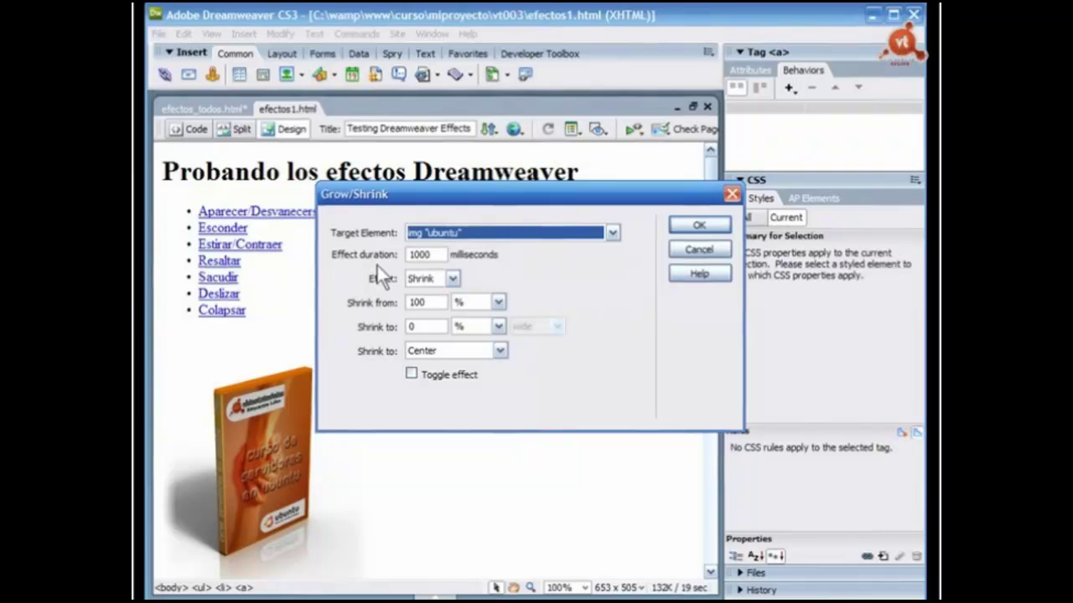
- Keep the effect as Shrink, enable Toggle effect, set it to shrink to the Top Left Corner, and apply the behavior
left_click(451, 278)
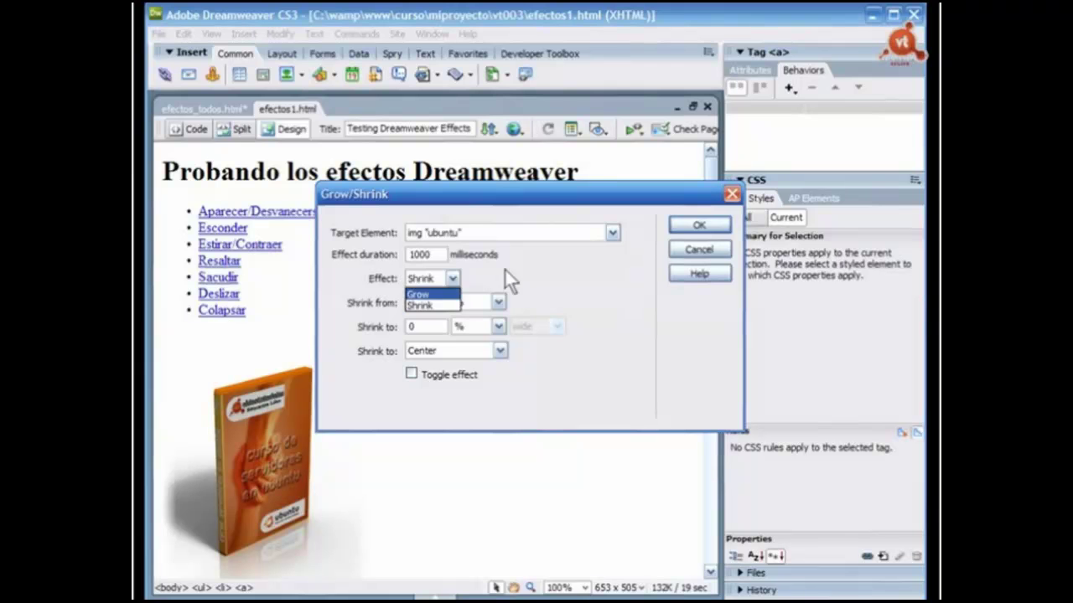
left_click(441, 307)
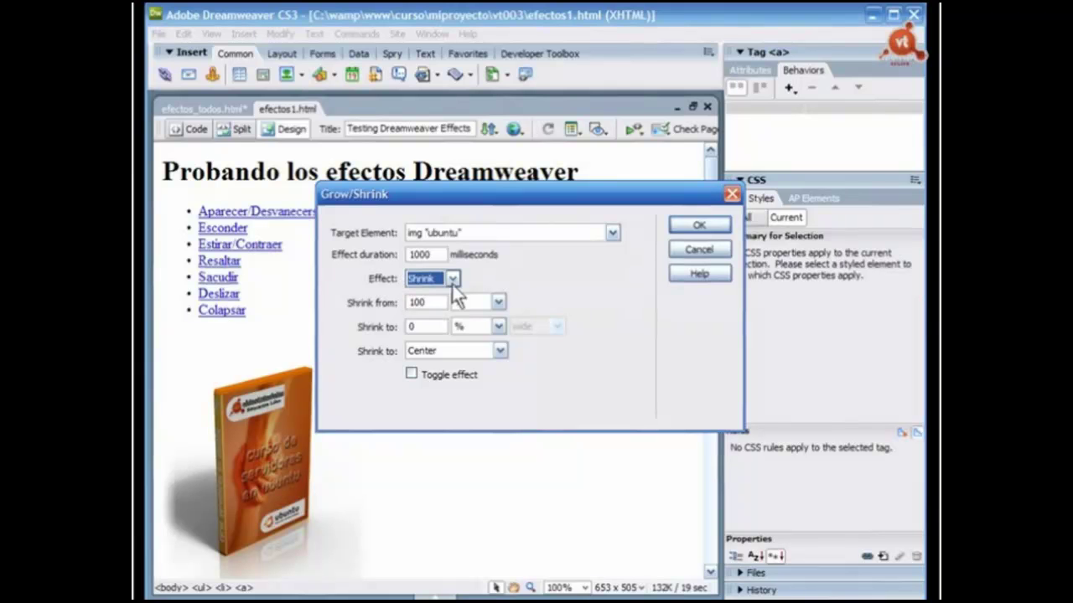
left_click(411, 375)
left_click(412, 374)
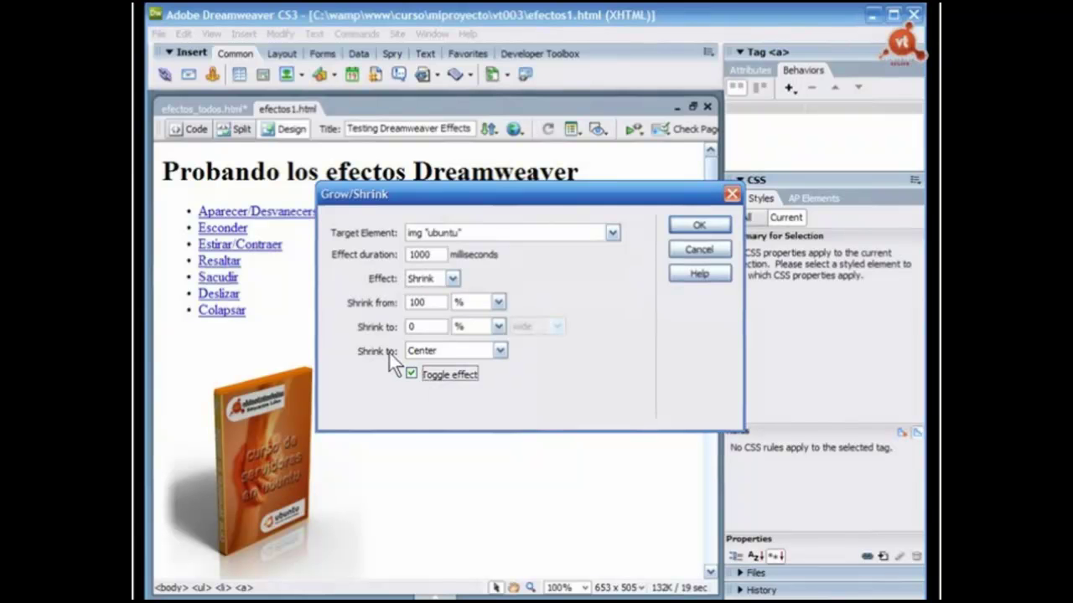
left_click(499, 351)
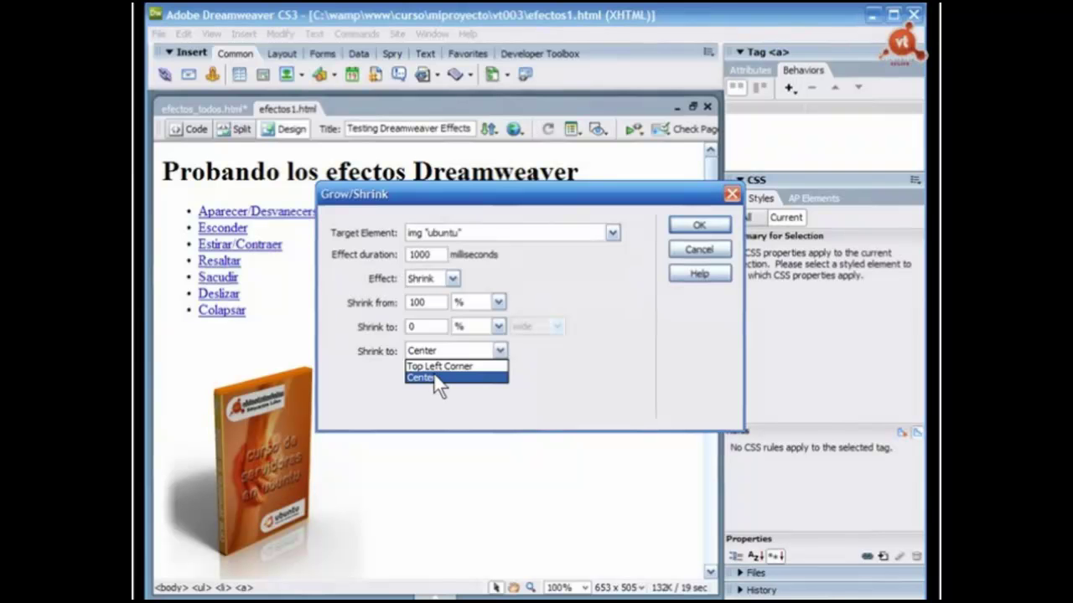
key("Up")
left_click(443, 367)
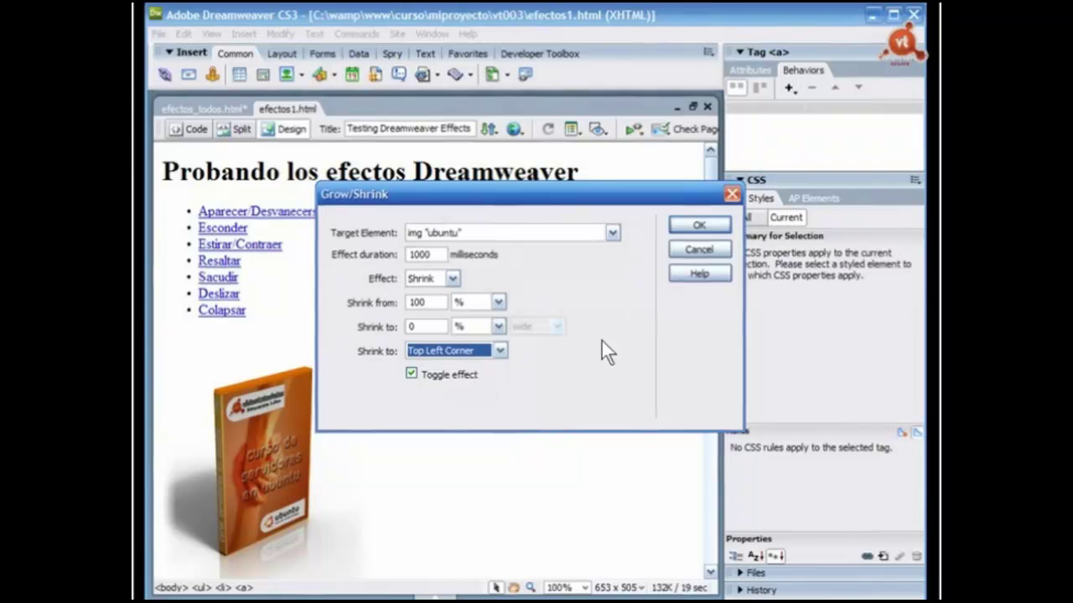
left_click(699, 224)
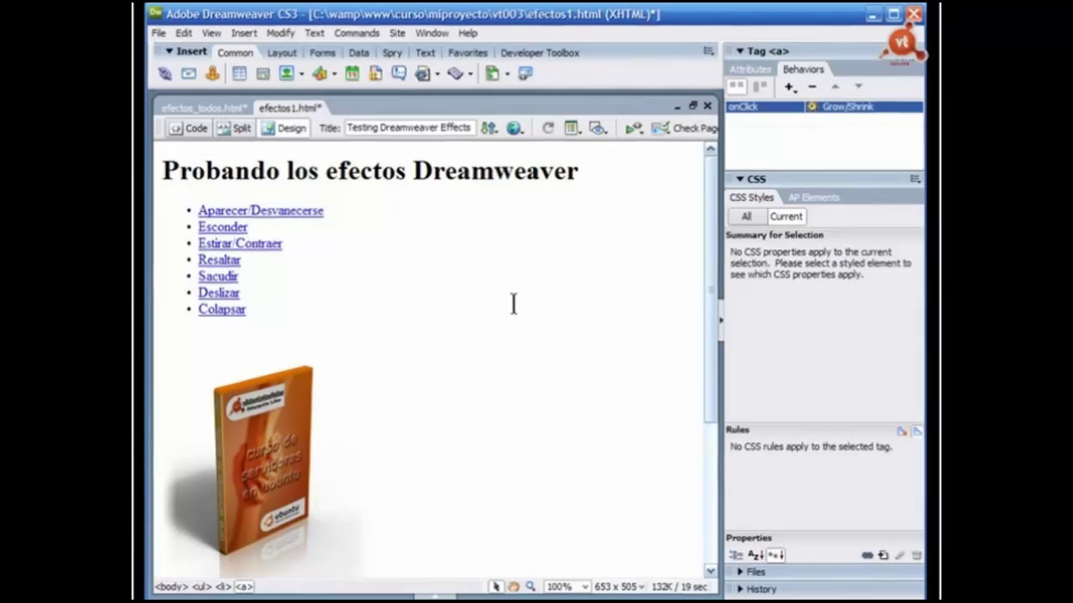
- Save the page, preview it in Firefox, and repeatedly test the Estirar/Contraer link's toggling shrink effect on the image
key("ctrl+s")
key("F12")
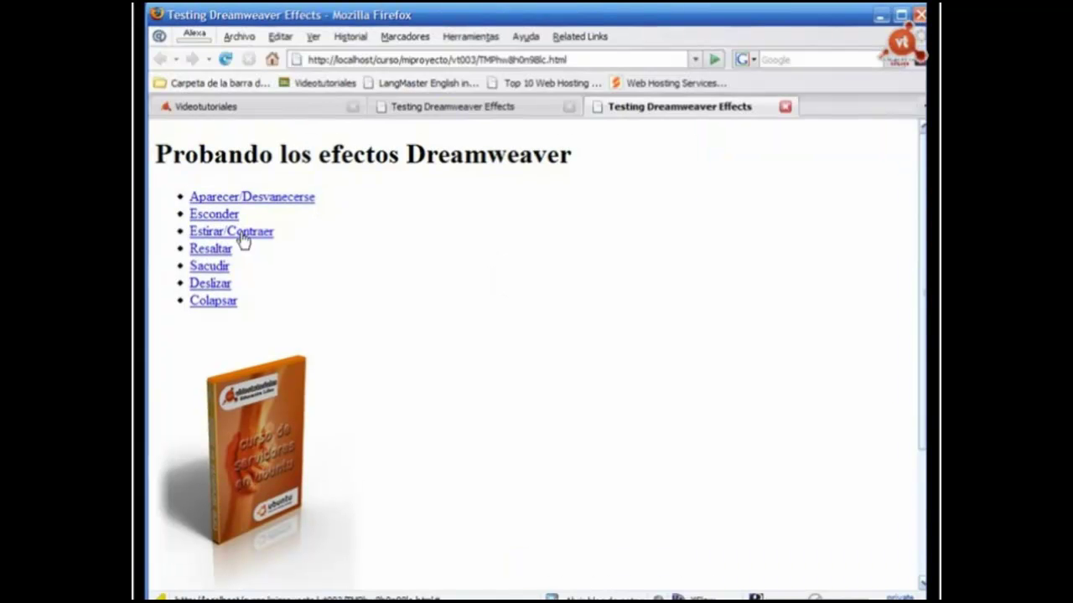
left_click(242, 241)
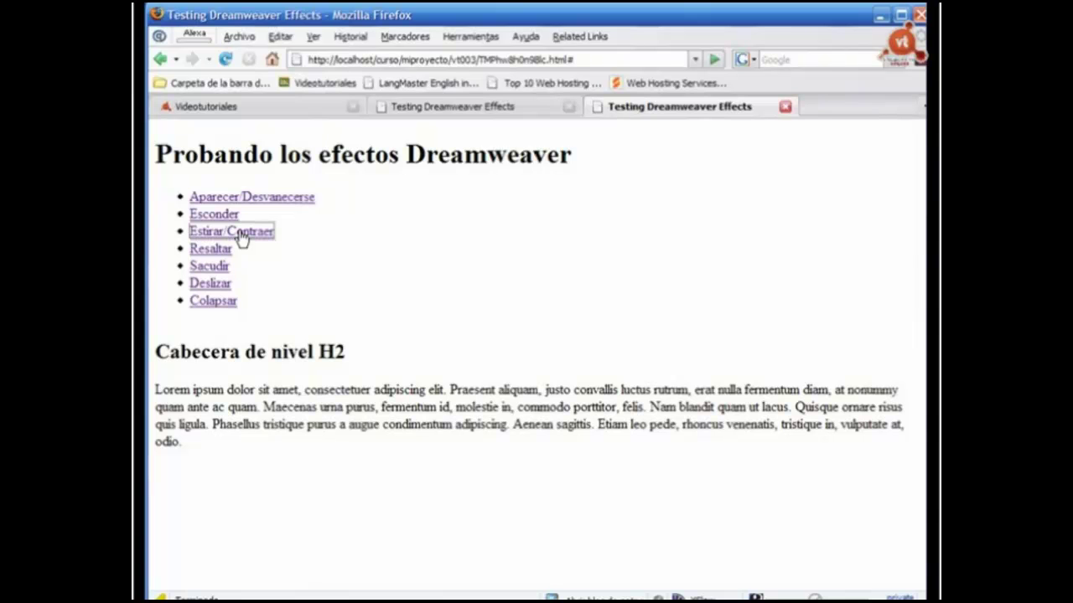
left_click(242, 238)
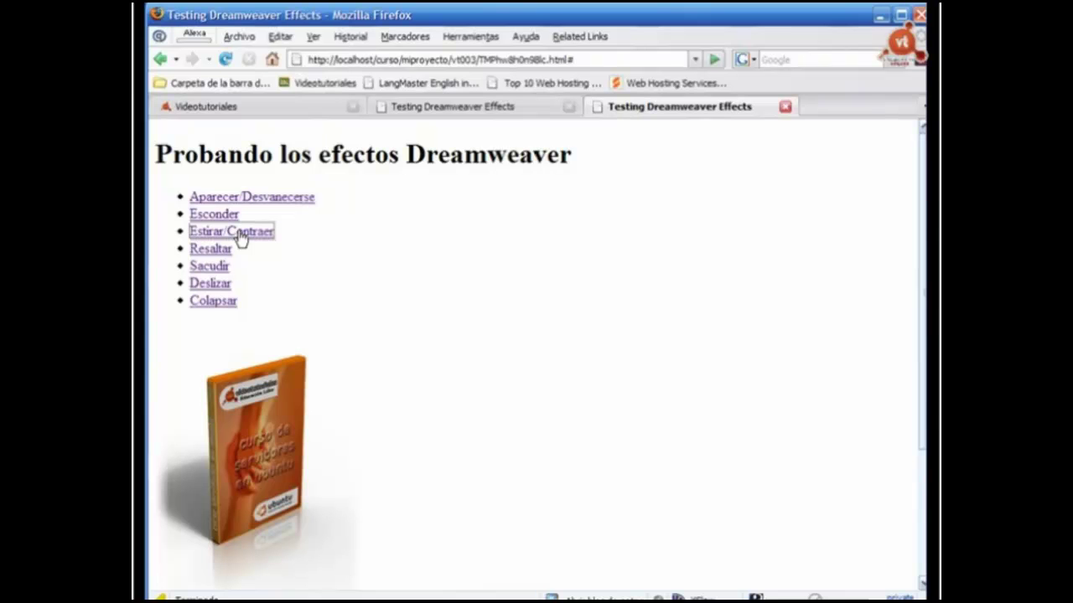
left_click(242, 239)
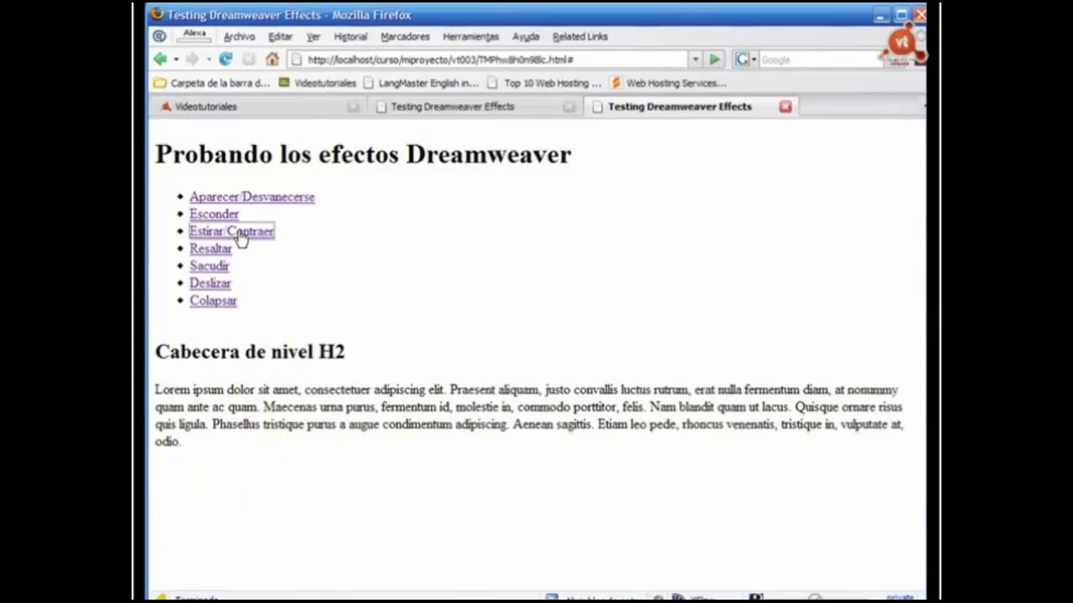
left_click(242, 239)
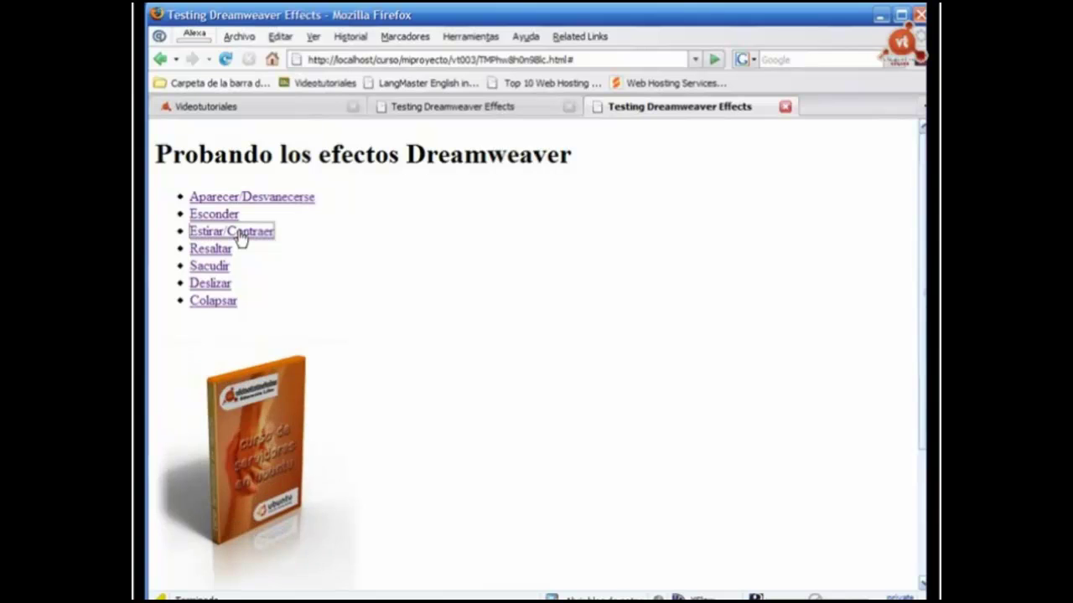
left_click(242, 239)
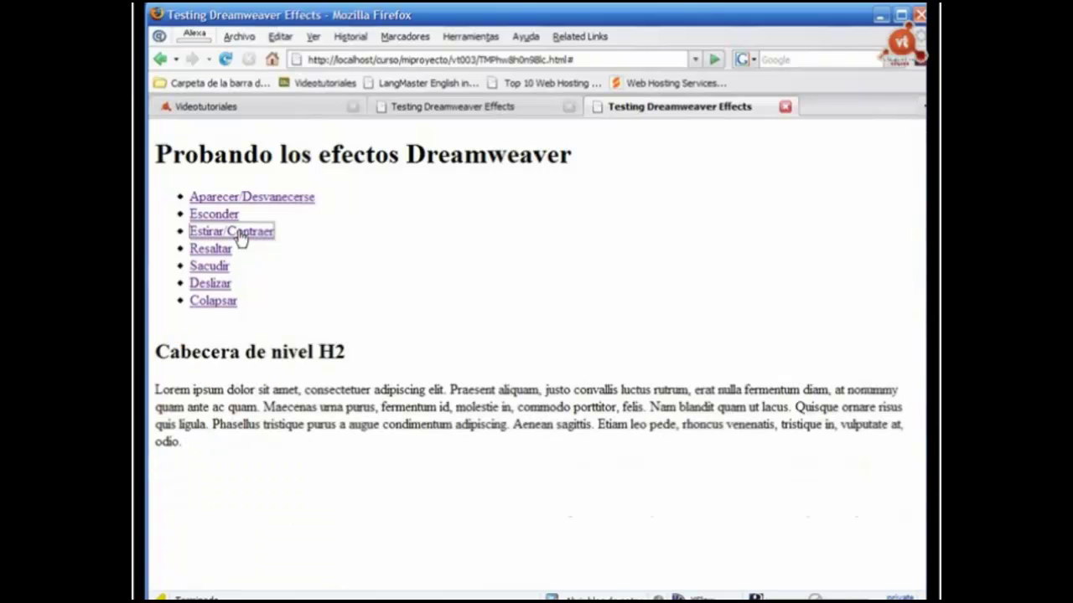
left_click(241, 239)
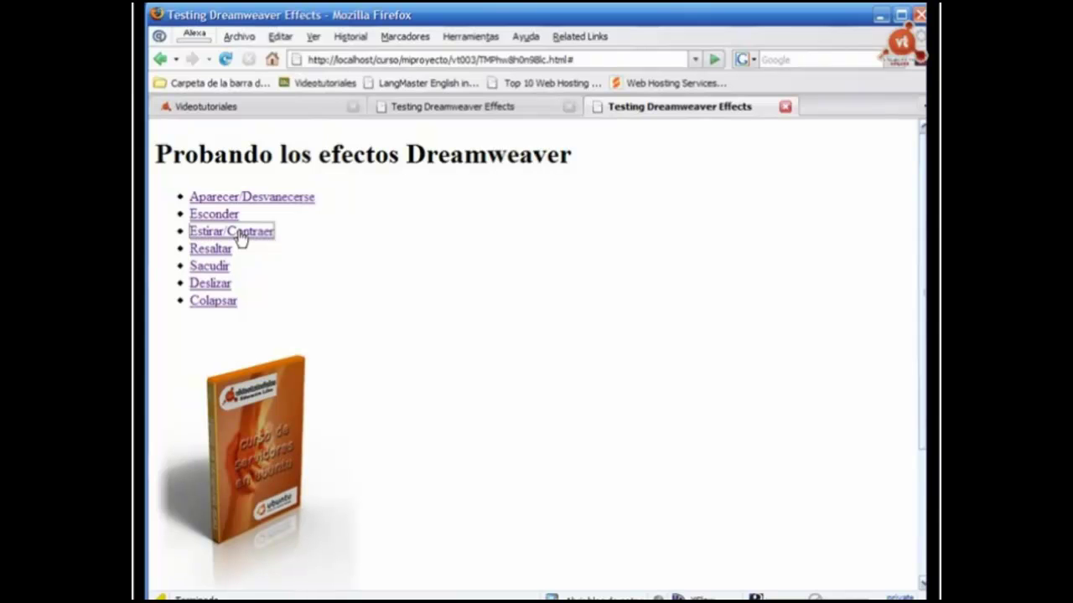
left_click(240, 239)
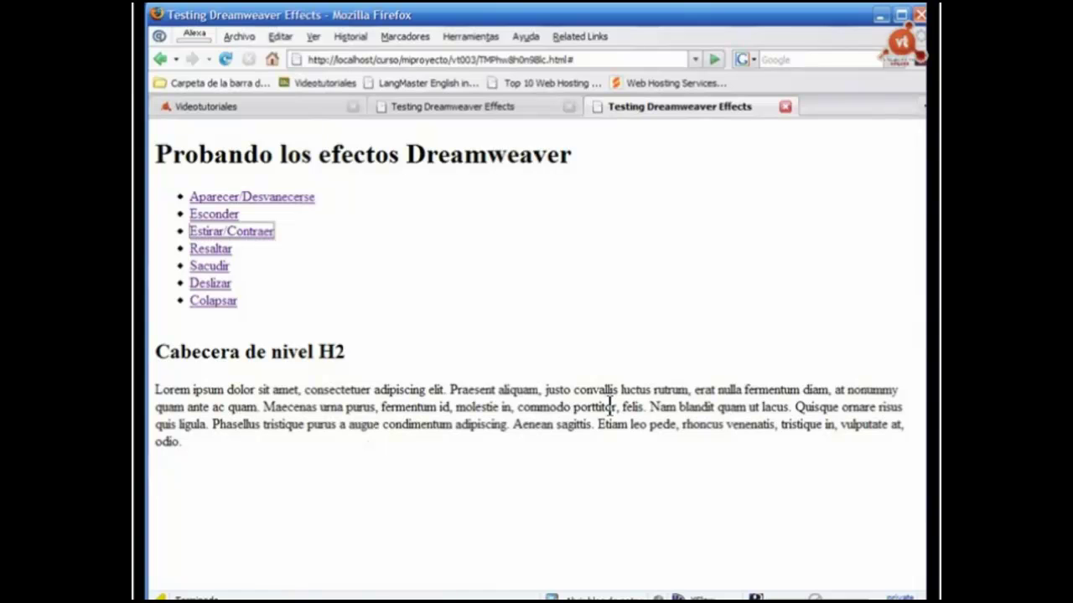
left_click(233, 238)
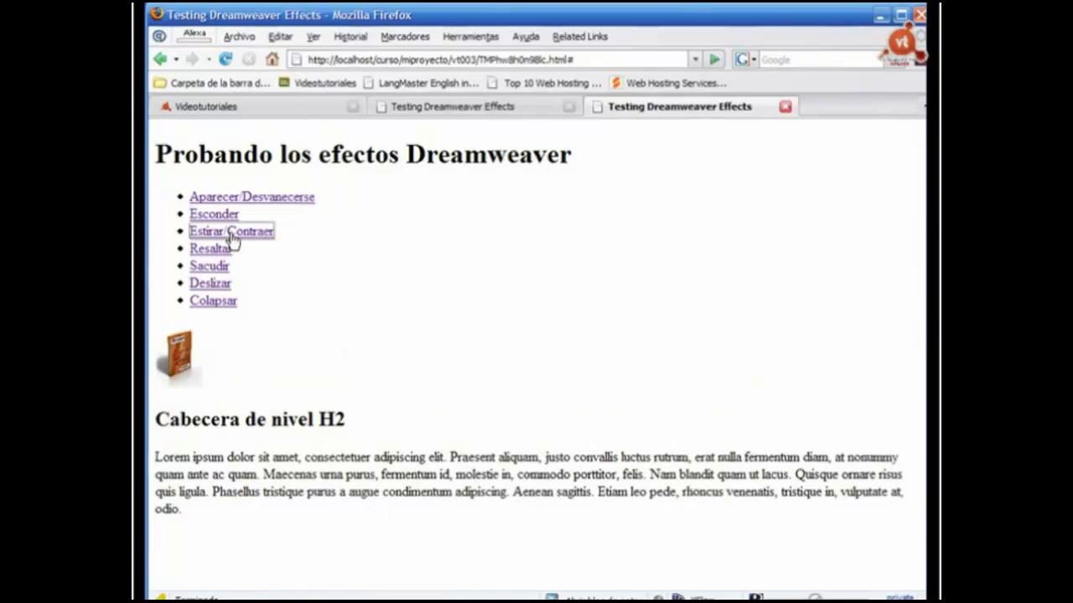
left_click(223, 236)
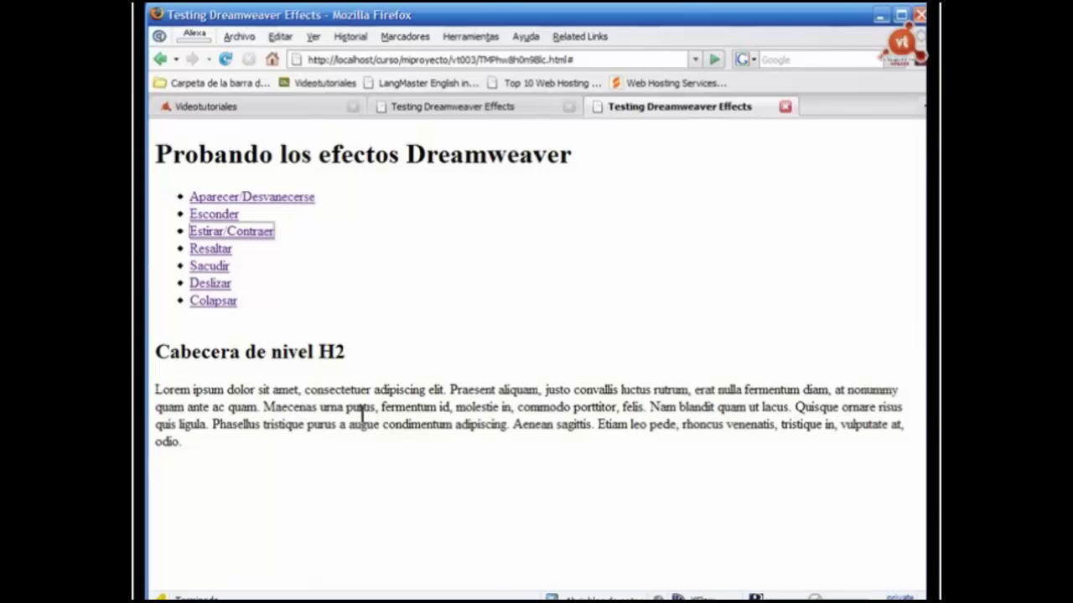
left_click(216, 235)
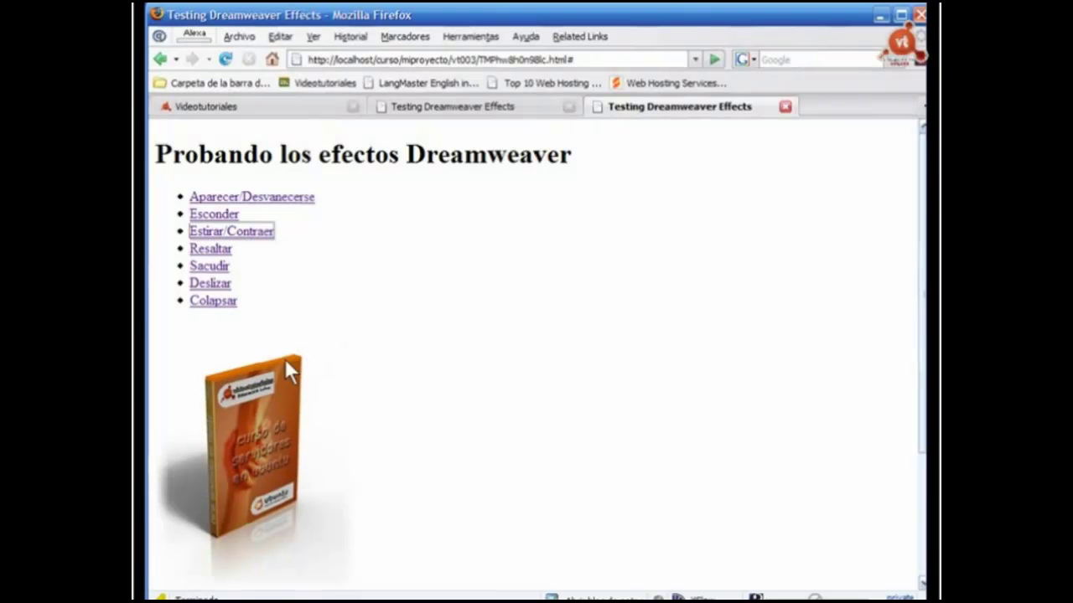
left_click(285, 359)
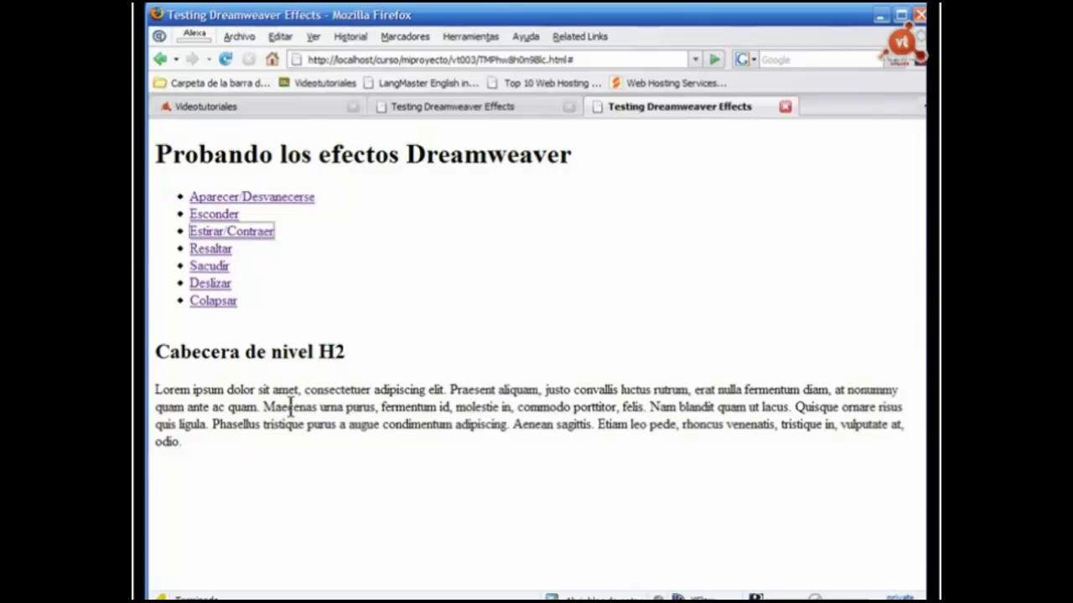
left_click(211, 233)
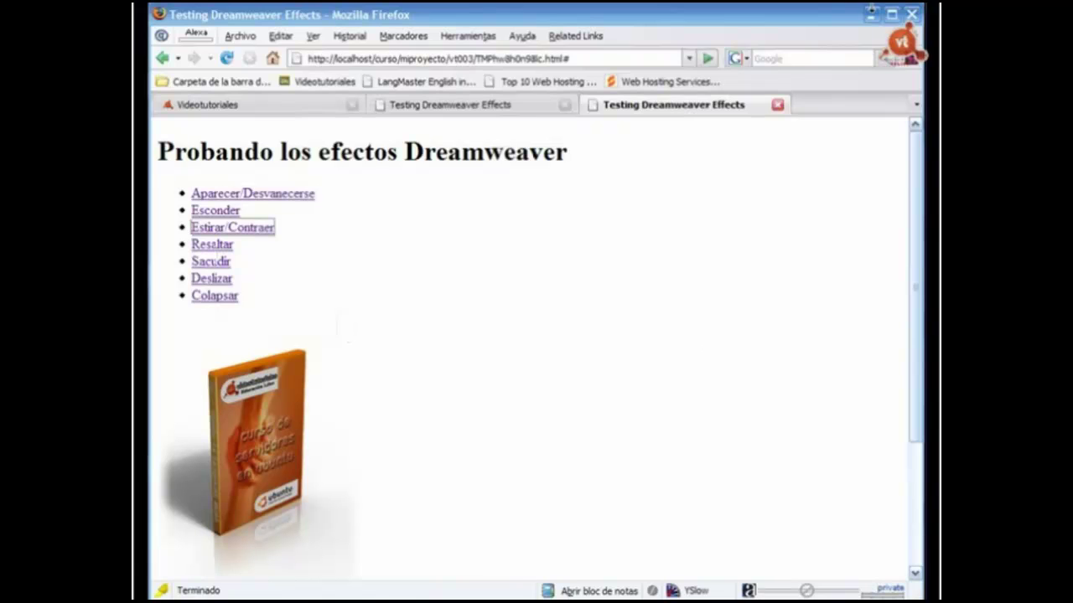
- Return to Dreamweaver and add a Highlight effect to the Resaltar link, targeting h1 "tituloPagina" with the default duration and colors
left_click(871, 14)
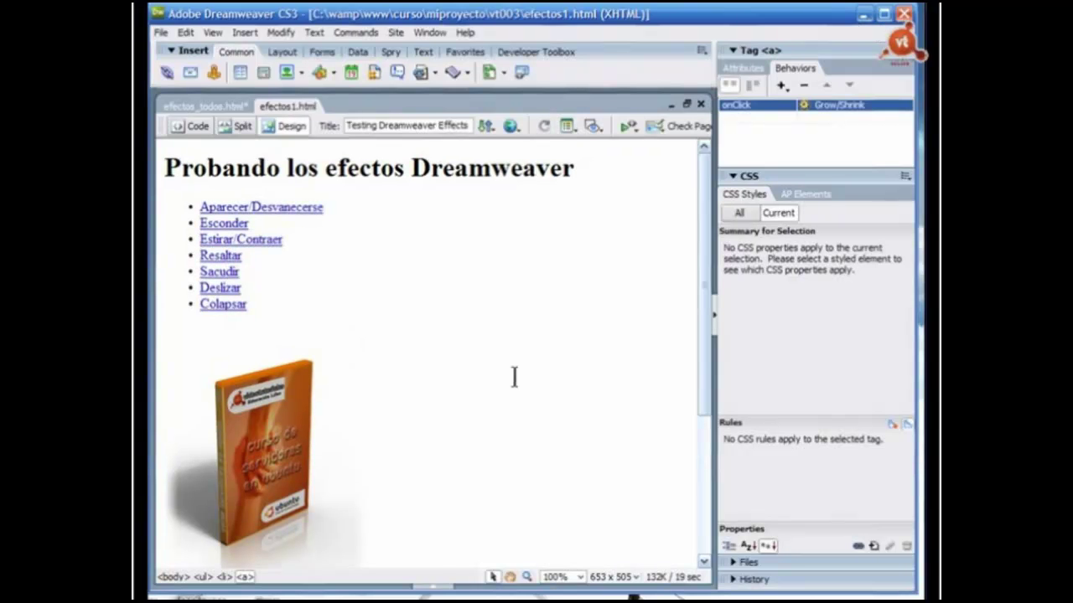
left_click(216, 256)
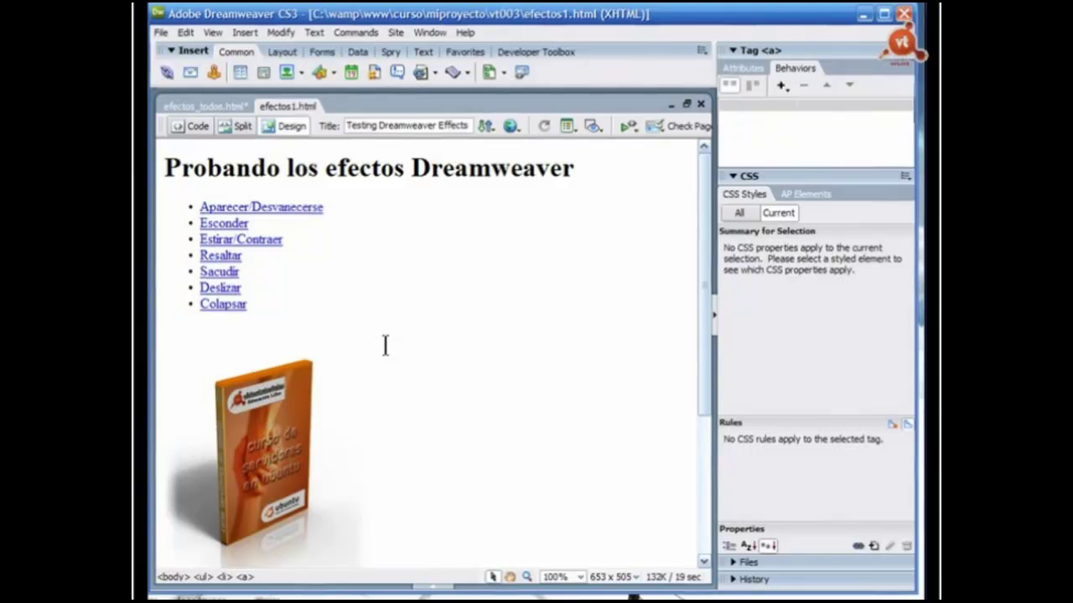
left_click(361, 167)
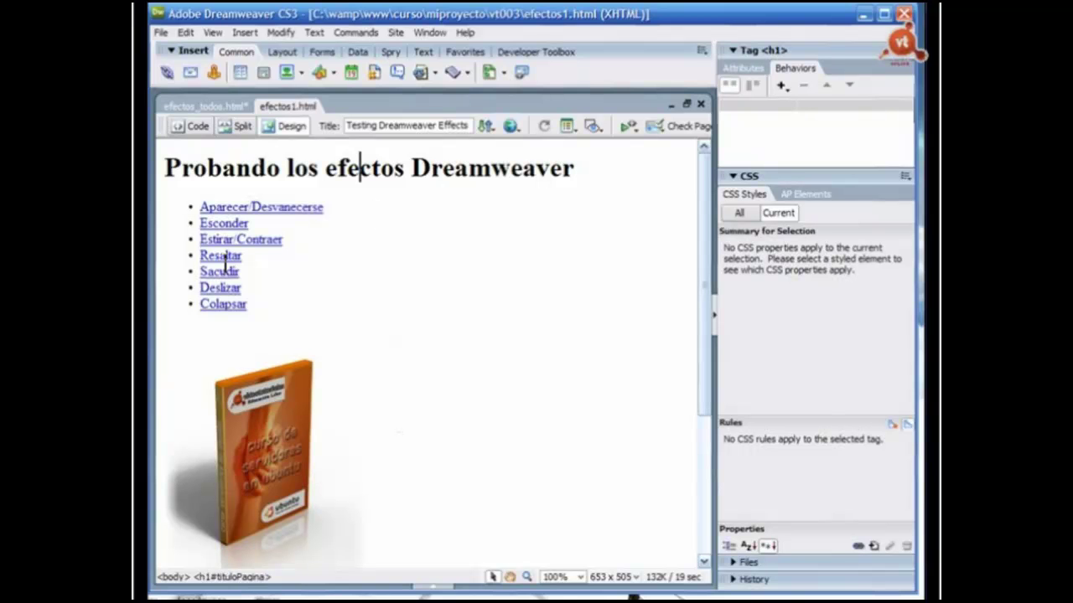
left_click(223, 263)
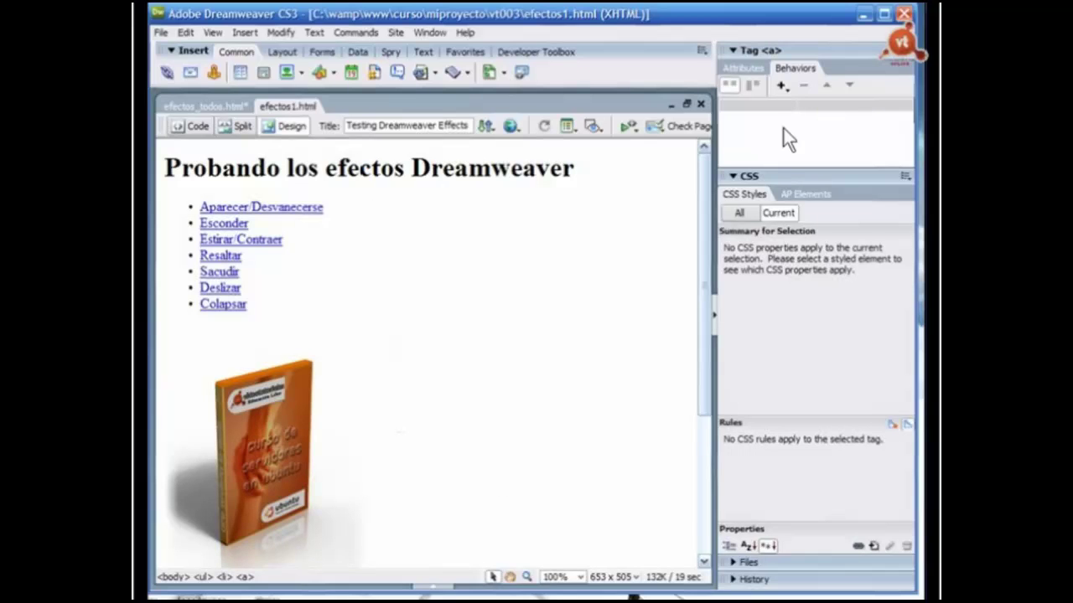
left_click(782, 86)
mouse_move(777, 166)
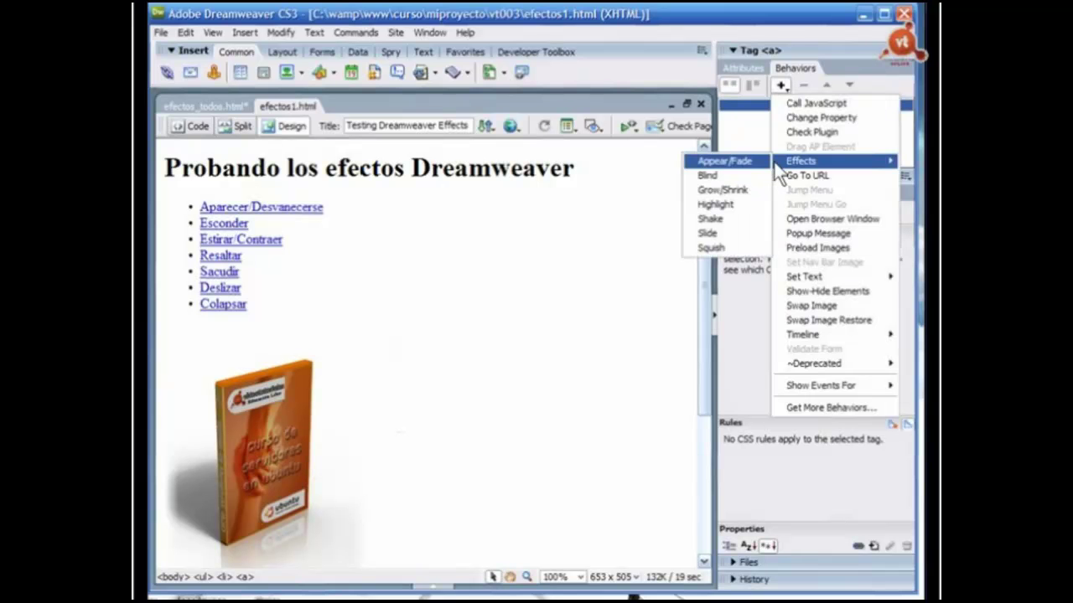
left_click(714, 206)
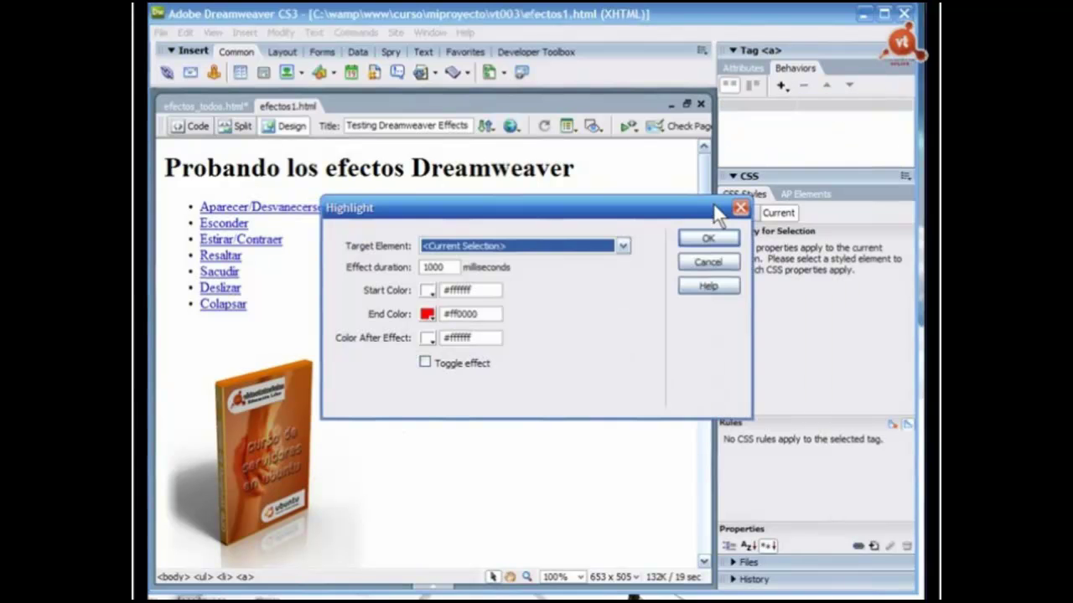
left_click_drag(516, 205, 457, 185)
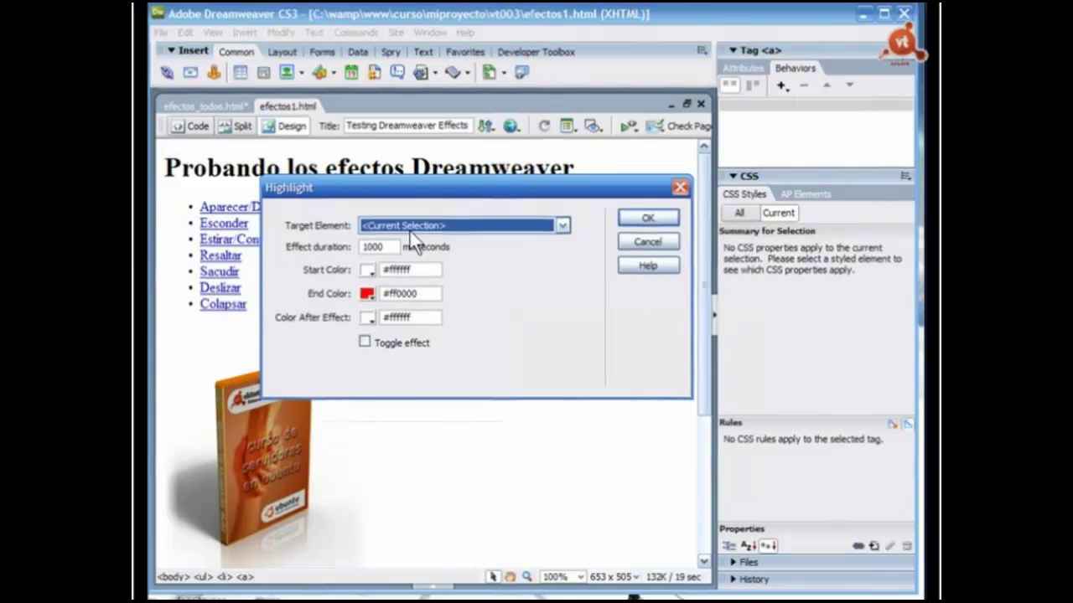
left_click(562, 226)
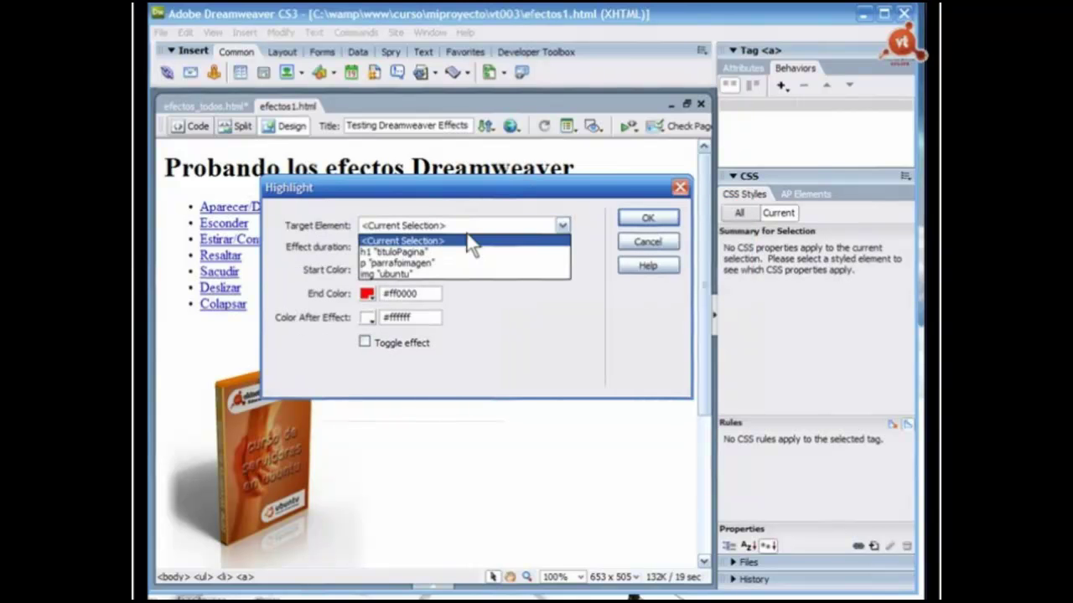
left_click(395, 249)
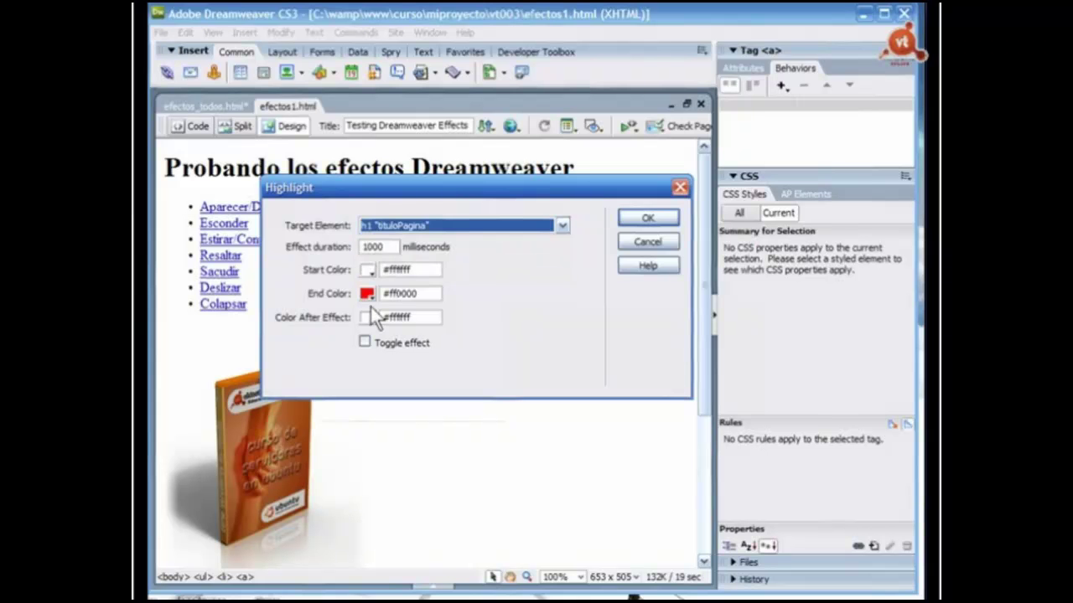
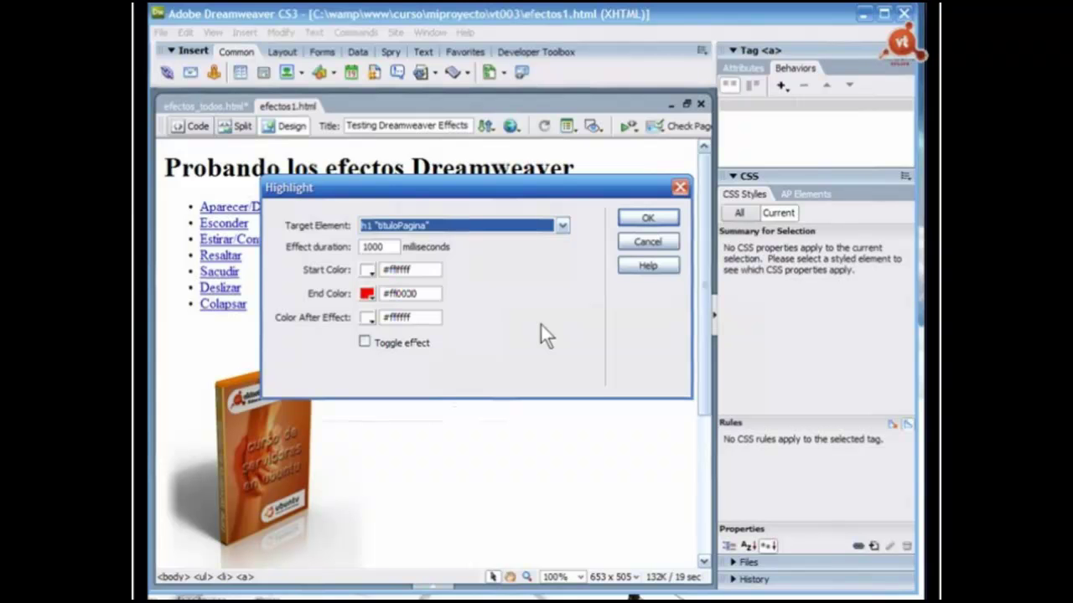
left_click(647, 219)
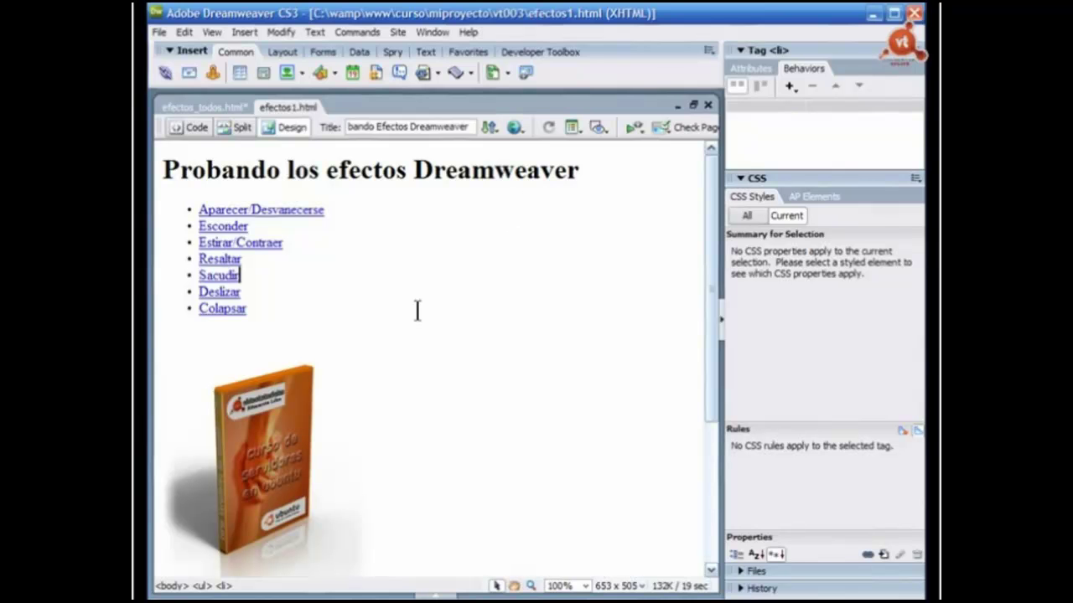
- Add a Shake effect to the Sacudir link with img "ubuntu" as its target element
left_click(219, 276)
left_click(791, 87)
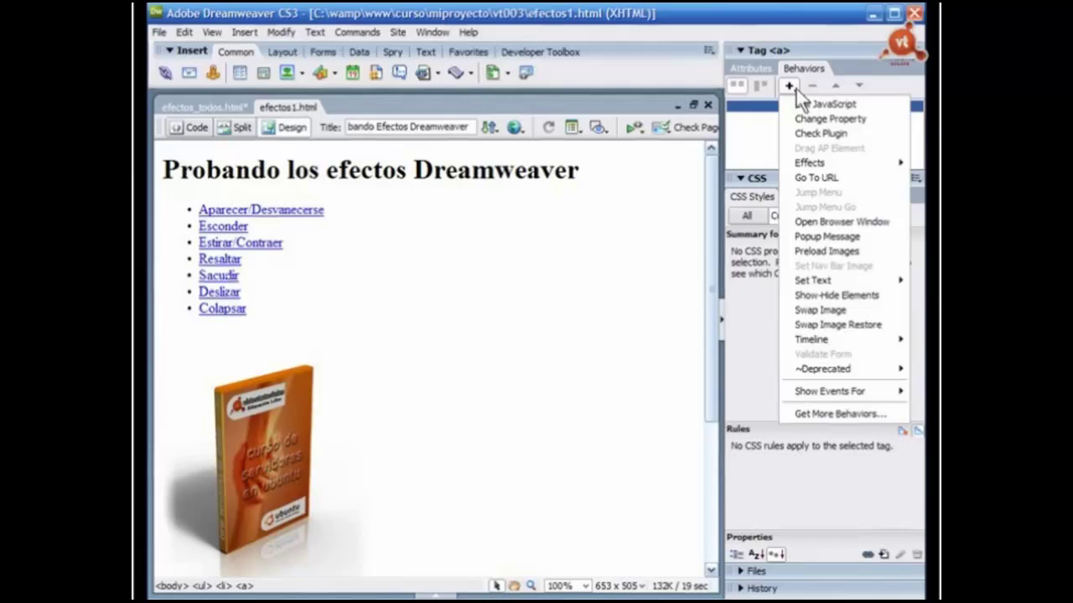
mouse_move(803, 163)
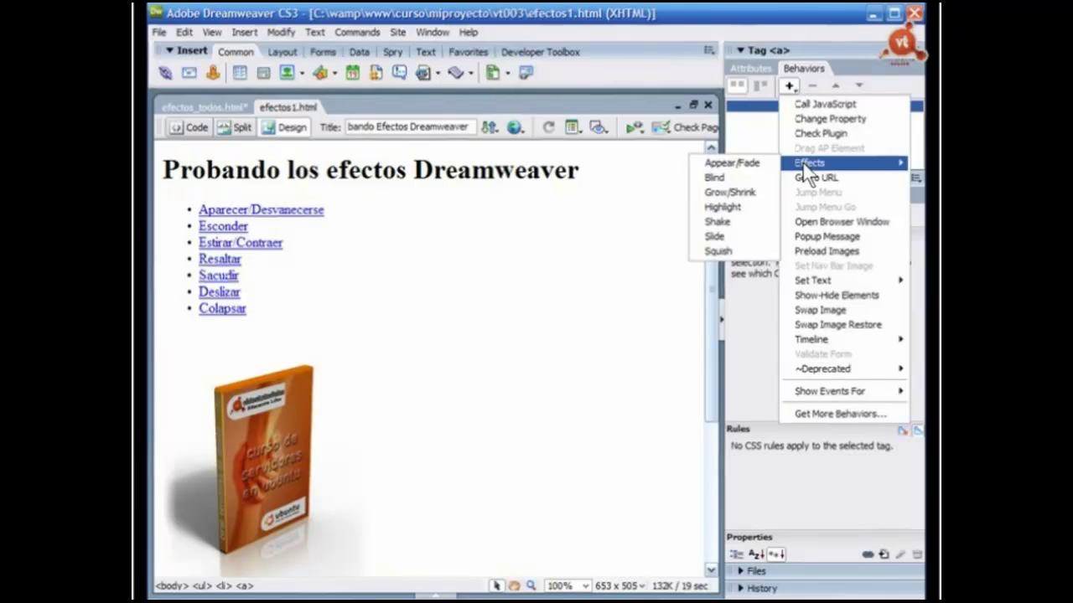
left_click(712, 220)
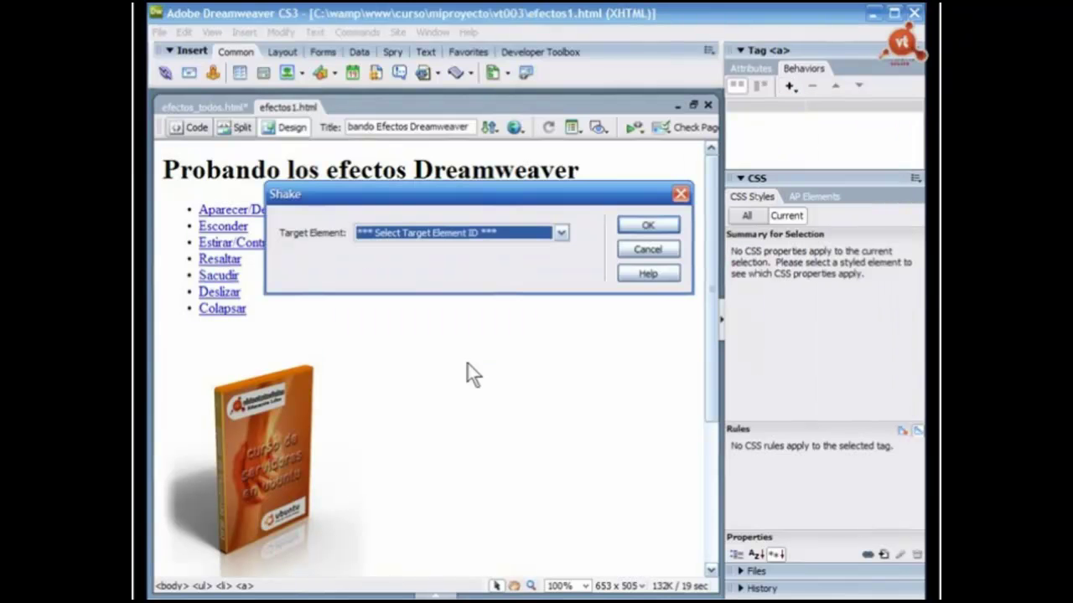
left_click(562, 234)
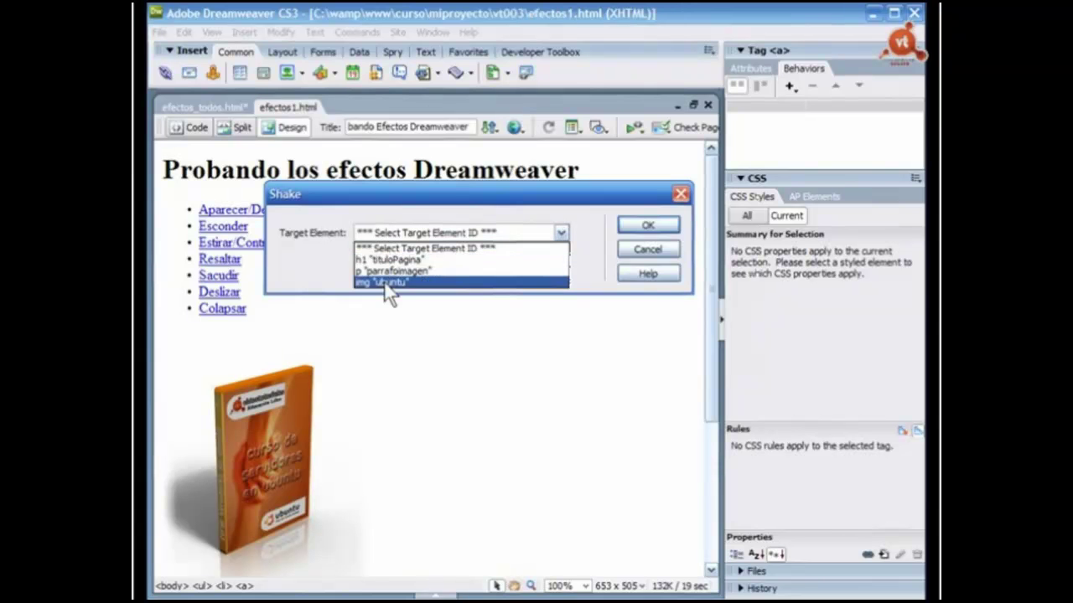
left_click(384, 283)
left_click(567, 235)
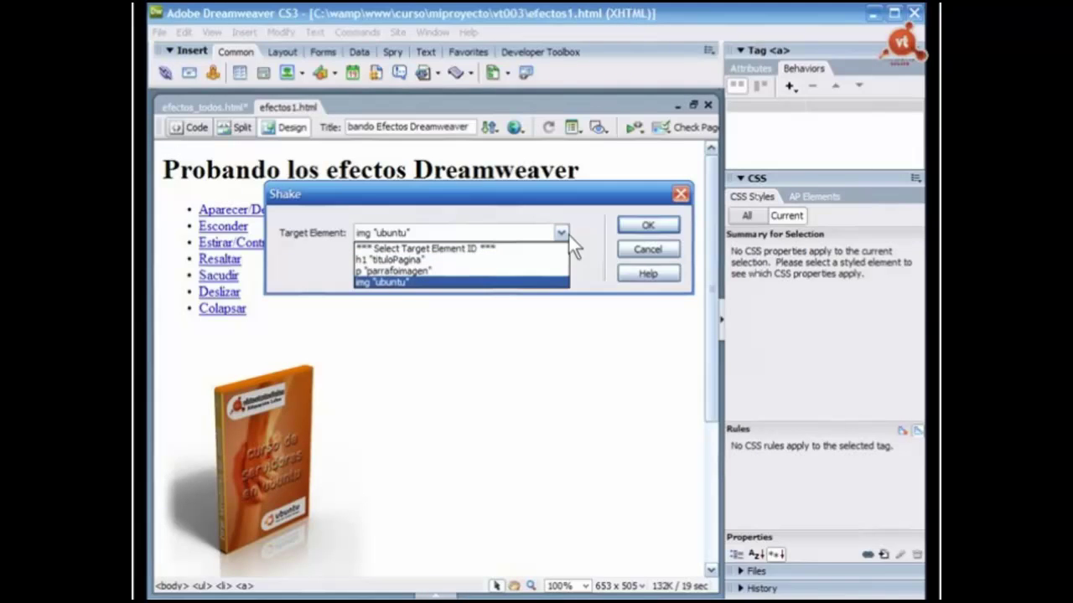
left_click(568, 234)
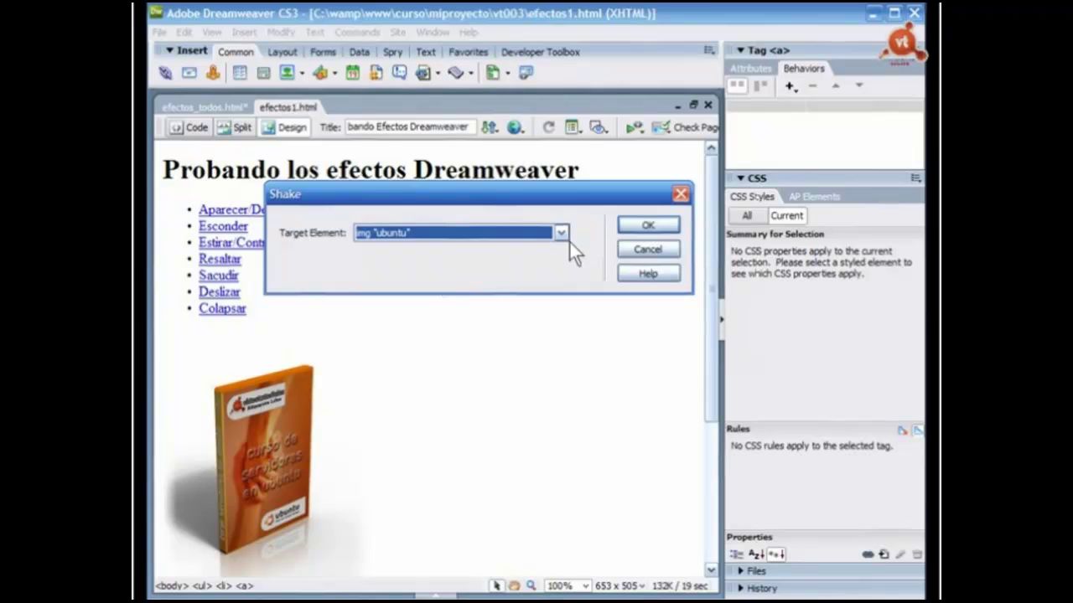
key("Return")
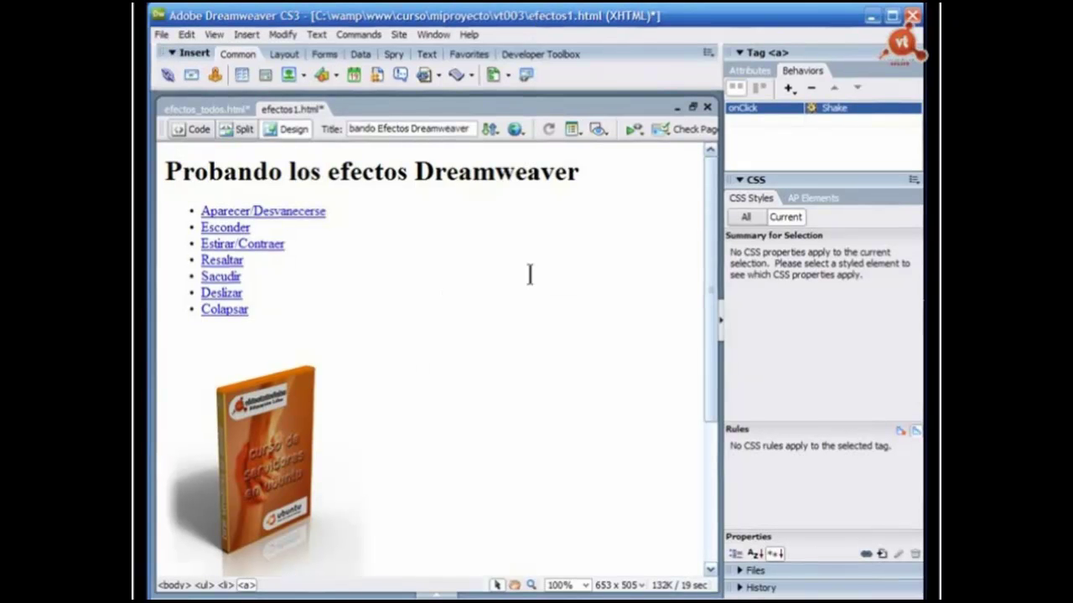
- Save the page, preview it in Firefox, and repeatedly test the Sacudir link's shake effect on the image
key("ctrl+s")
key("F12")
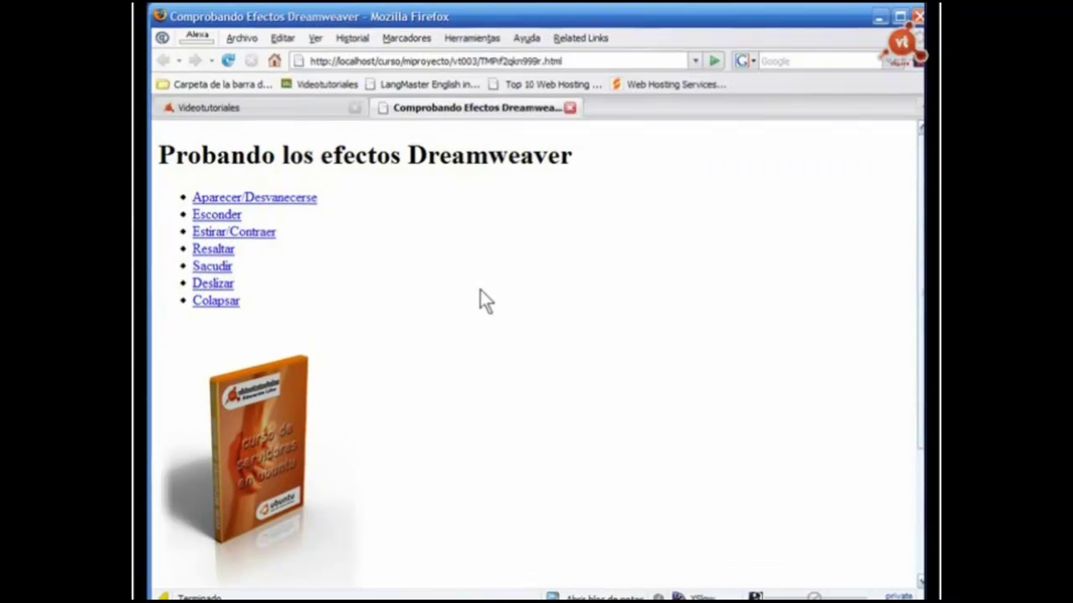
left_click(211, 268)
left_click(212, 268)
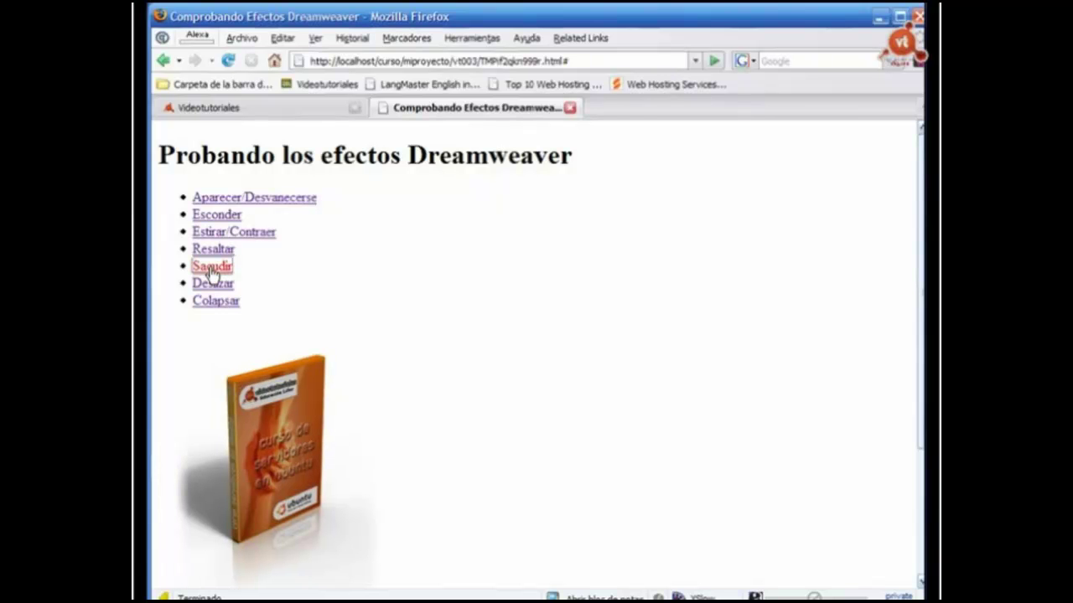
left_click(211, 267)
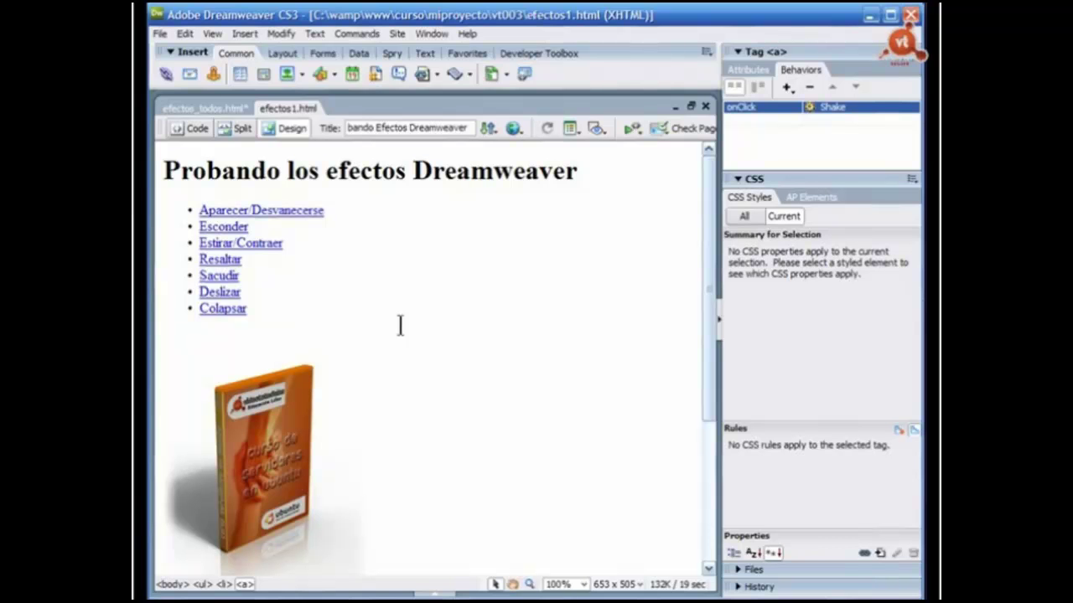
- In Dreamweaver, add a Squish effect to the Colapsar link with img "ubuntu" as its target element
left_click(224, 291)
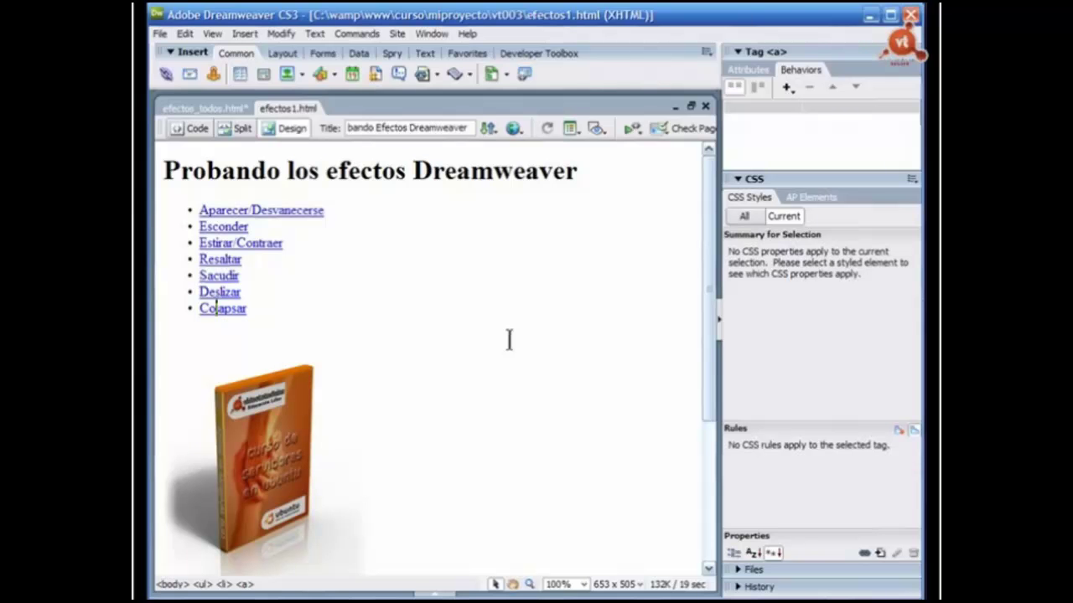
left_click(786, 87)
mouse_move(808, 165)
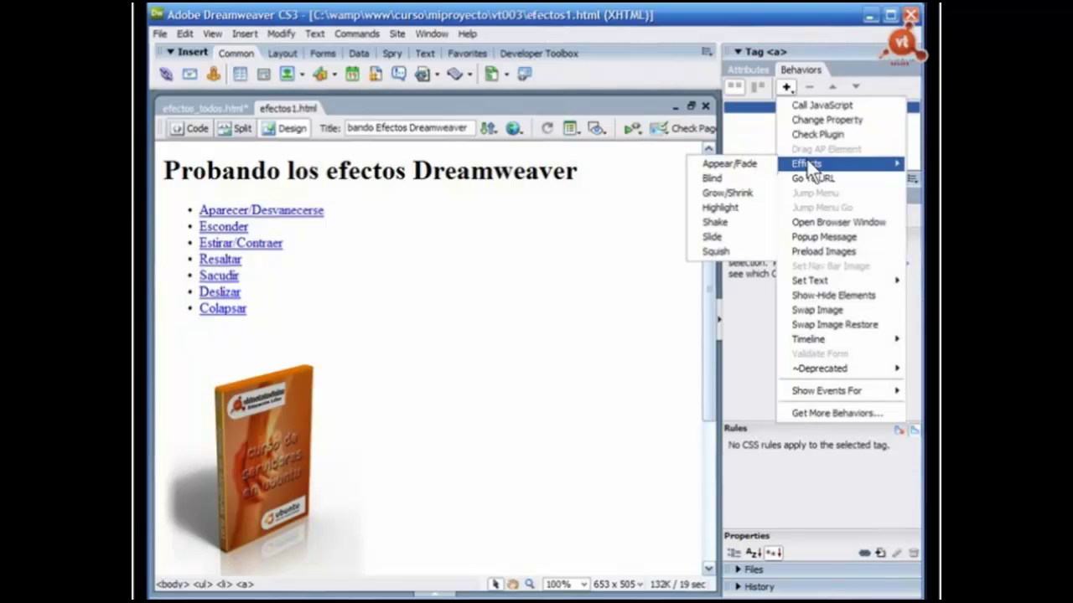
left_click(716, 251)
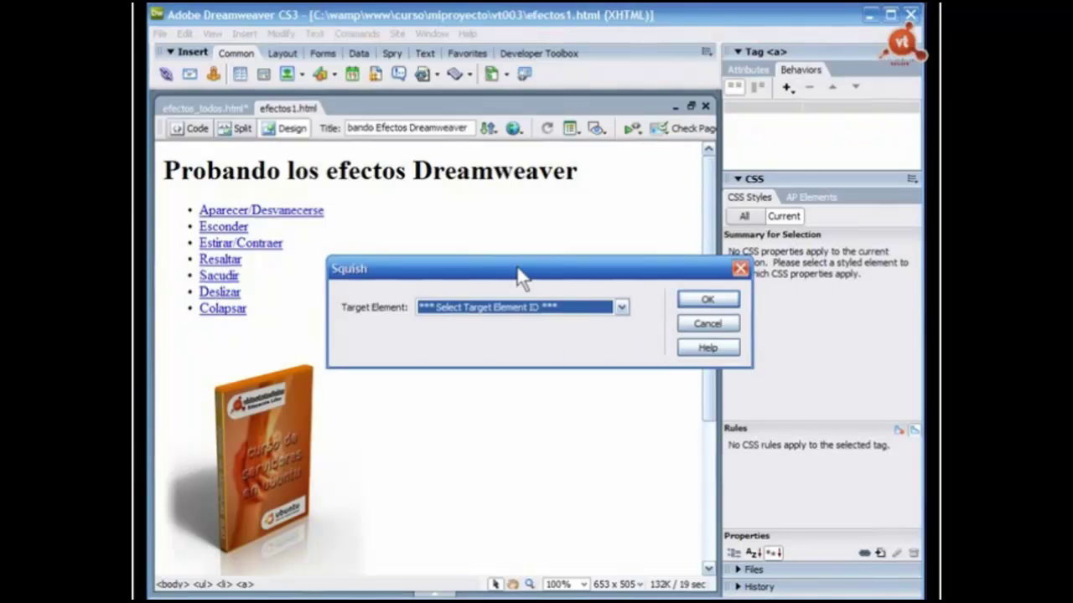
left_click_drag(517, 270, 465, 201)
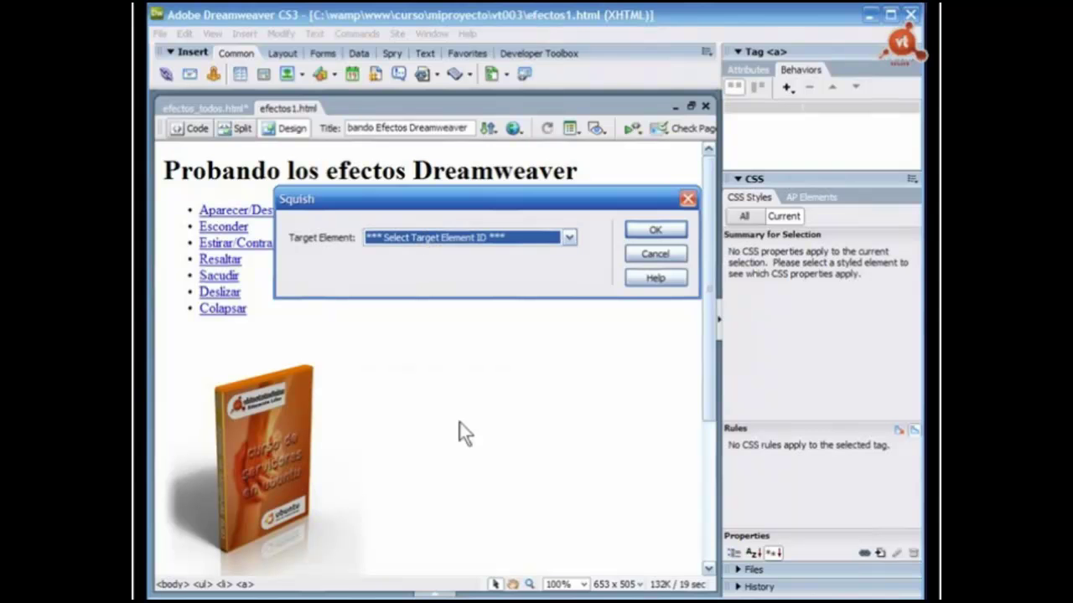
left_click(569, 237)
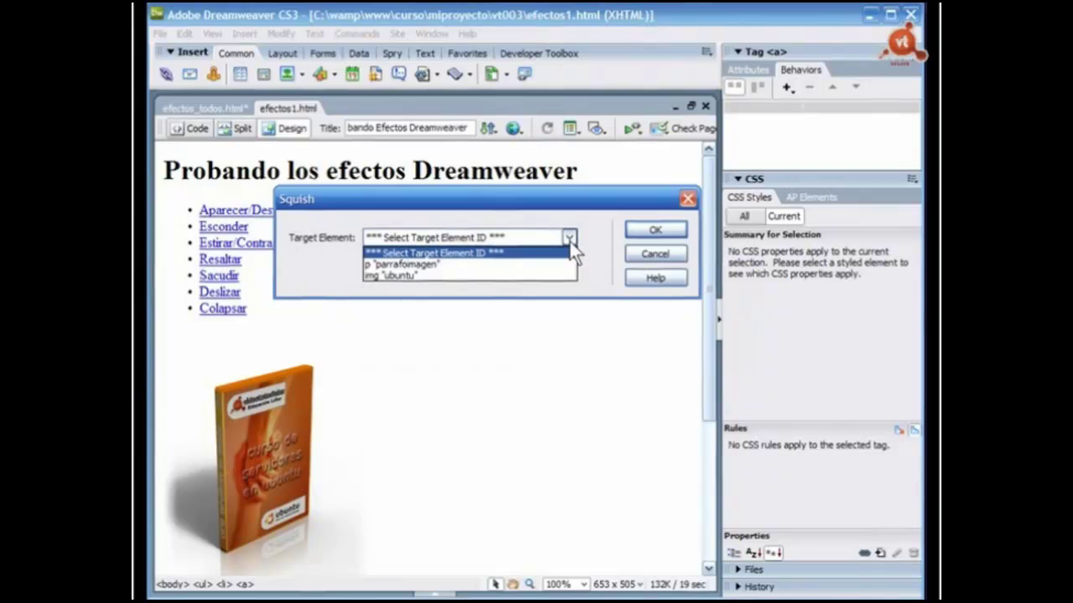
left_click(394, 276)
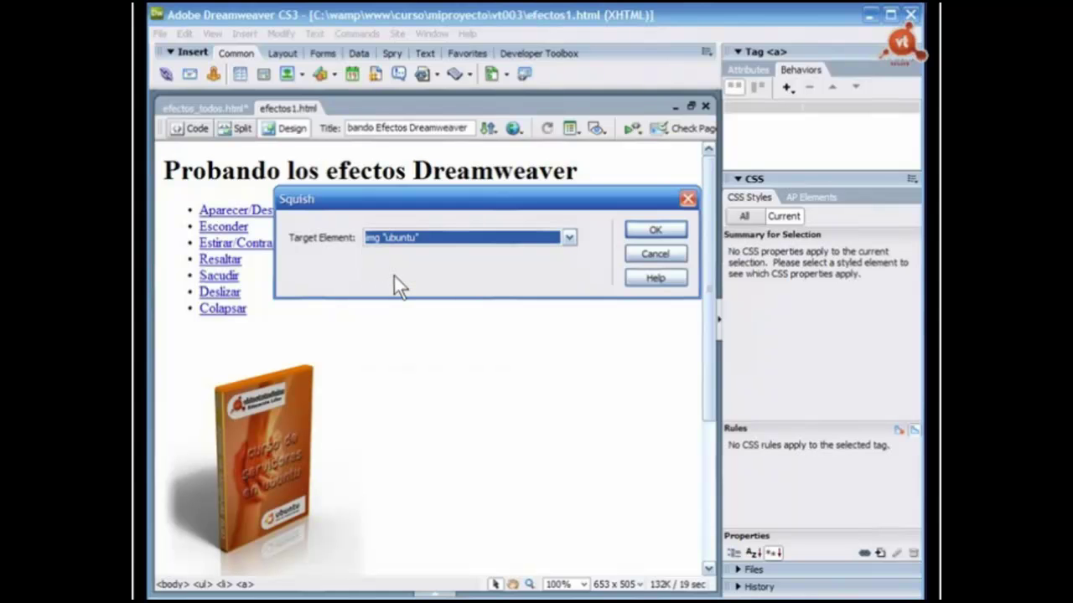
left_click(655, 233)
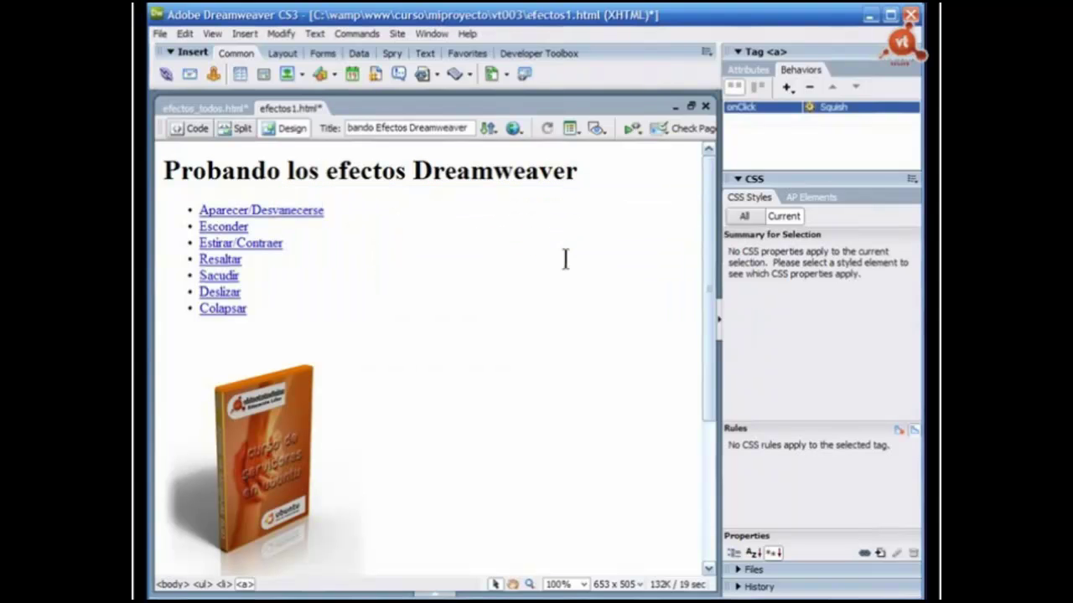
- Save the page, preview it in Firefox, and repeatedly activate the Colapsar link to test the squish effect on the image
key("ctrl+s")
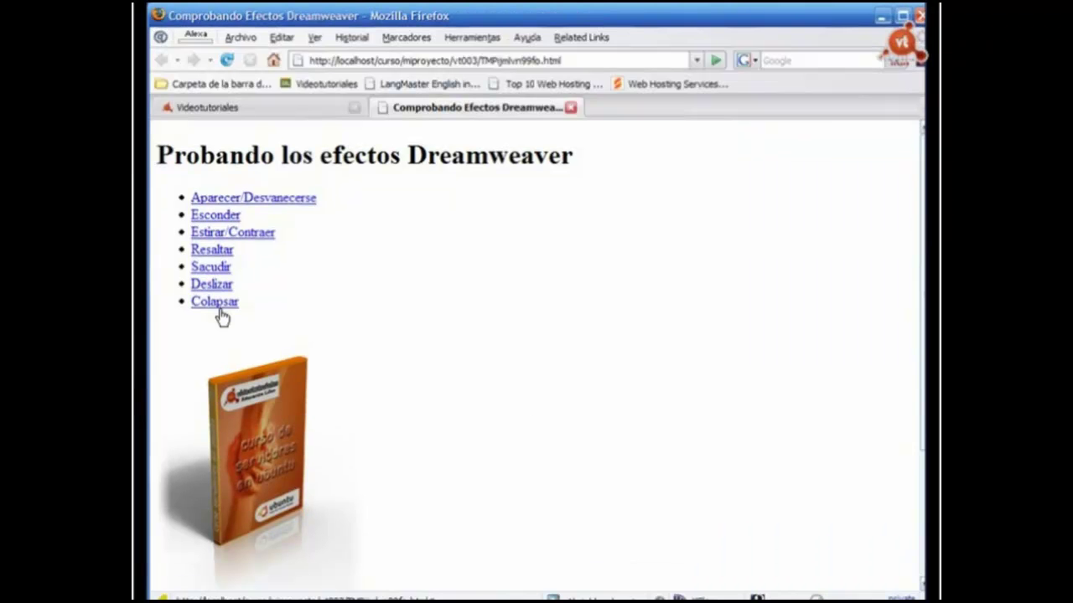
left_click(215, 303)
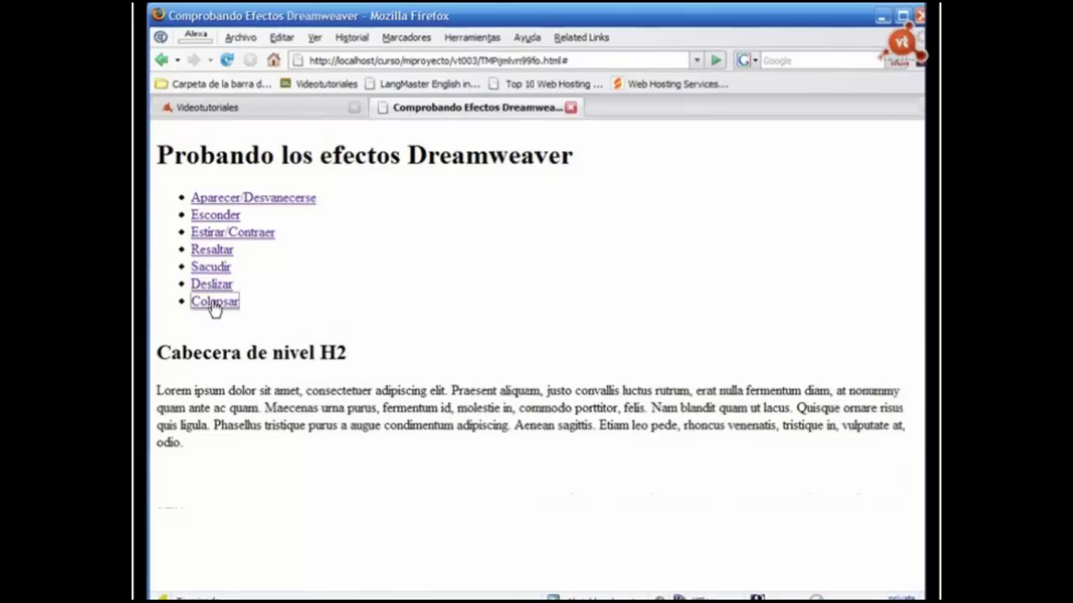
left_click(215, 303)
left_click(212, 304)
left_click(211, 305)
left_click(216, 306)
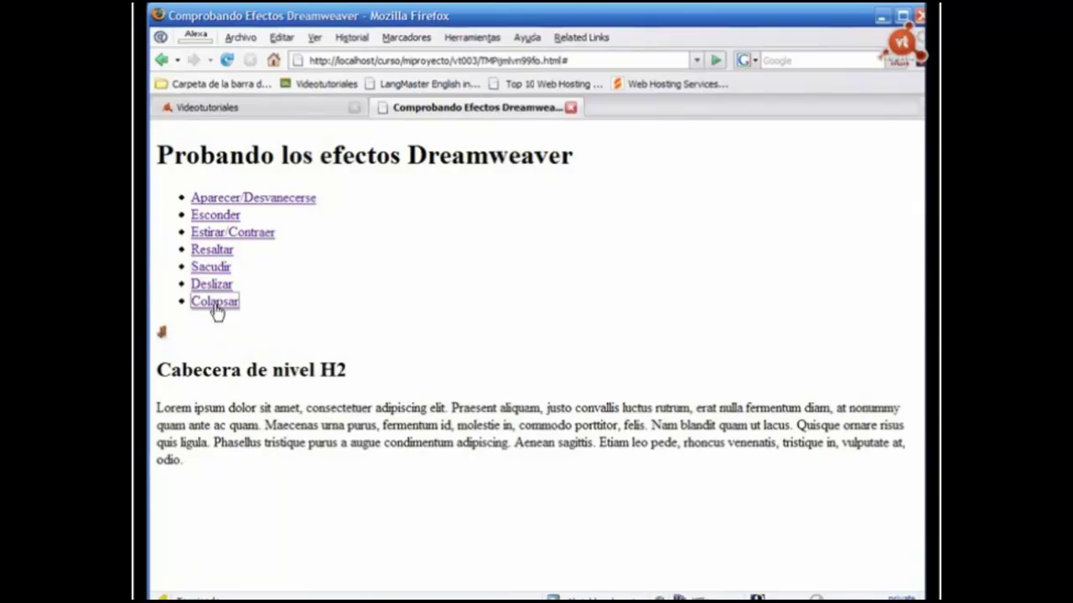
left_click(217, 305)
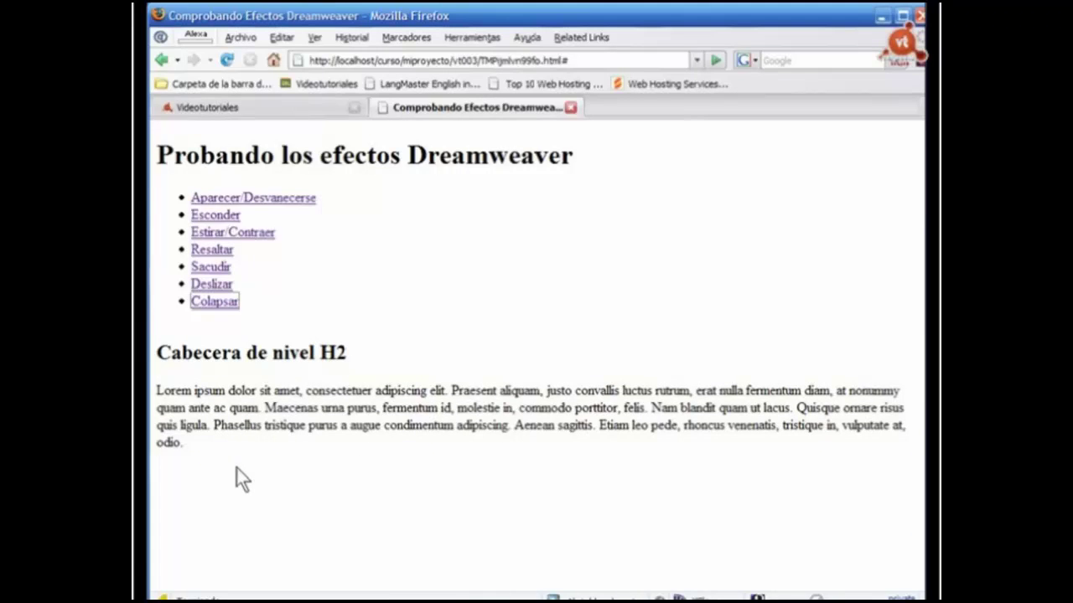
- Return to Dreamweaver and select the ubuntu box image on the page
key("alt+Tab")
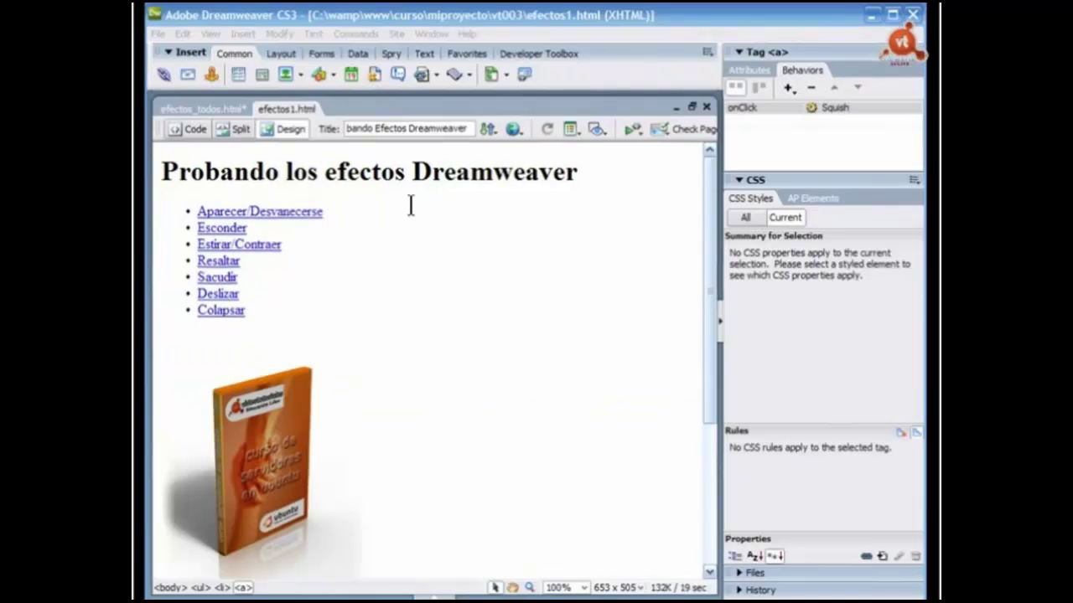
left_click(377, 15)
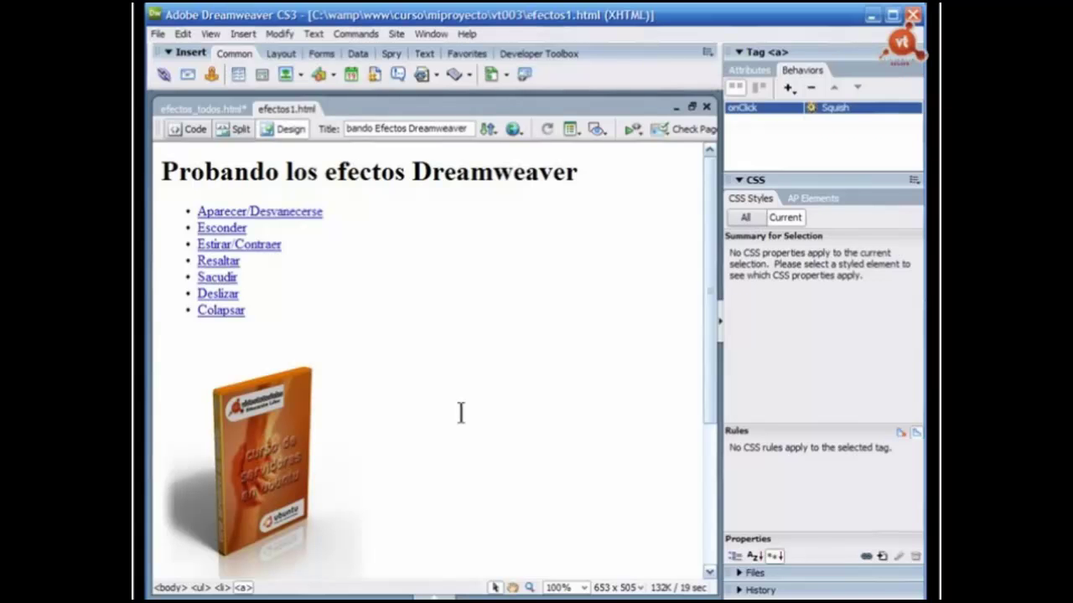
left_click(278, 523)
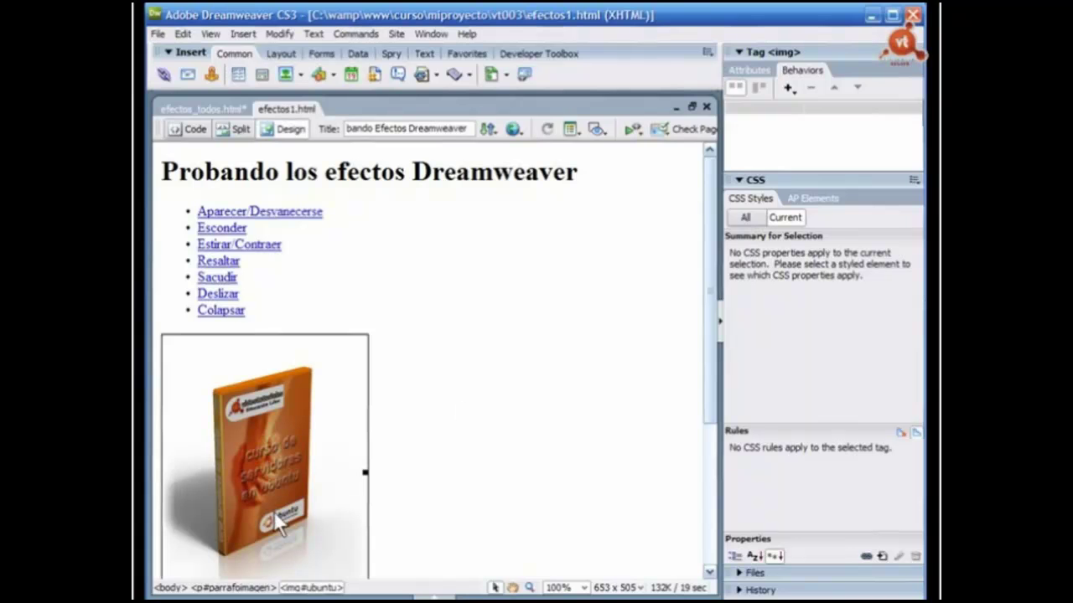
- Wrap the parrafoimagen paragraph containing the box image in a new div tag with the ID "ejemplo"
left_click(222, 588)
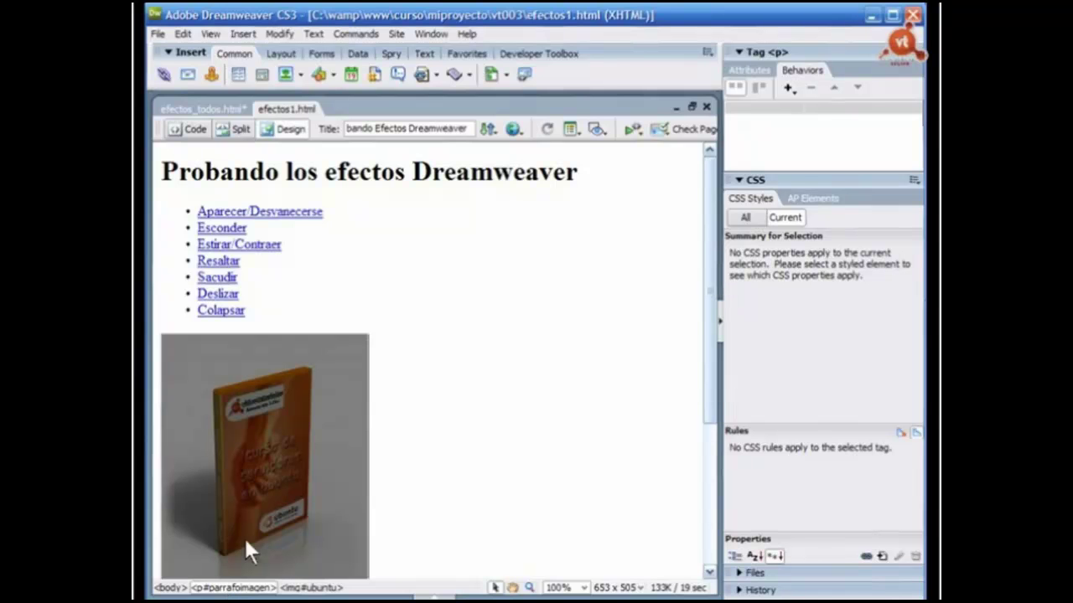
left_click(280, 52)
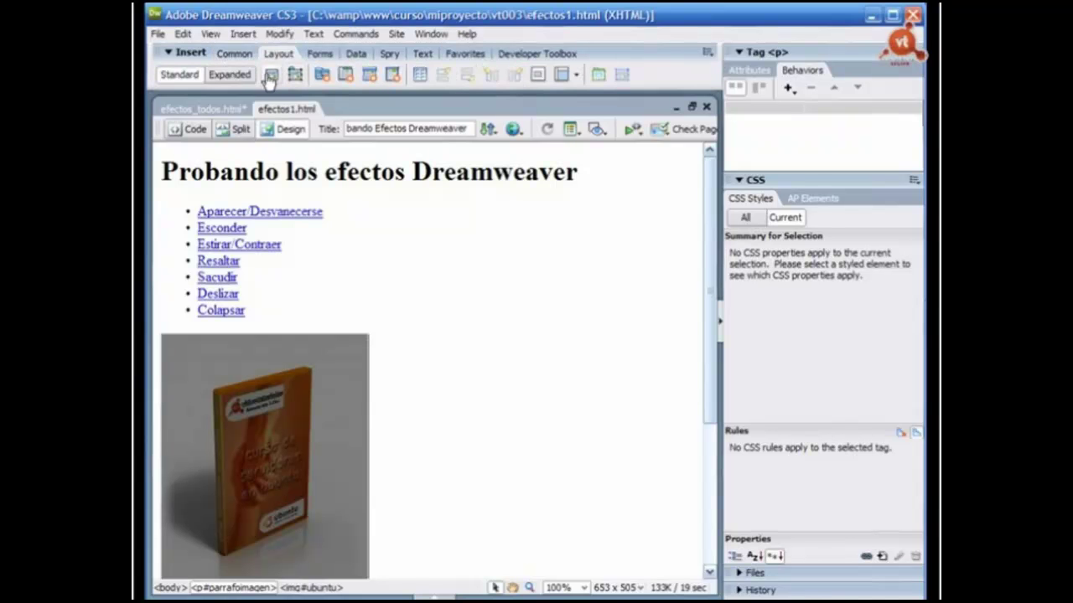
left_click(269, 78)
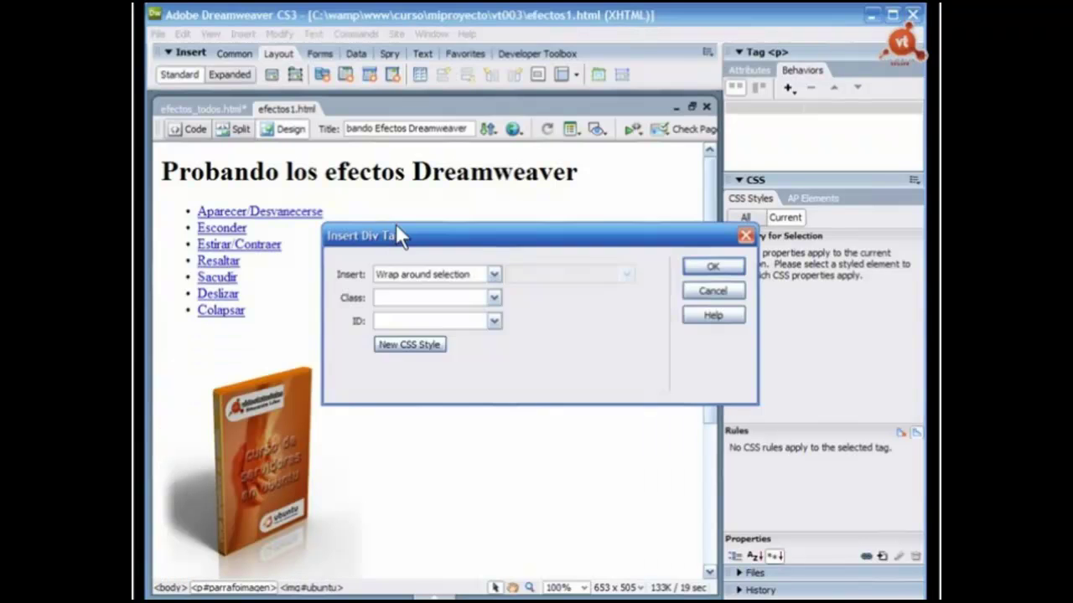
left_click_drag(393, 228, 360, 214)
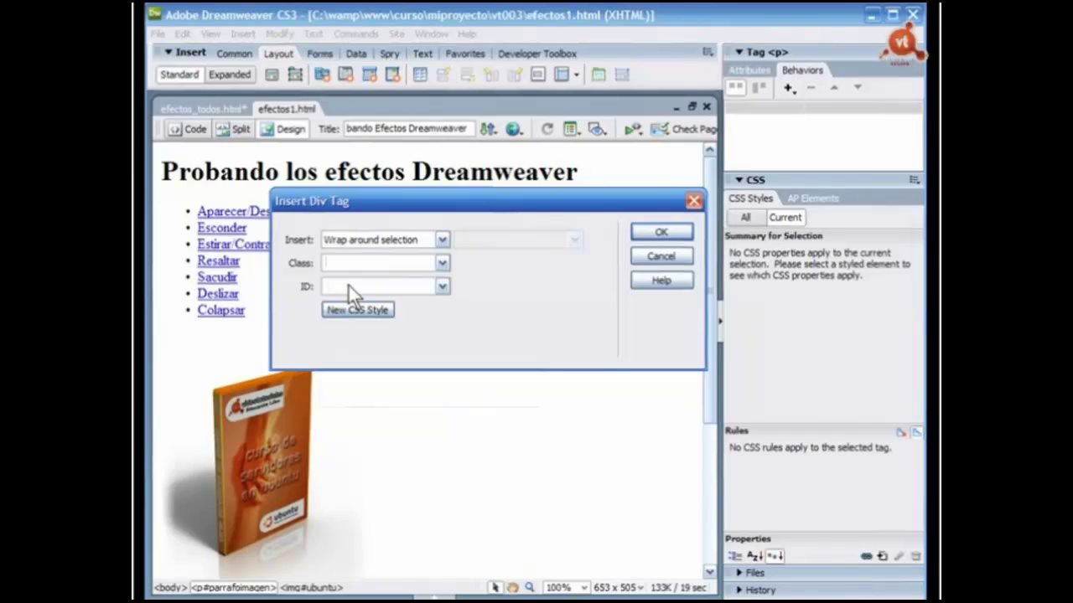
type("o")
left_click(660, 233)
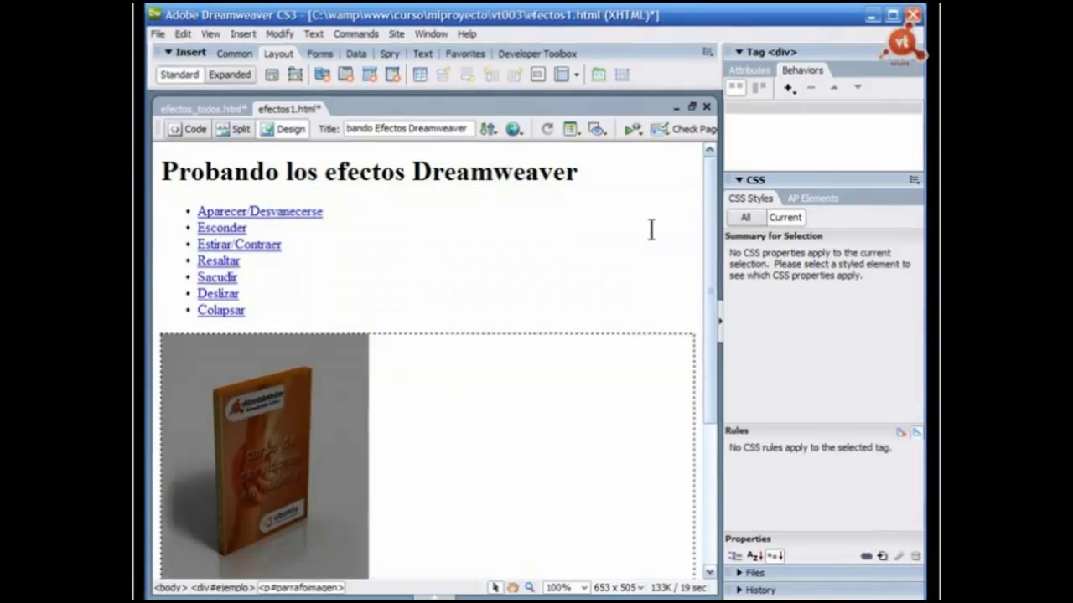
- Select the ejemplo div and examine in the source code how it encloses the parrafoimagen paragraph and the image
left_click(225, 588)
left_click(225, 589)
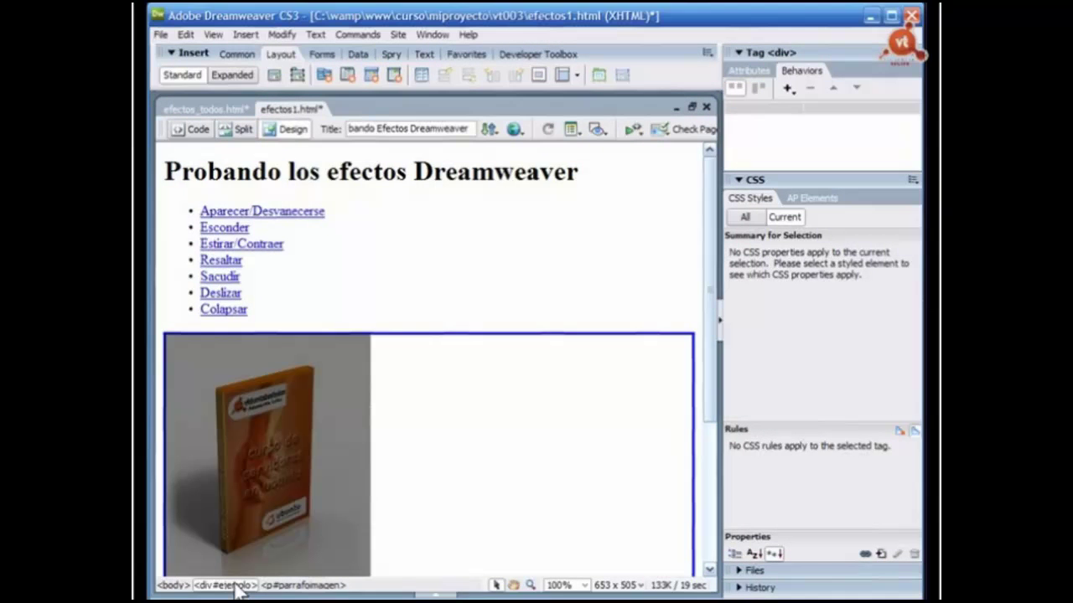
left_click(198, 129)
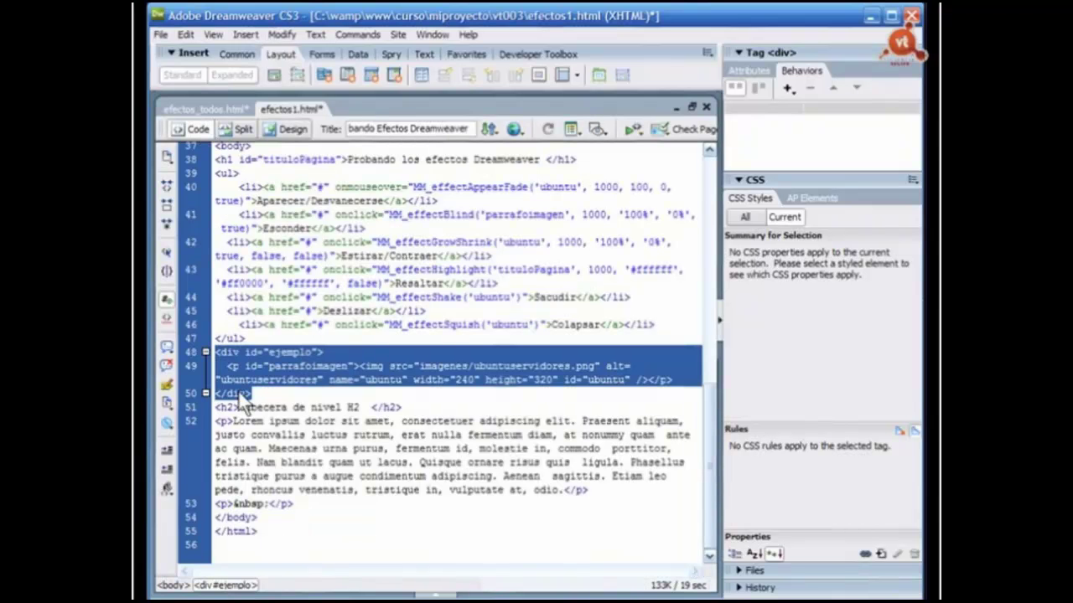
left_click(335, 353)
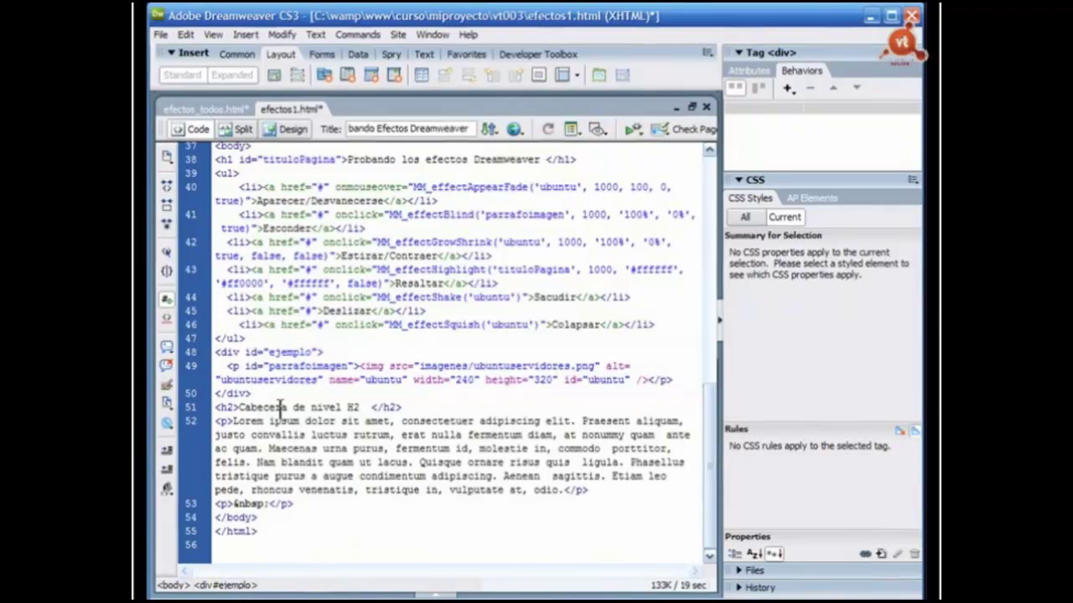
left_click(352, 475)
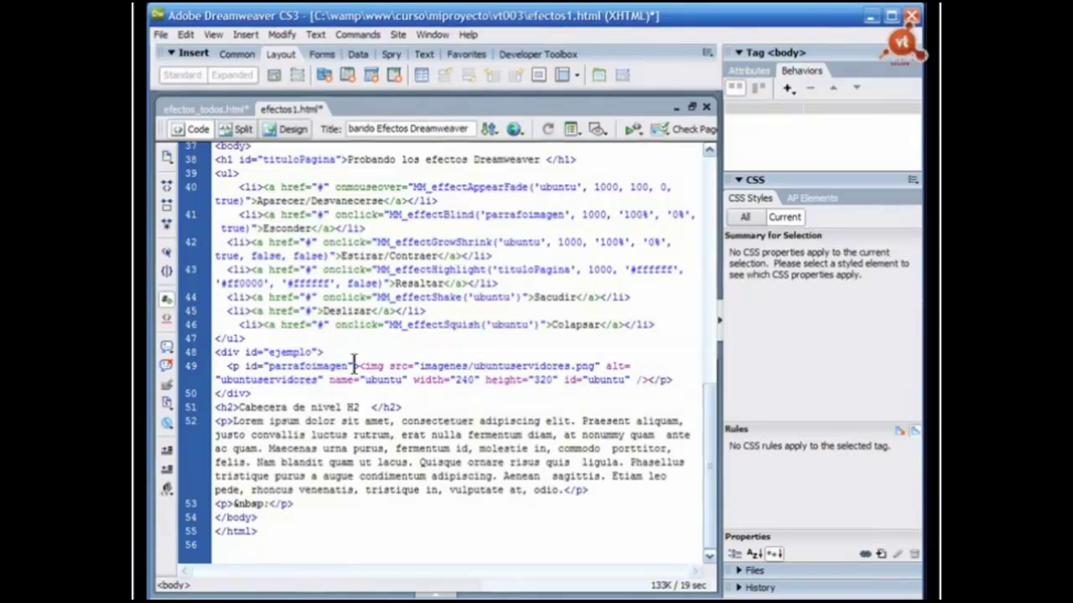
left_click(353, 365)
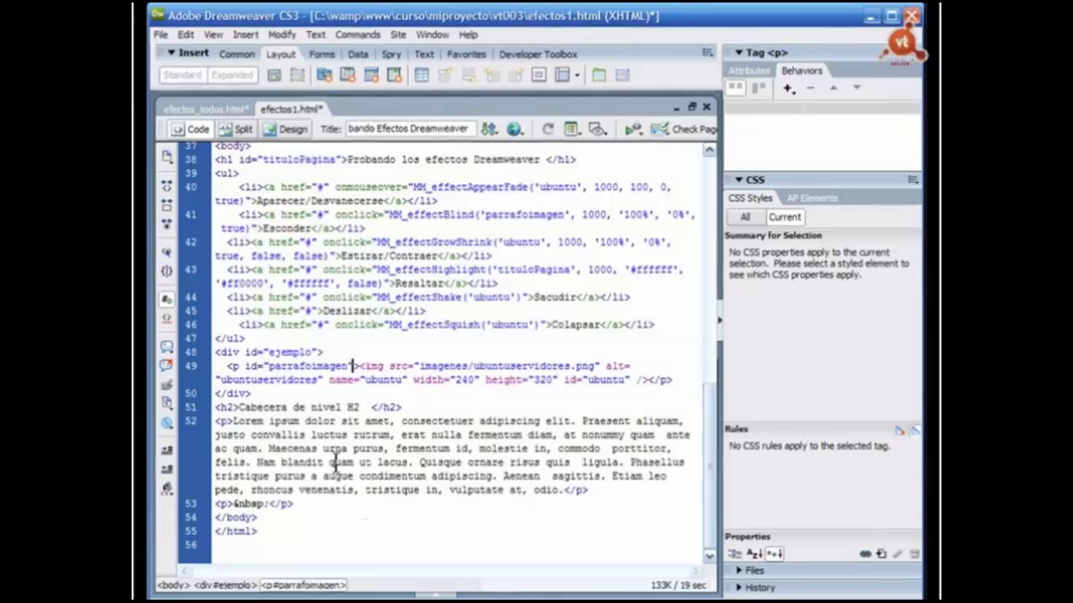
- Back in the design view, remove the parrafoimagen paragraph tag, leaving the image directly inside the ejemplo div
left_click(285, 130)
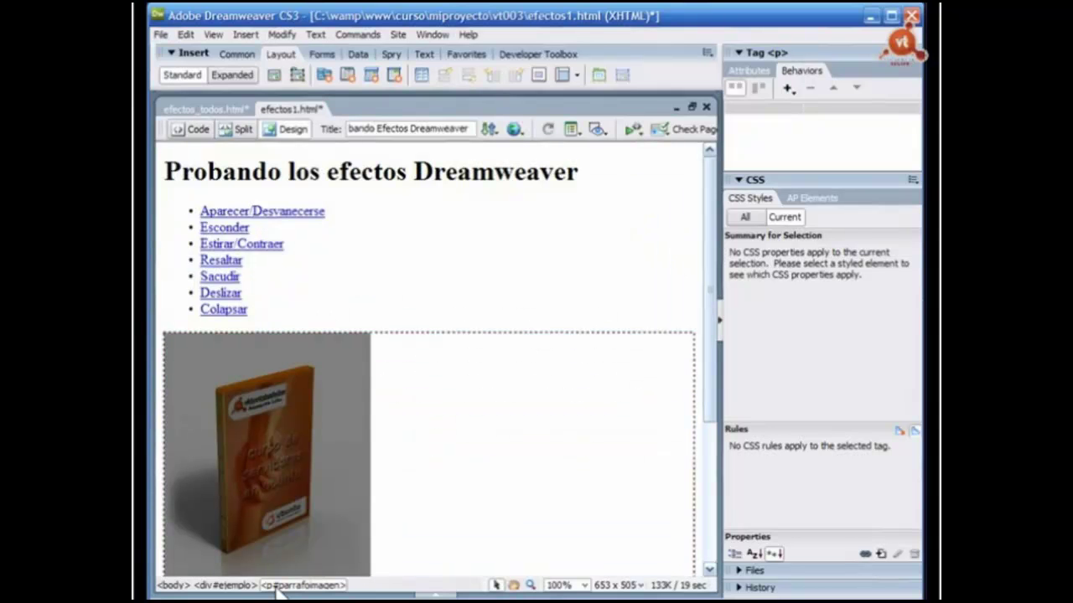
left_click(460, 507)
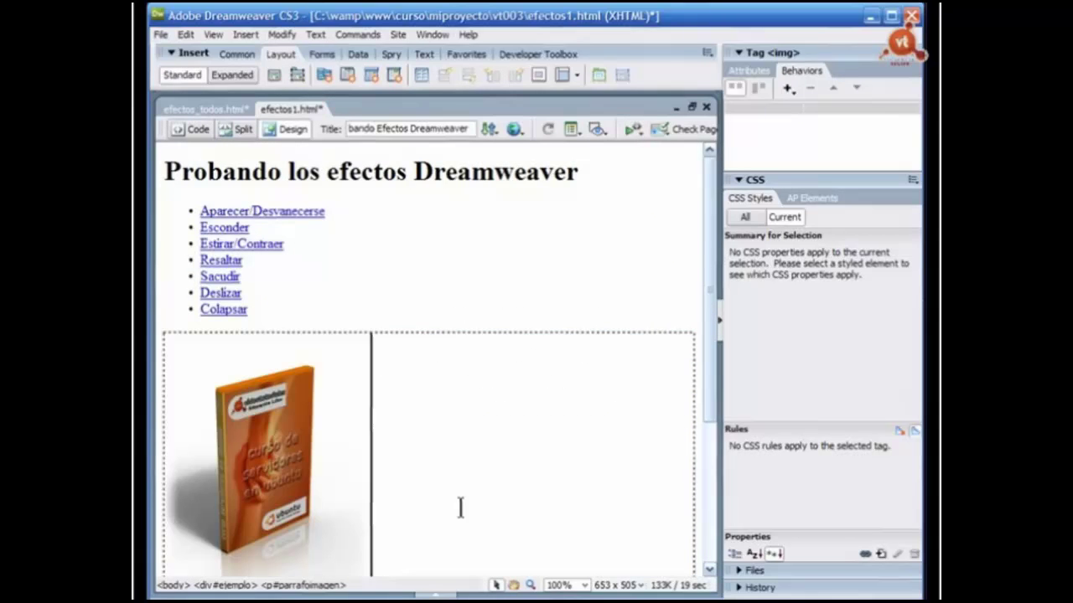
left_click(294, 585)
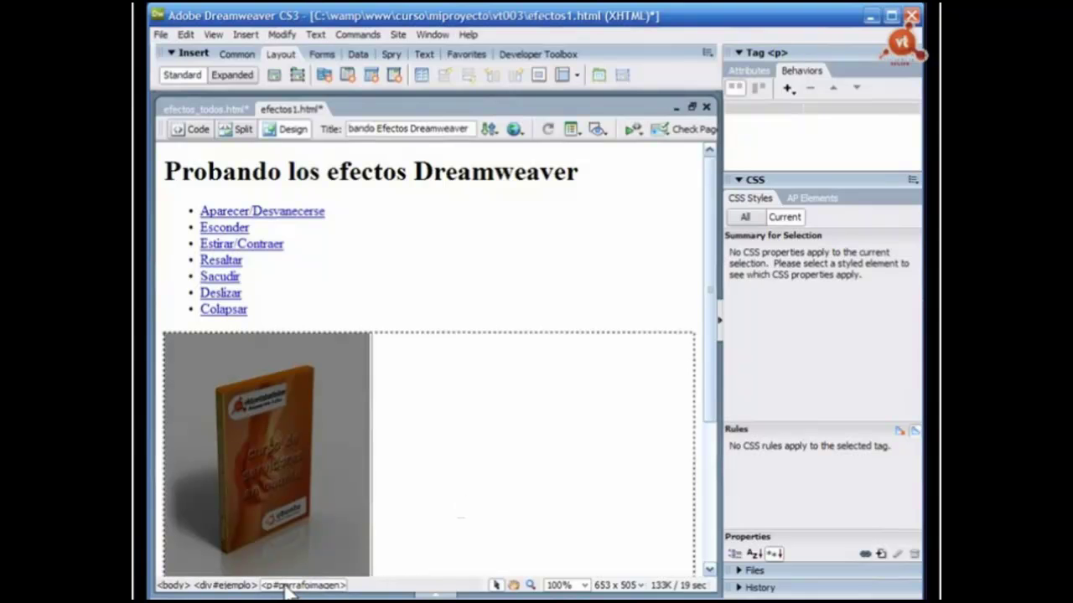
right_click(303, 587)
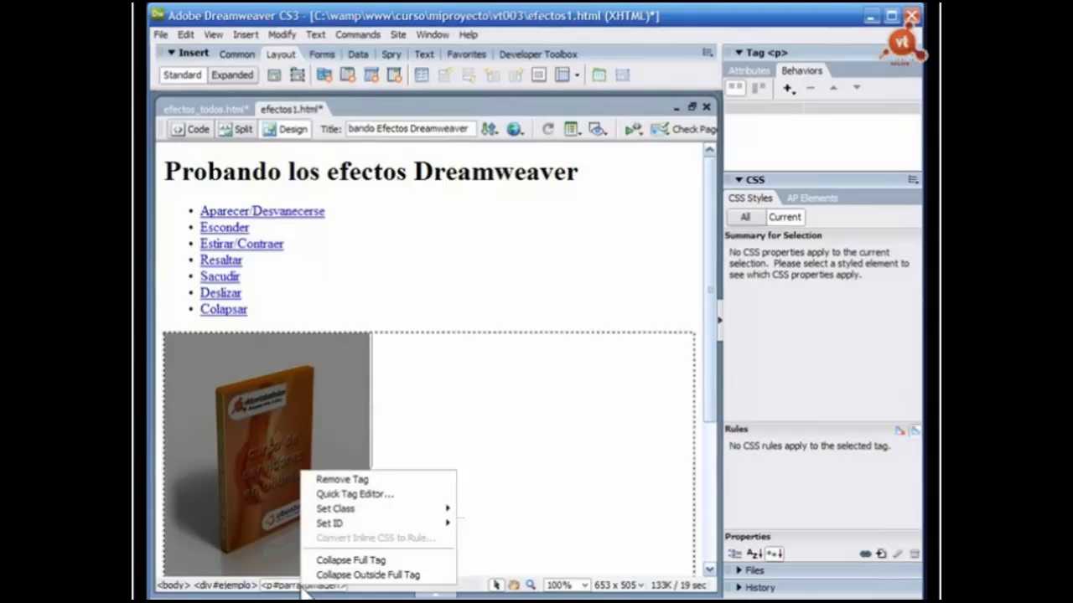
left_click(357, 480)
left_click(425, 335)
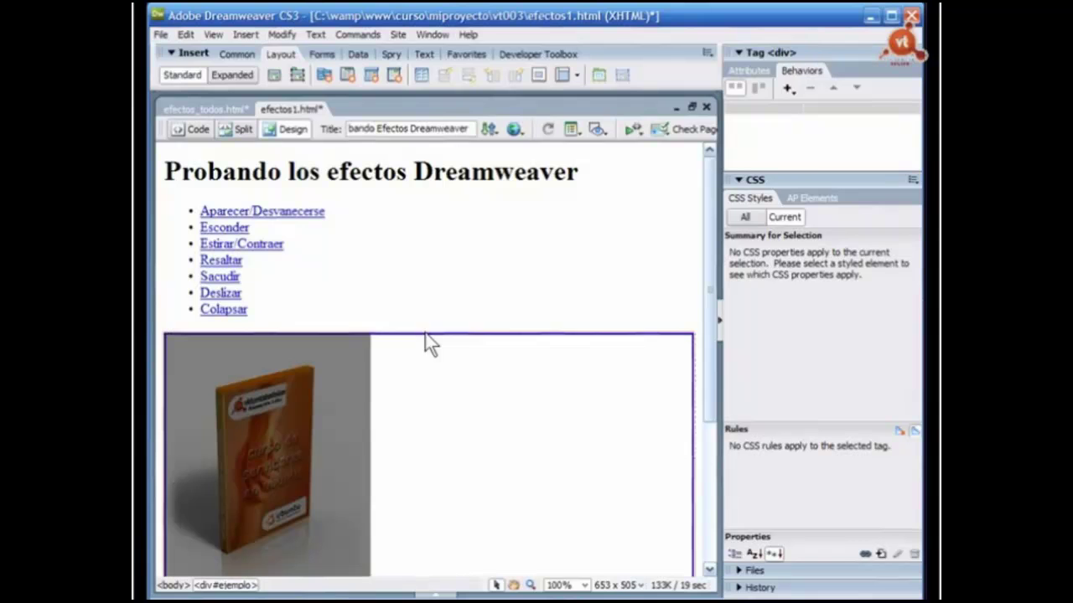
left_click(256, 490)
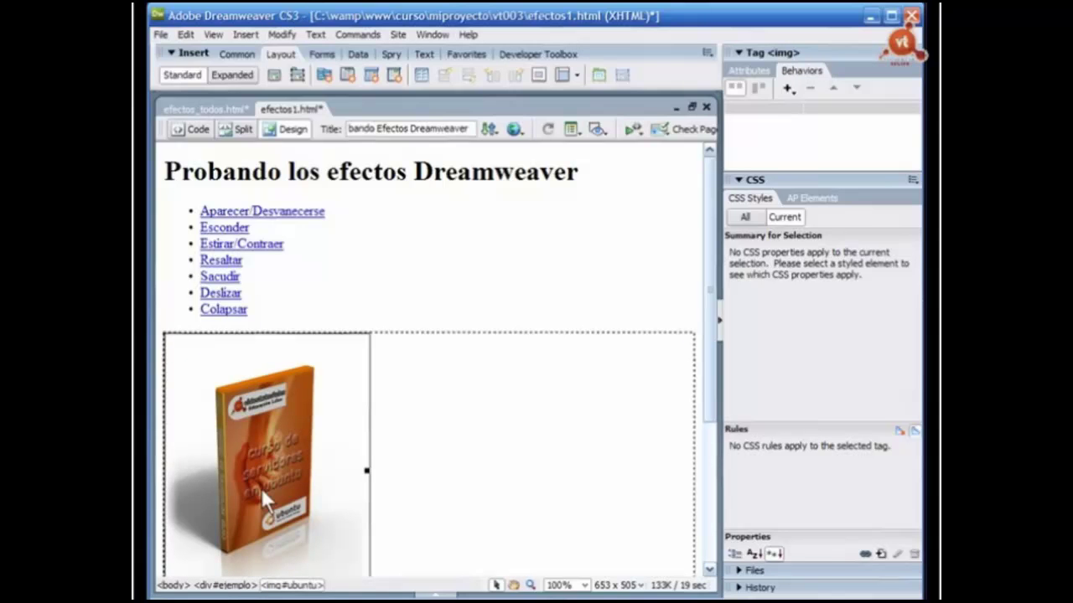
left_click(222, 586)
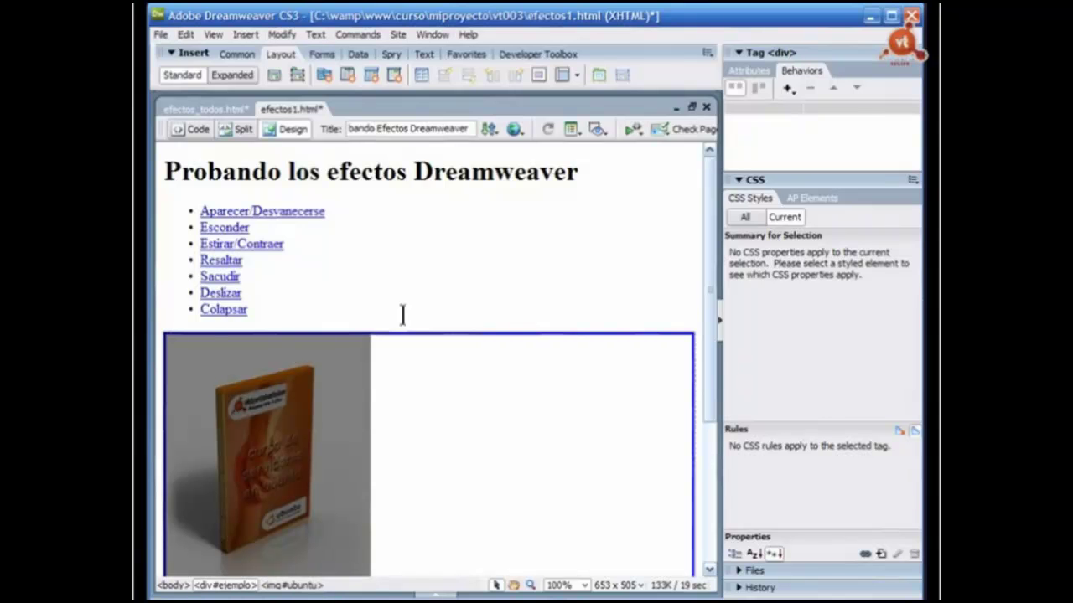
- Add a Slide effect to the Deslizar link targeting div "ejemplo", with Slide up from 100% to 0% and Toggle effect enabled
left_click(449, 265)
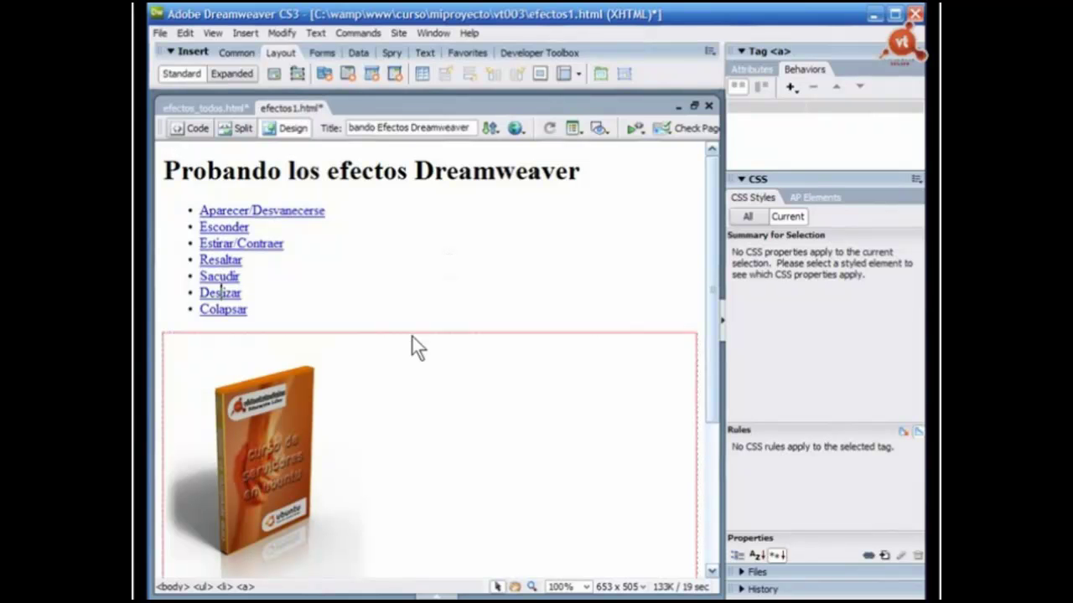
left_click(208, 293)
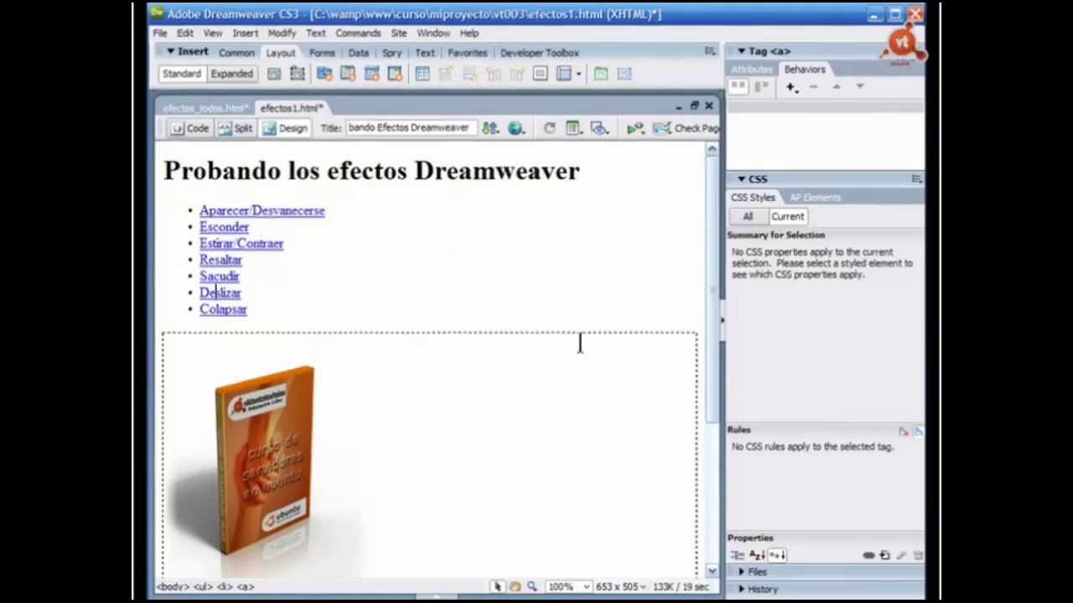
left_click(796, 89)
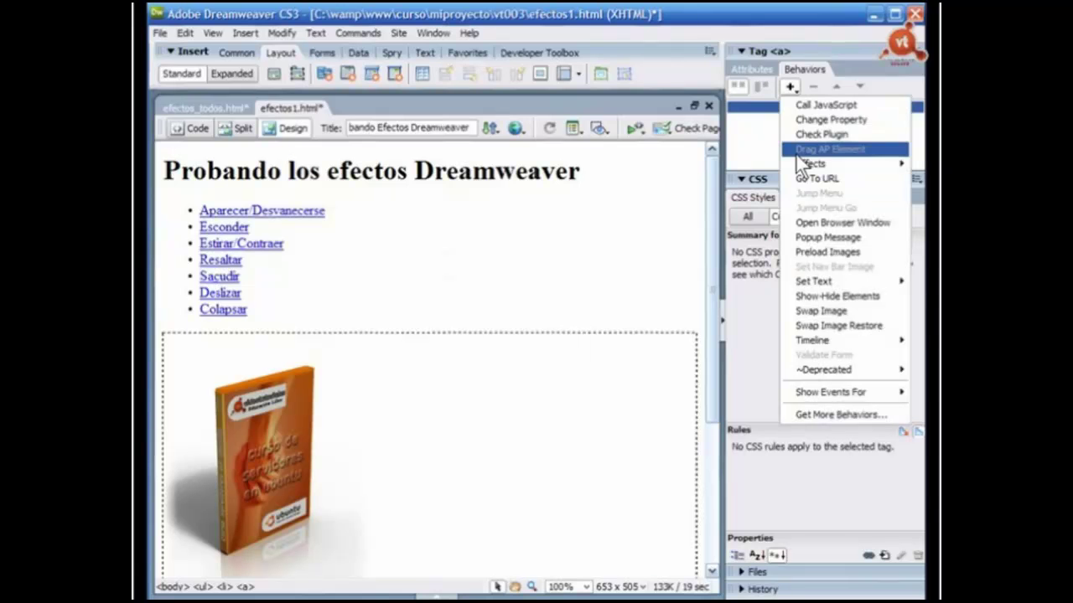
mouse_move(800, 163)
left_click(714, 237)
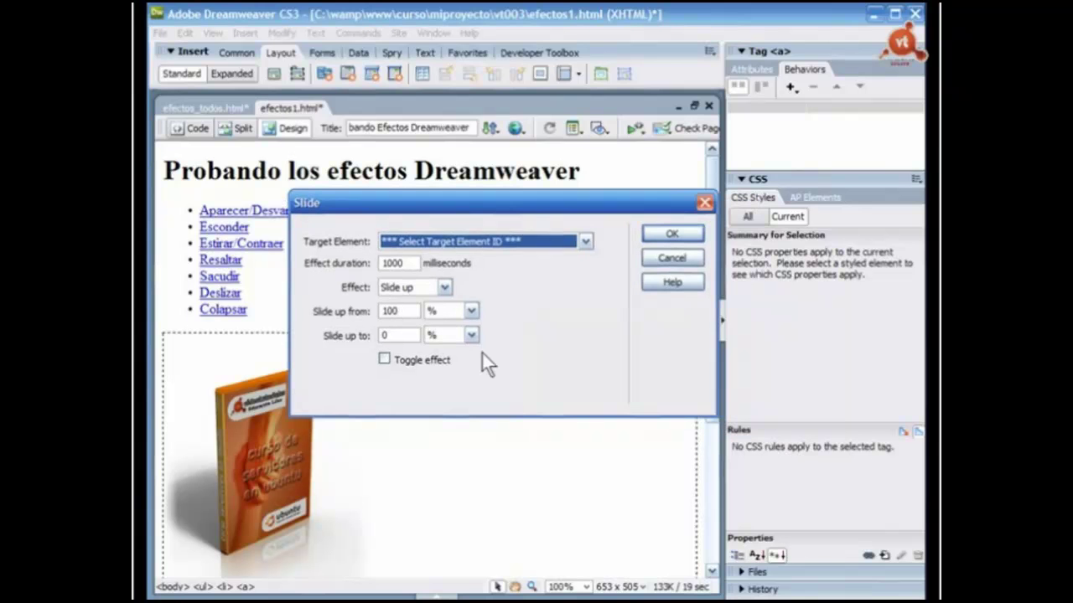
left_click(586, 241)
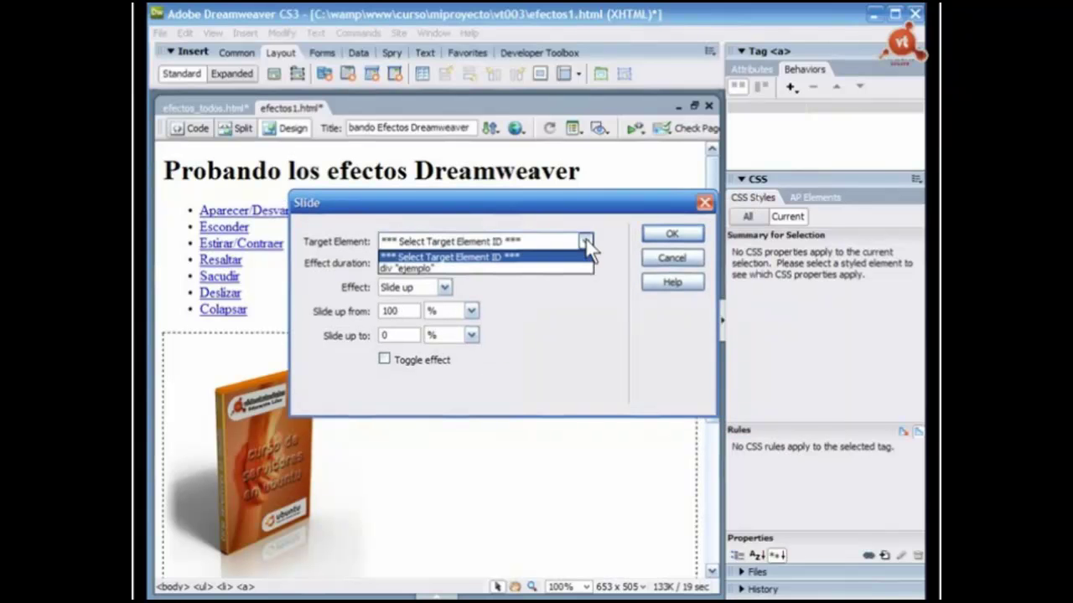
left_click(414, 268)
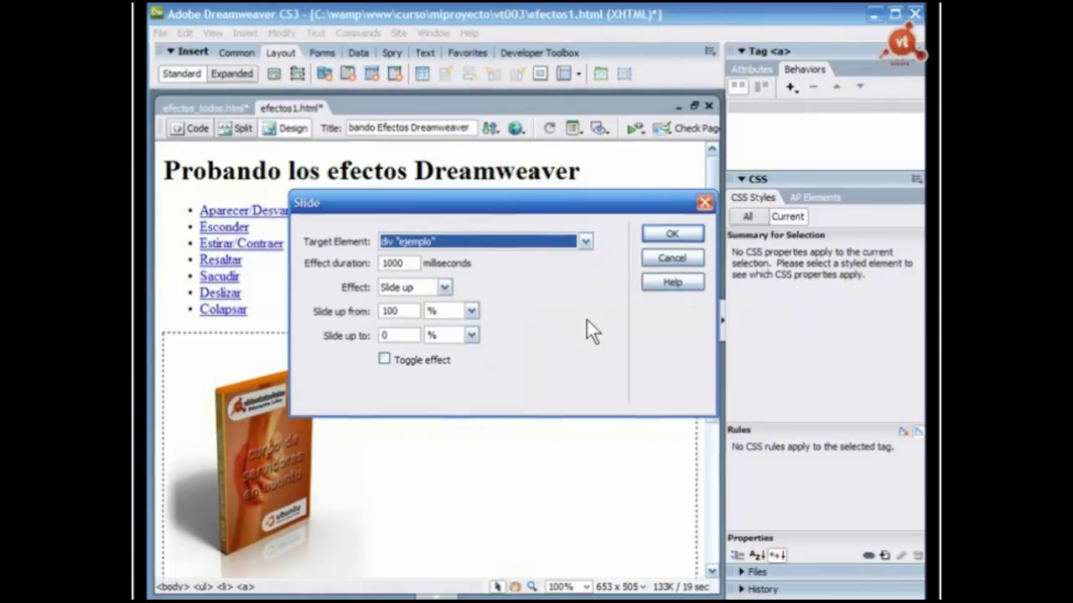
left_click(442, 289)
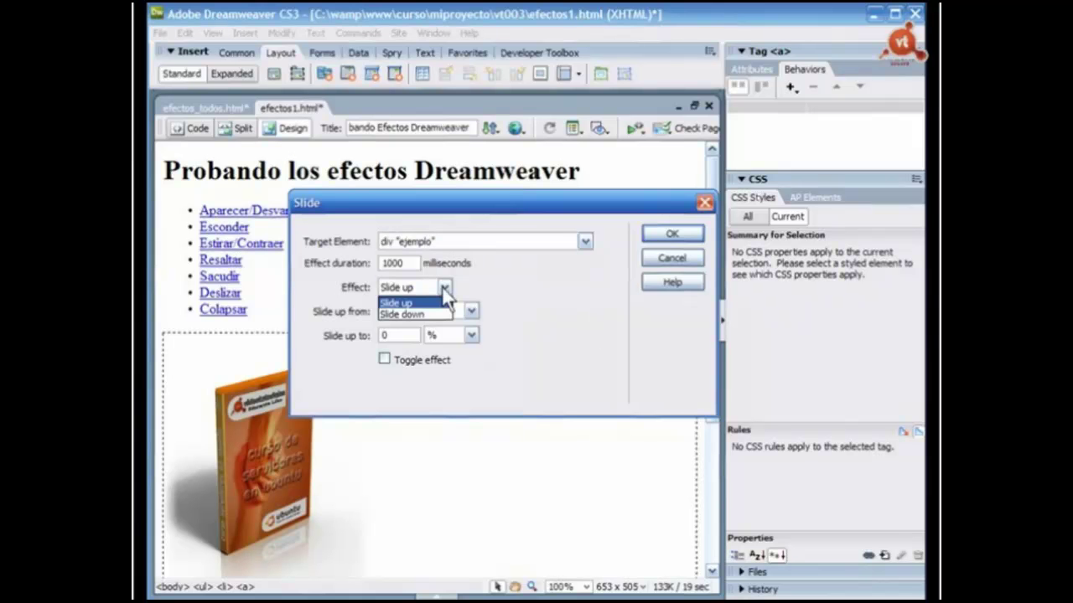
left_click(398, 299)
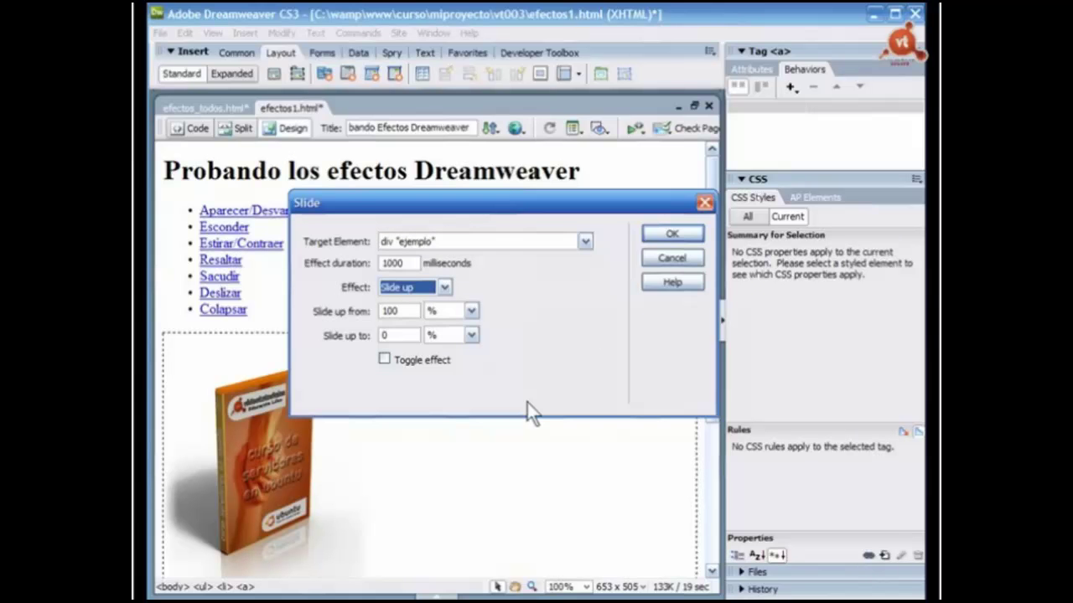
left_click(401, 362)
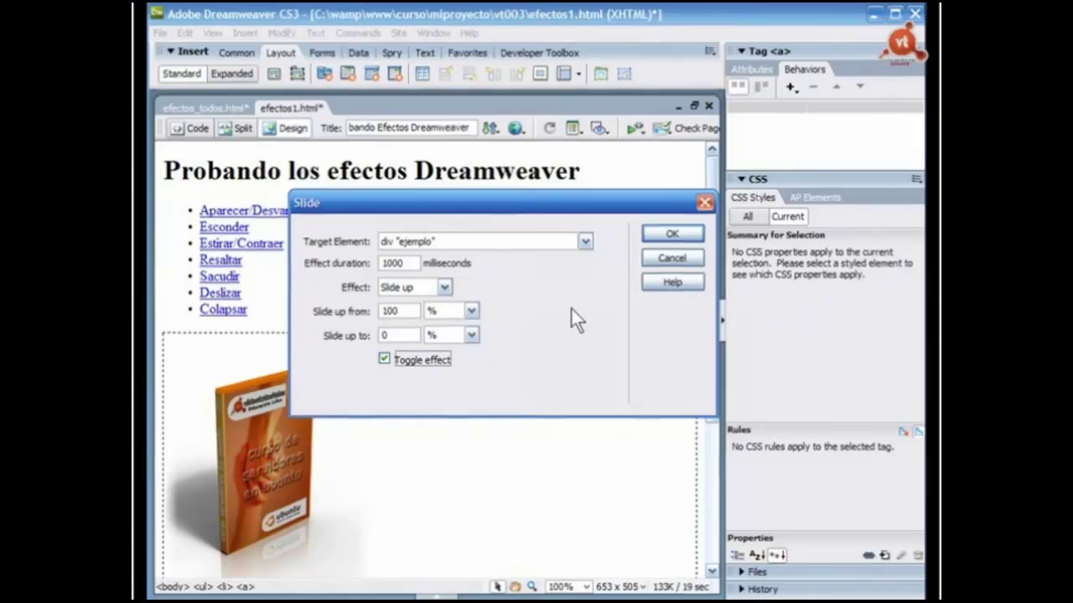
key("Return")
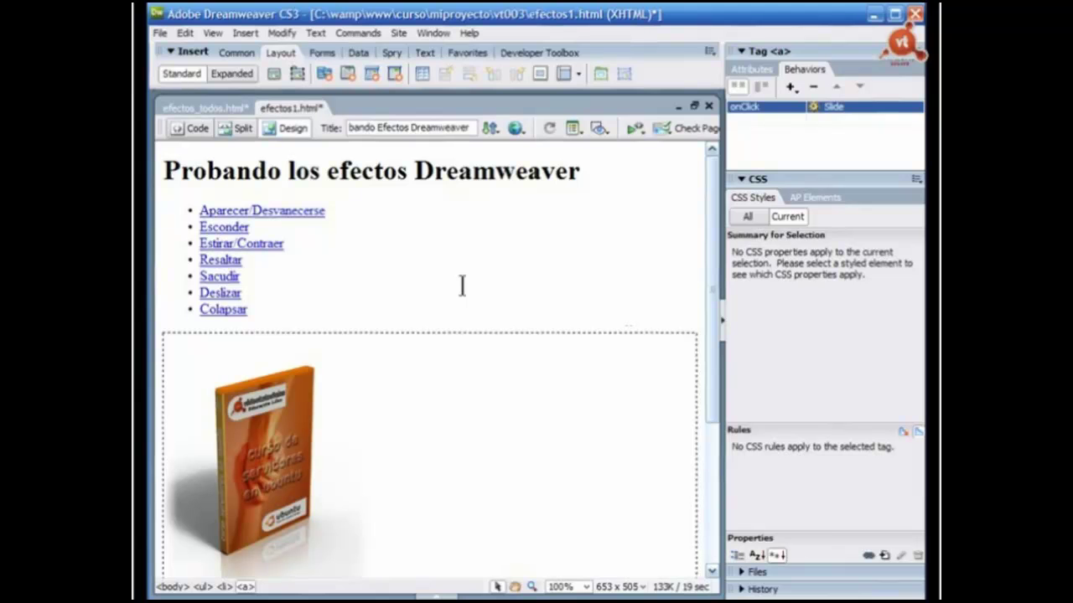
- Save the page, preview it in Firefox, and repeatedly activate the Deslizar link to test the slide effect on the image
key("ctrl+s")
key("F12")
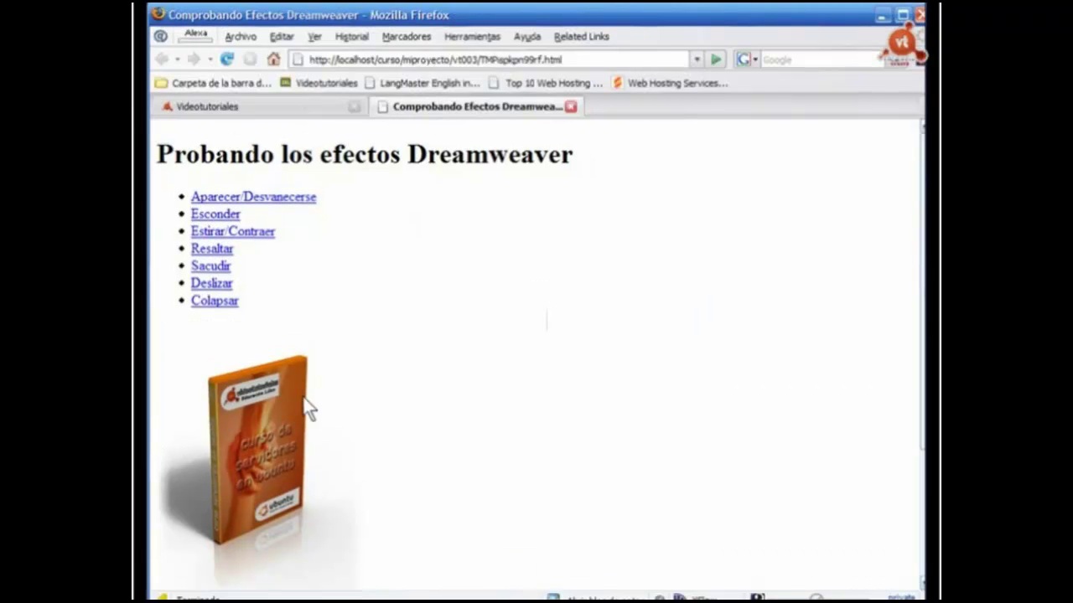
left_click(214, 286)
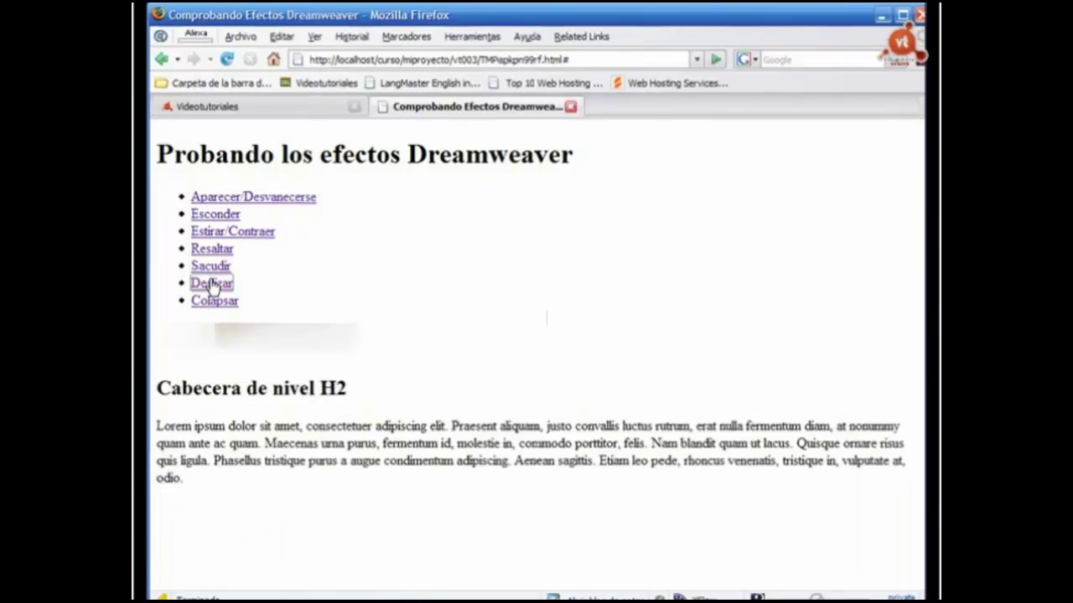
left_click(215, 286)
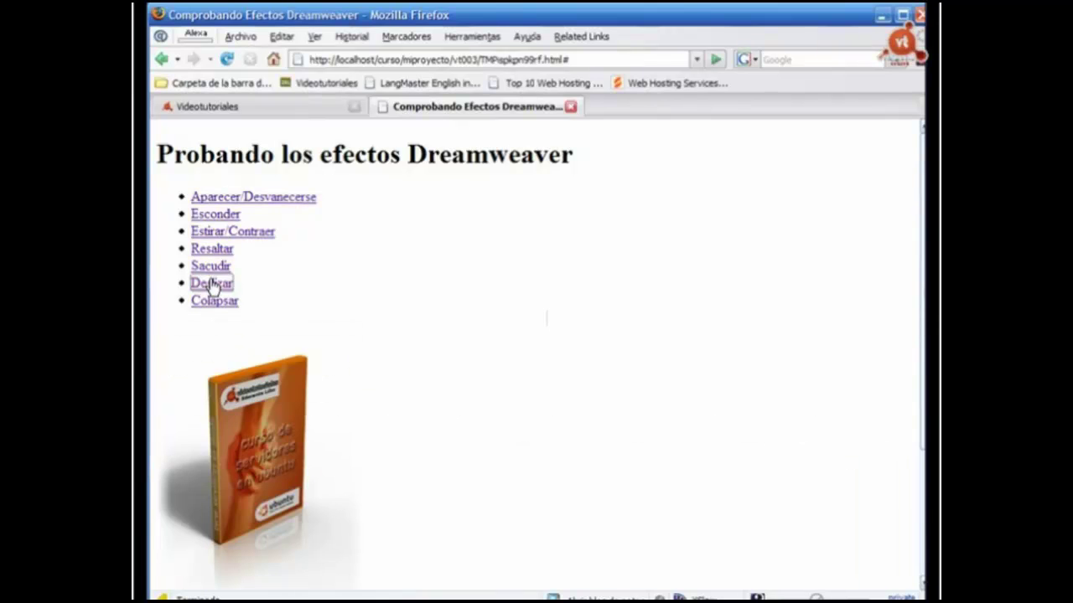
left_click(213, 286)
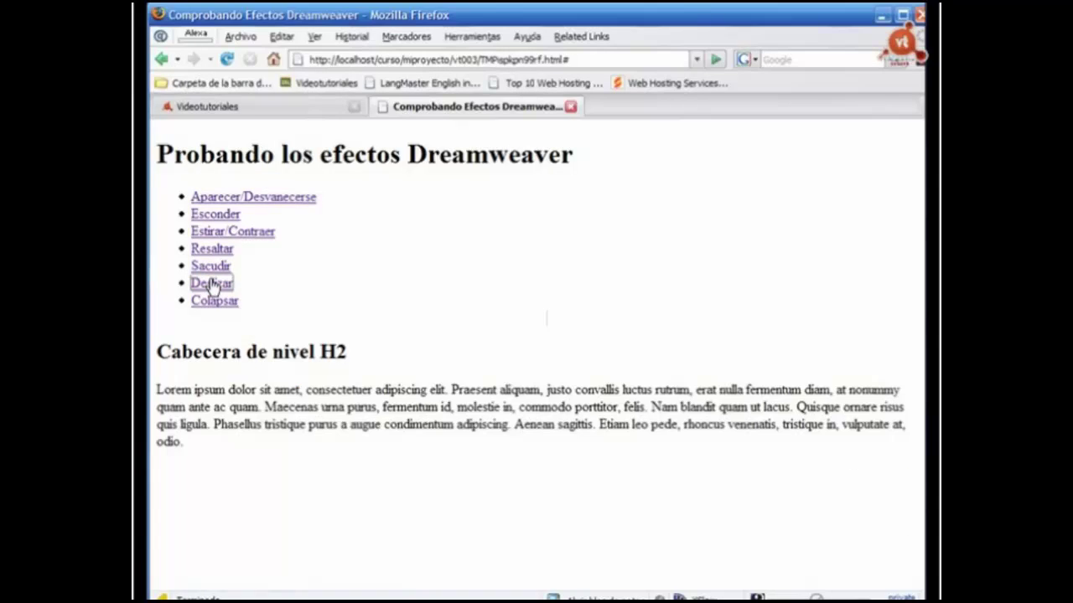
left_click(213, 286)
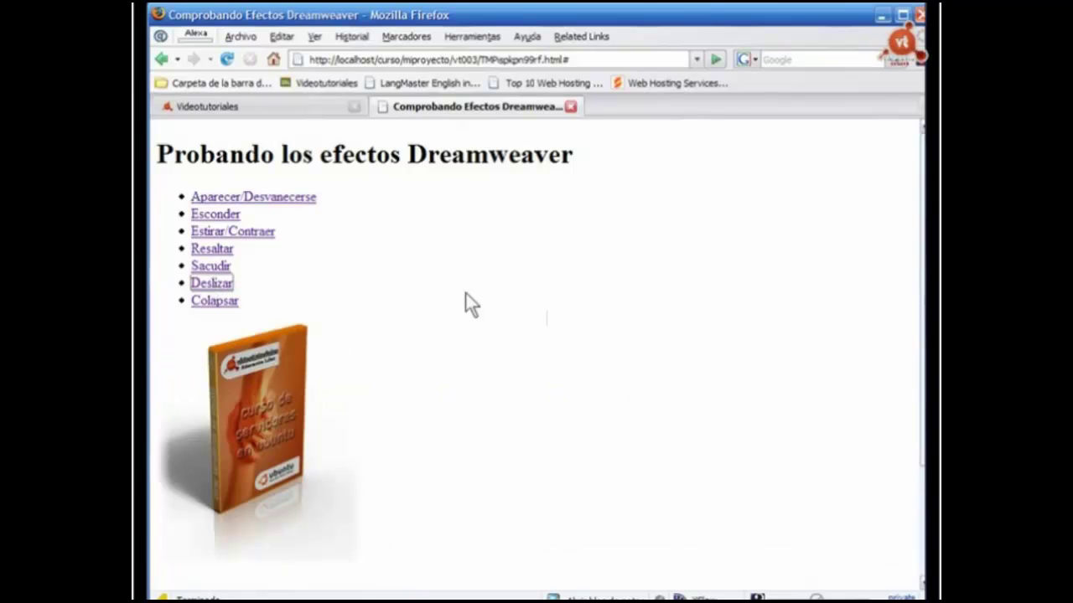
left_click(213, 286)
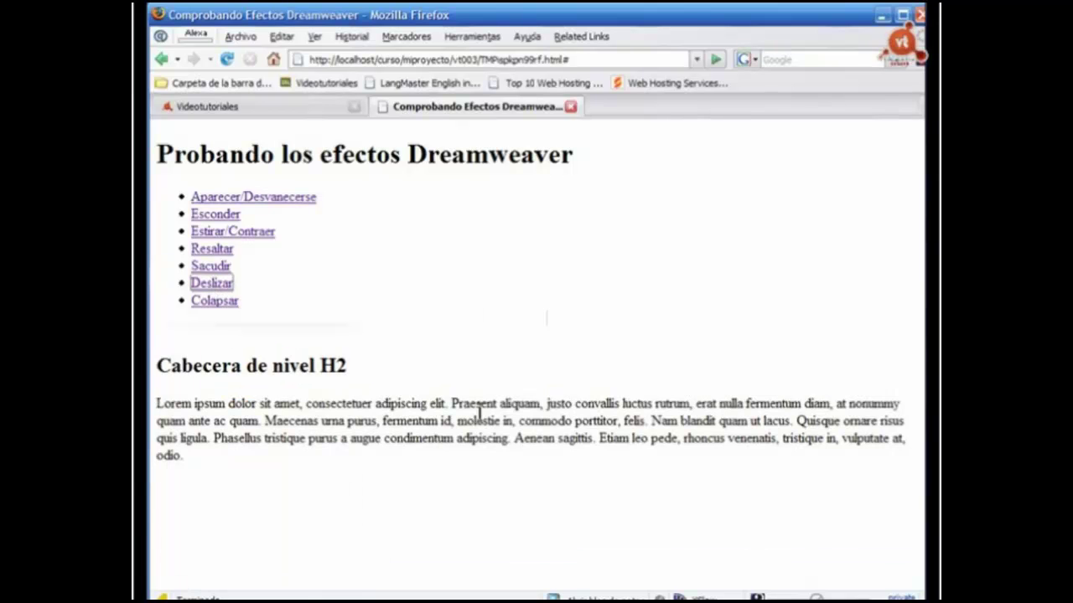
left_click(200, 306)
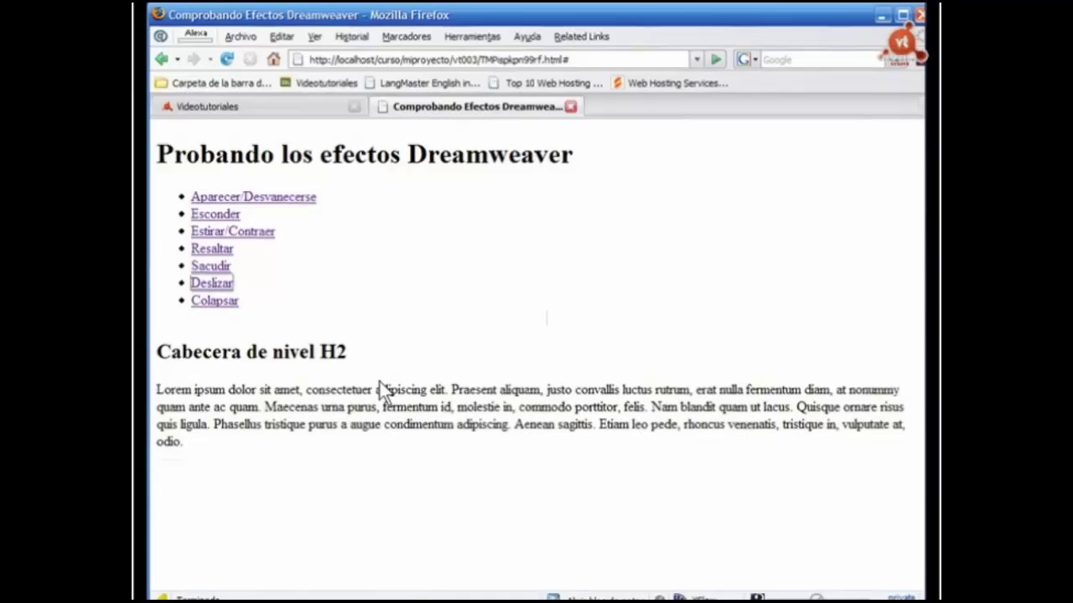
left_click(219, 286)
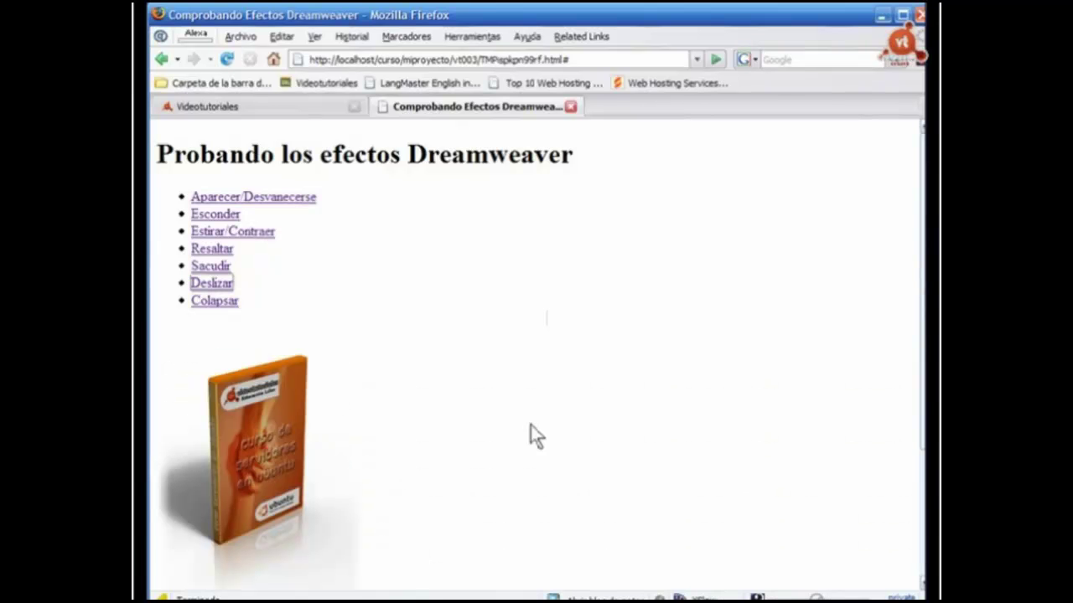
- Run the Deslizar link's slide effect once more in the browser, and return to Dreamweaver
left_click(220, 286)
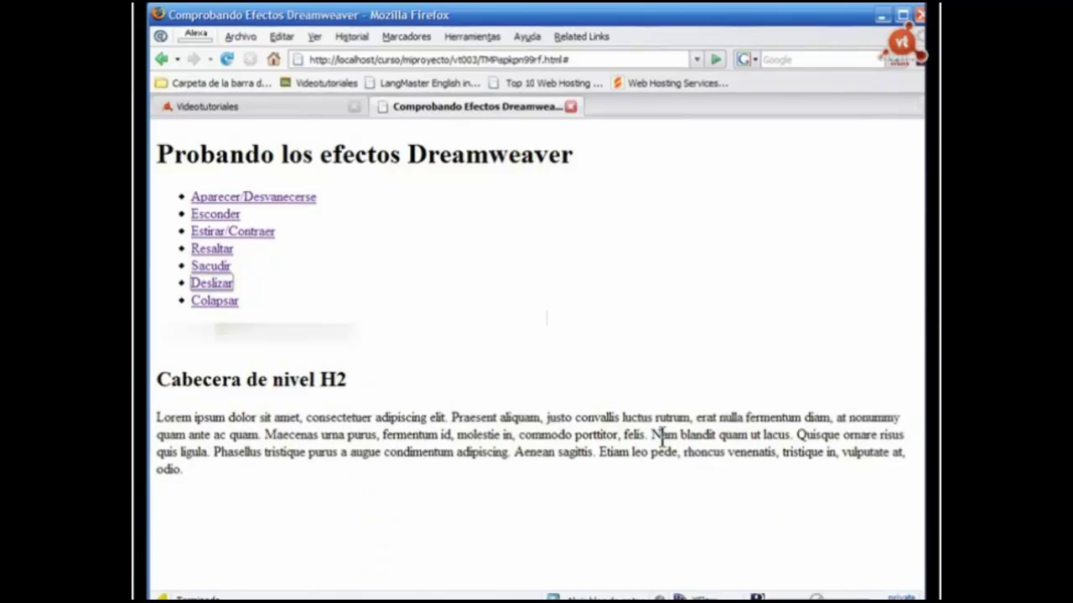
key("alt+Tab")
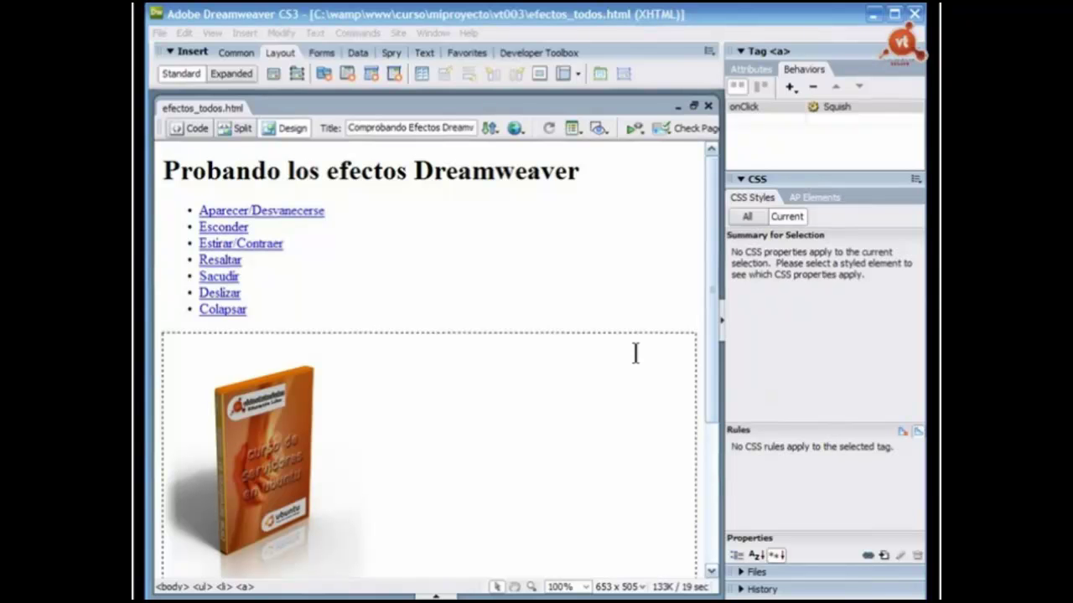
- Add a Highlight effect to the page's h1 heading, targeting the current selection, with Color After Effect set to #FF0000
left_click(358, 173)
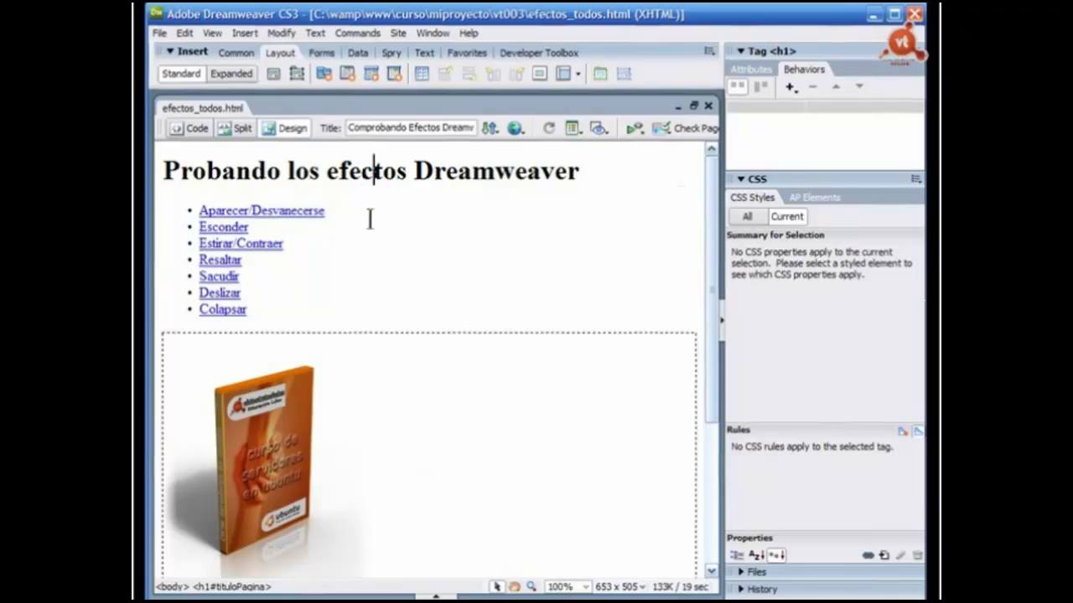
key("Left")
left_click(792, 88)
mouse_move(816, 161)
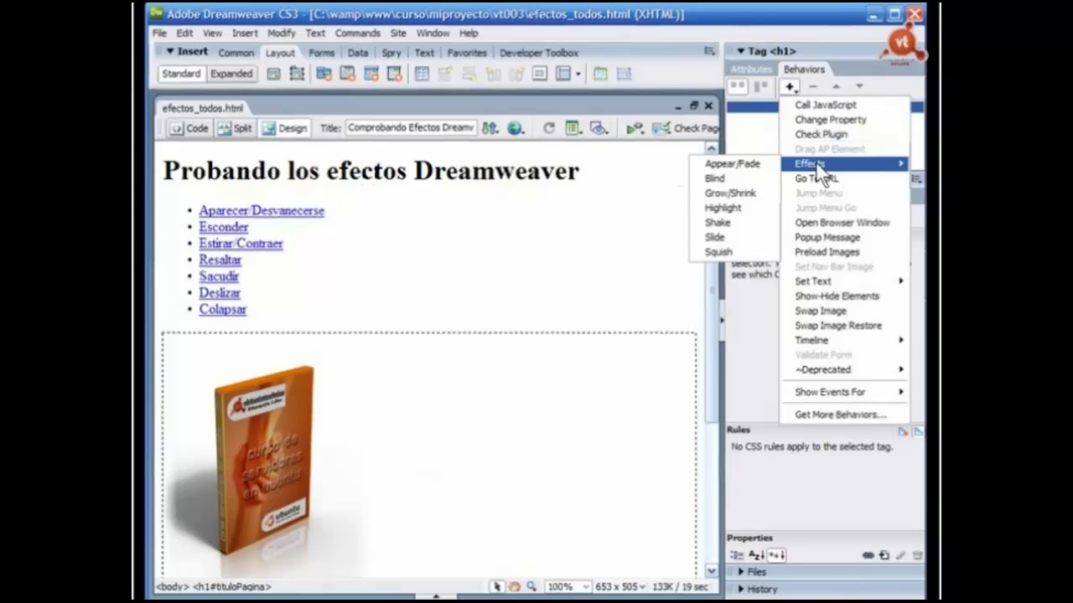
left_click(726, 208)
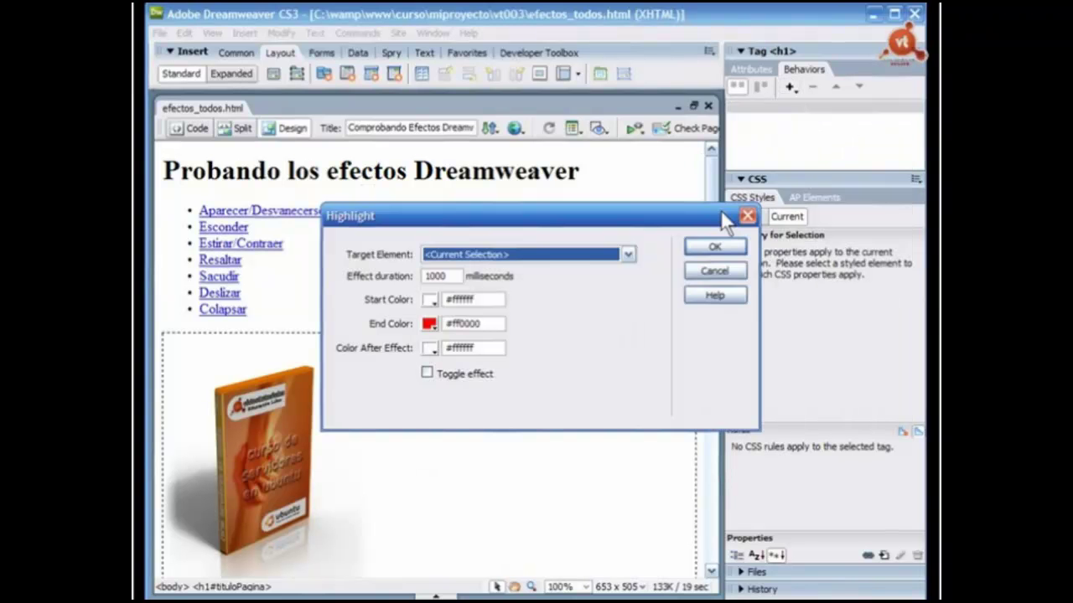
left_click_drag(454, 215, 390, 204)
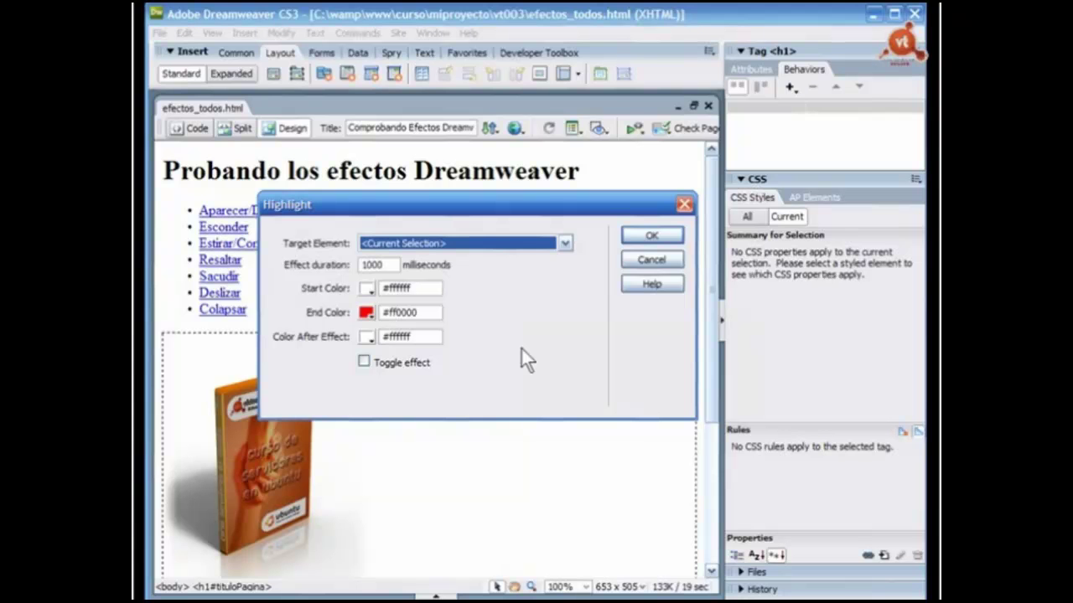
left_click(372, 340)
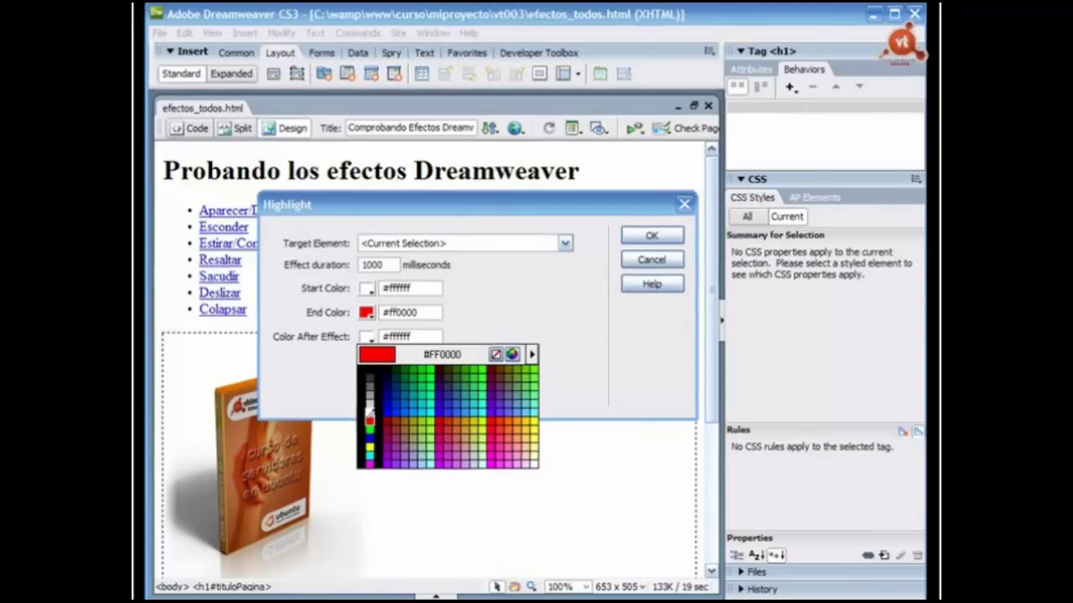
left_click(368, 419)
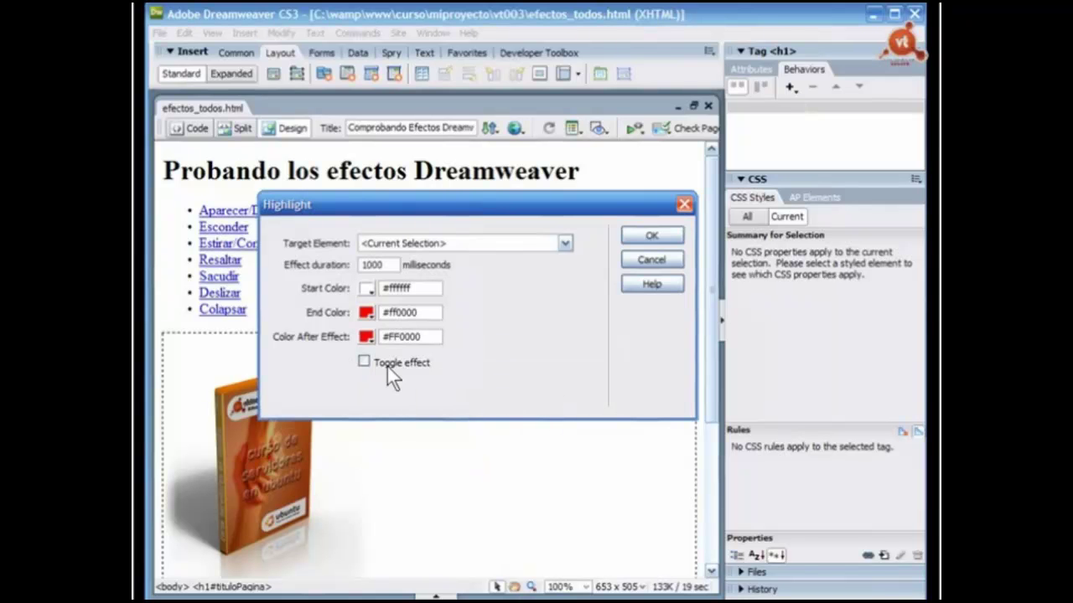
left_click(647, 235)
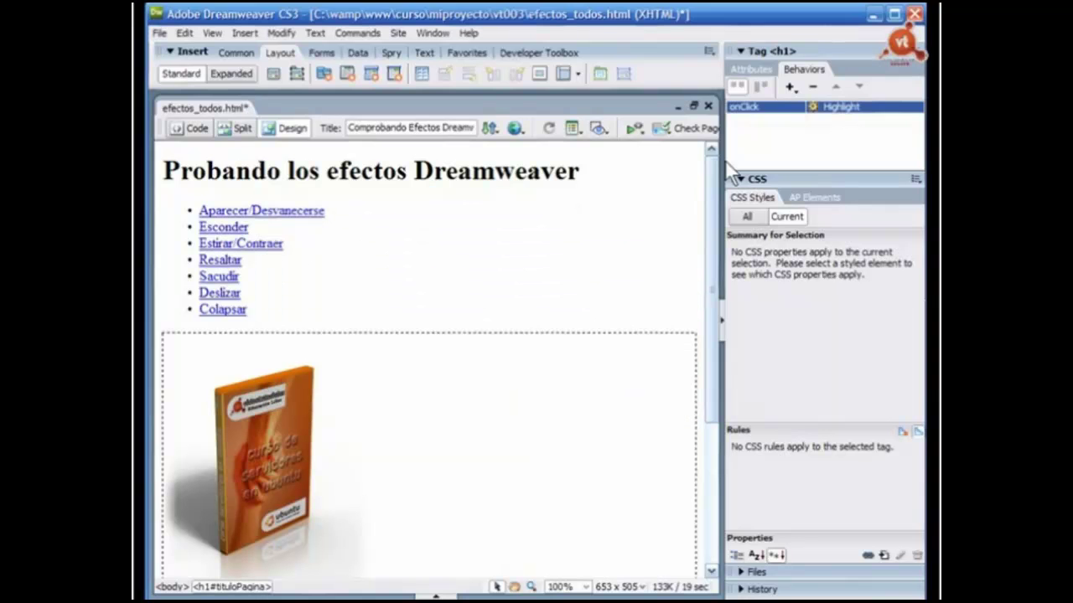
- Change the trigger event of the heading's Highlight behavior to onMouseOver
left_click(773, 110)
left_click(796, 108)
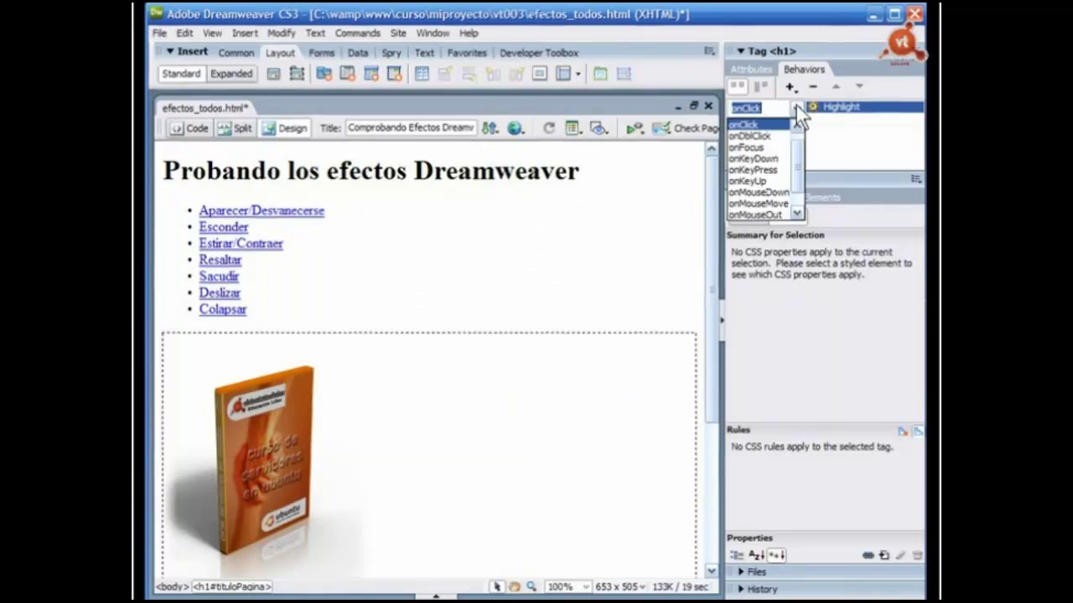
left_click_drag(799, 156, 788, 216)
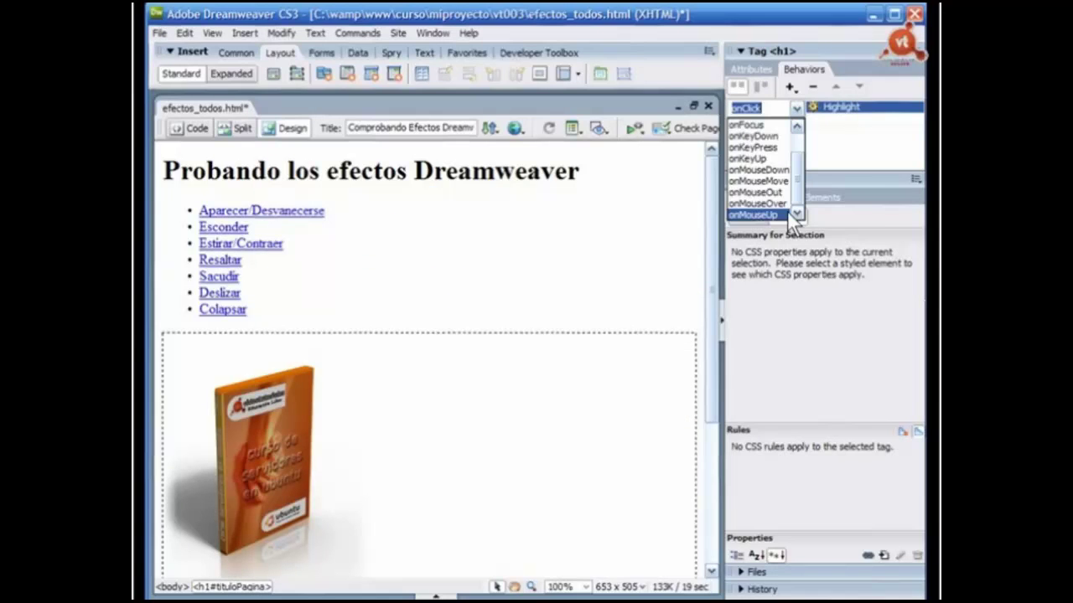
left_click(752, 204)
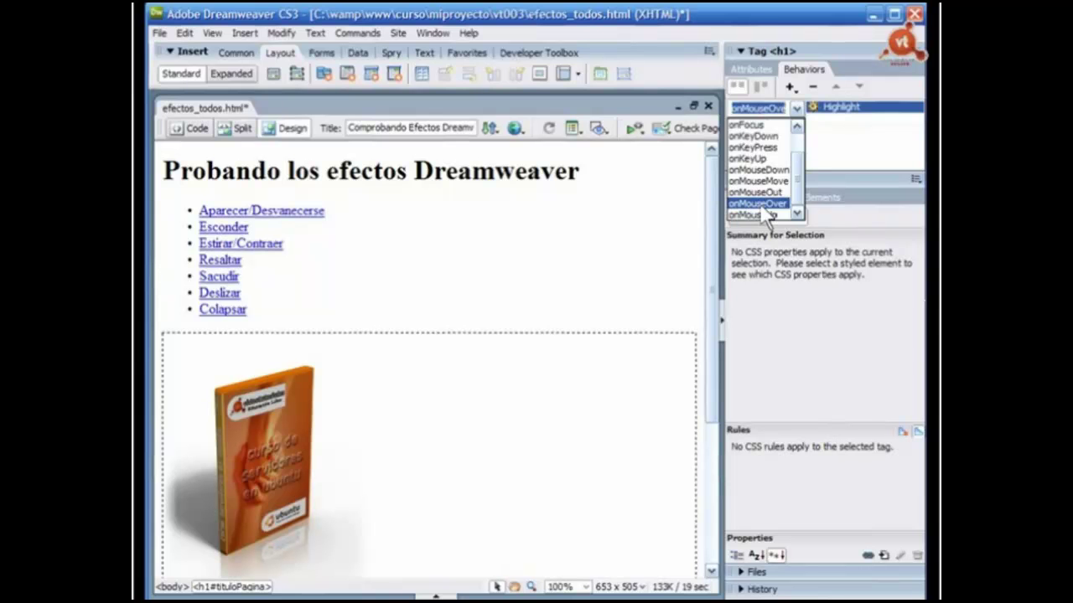
left_click(794, 108)
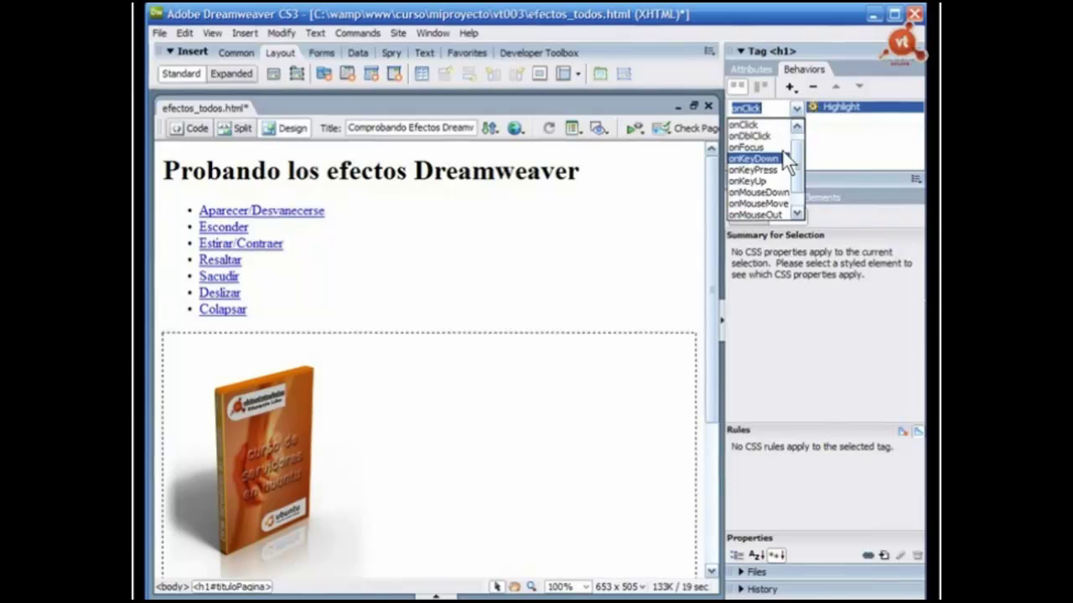
scroll(781, 207, "down", 1)
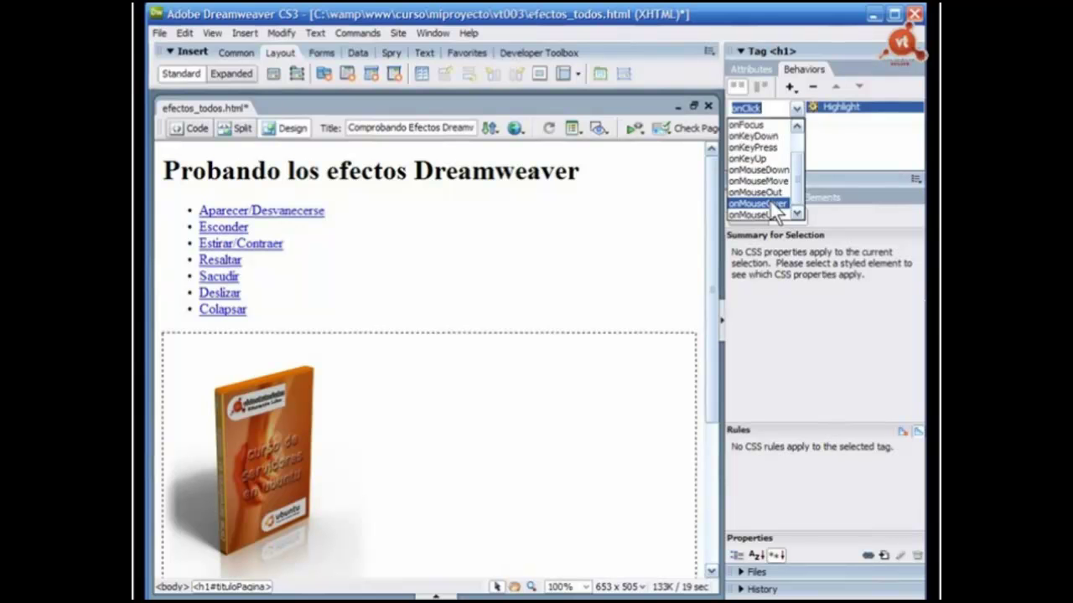
left_click(758, 203)
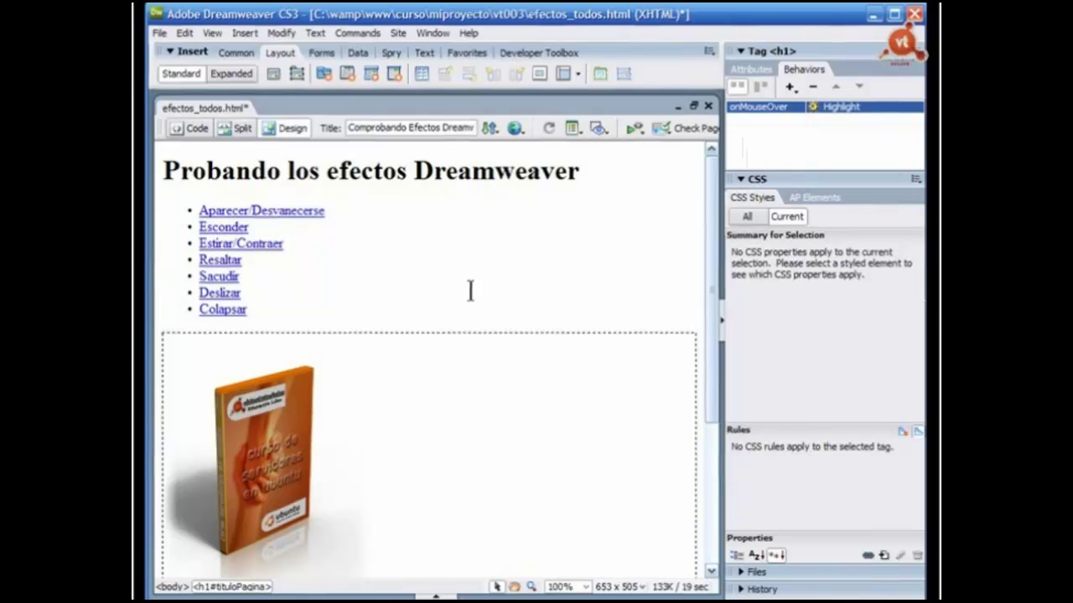
- Add a second Highlight effect to the h1 heading, with Start Color #FF0000 and End Color #FFFFFF
left_click(434, 172)
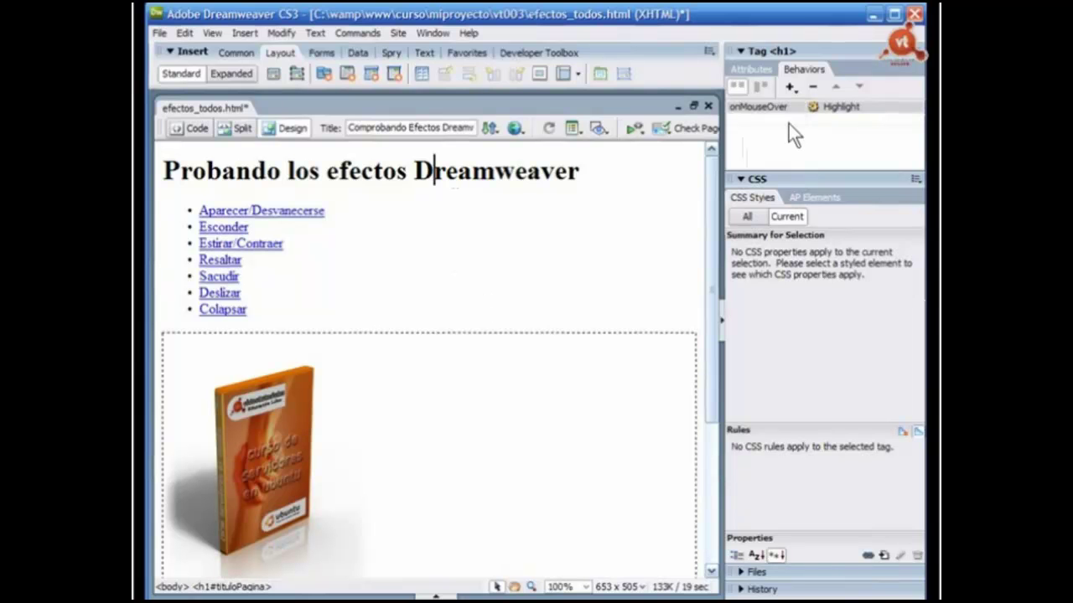
left_click(792, 87)
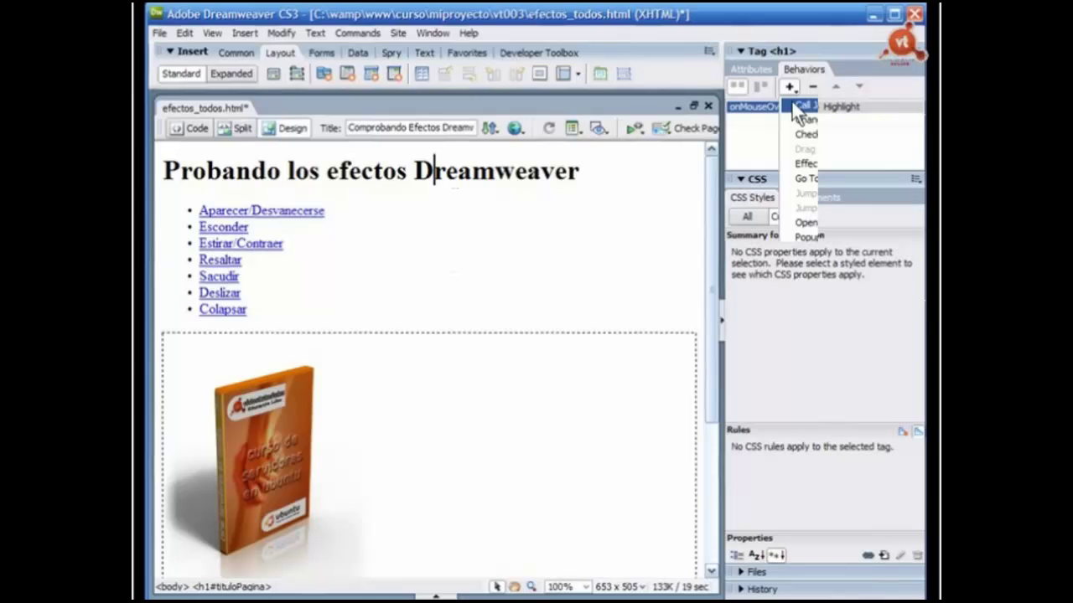
mouse_move(806, 168)
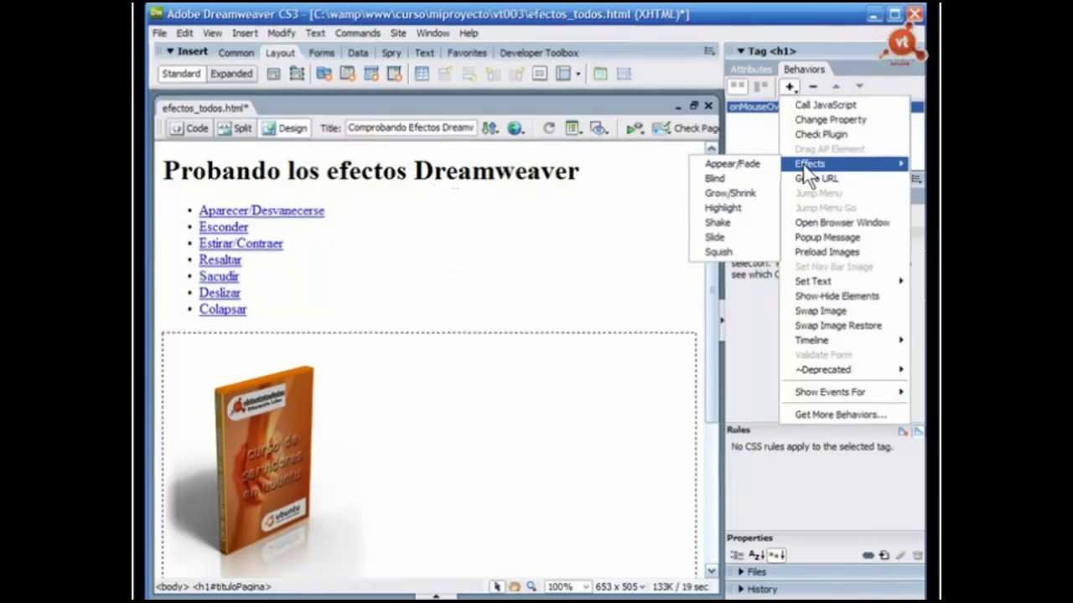
left_click(726, 207)
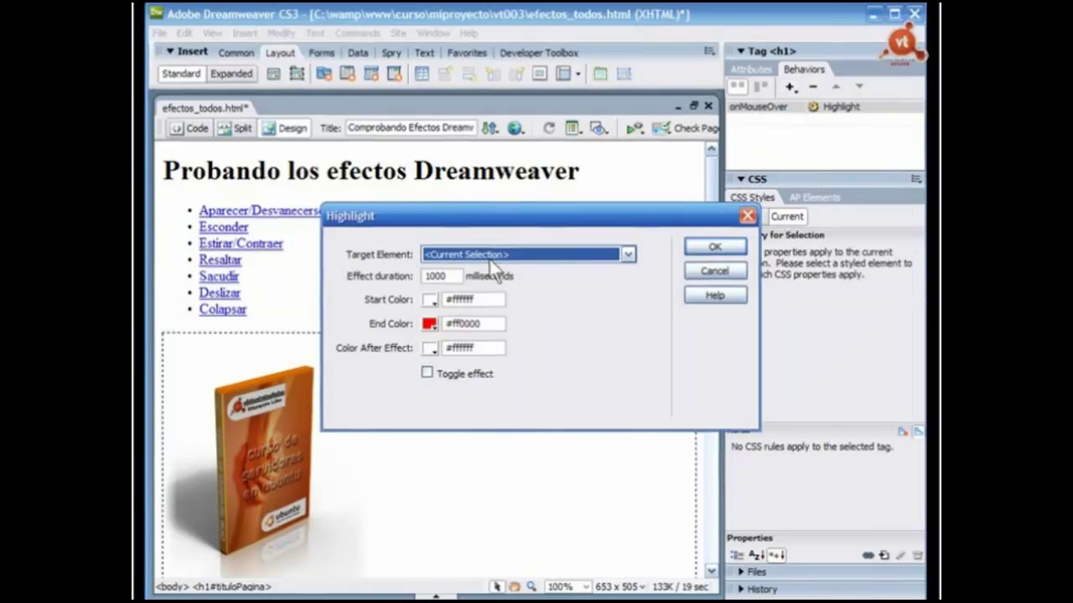
left_click(432, 302)
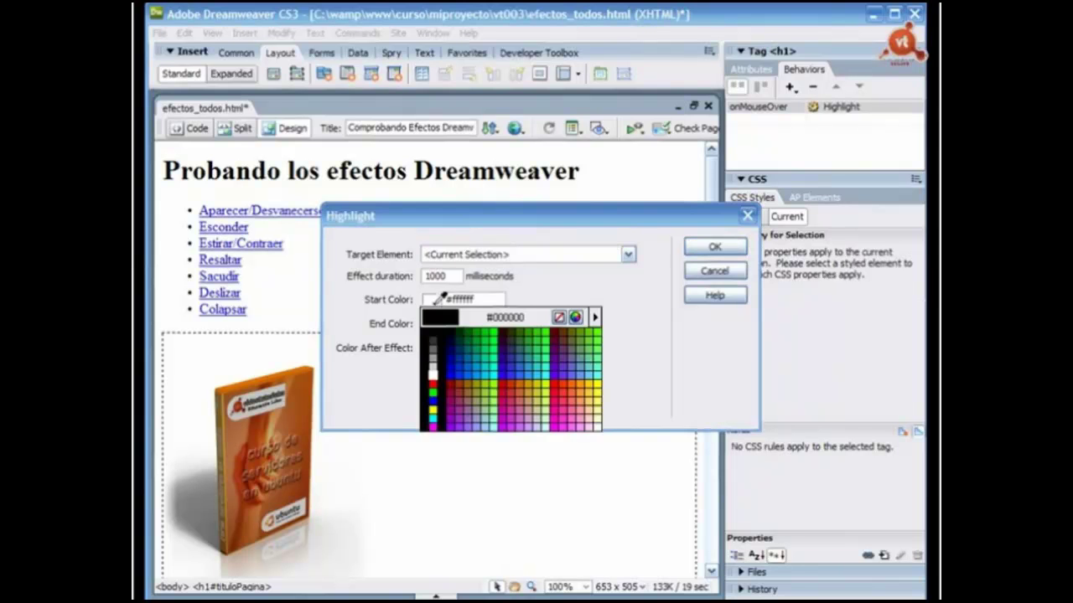
left_click(432, 383)
left_click(429, 323)
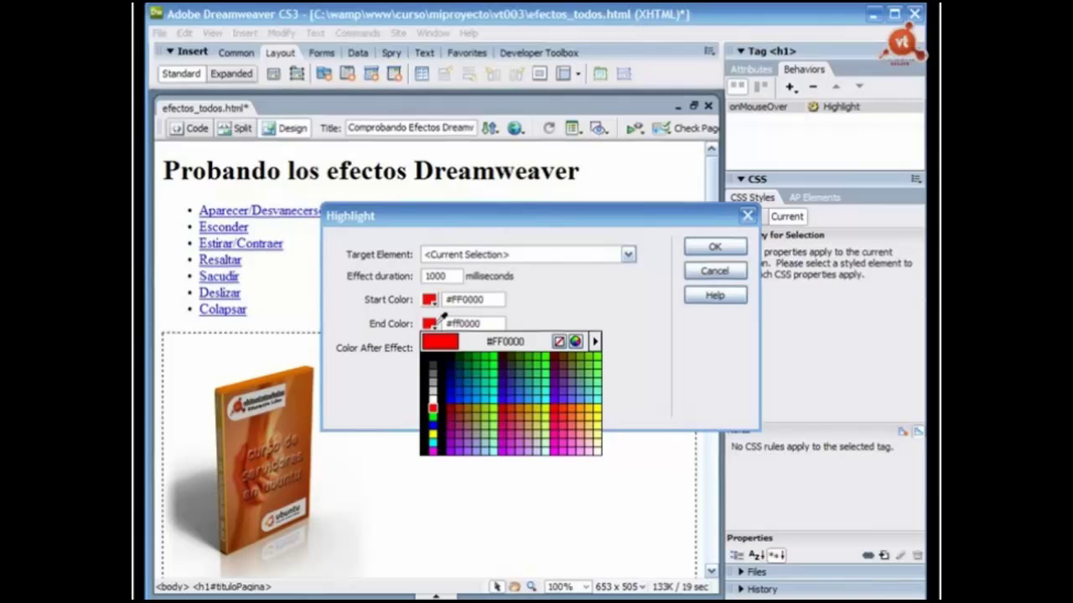
left_click(432, 390)
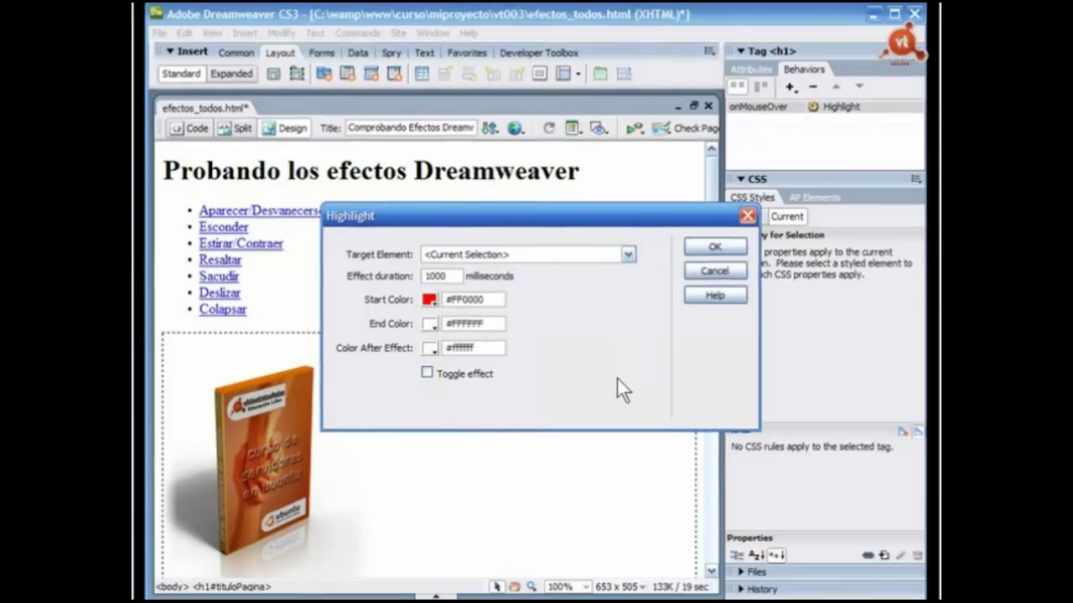
left_click(715, 247)
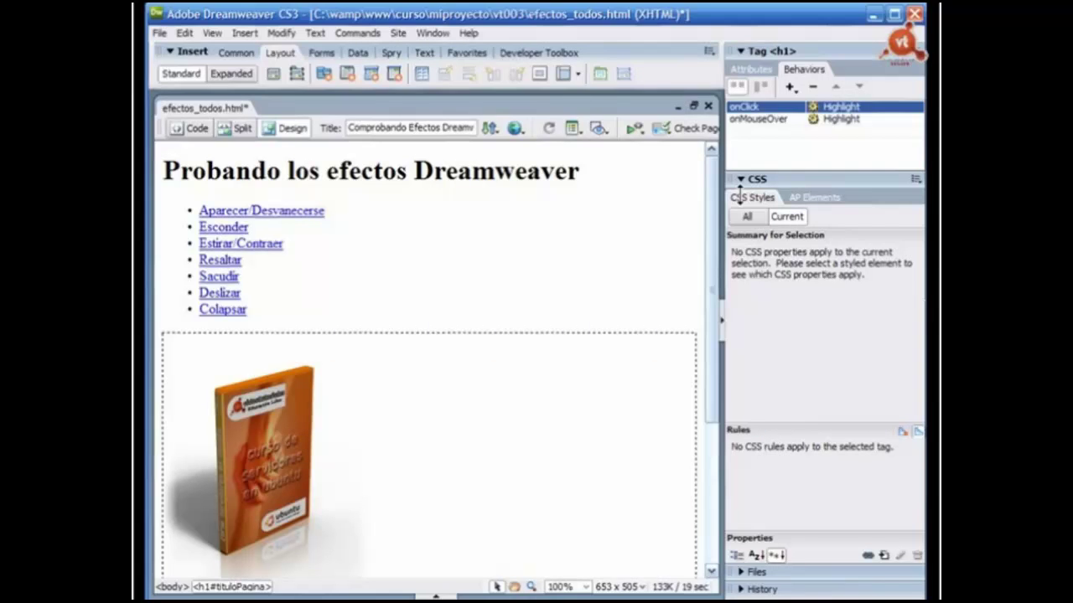
- Change the trigger event of the heading's second Highlight behavior to onMouseOut
left_click(798, 106)
left_click(799, 106)
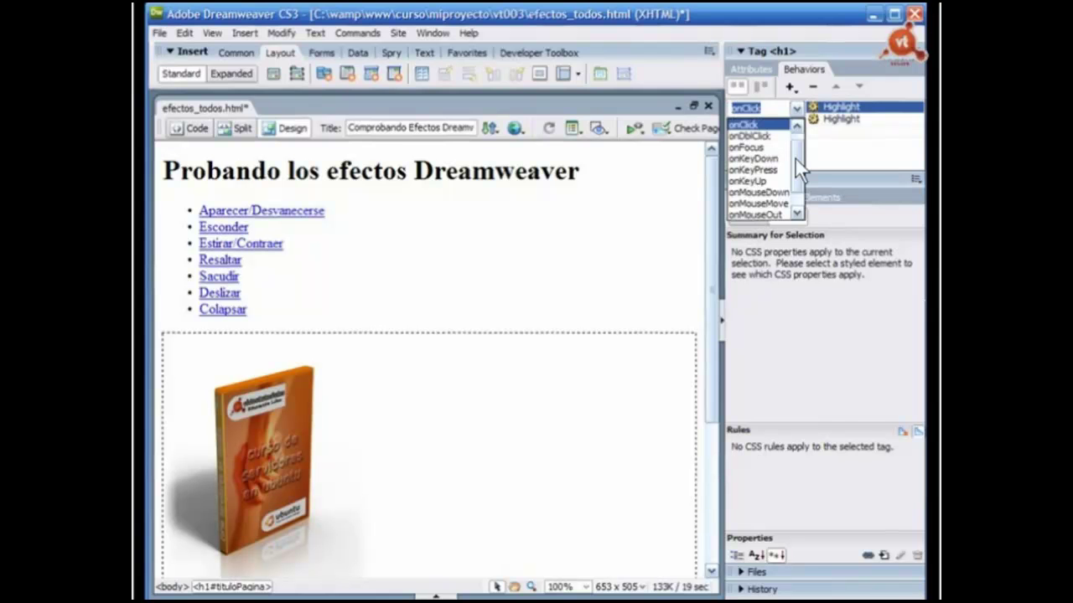
left_click_drag(795, 159, 797, 170)
left_click(766, 194)
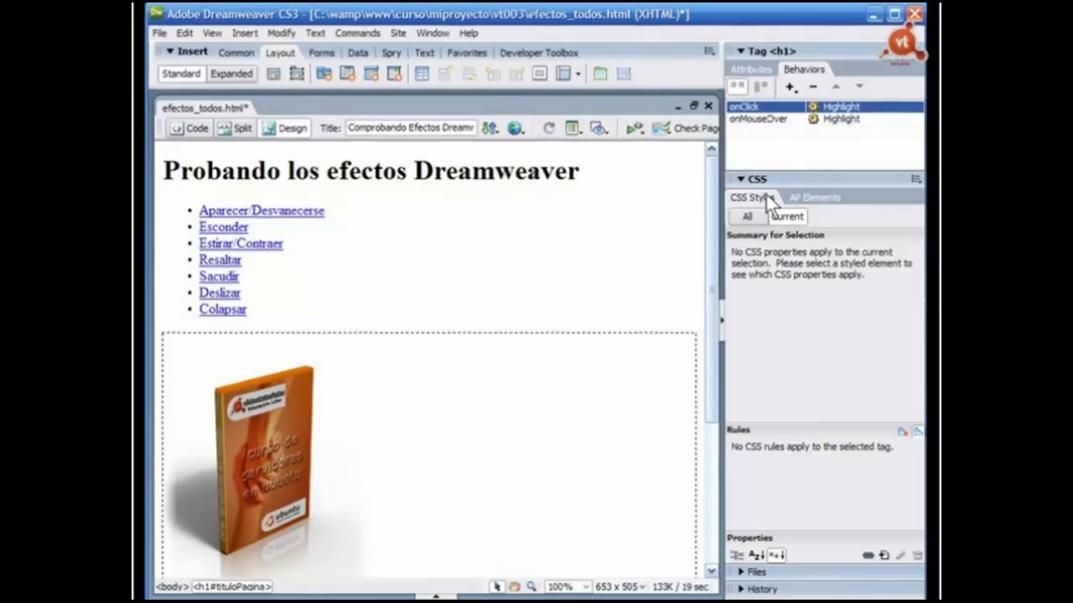
left_click(792, 110)
left_click(793, 109)
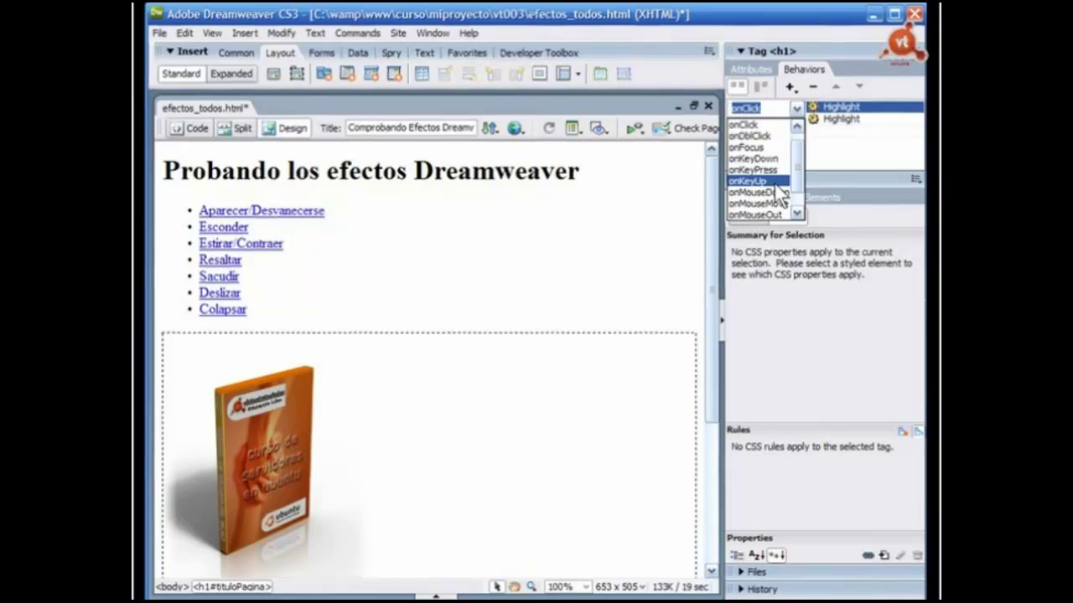
left_click(757, 213)
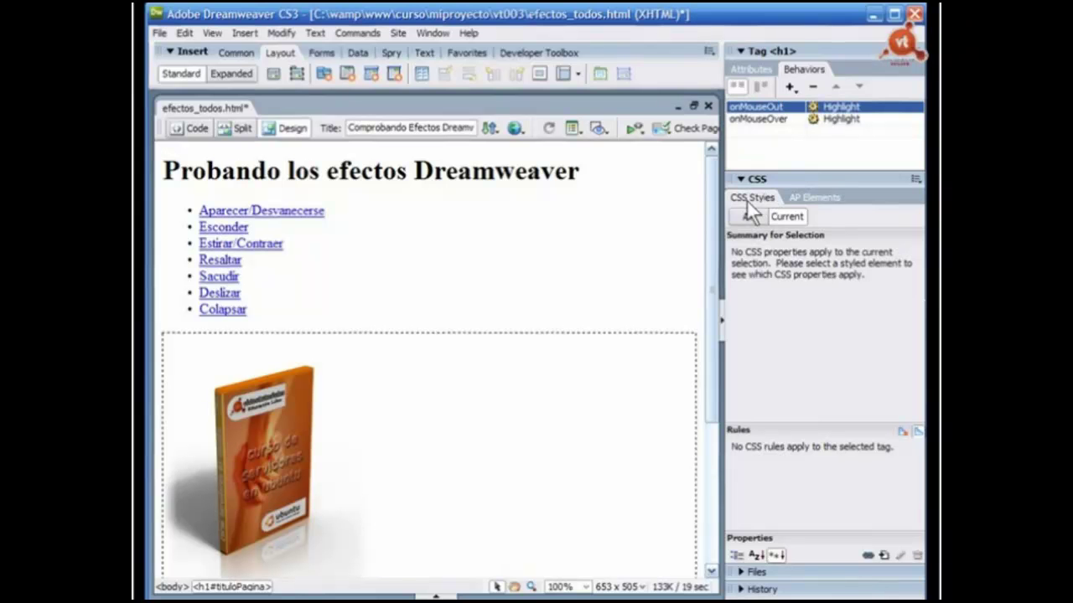
left_click(778, 119)
left_click(773, 109)
left_click(782, 120)
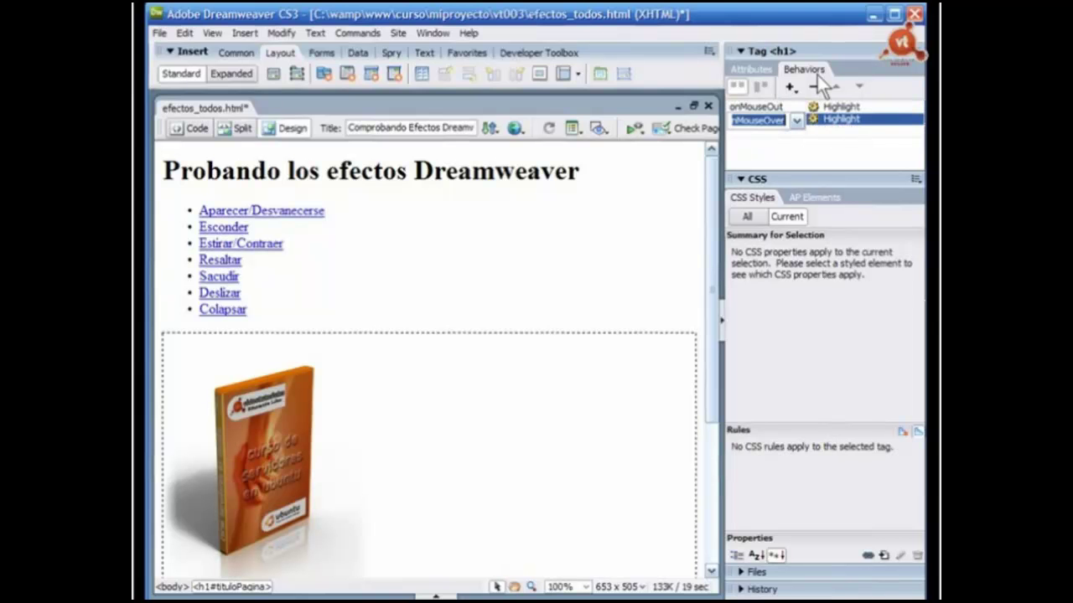
left_click(800, 132)
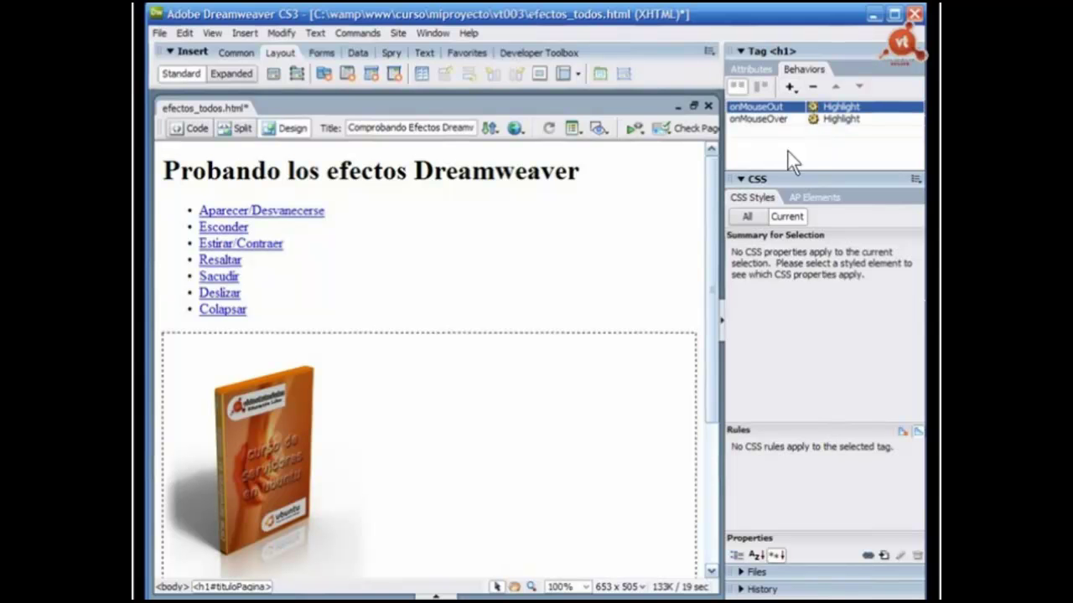
- Save the page, preview it in Firefox to test the heading's highlight on mouse over and out, and return to Dreamweaver
key("ctrl+s")
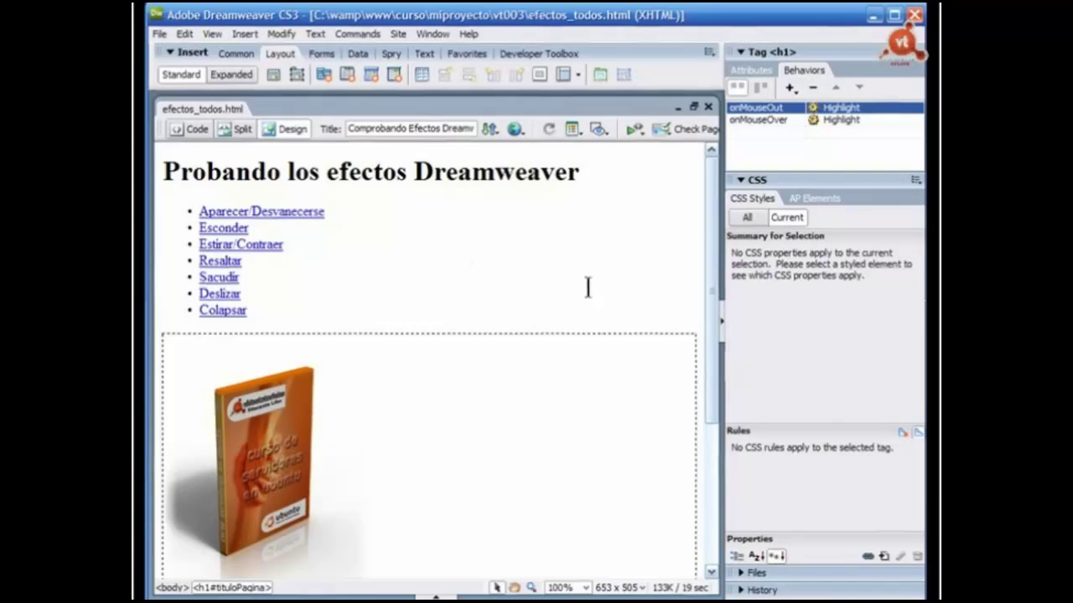
key("F12")
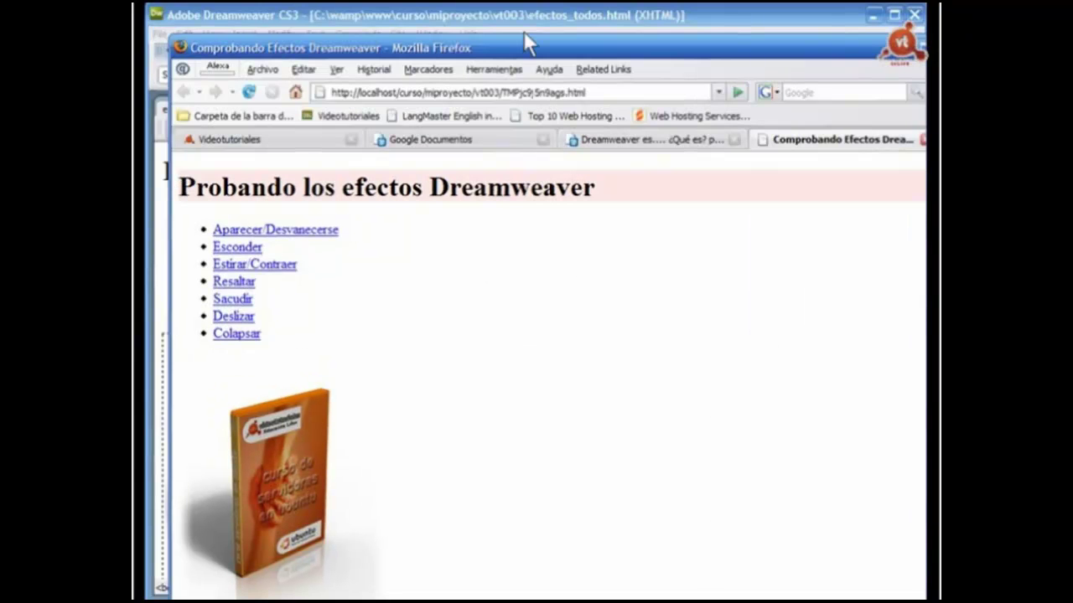
left_click_drag(543, 39, 522, 8)
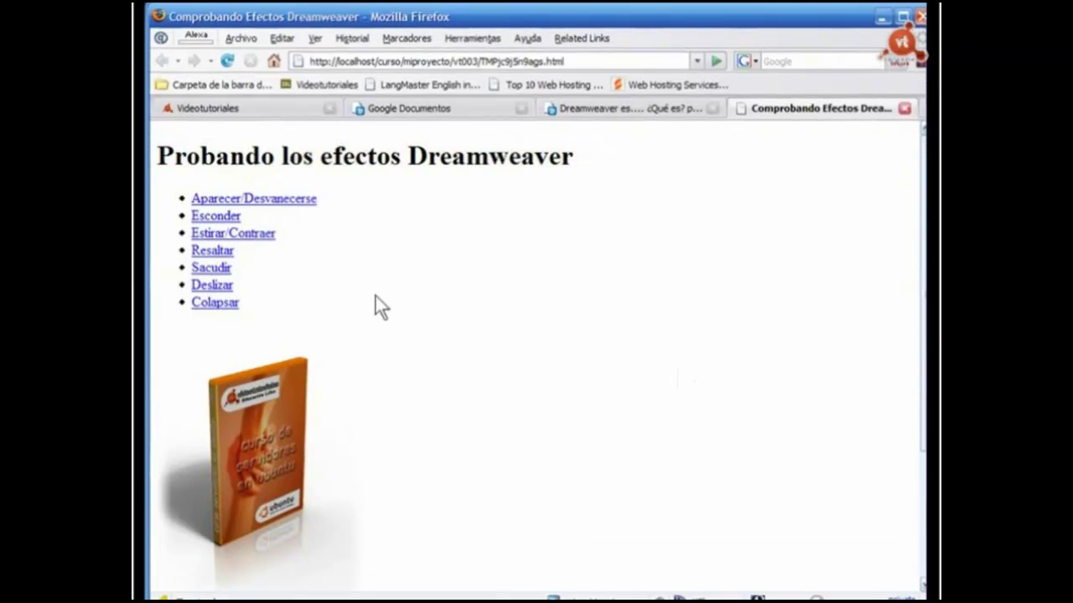
left_click(387, 164)
left_click(421, 156)
key("alt+Tab")
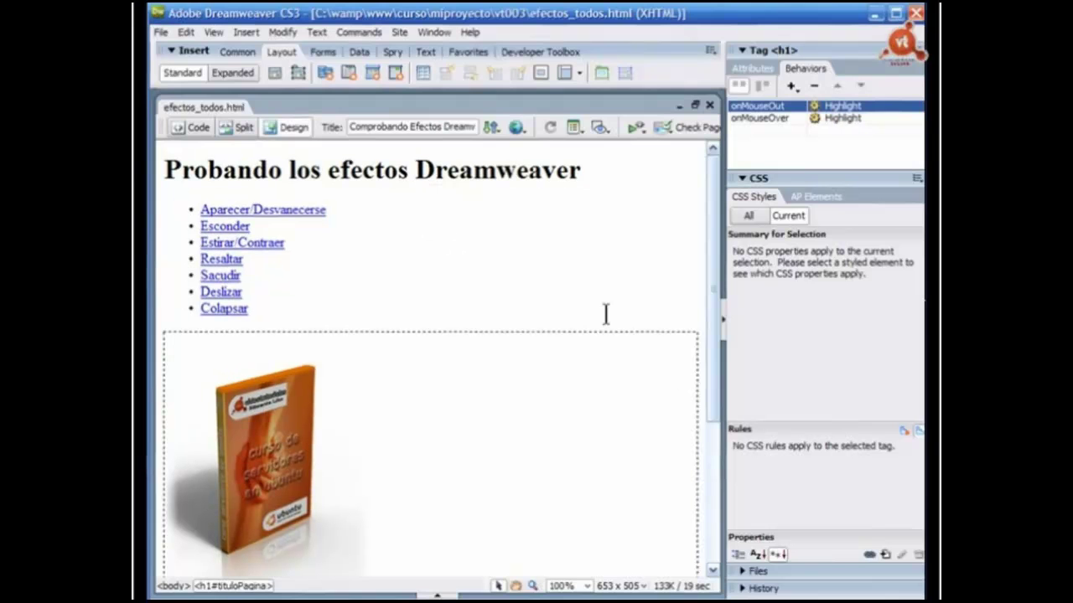